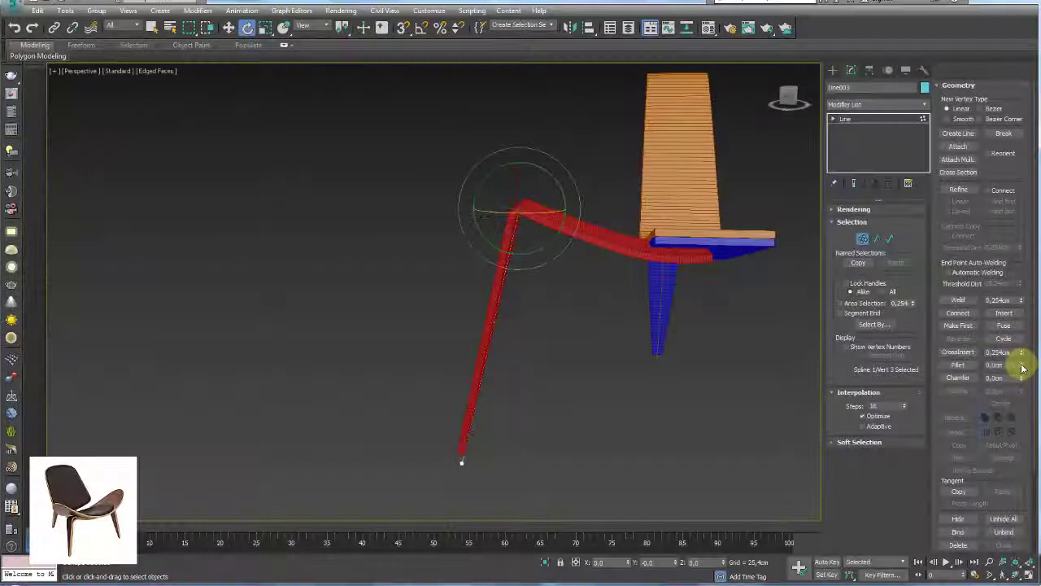
Fillet Line003's corner vertex by about 37.78cm using the Geometry rollout Fillet spinner.
drag(1023, 368, 1020, 363)
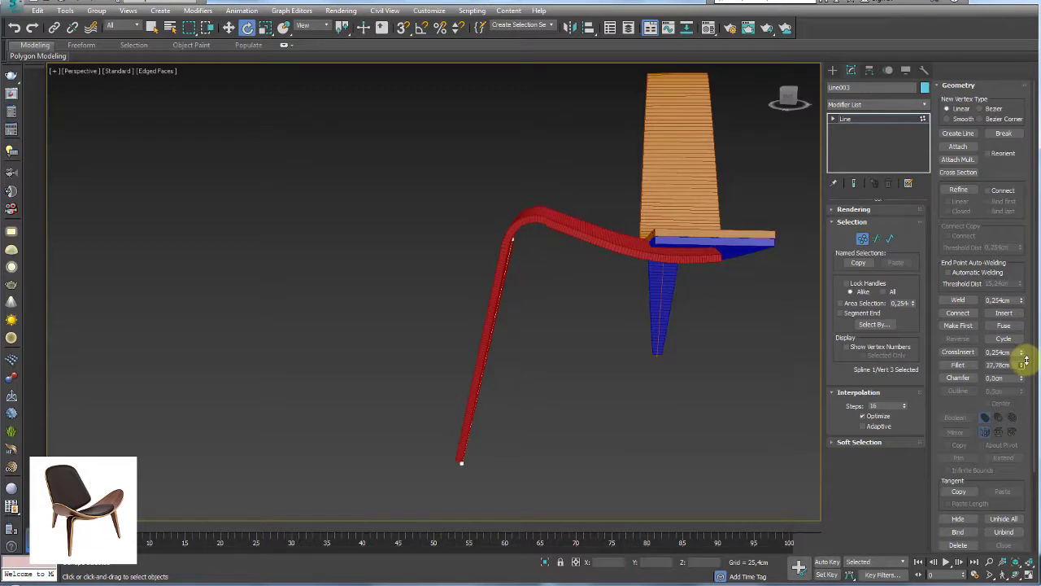
Clone the red Plane003 as an independent copy, Plane005.
mouse_move(618, 244)
alt+middle_down()
mouse_move(657, 249)
mouse_move(574, 230)
mouse_move(565, 214)
alt+middle_up()
click(846, 119)
click(564, 213)
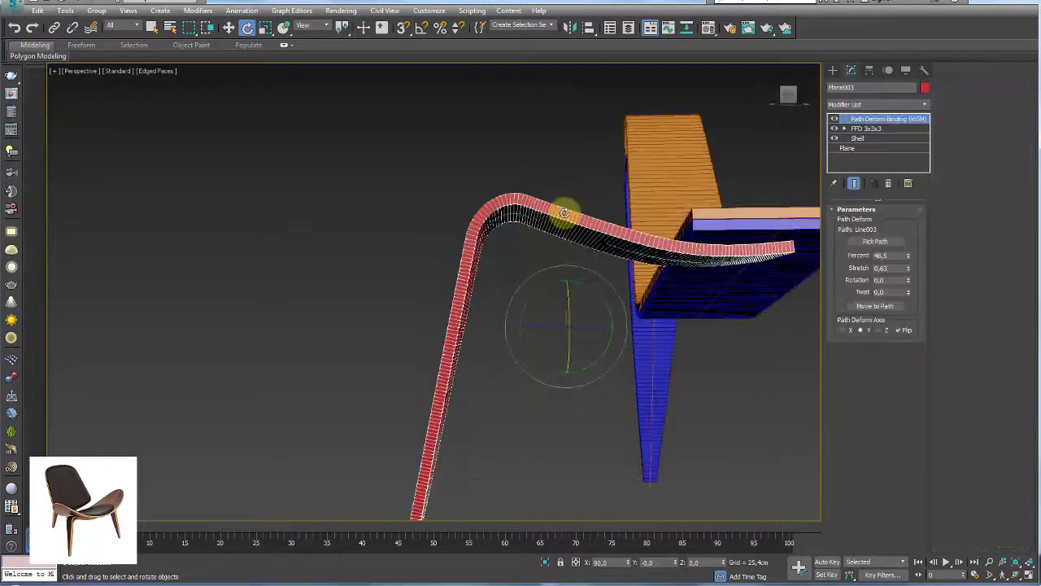
key(ctrl+v)
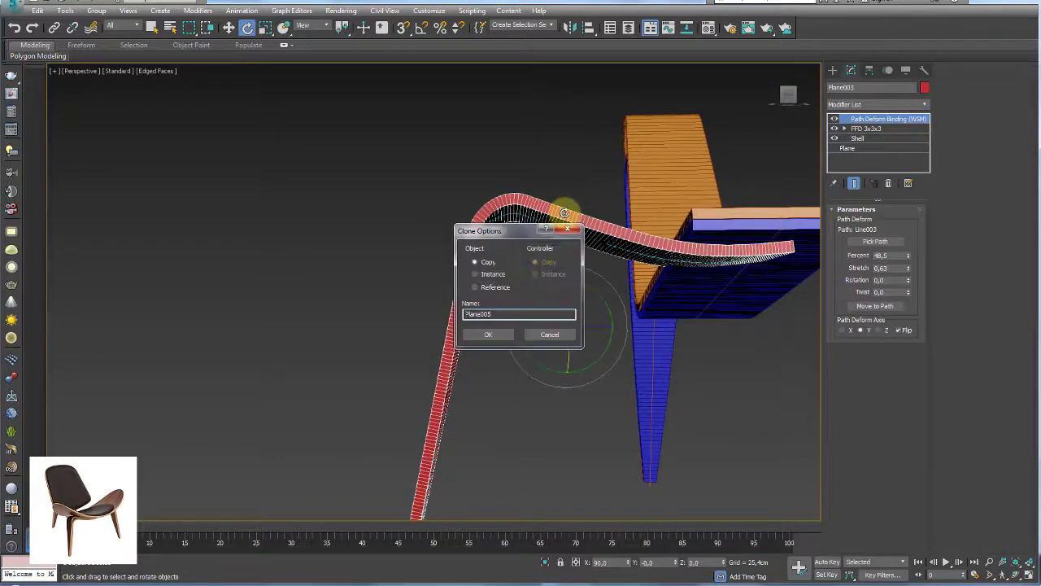
click(488, 334)
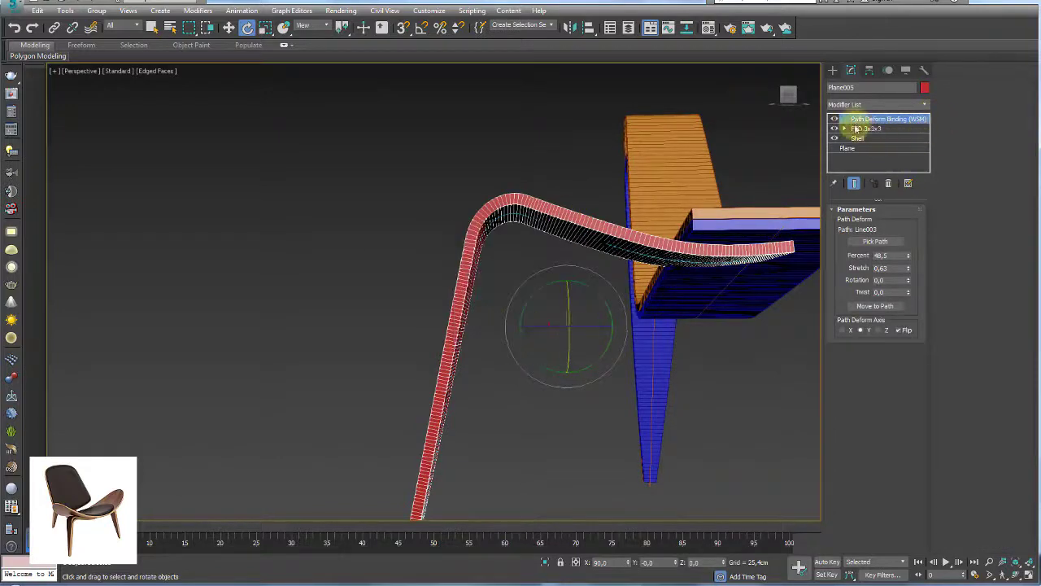
Remove Path Deform Binding from the copy so it lies flat, and move it far left.
click(888, 183)
alt+middle_drag(727, 244, 595, 284)
key(s)
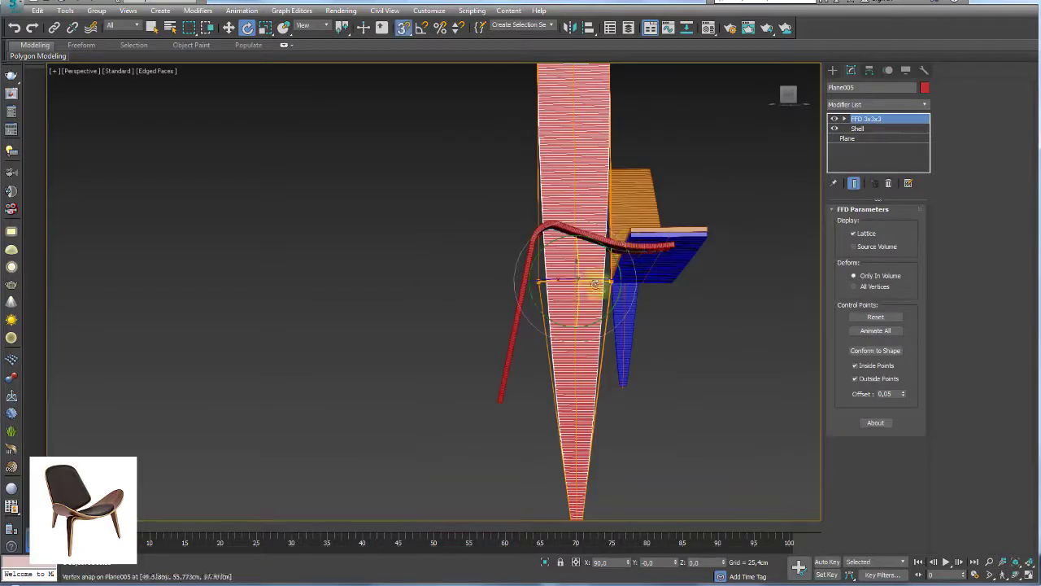
key(w)
drag(562, 264, 217, 215)
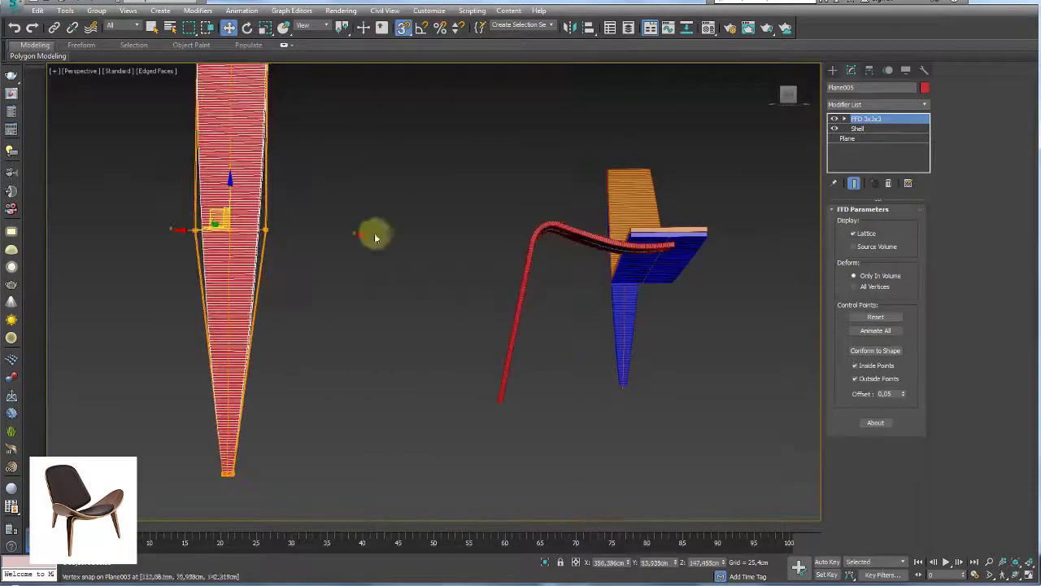
Set the copy's object colour to green.
click(925, 87)
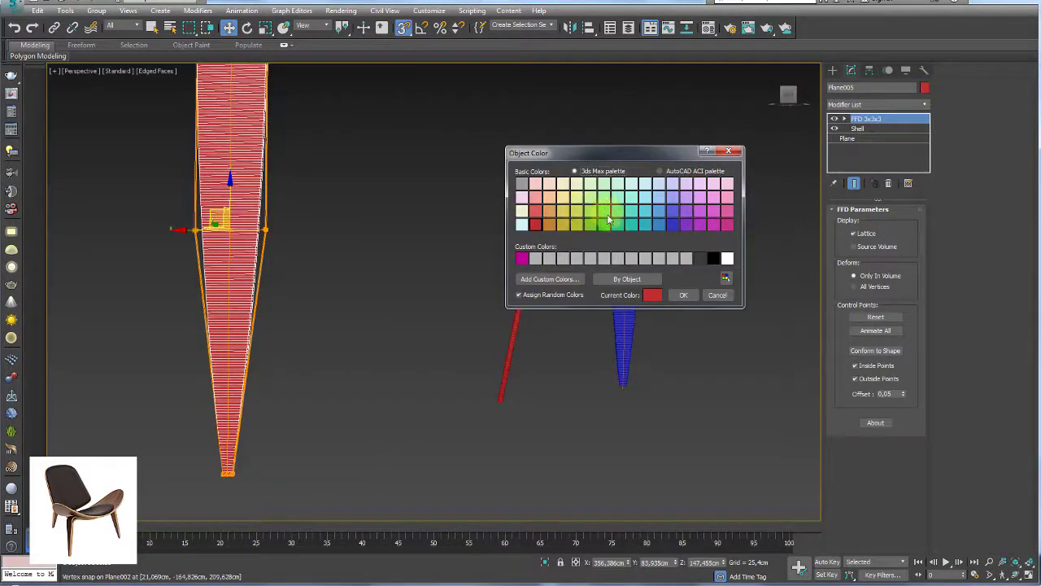
click(681, 294)
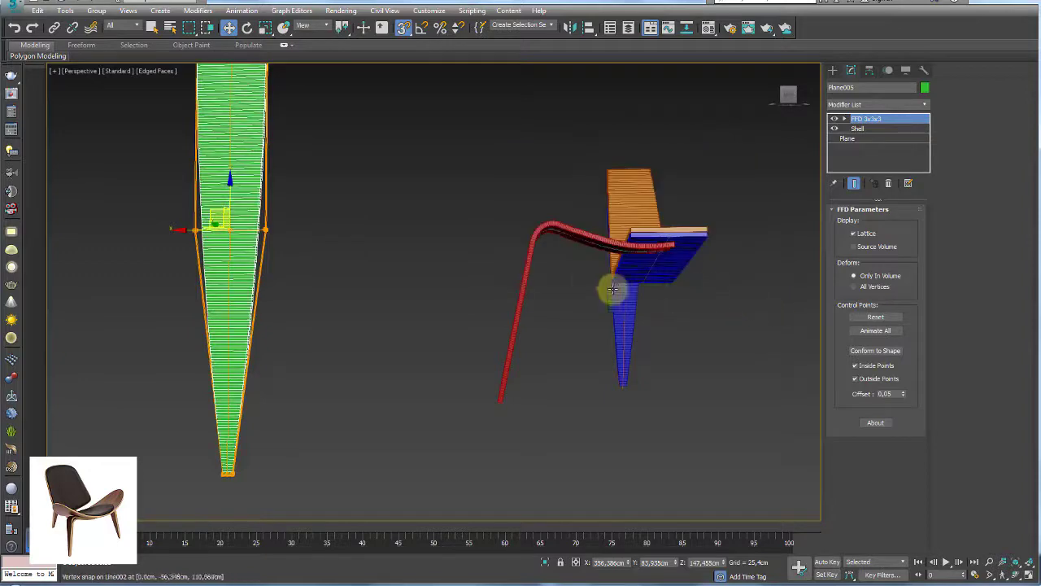
alt+middle_drag(612, 289, 564, 290)
Clone the profile line Line003 as Line004 and switch to a Front wireframe view.
click(533, 245)
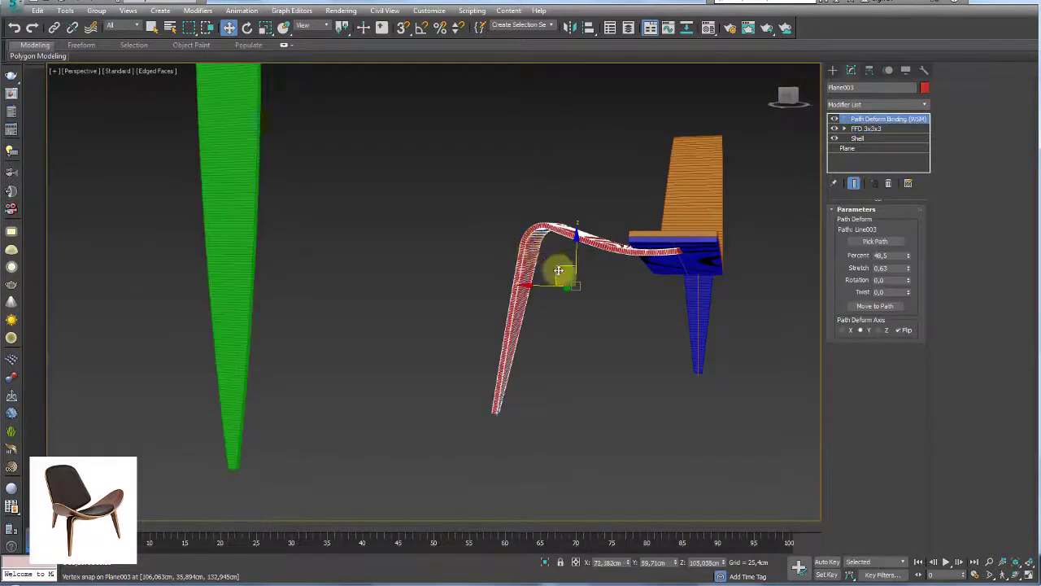
click(532, 246)
scroll(533, 248, up, 2)
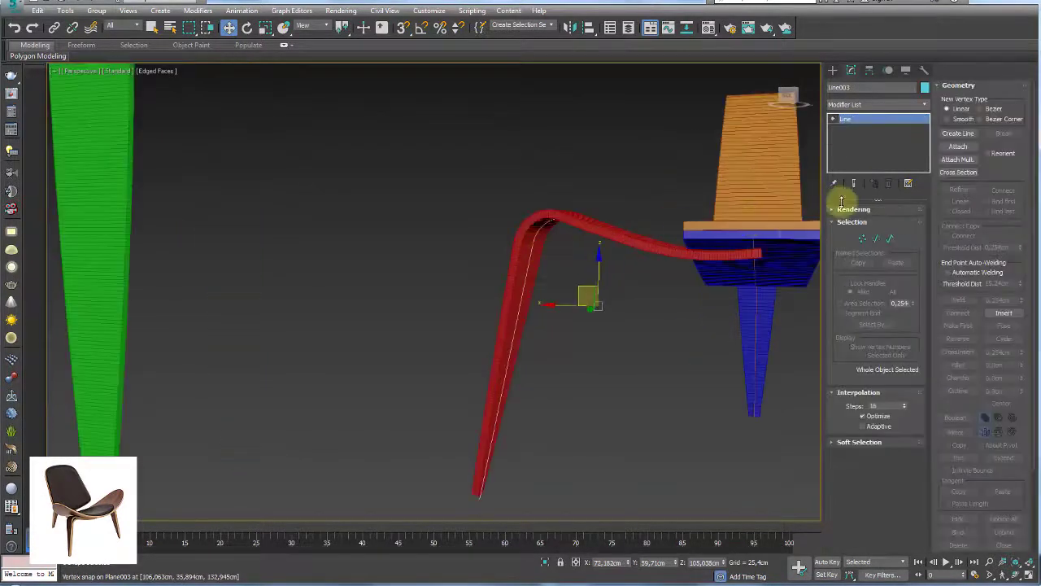
key(ctrl+v)
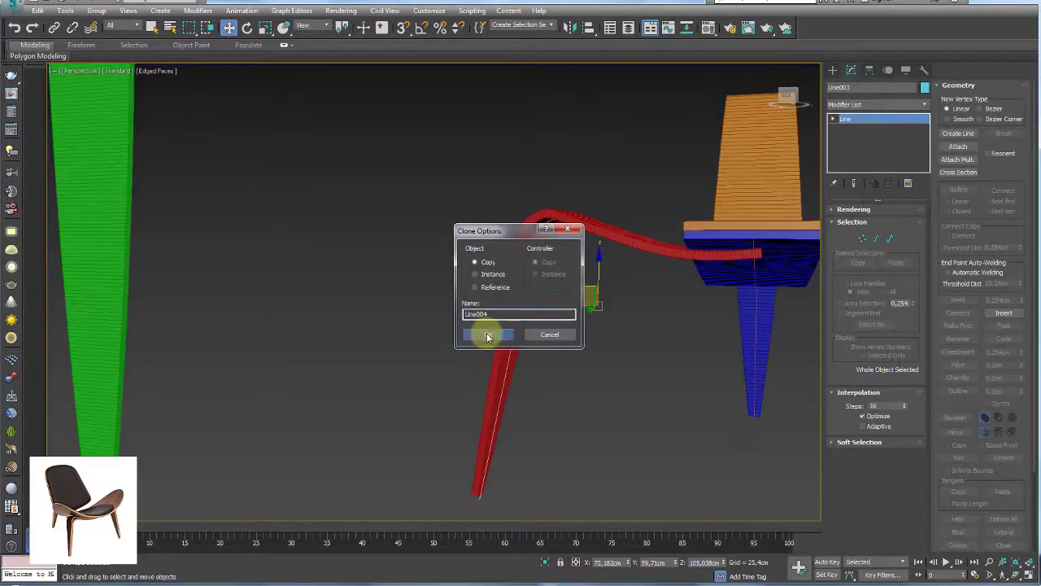
click(489, 336)
scroll(572, 305, down, 3)
alt+middle_drag(562, 304, 586, 297)
scroll(596, 294, up, 2)
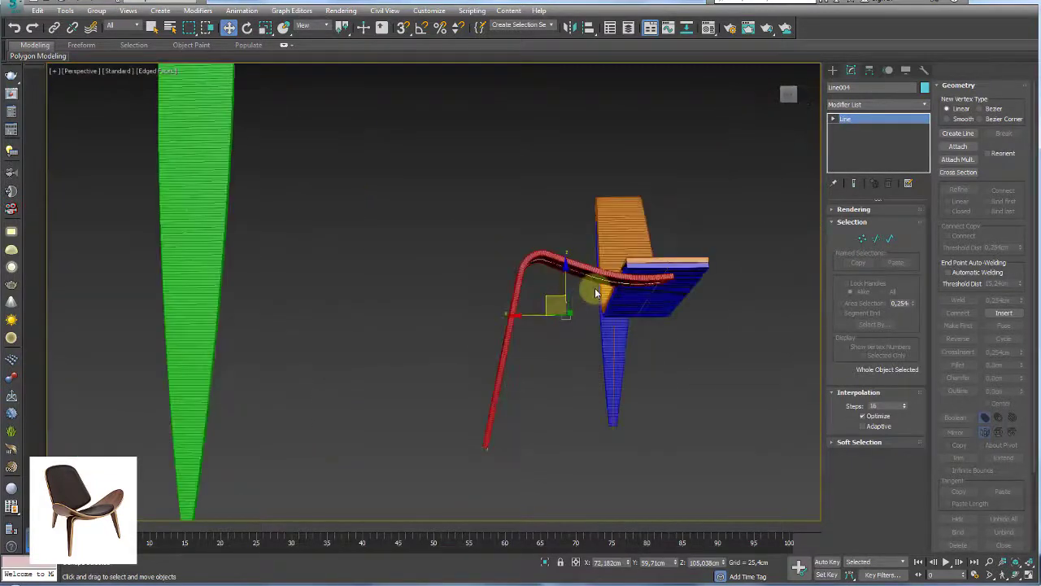
key(f)
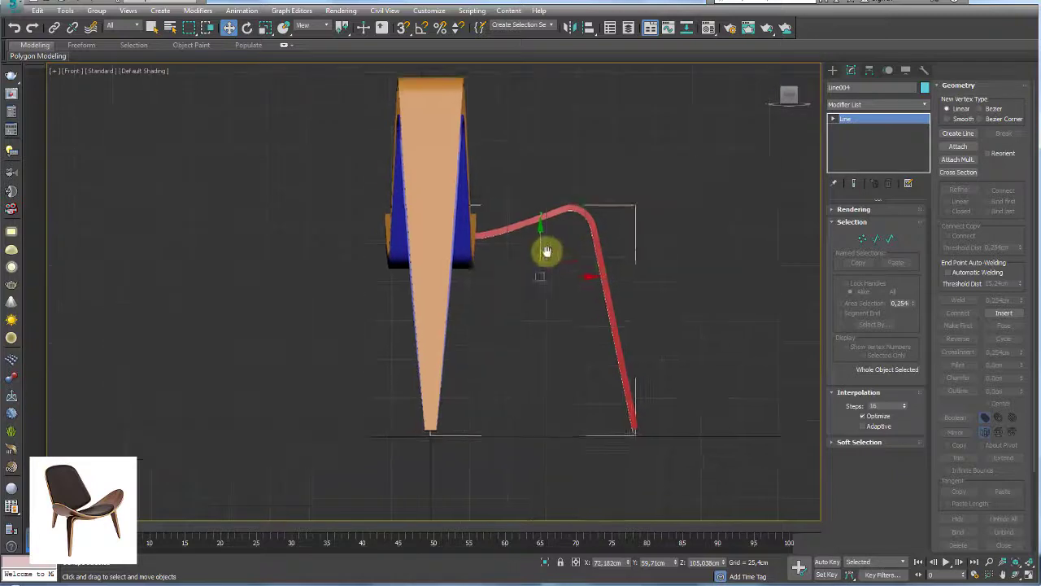
scroll(491, 208, up, 2)
key(F3)
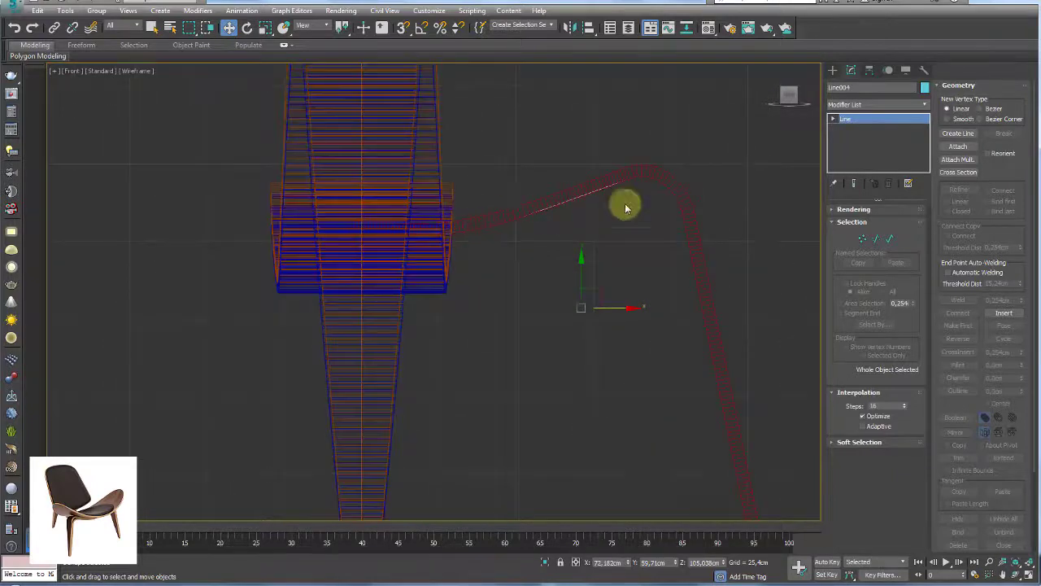
Move Line004's upper-bend and end vertices along the seat curve, then select the top-curve vertex.
click(862, 238)
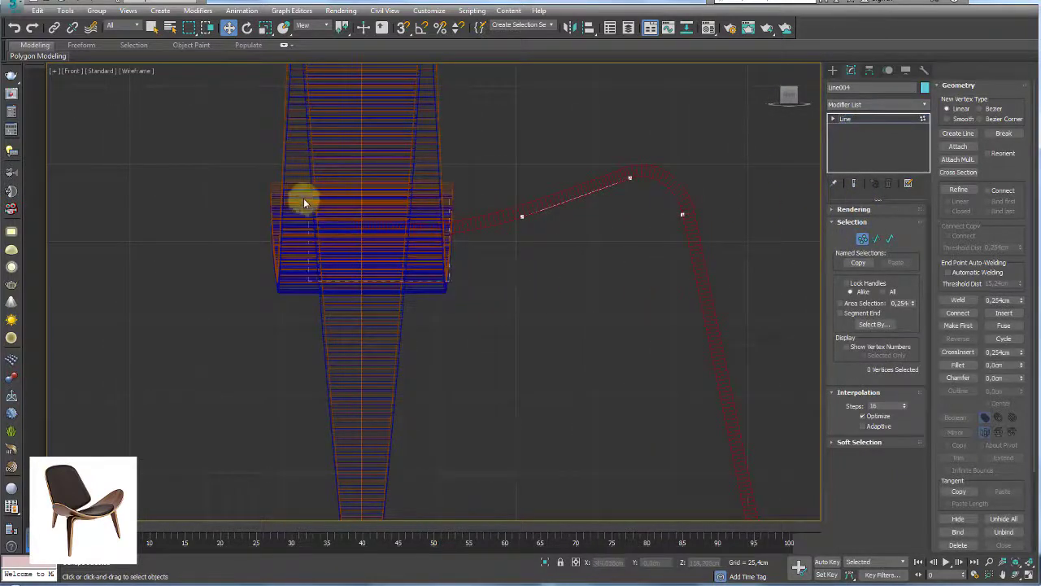
drag(475, 167, 548, 260)
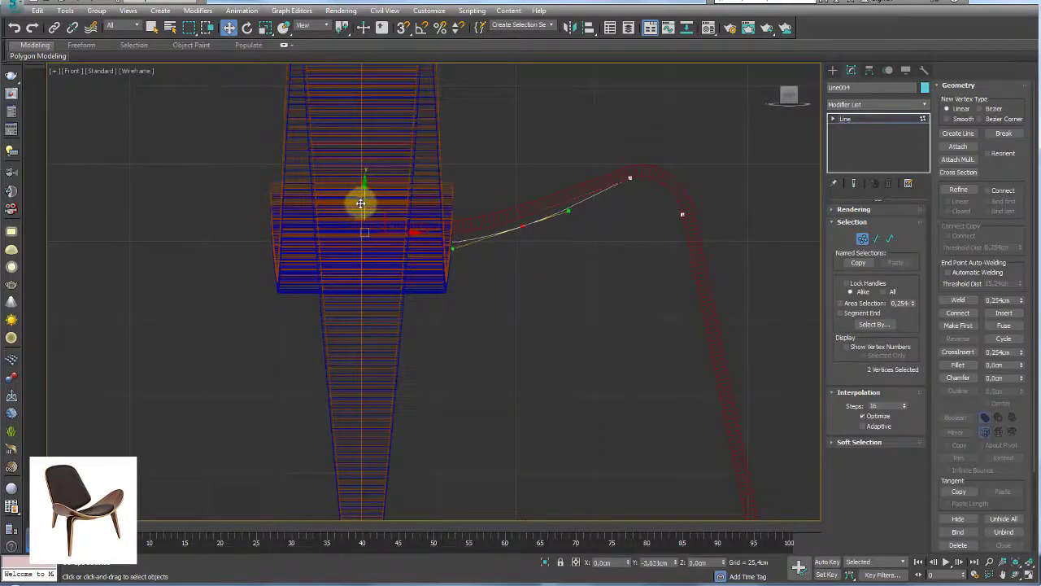
click(630, 177)
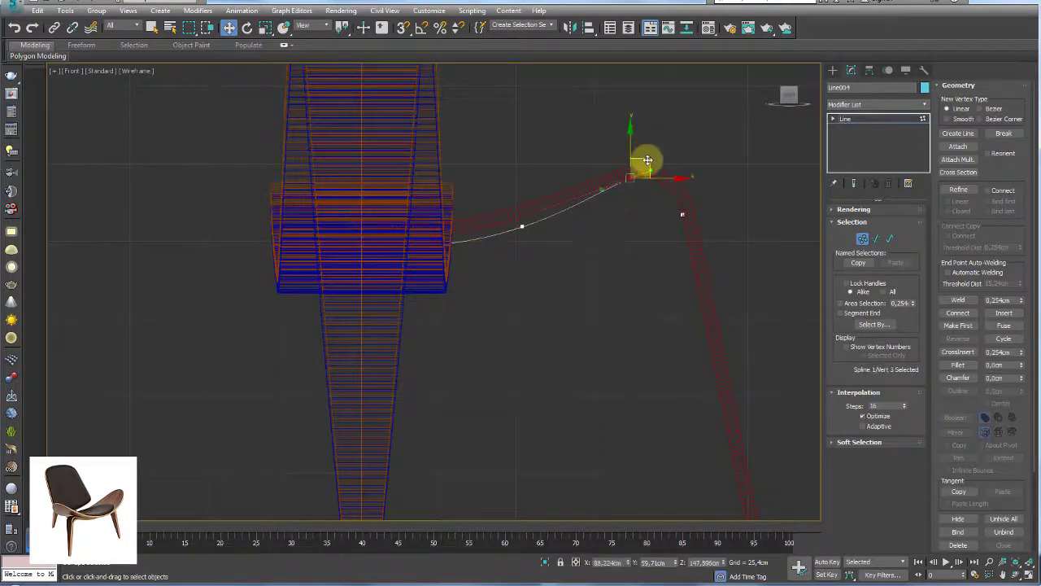
drag(647, 160, 644, 174)
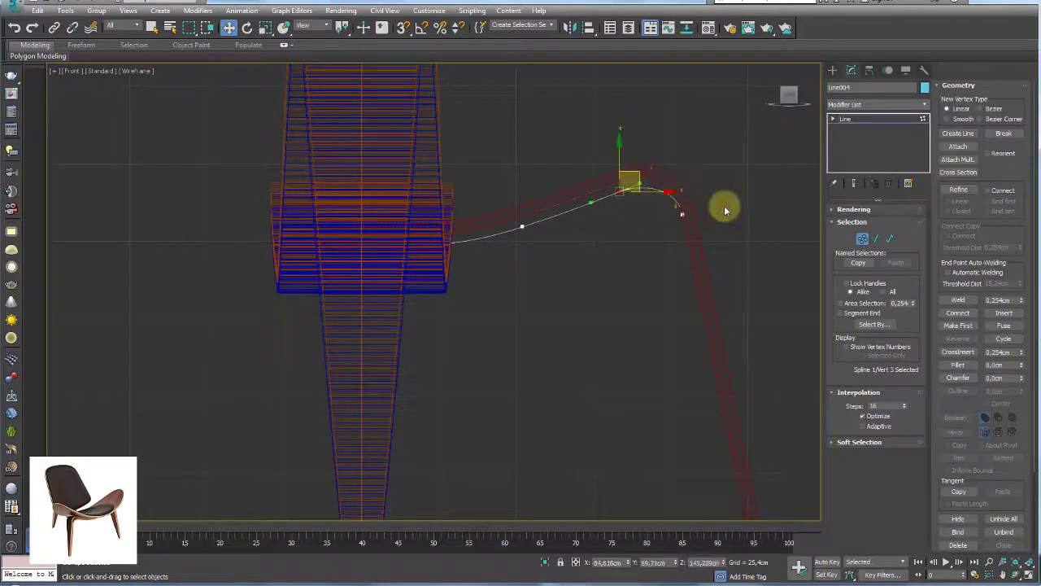
click(682, 214)
drag(702, 202, 693, 246)
click(620, 192)
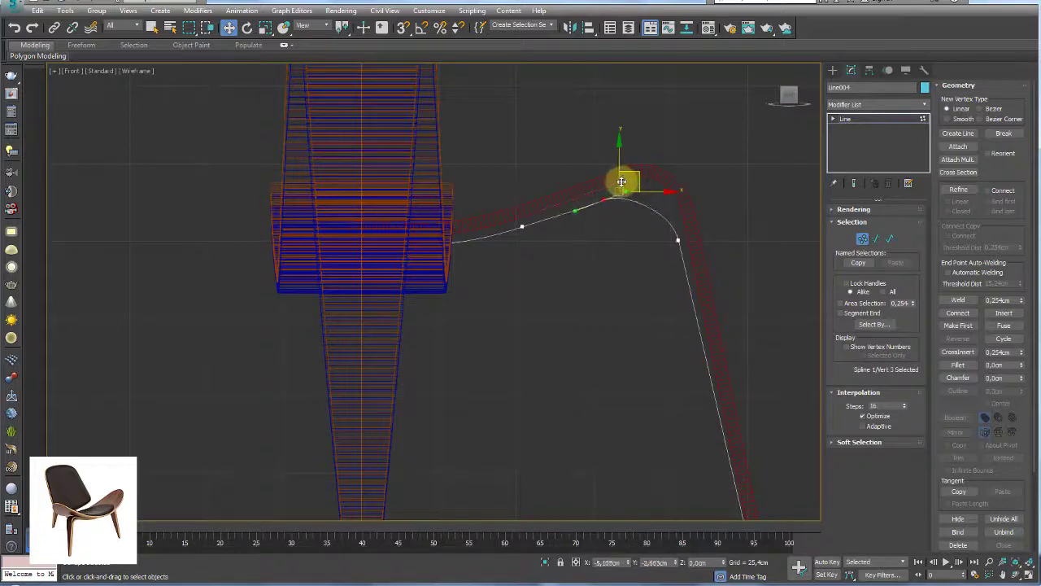
scroll(675, 256, down, 4)
scroll(723, 337, up, 3)
click(693, 363)
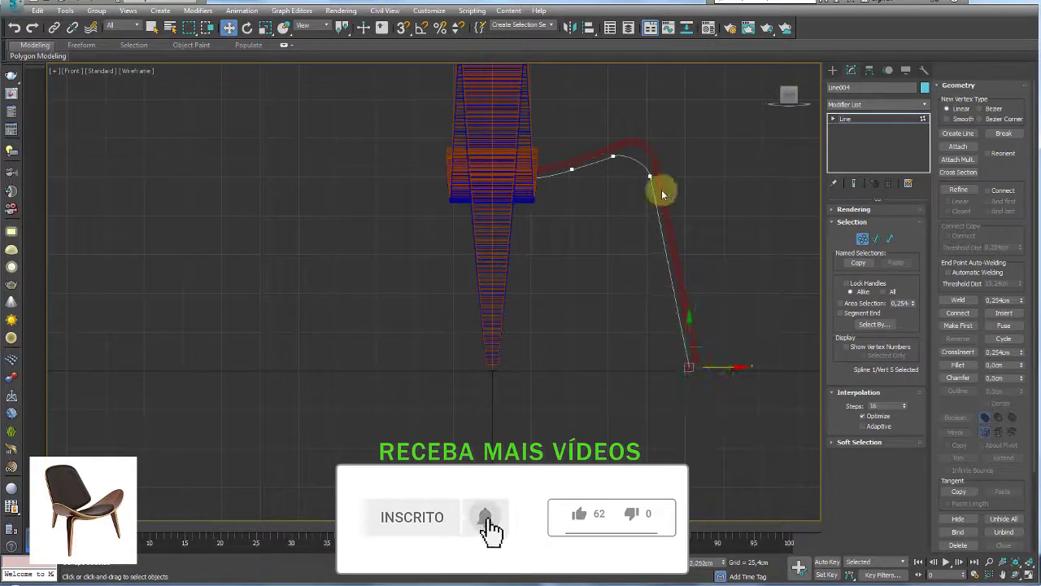
scroll(650, 207, up, 3)
drag(561, 167, 582, 208)
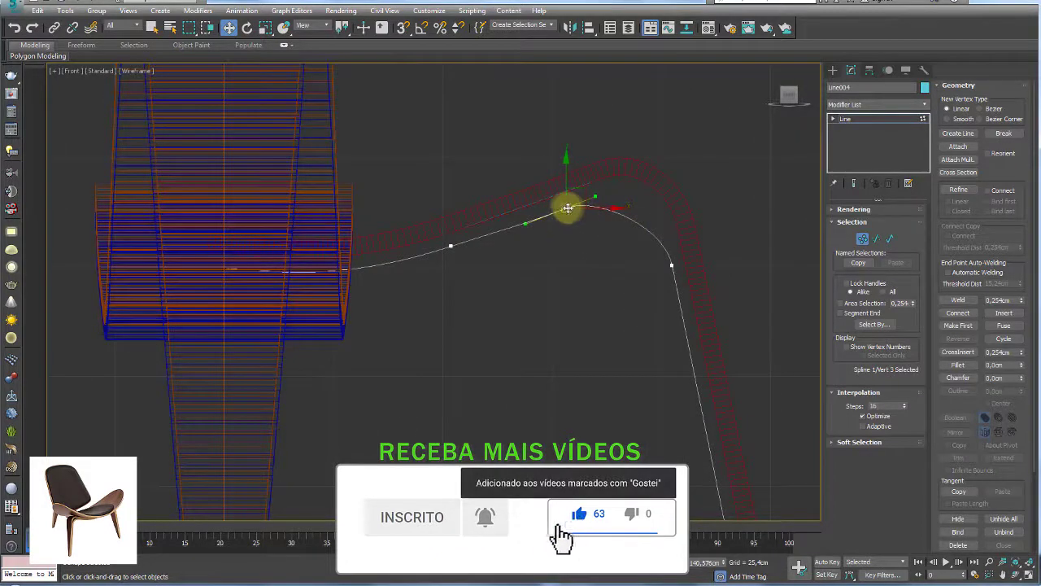
Make the top vertex Bezier Corner, adjust its tangent handle, and nudge a vertex along the curve.
right_click(561, 204)
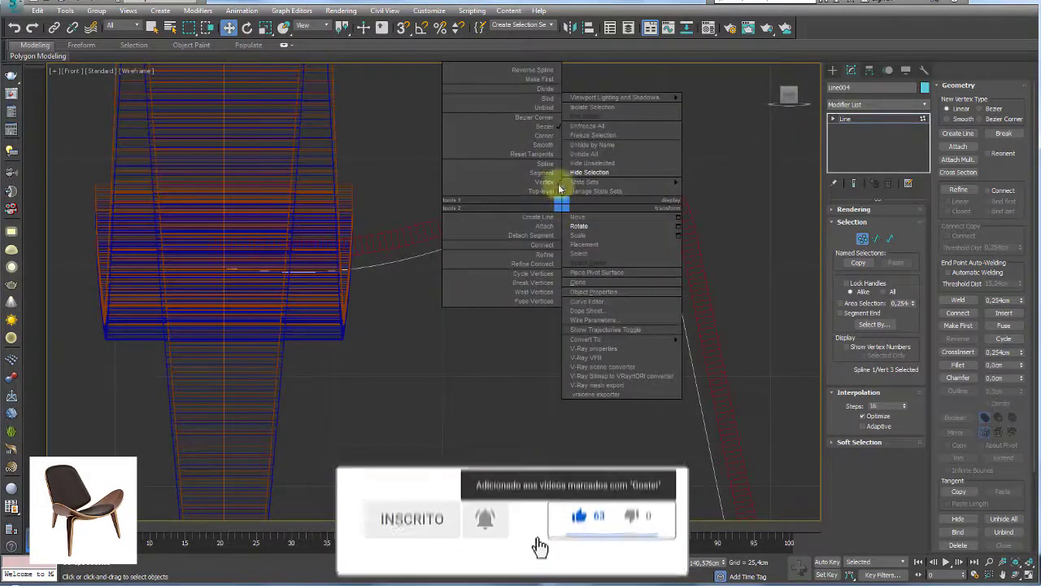
click(545, 119)
drag(565, 196, 588, 196)
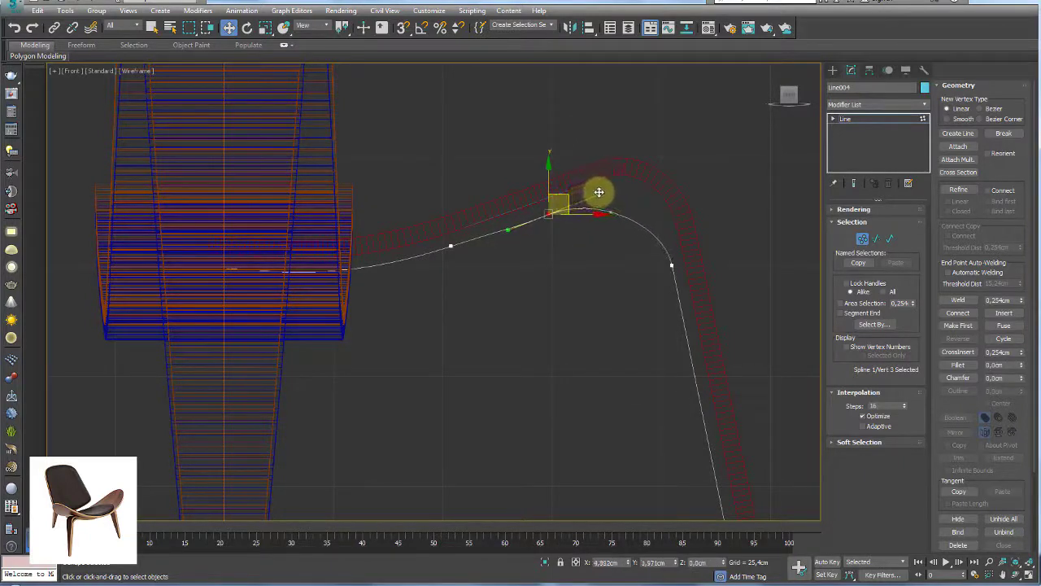
drag(675, 265, 693, 270)
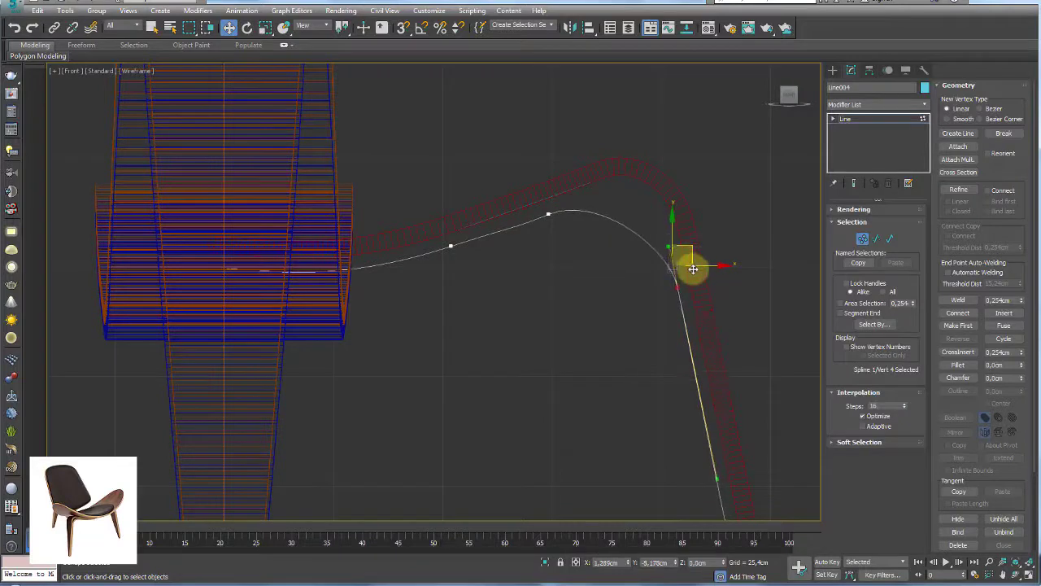
Make the bend vertex Bezier Corner, pull its handle up, and move the top vertex down-left.
right_click(669, 290)
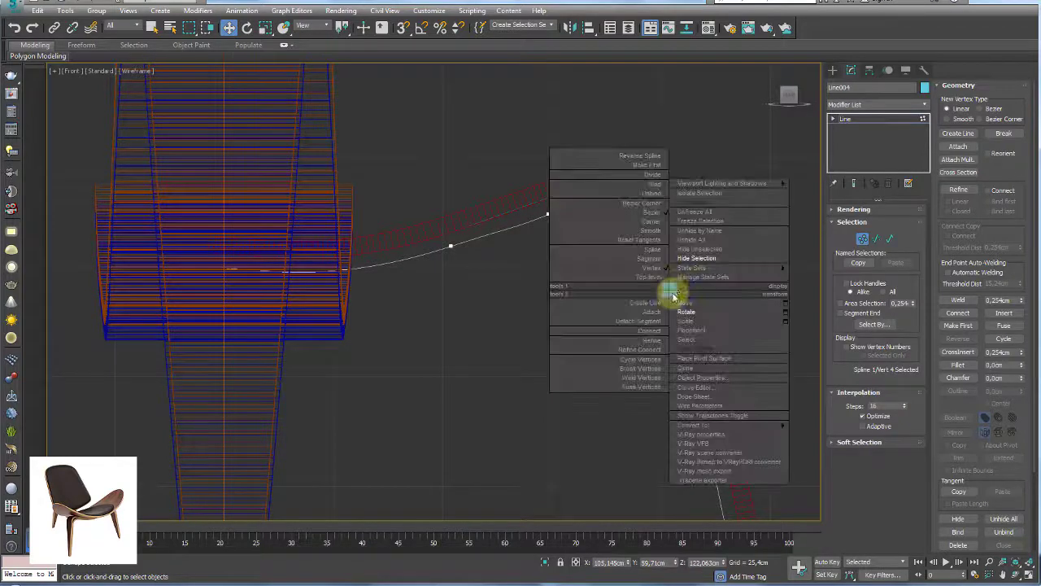
click(655, 205)
drag(669, 246, 667, 216)
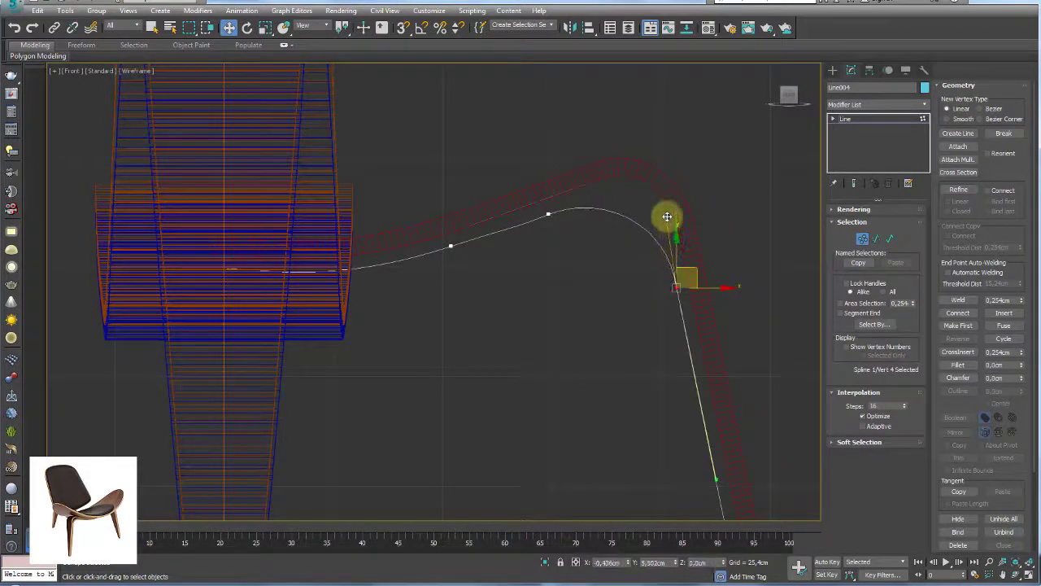
click(549, 214)
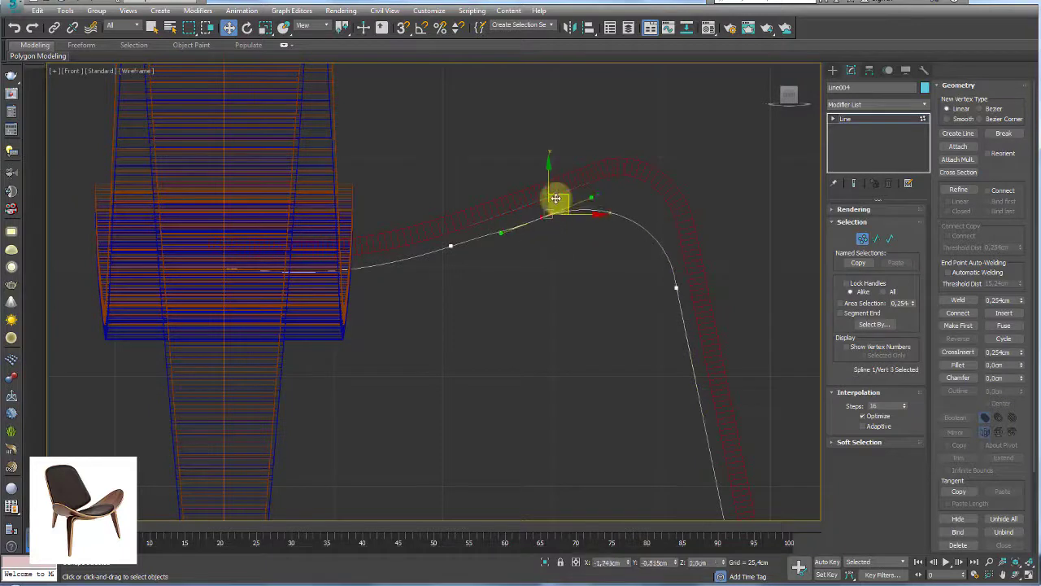
drag(554, 198, 452, 233)
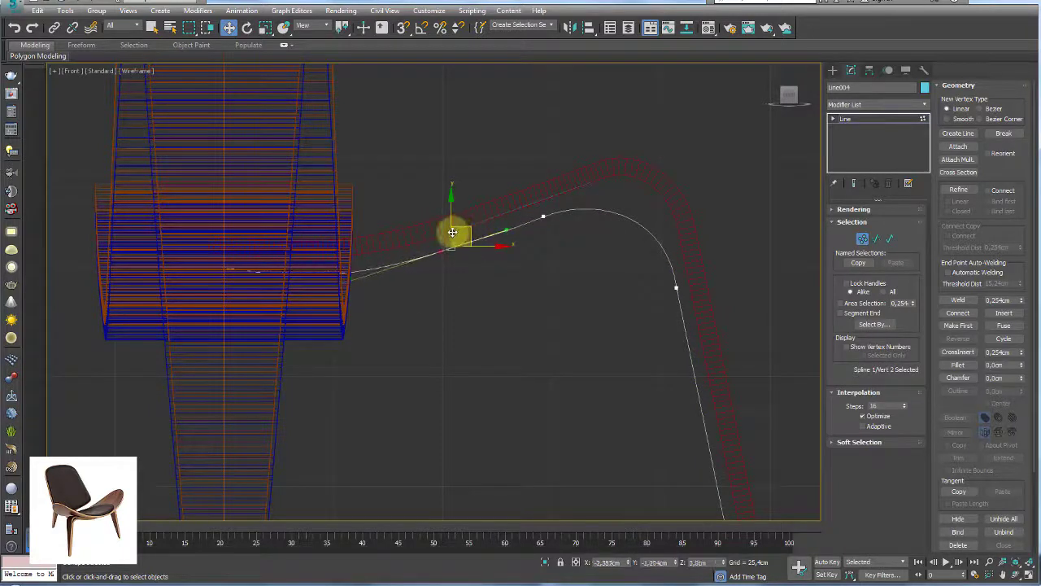
Exit Vertex mode and return to the Perspective view.
click(846, 119)
scroll(716, 158, down, 4)
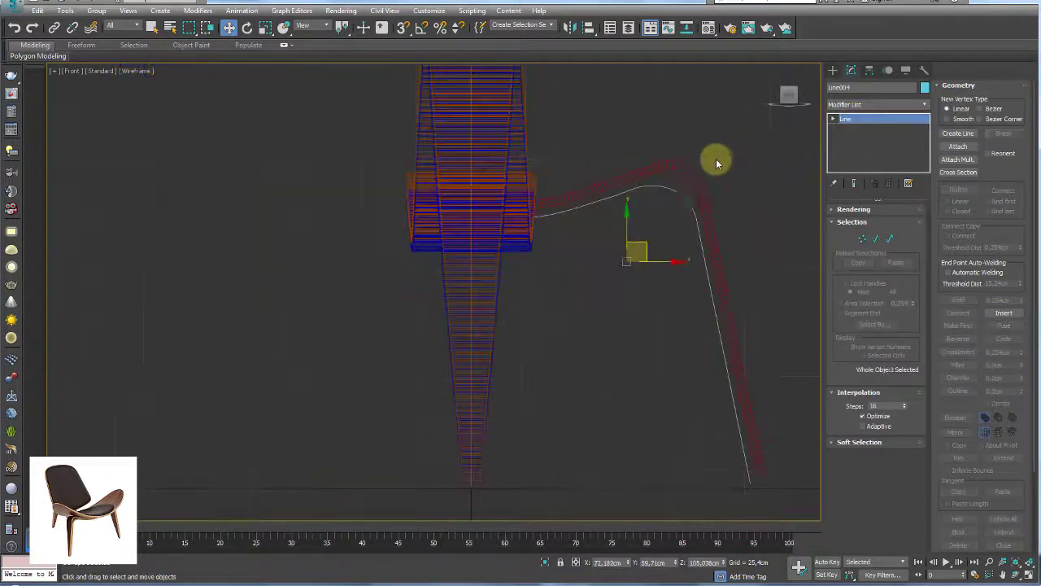
key(p)
mouse_move(699, 198)
alt+middle_down()
mouse_move(697, 244)
mouse_move(187, 244)
alt+middle_up()
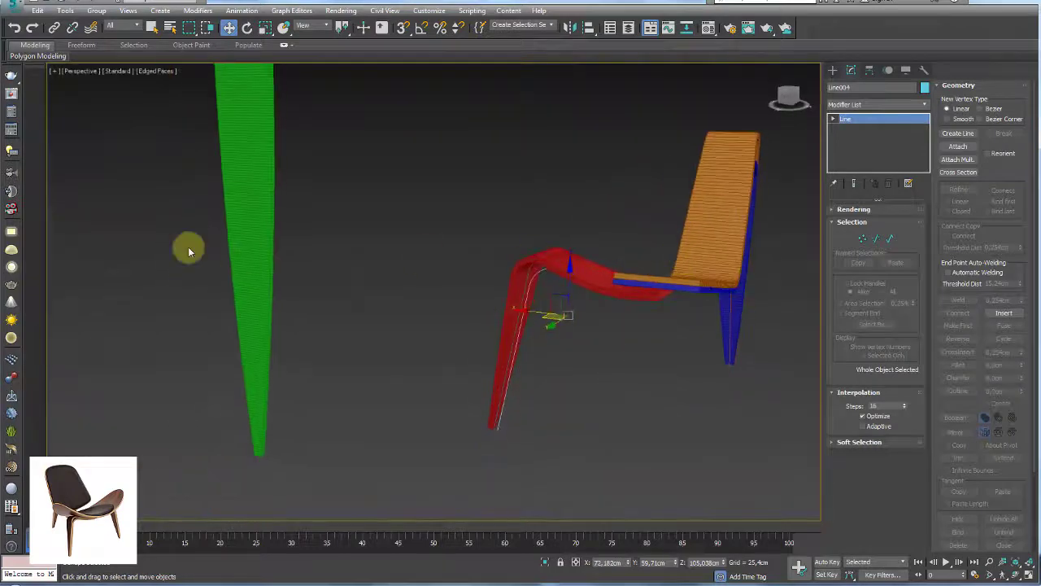
Add Path Deform Binding (WSM) to the green plane and pick Line004 as its path.
click(233, 228)
scroll(351, 227, down, 3)
click(925, 104)
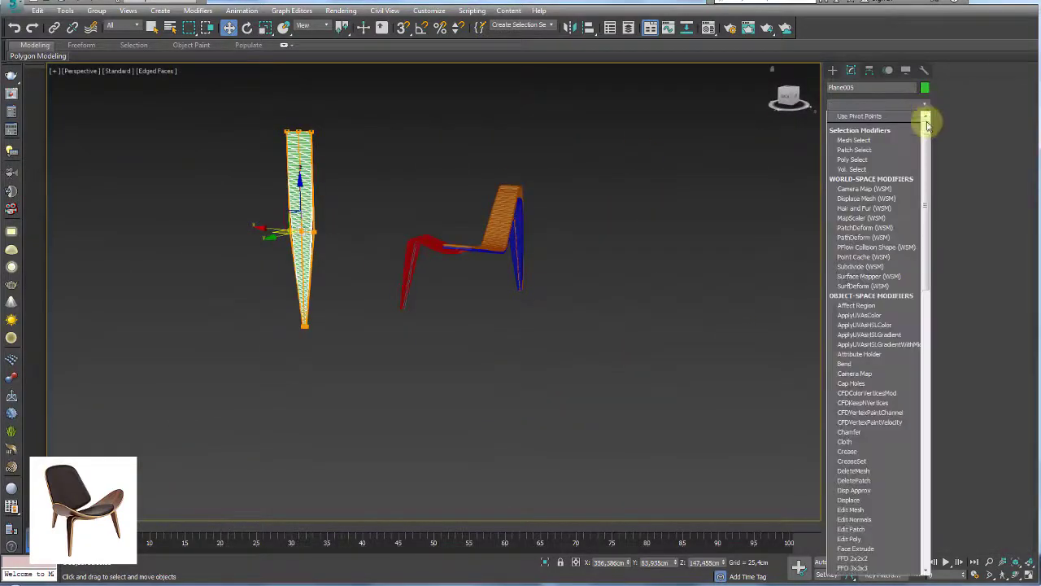
click(874, 237)
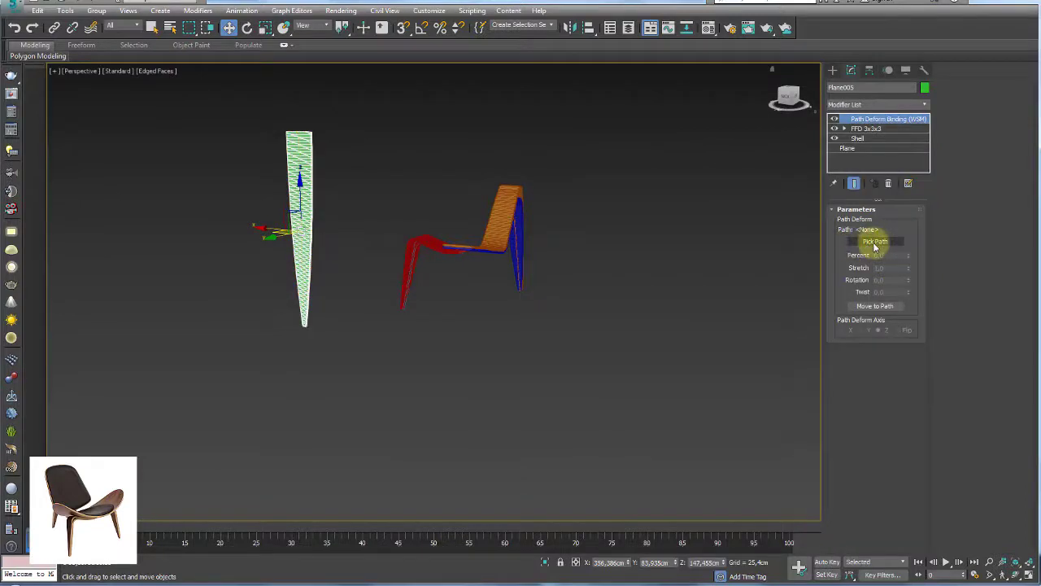
click(875, 243)
mouse_move(479, 282)
alt+middle_down()
mouse_move(509, 274)
mouse_move(435, 237)
alt+middle_up()
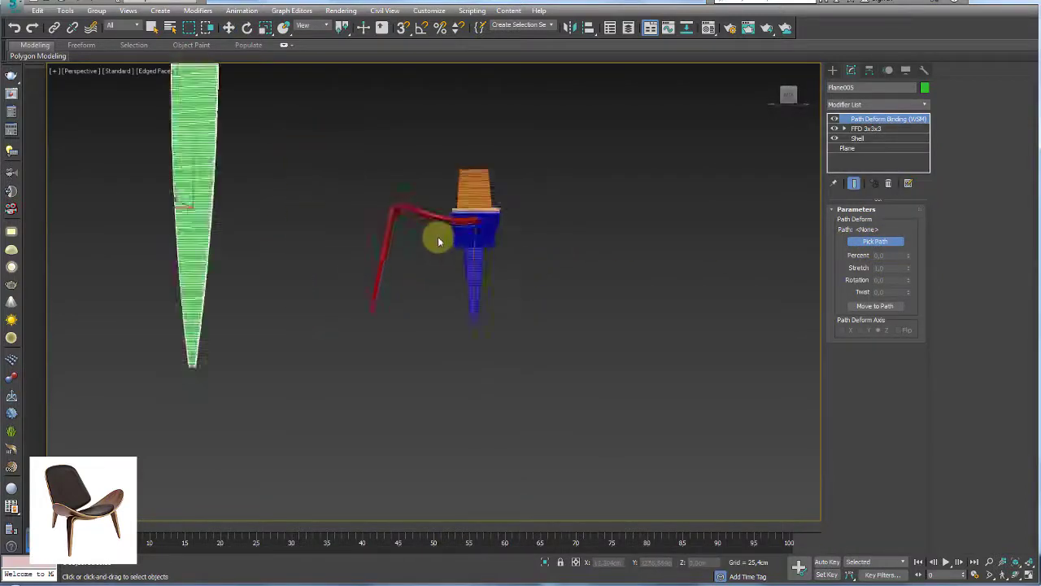
scroll(435, 236, up, 10)
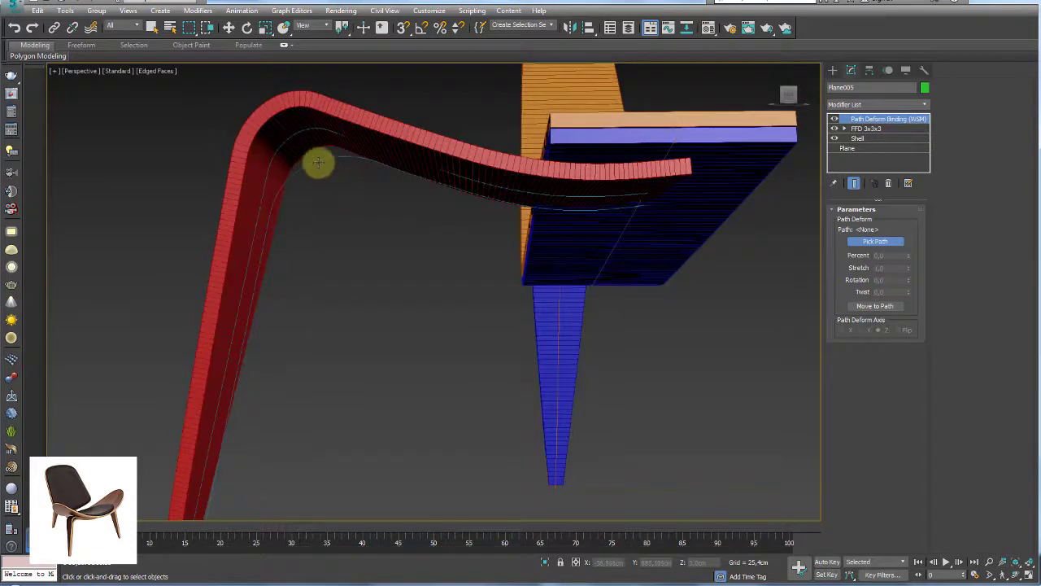
click(318, 163)
Move the plane to the path along the Y axis with Flip, and shorten its Stretch.
scroll(339, 192, down, 5)
scroll(398, 223, down, 3)
scroll(458, 262, down, 2)
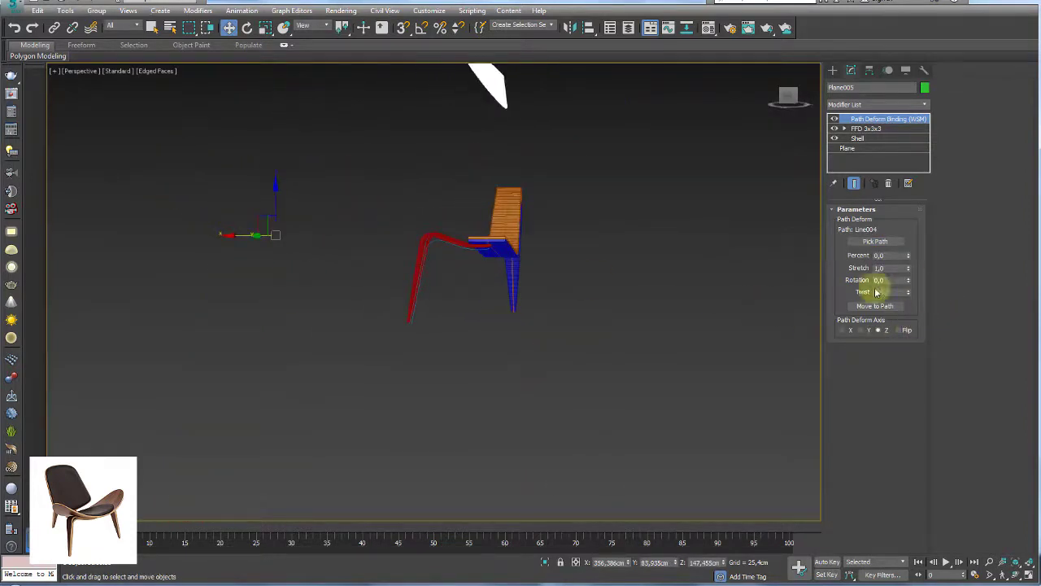
click(876, 307)
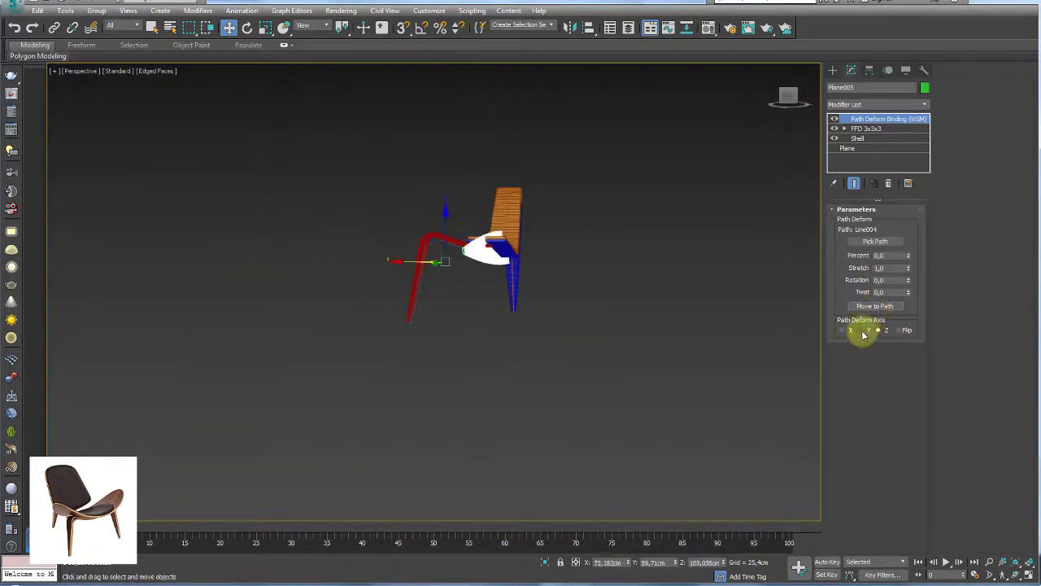
click(864, 331)
click(900, 330)
scroll(600, 267, up, 3)
scroll(606, 323, up, 5)
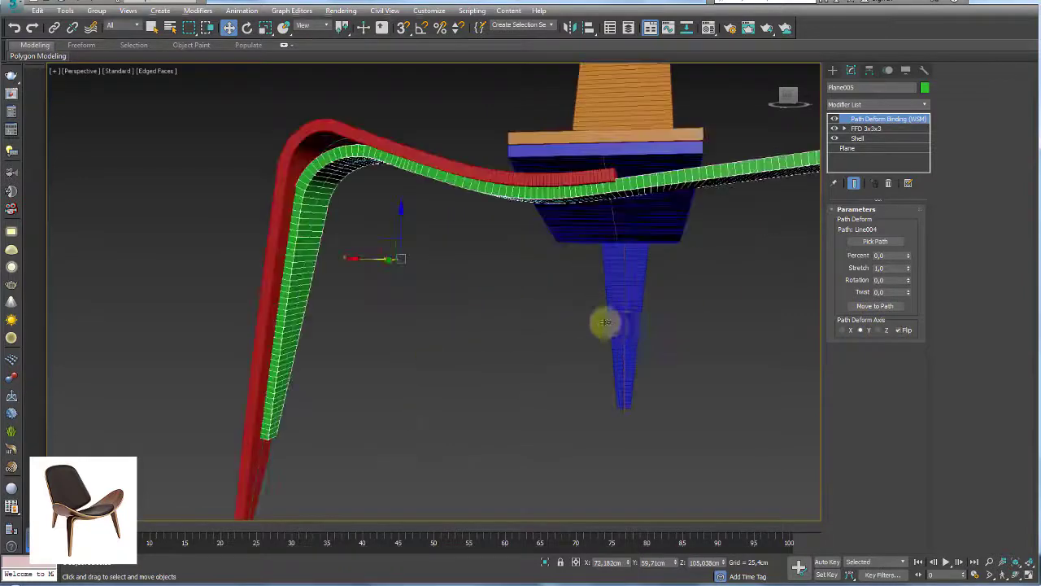
mouse_move(606, 323)
alt+middle_down()
mouse_move(558, 260)
mouse_move(562, 235)
mouse_move(578, 249)
alt+middle_up()
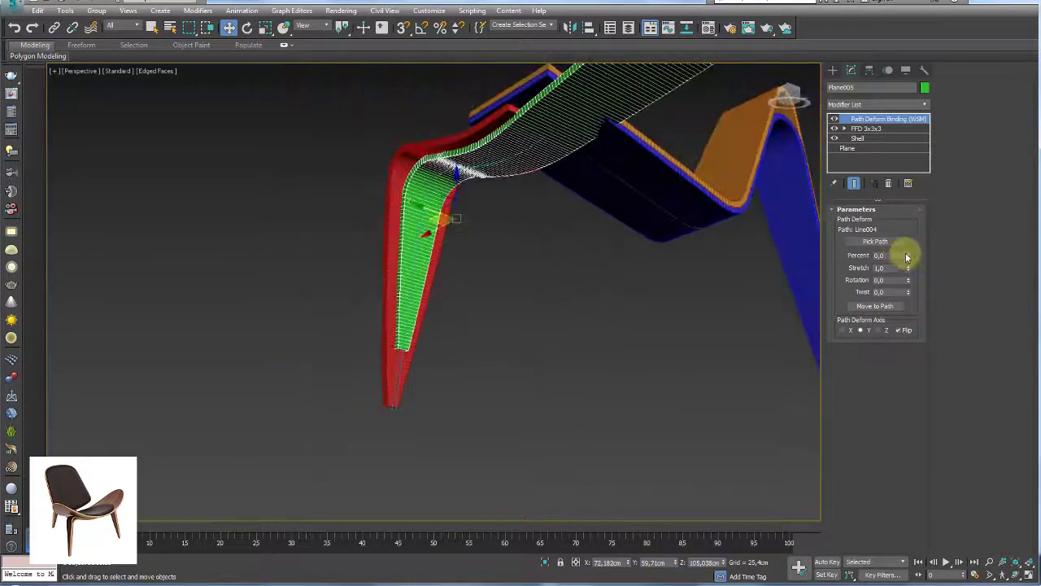
mouse_move(909, 271)
mouse_down()
mouse_move(908, 285)
mouse_move(902, 209)
mouse_move(908, 268)
mouse_up()
Settle Stretch at about 0.6, then nudge Line004's leg-tip vertex to refit the green leg.
mouse_move(689, 287)
alt+middle_down()
mouse_move(577, 301)
mouse_move(611, 305)
mouse_move(457, 286)
mouse_move(472, 349)
mouse_move(472, 242)
alt+middle_up()
scroll(414, 380, up, 5)
mouse_move(414, 379)
middle_down()
mouse_move(461, 275)
mouse_move(457, 301)
mouse_move(493, 318)
middle_up()
click(454, 324)
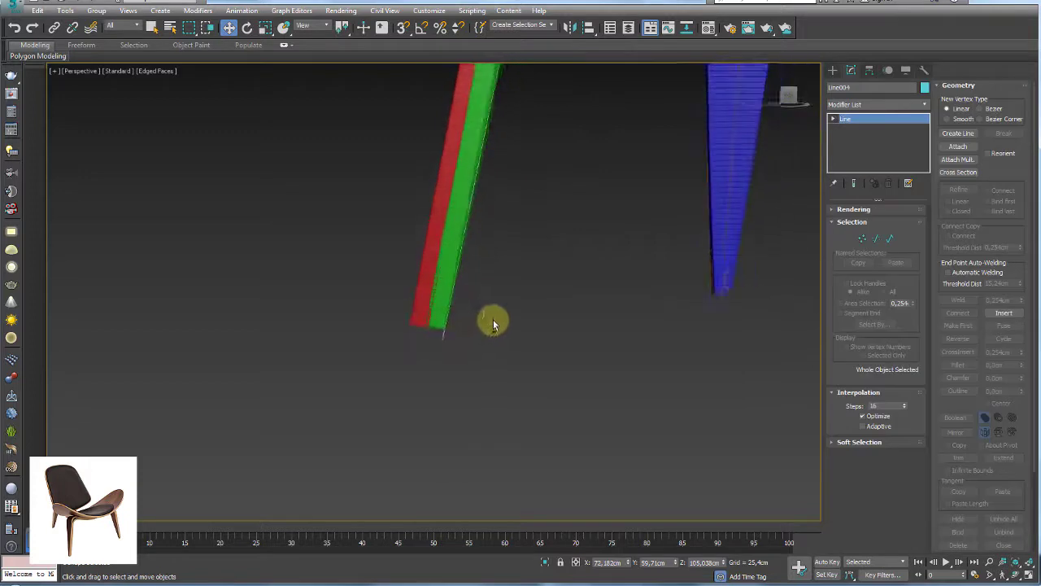
key(1)
drag(519, 402, 406, 326)
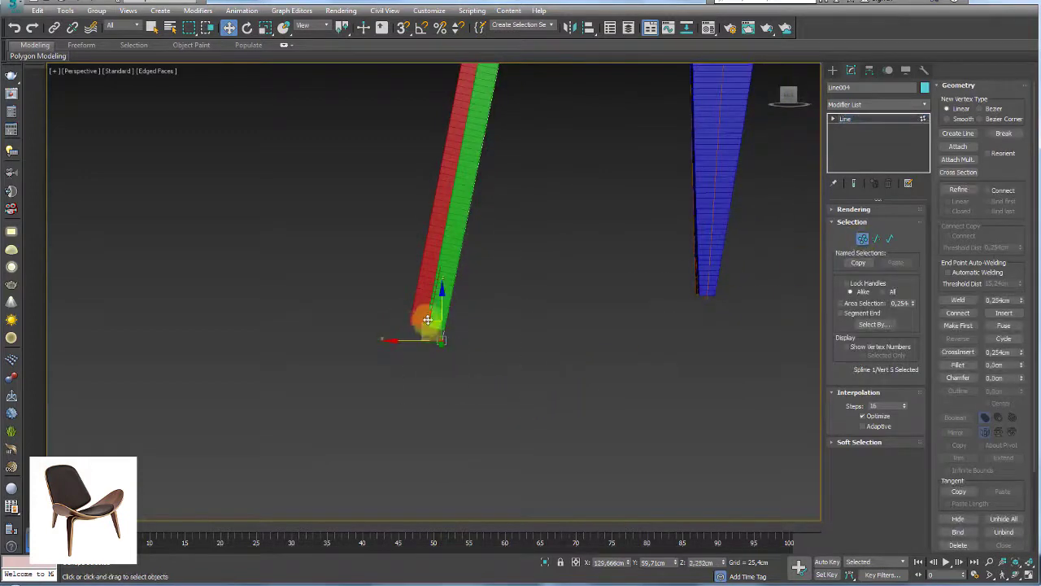
scroll(427, 320, up, 2)
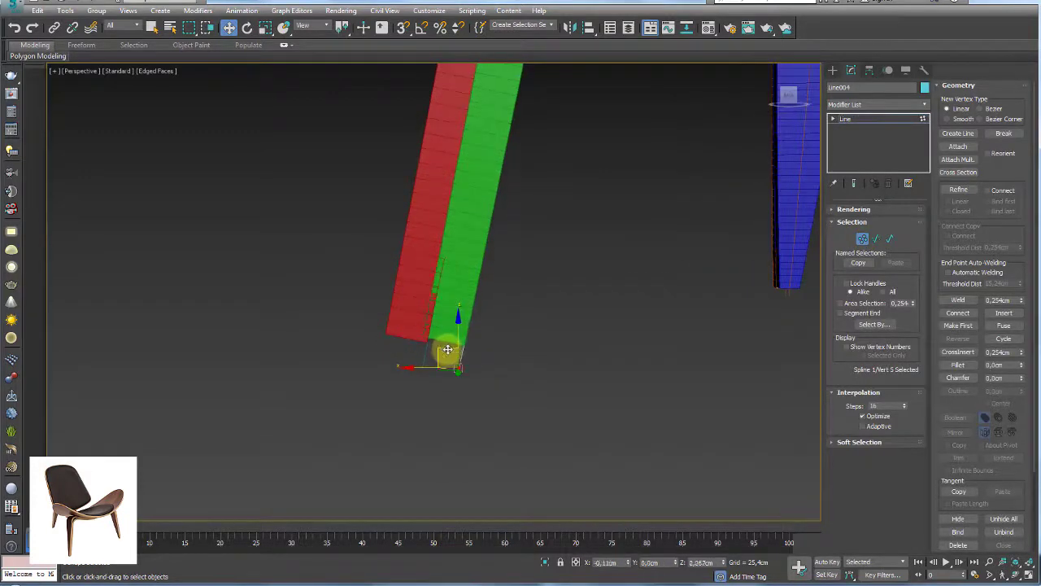
drag(448, 349, 450, 353)
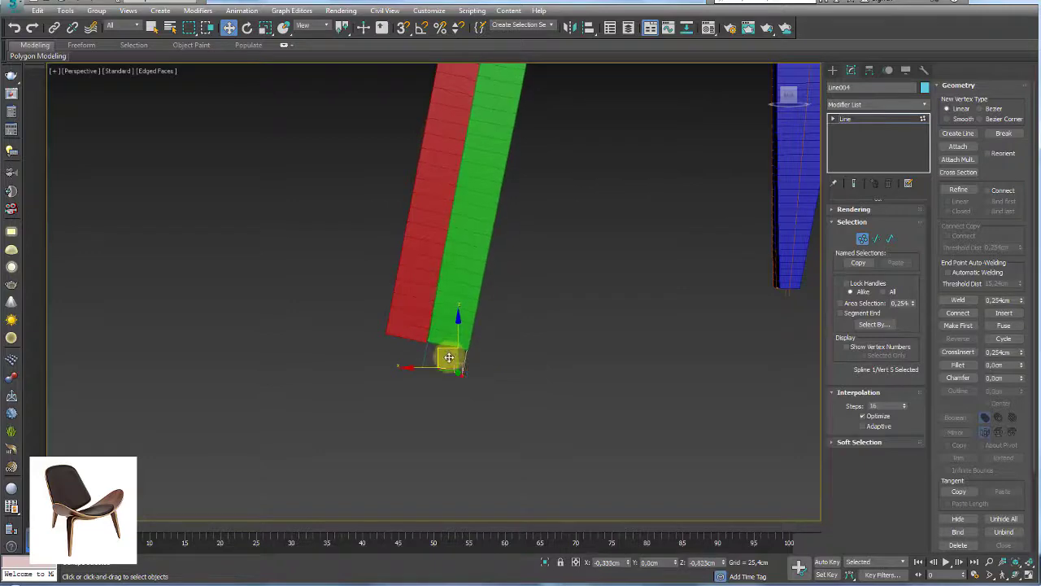
Move Line004's rail-end vertex to refit the green rail and exit Vertex mode.
mouse_move(449, 357)
alt+middle_down()
mouse_move(558, 195)
mouse_move(528, 312)
mouse_move(593, 276)
mouse_move(660, 257)
mouse_move(666, 273)
mouse_move(680, 257)
alt+middle_up()
scroll(599, 184, up, 3)
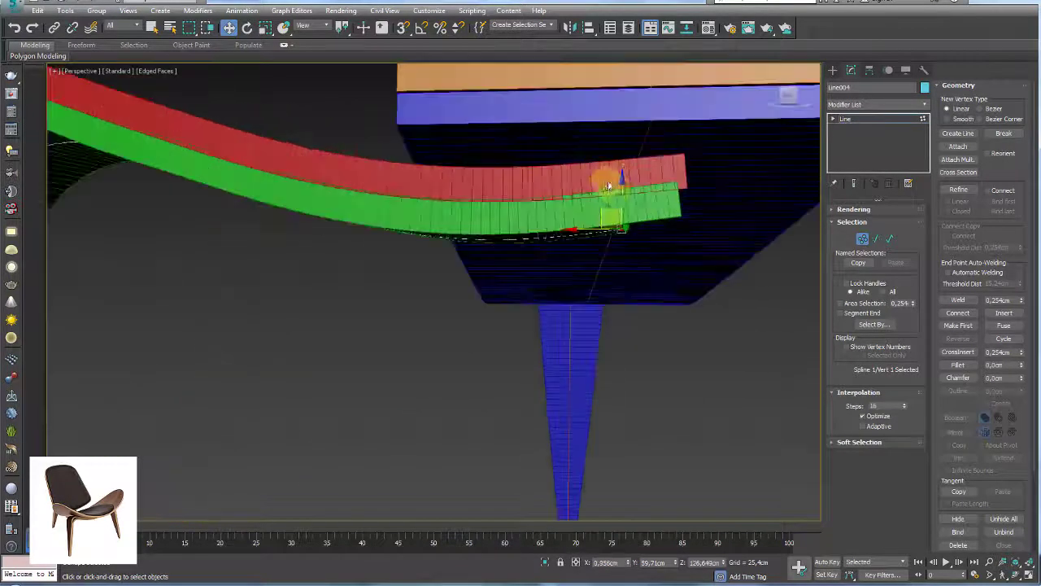
click(613, 214)
drag(609, 213, 625, 215)
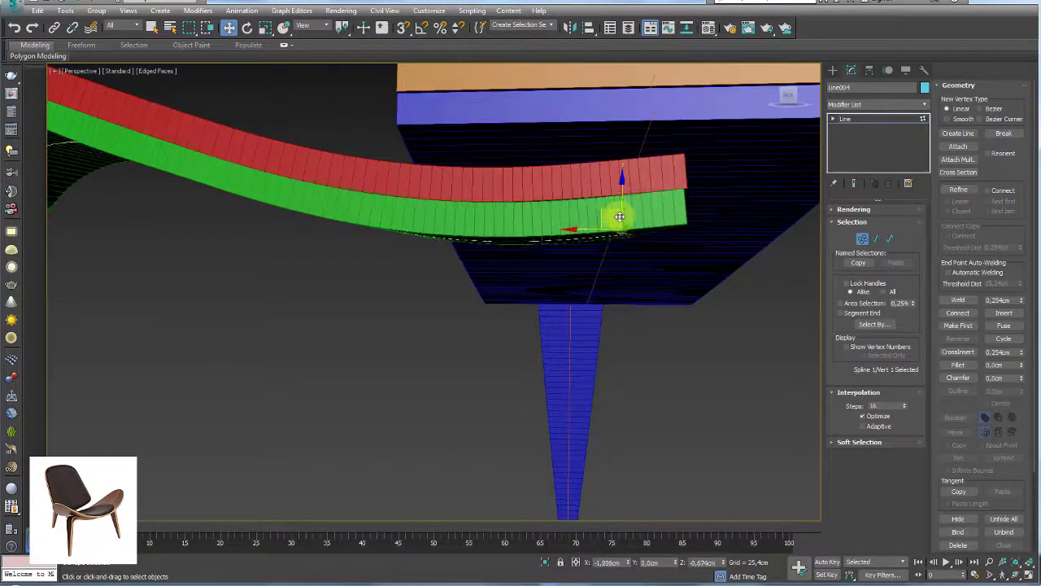
mouse_move(624, 215)
alt+middle_down()
mouse_move(535, 205)
mouse_move(594, 198)
mouse_move(658, 223)
mouse_move(671, 210)
mouse_move(563, 235)
alt+middle_up()
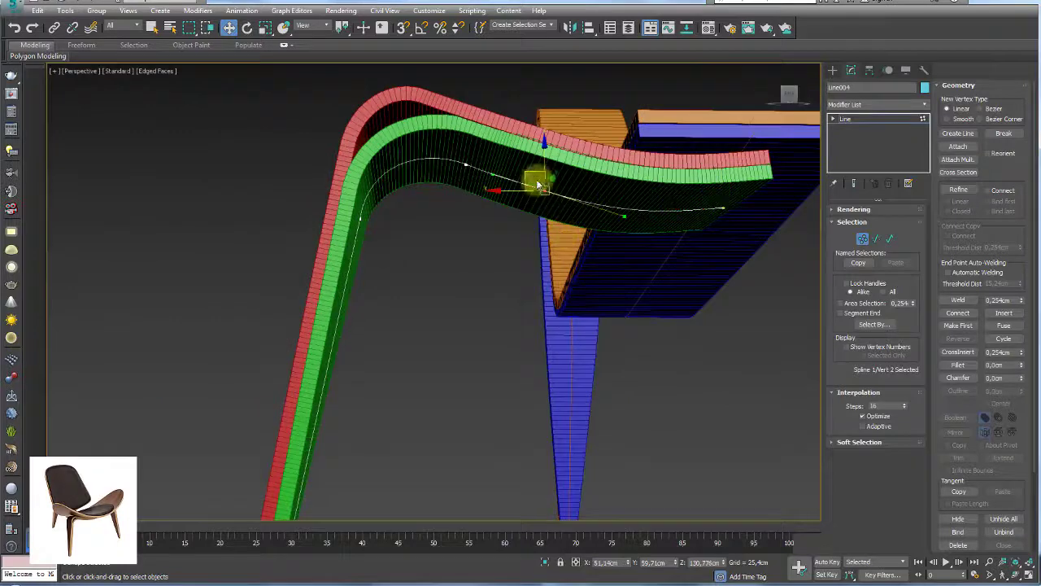
click(848, 120)
Scale the green plane's FFD 3x3x3 control points together to narrow the leg.
click(727, 195)
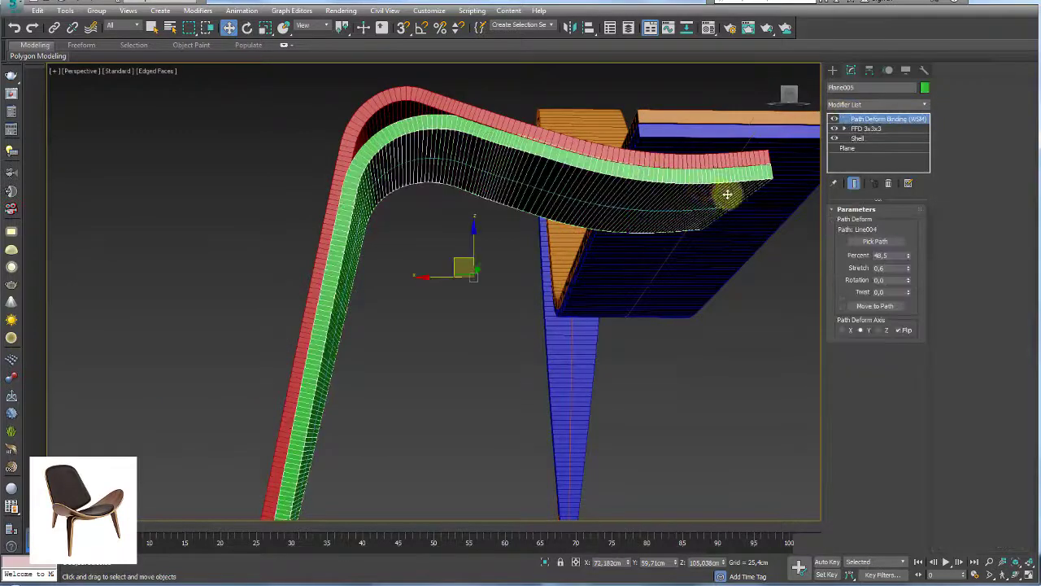
alt+middle_drag(727, 195, 708, 213)
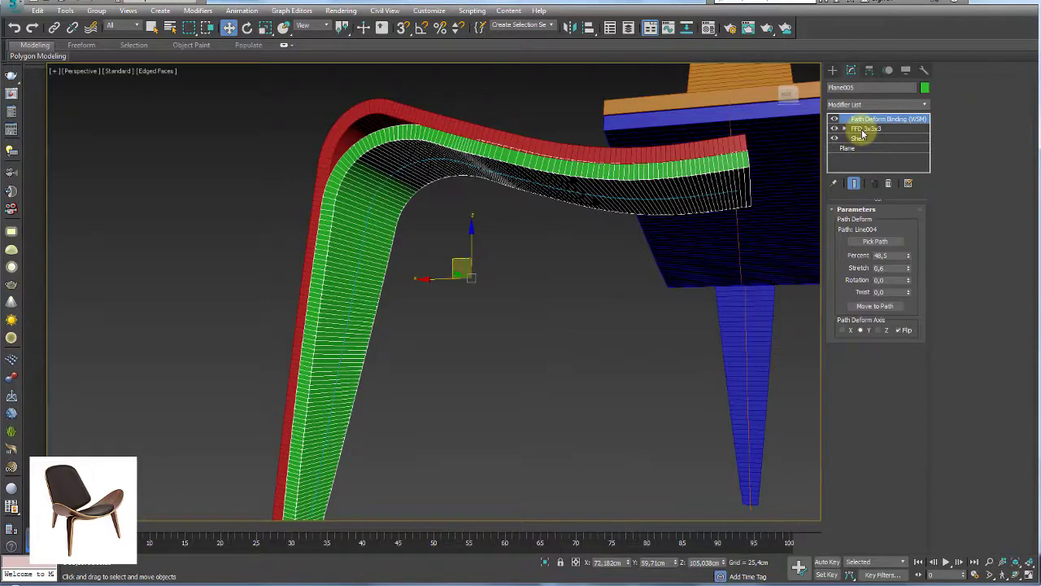
scroll(384, 234, down, 5)
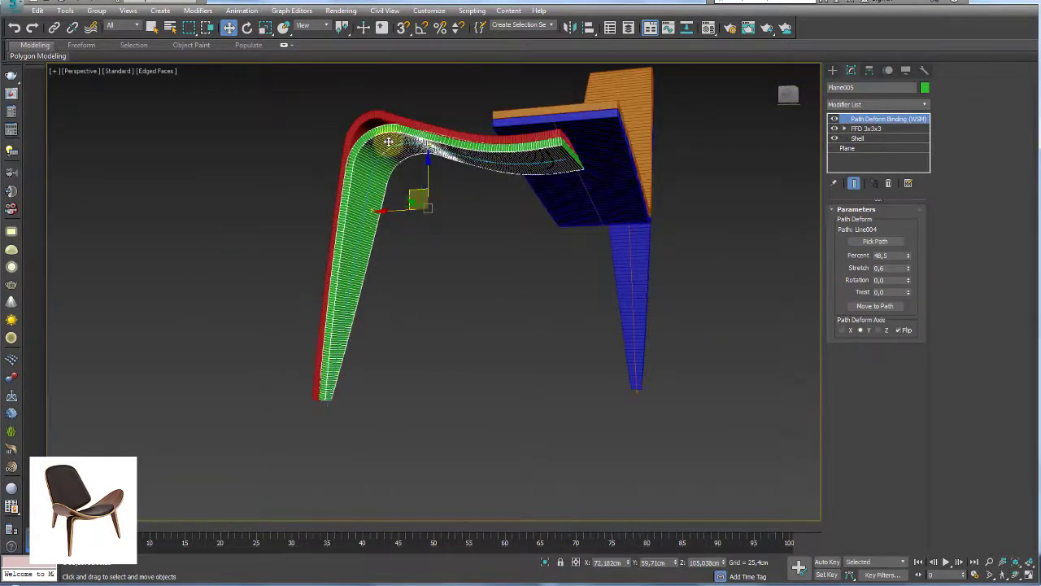
scroll(442, 212, up, 3)
scroll(402, 99, up, 2)
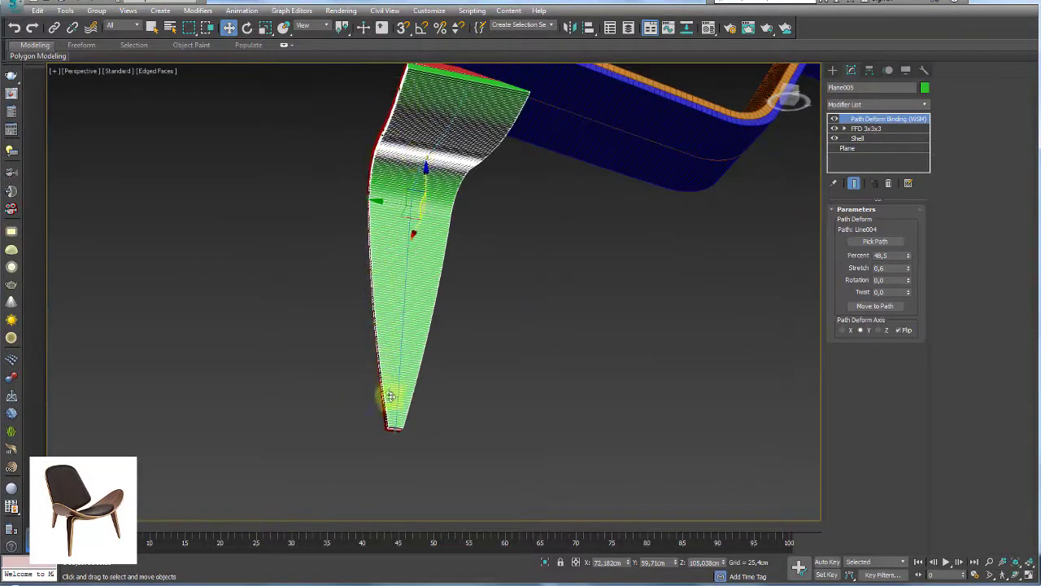
click(863, 129)
click(847, 129)
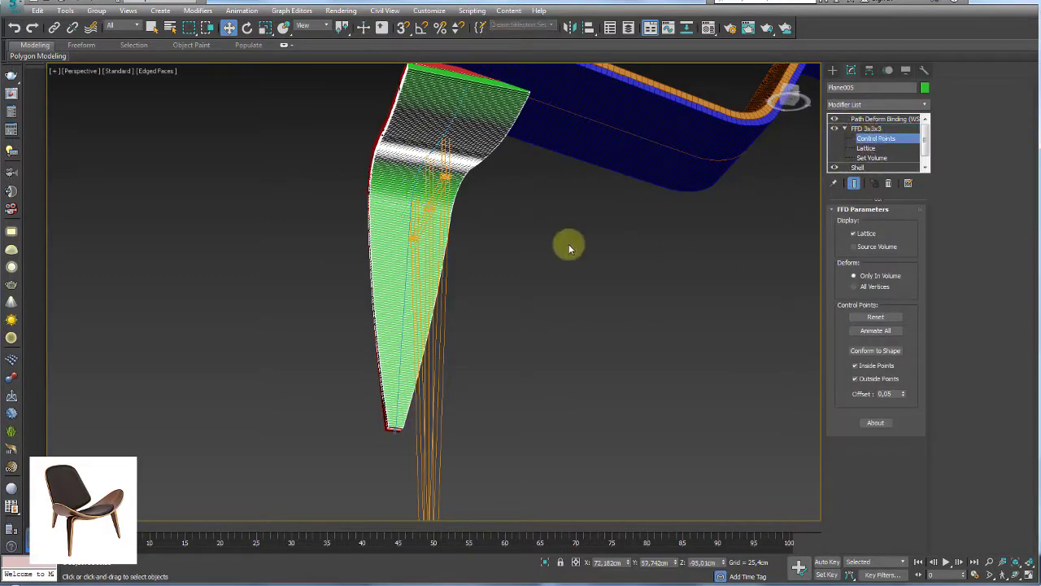
mouse_move(569, 244)
alt+middle_down()
mouse_move(608, 321)
mouse_move(521, 328)
mouse_move(576, 318)
alt+middle_up()
scroll(575, 316, up, 4)
key(r)
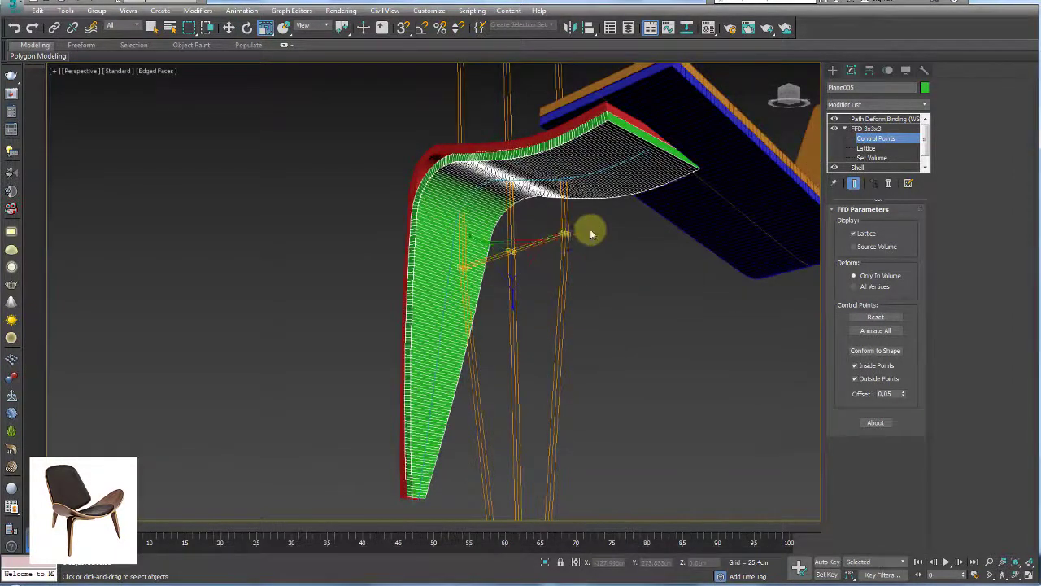
drag(558, 236, 324, 228)
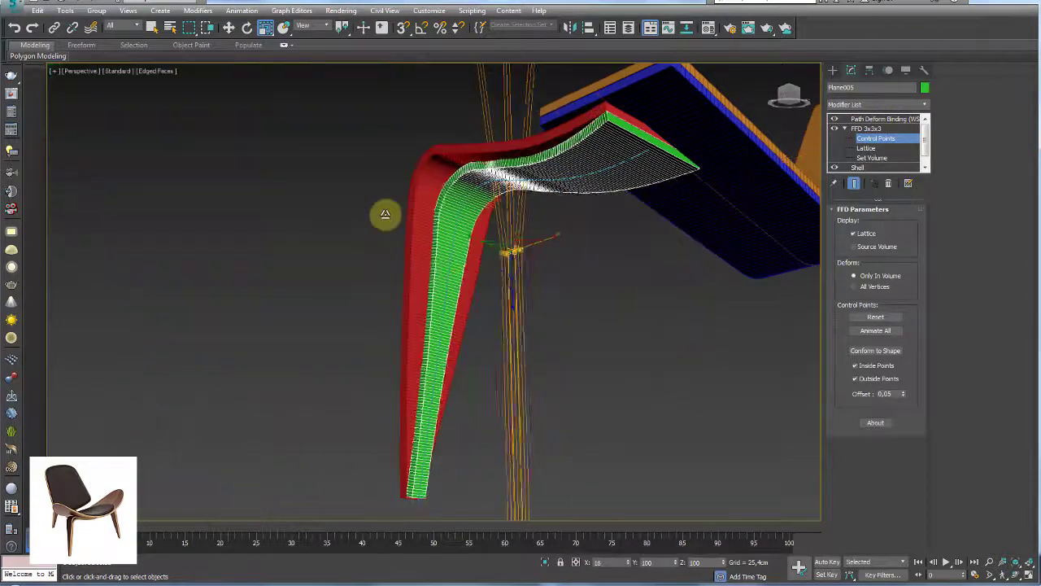
Inspect the narrowed leg from new angles and select the Shell modifier.
mouse_move(325, 228)
alt+middle_down()
mouse_move(590, 241)
mouse_move(676, 289)
mouse_move(774, 293)
mouse_move(593, 318)
mouse_move(697, 258)
mouse_move(610, 262)
mouse_move(499, 126)
alt+middle_up()
alt+middle_drag(715, 200, 854, 144)
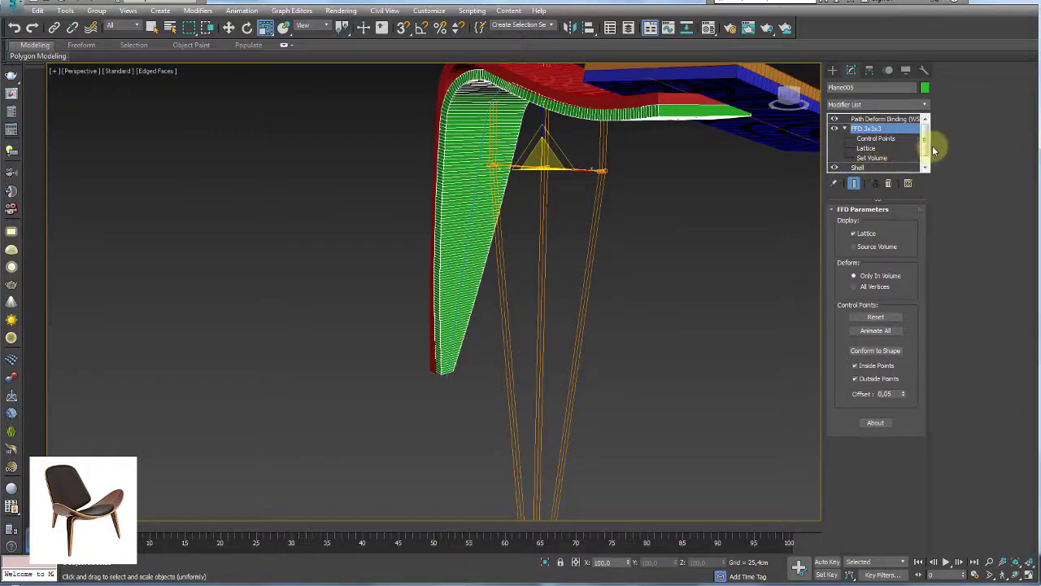
click(858, 166)
mouse_move(813, 163)
alt+middle_down()
mouse_move(628, 254)
mouse_move(732, 244)
alt+middle_up()
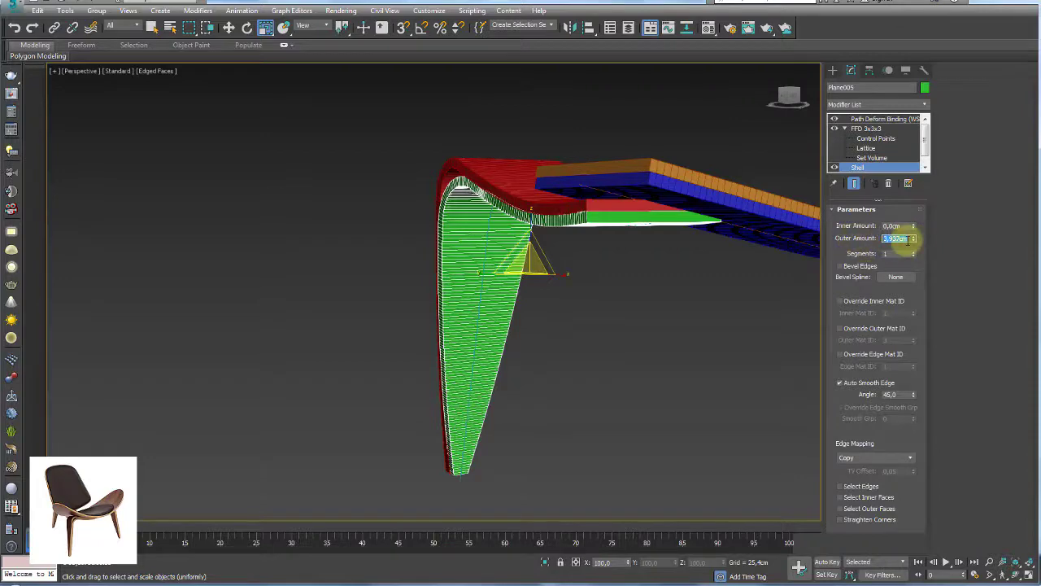
Adjust the Shell Outer Amount, then return to the FFD modifier.
drag(915, 240, 917, 2)
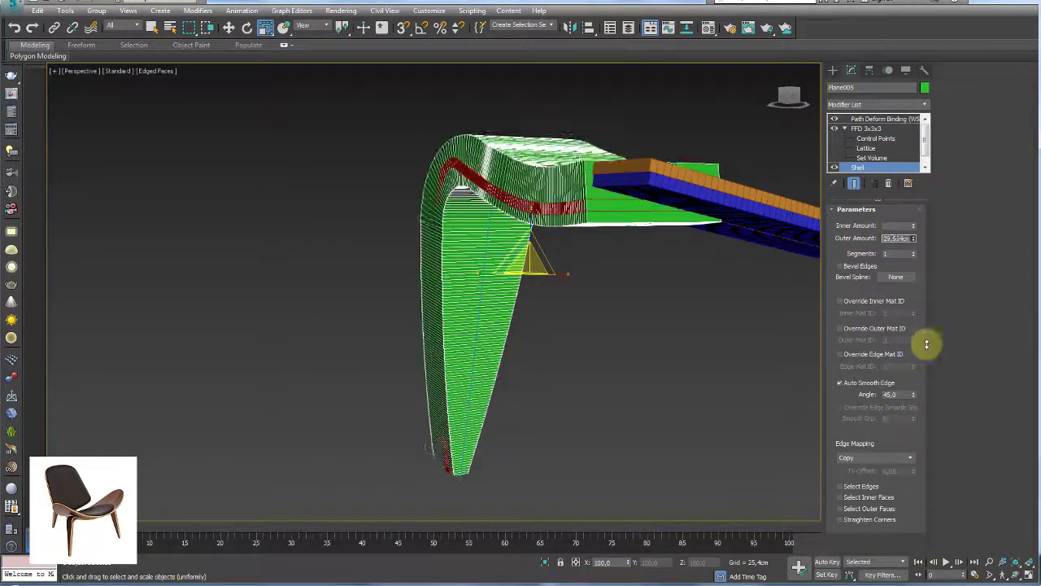
alt+middle_drag(720, 82, 719, 342)
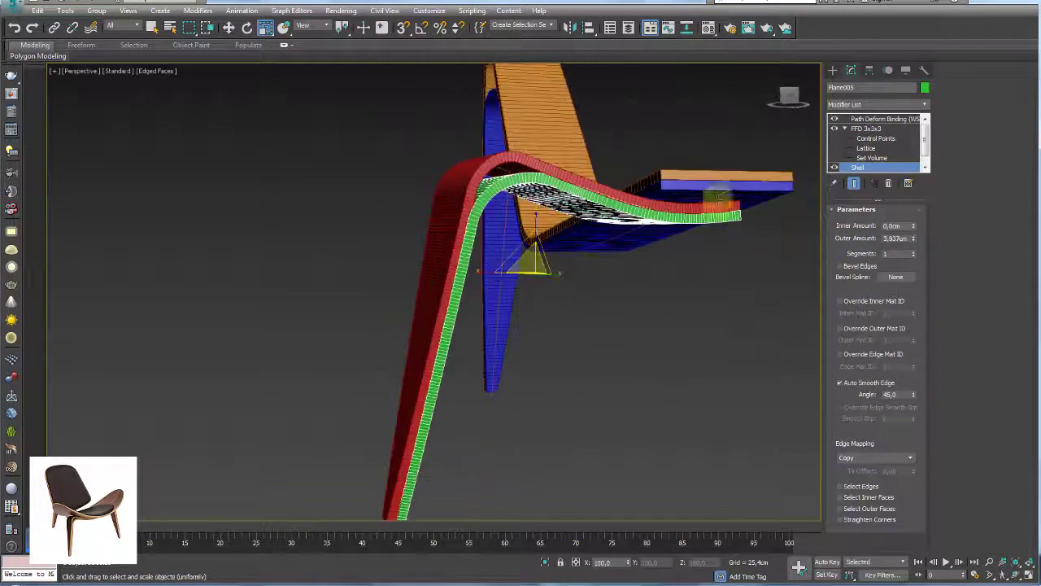
click(883, 118)
mouse_move(667, 192)
alt+middle_down()
mouse_move(564, 277)
mouse_move(548, 217)
mouse_move(603, 233)
mouse_move(520, 217)
alt+middle_up()
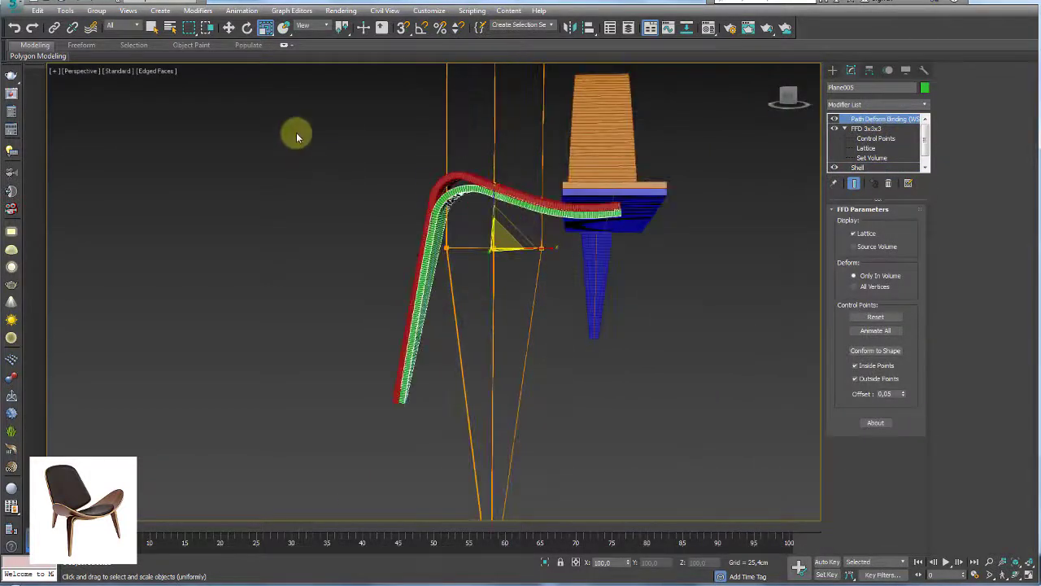
Select the red leg, rotate it toward vertical and raise it slightly.
click(511, 293)
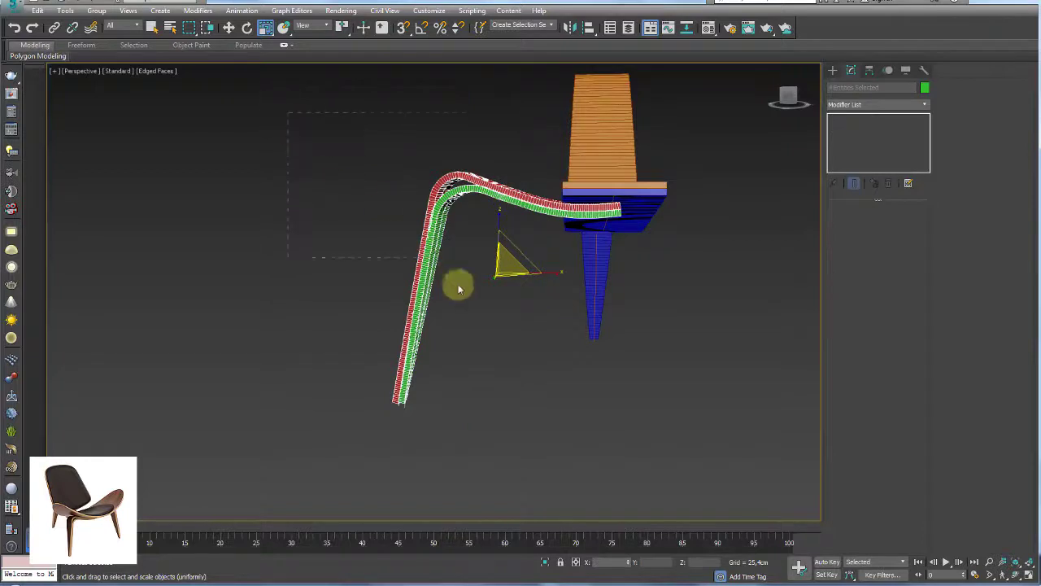
drag(458, 289, 521, 377)
mouse_move(524, 345)
alt+middle_down()
mouse_move(592, 302)
mouse_move(594, 284)
alt+middle_up()
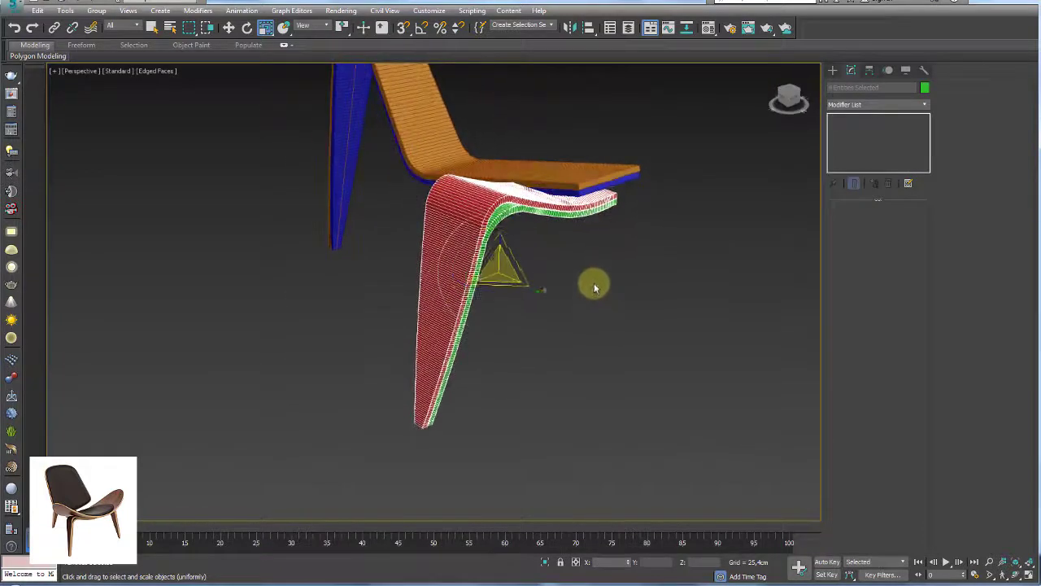
key(e)
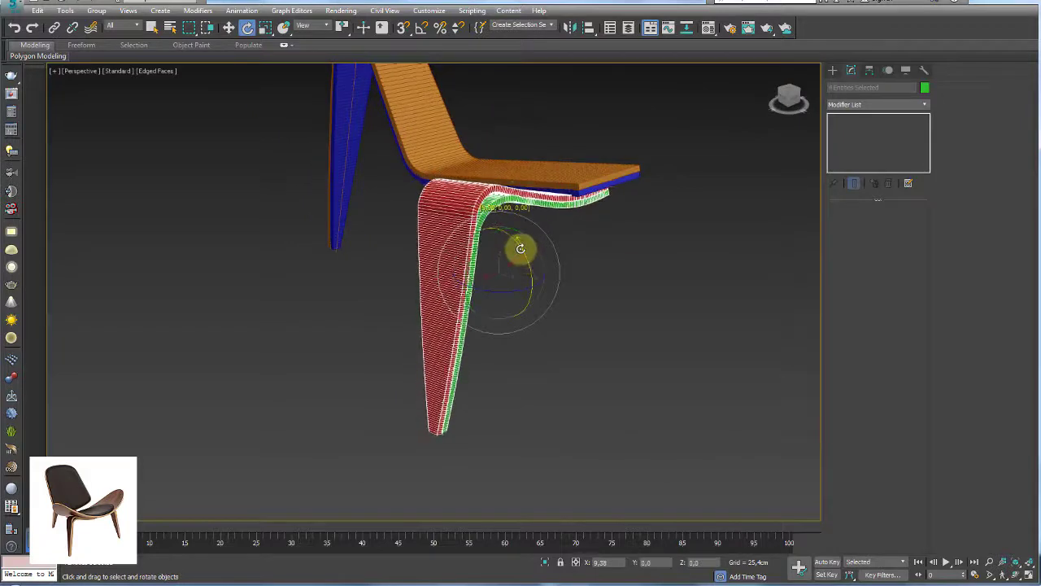
drag(527, 258, 519, 244)
key(w)
mouse_move(525, 260)
alt+middle_down()
mouse_move(437, 258)
mouse_move(558, 251)
mouse_move(480, 251)
mouse_move(444, 267)
mouse_move(390, 257)
mouse_move(455, 248)
alt+middle_up()
drag(469, 235, 466, 229)
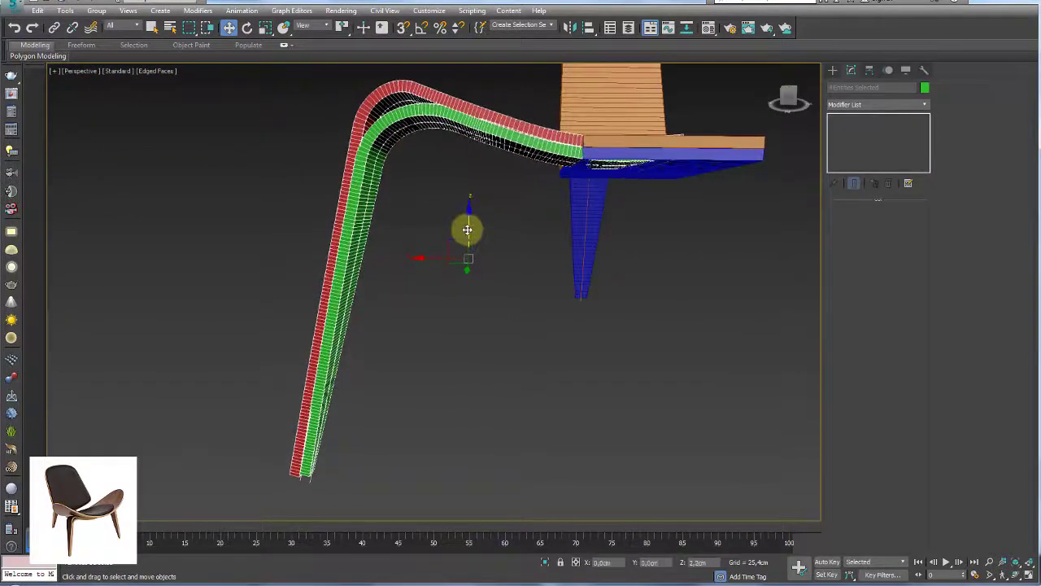
mouse_move(467, 233)
alt+middle_down()
mouse_move(637, 232)
mouse_move(464, 216)
mouse_move(672, 167)
mouse_move(581, 168)
mouse_move(599, 176)
mouse_move(265, 144)
alt+middle_up()
click(671, 157)
Rotate the green leg piece slightly.
alt+middle_drag(516, 161, 502, 167)
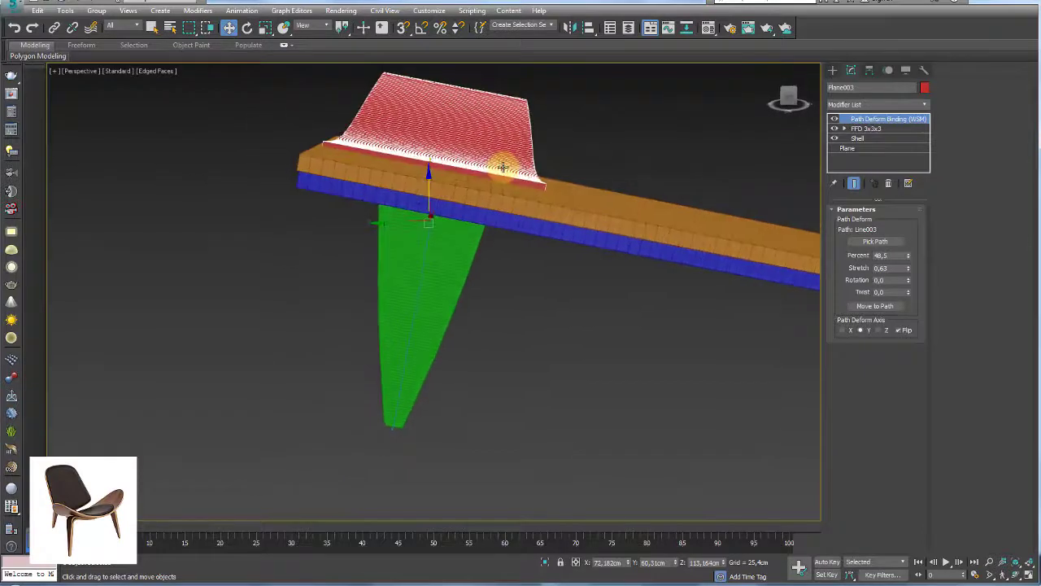
click(418, 255)
key(e)
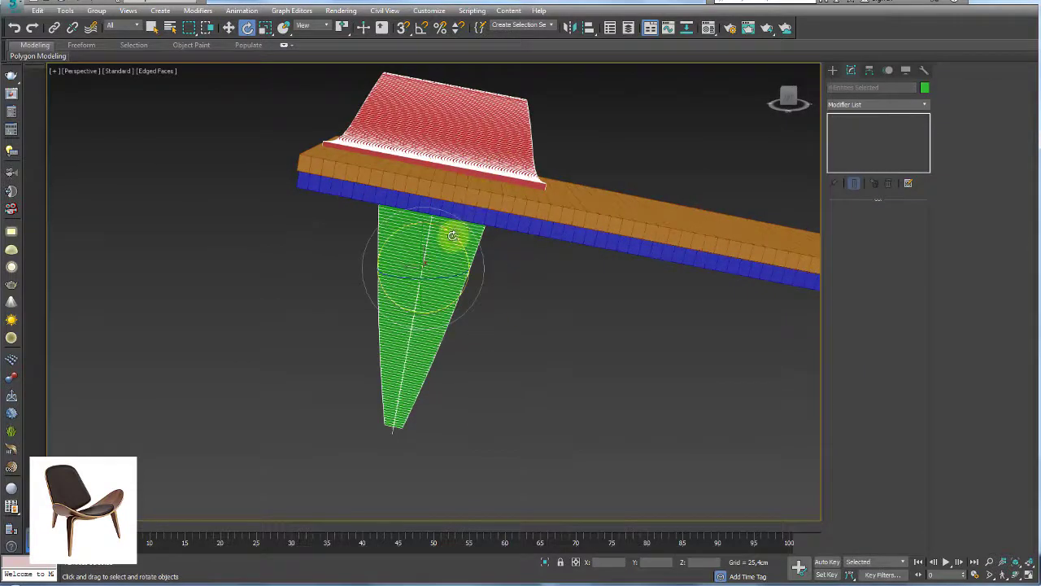
drag(453, 235, 453, 235)
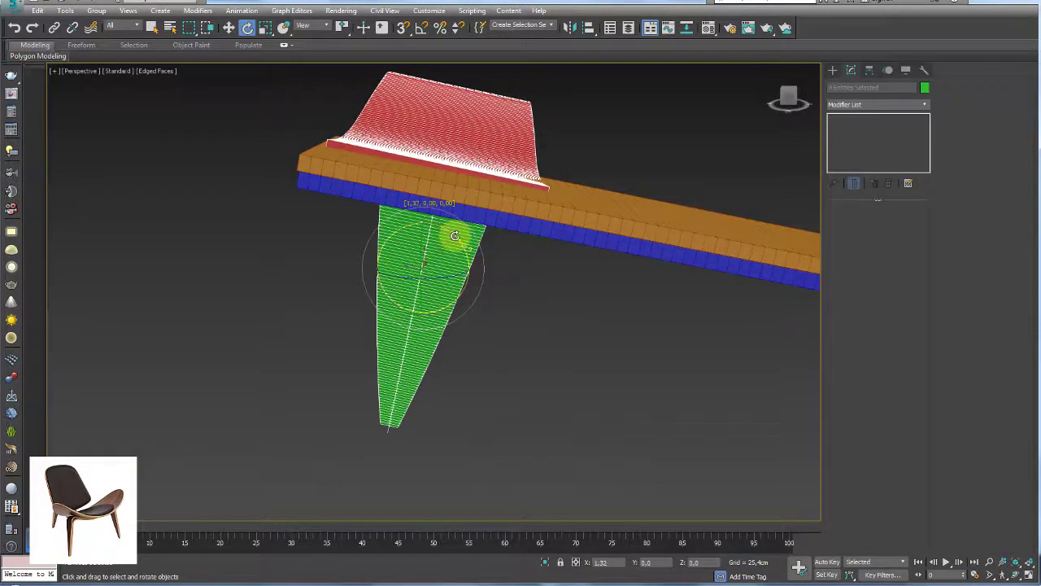
Select the red plane and Plane003 and view the chair in wireframe.
click(475, 147)
mouse_move(458, 158)
alt+middle_down()
mouse_move(582, 186)
mouse_move(455, 158)
mouse_move(470, 170)
alt+middle_up()
key(F3)
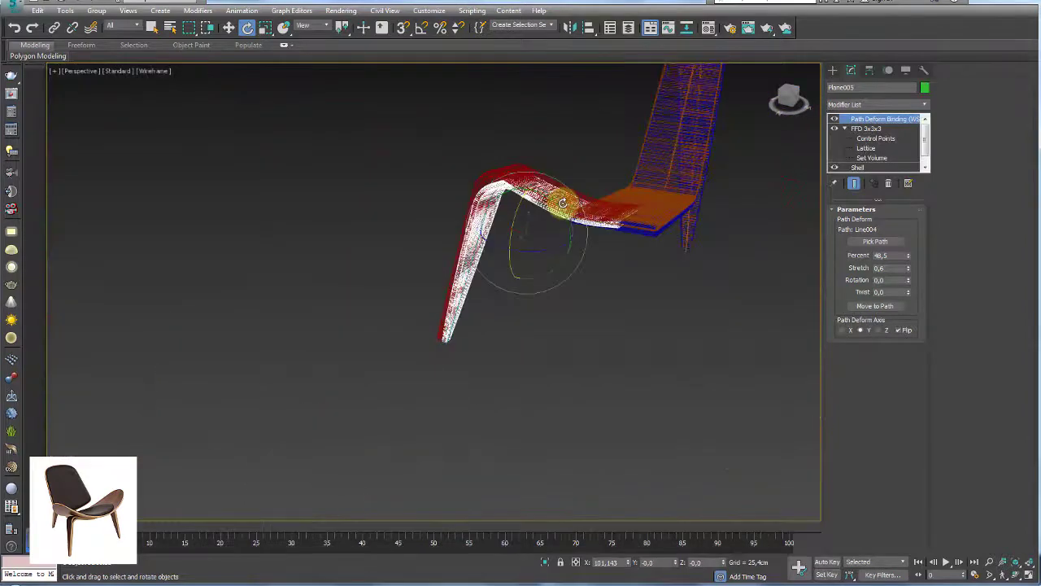
click(565, 200)
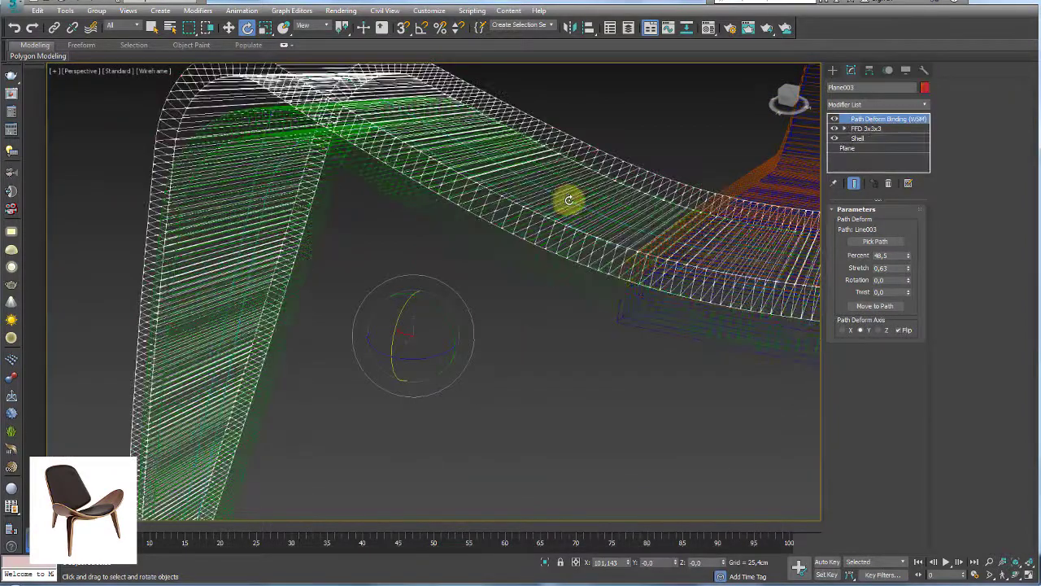
scroll(569, 201, up, 3)
scroll(565, 200, up, 2)
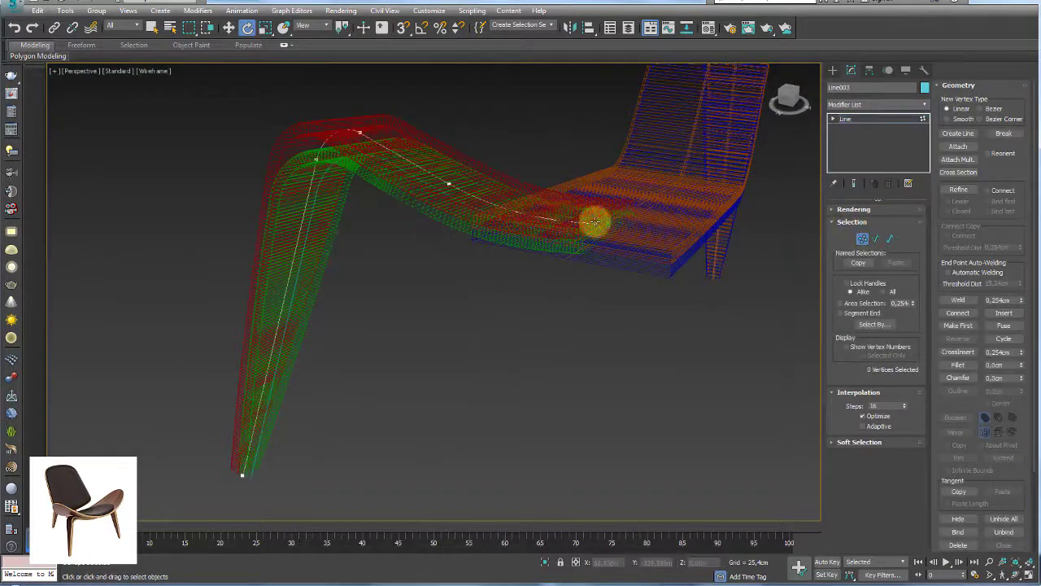
Move a path vertex so the red strip lies flat on the seat beside the green one.
mouse_move(620, 240)
alt+middle_down()
mouse_move(637, 225)
mouse_move(602, 211)
alt+middle_up()
key(F3)
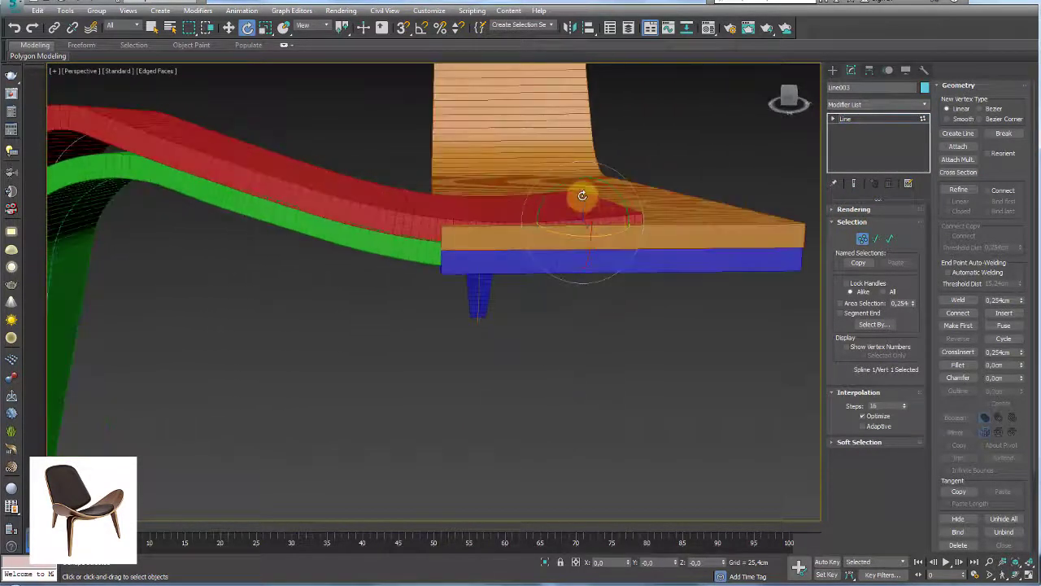
key(w)
drag(583, 195, 640, 195)
mouse_move(639, 195)
alt+middle_down()
mouse_move(545, 220)
mouse_move(514, 212)
alt+middle_up()
drag(535, 204, 535, 212)
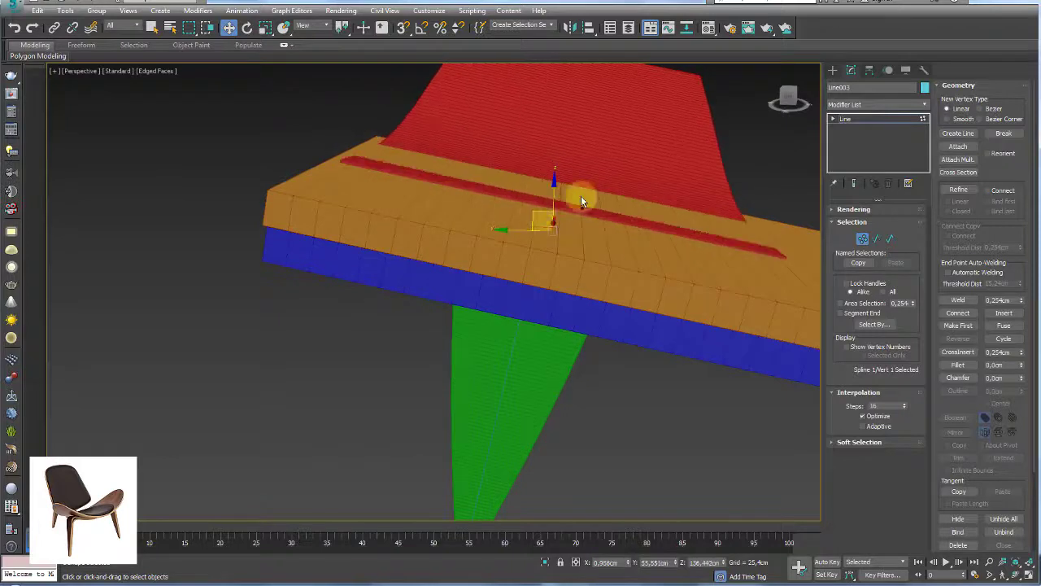
click(895, 119)
mouse_move(546, 187)
alt+middle_down()
mouse_move(635, 236)
mouse_move(627, 238)
alt+middle_up()
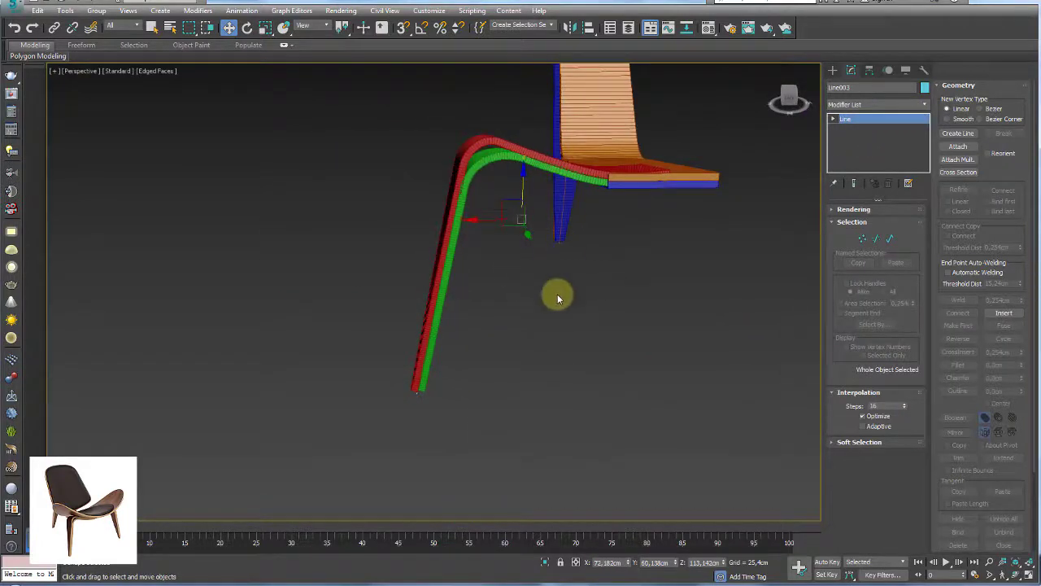
Switch the reference coordinate system to Local for transforming the leg pieces.
click(376, 382)
alt+middle_drag(577, 325, 525, 318)
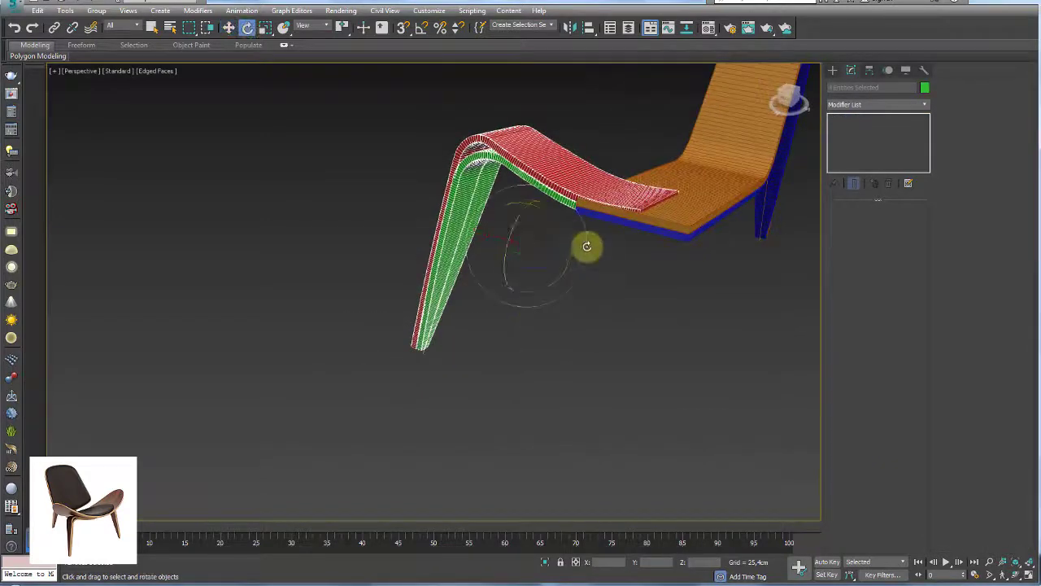
mouse_move(567, 241)
alt+middle_down()
mouse_move(544, 152)
mouse_move(562, 244)
alt+middle_up()
click(328, 25)
click(311, 66)
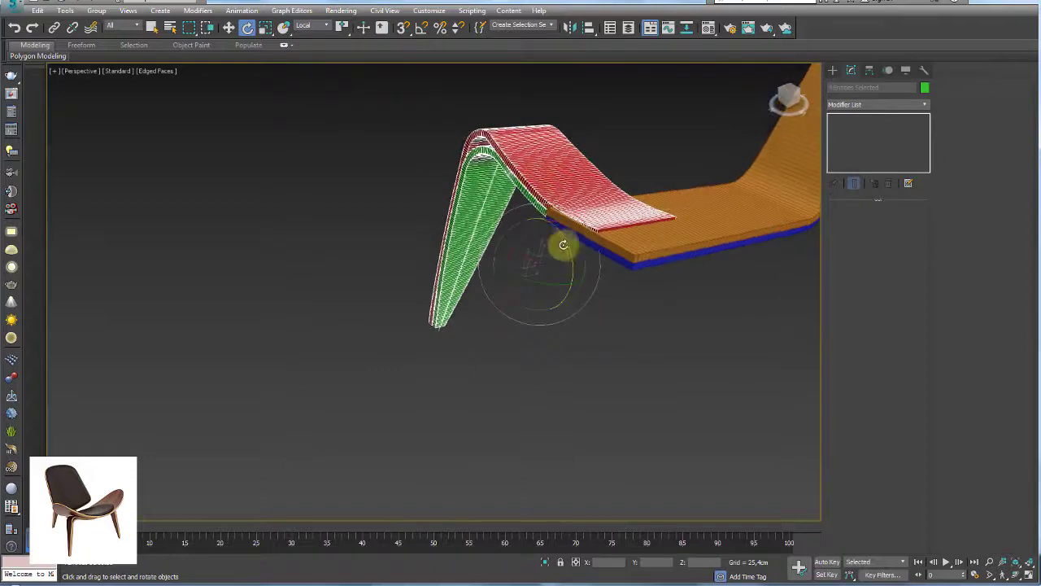
drag(568, 246, 569, 244)
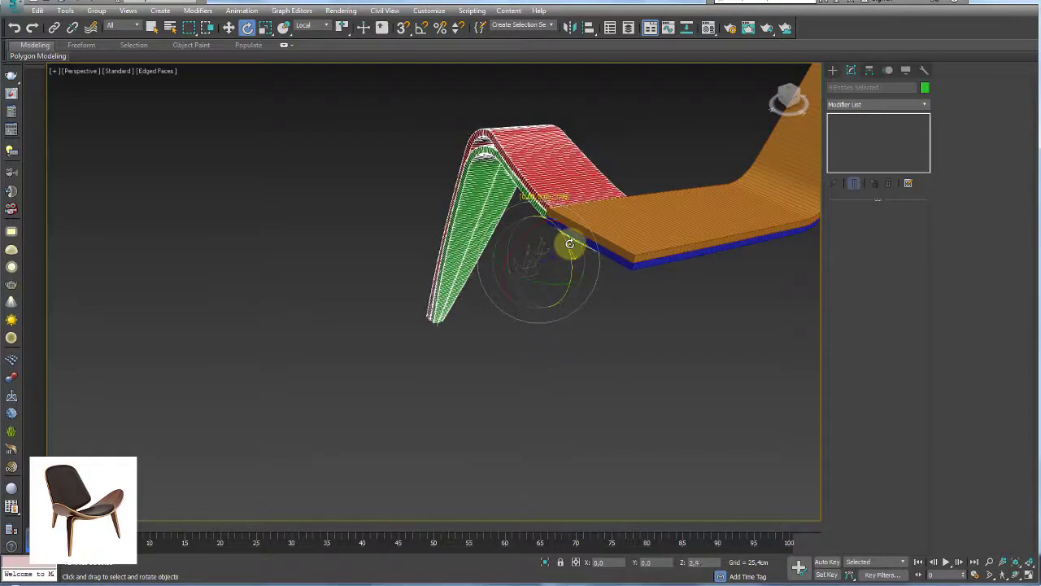
Rotate the selected green leg piece in local coordinates toward the seat.
key(w)
alt+middle_drag(550, 225, 521, 233)
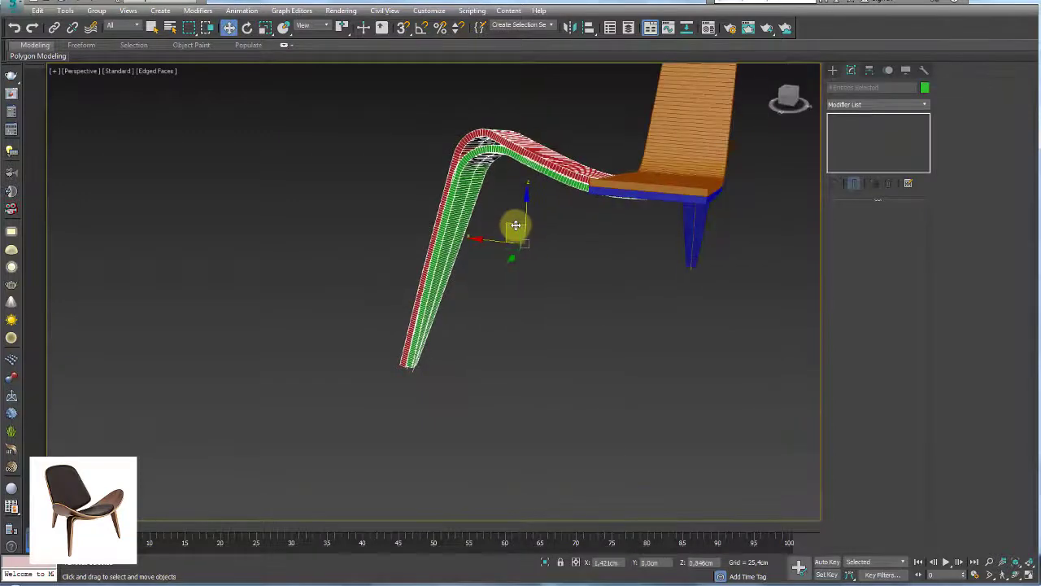
key(e)
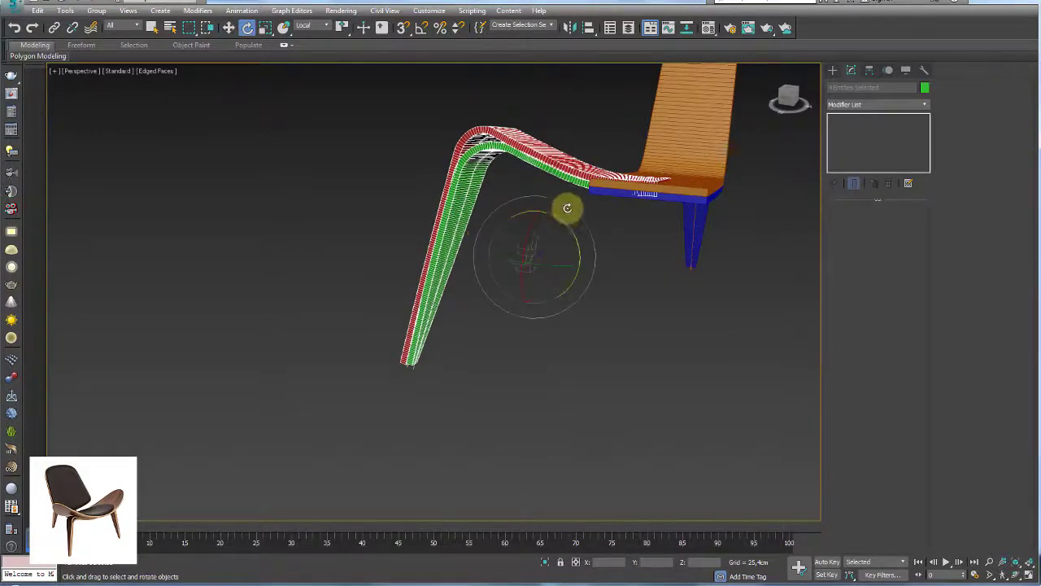
drag(565, 221, 562, 223)
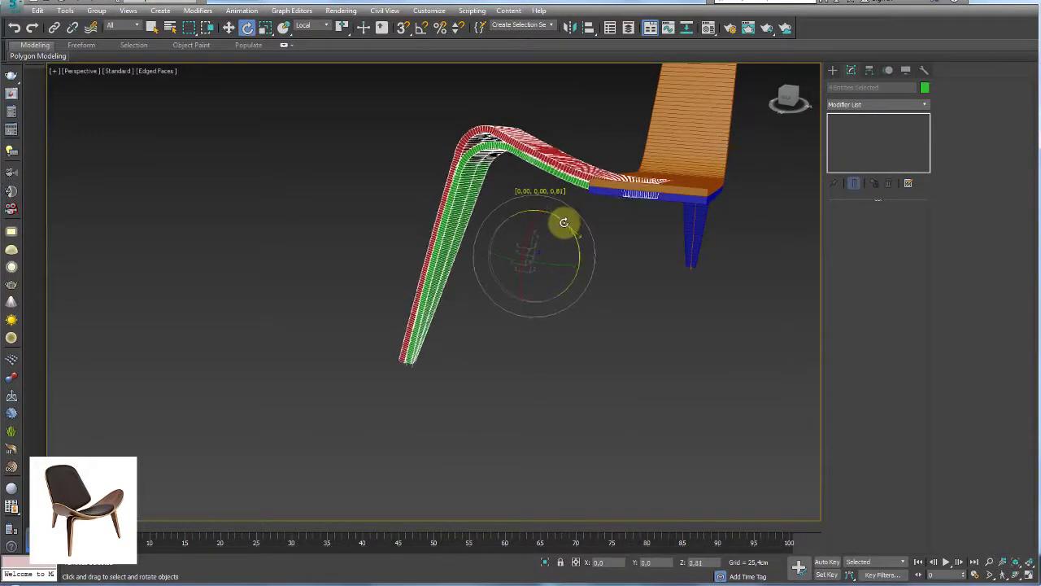
mouse_move(562, 223)
alt+middle_down()
mouse_move(636, 223)
mouse_move(623, 241)
mouse_move(586, 233)
mouse_move(629, 192)
alt+middle_up()
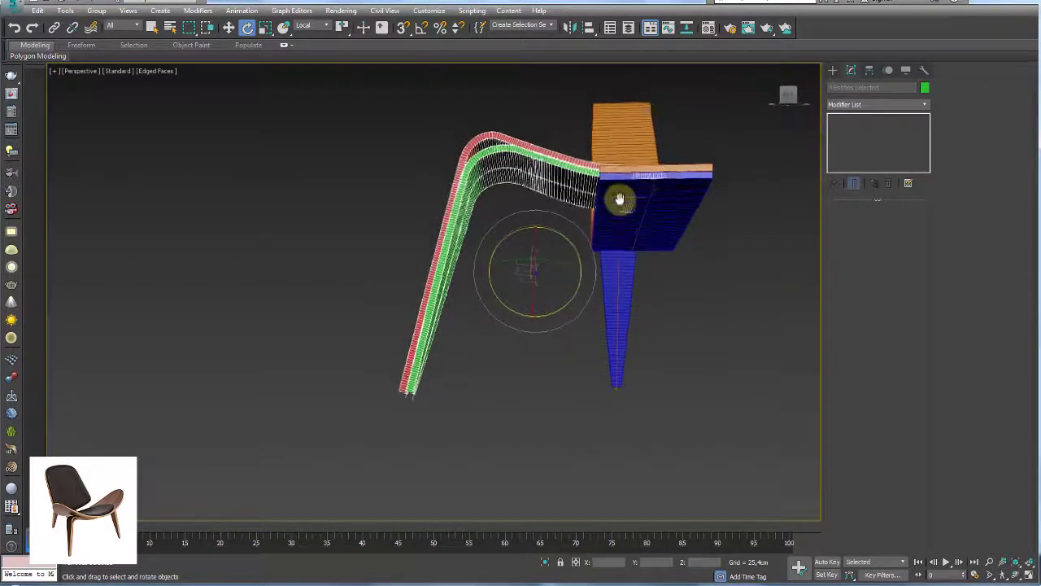
scroll(620, 198, up, 3)
scroll(597, 193, up, 3)
scroll(602, 195, up, 3)
alt+middle_drag(647, 218, 480, 304)
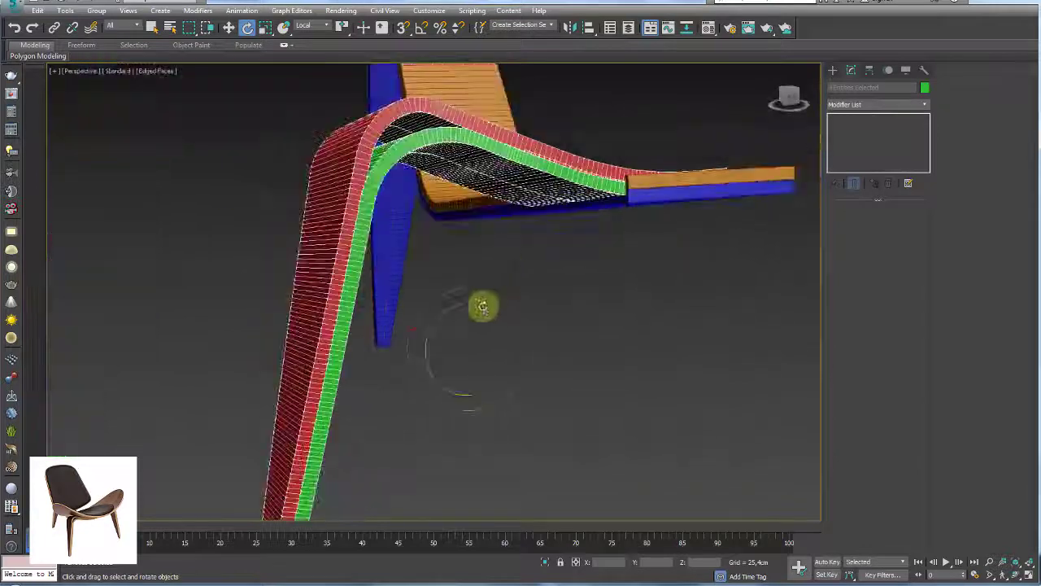
Lower the leg part slightly and rotate it into line with the orange seat.
key(w)
drag(464, 294, 459, 301)
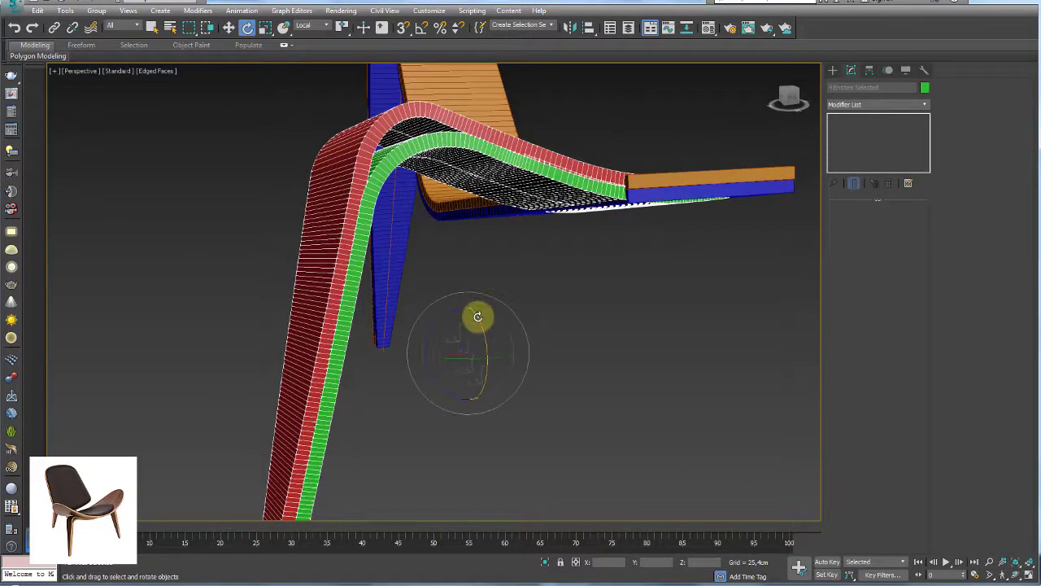
drag(478, 317, 480, 319)
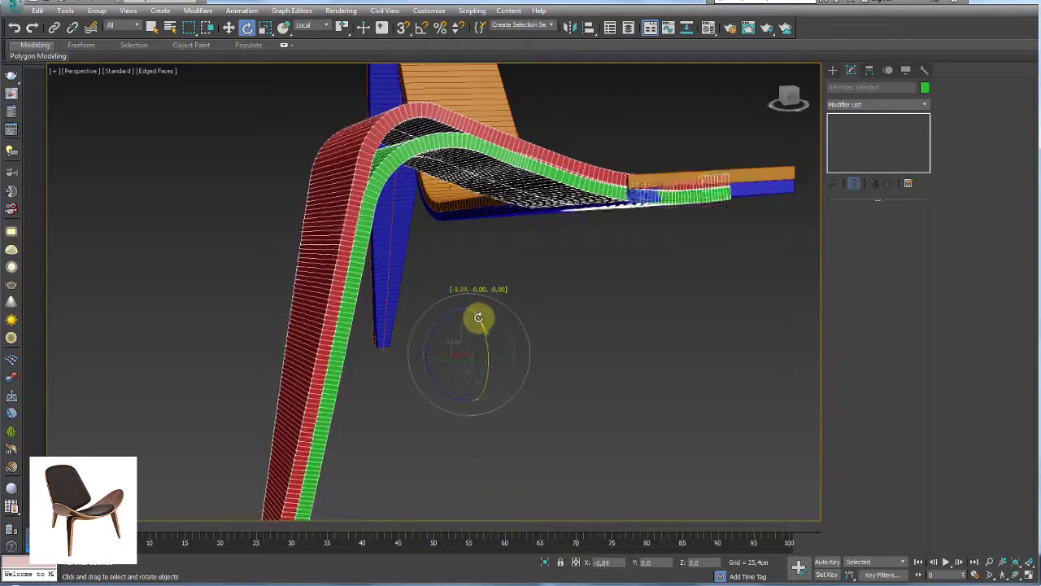
alt+middle_drag(479, 317, 470, 303)
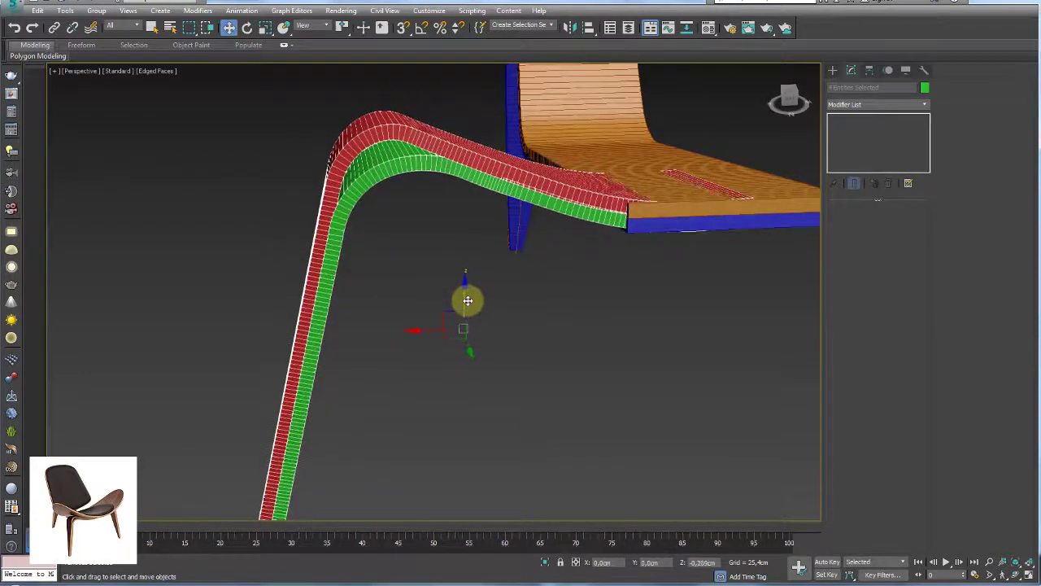
mouse_move(462, 309)
mouse_down()
mouse_move(470, 313)
mouse_move(470, 300)
mouse_up()
key(w)
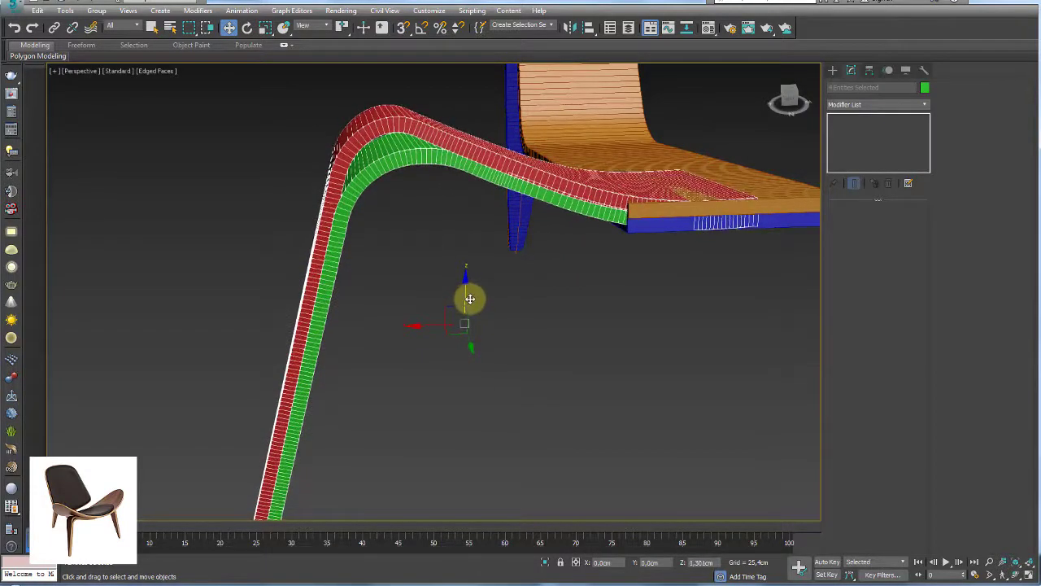
Inspect the whole chair from several angles and select the orange seat strip.
mouse_move(470, 299)
alt+middle_down()
mouse_move(619, 227)
mouse_move(642, 262)
mouse_move(618, 279)
mouse_move(472, 263)
mouse_move(578, 269)
alt+middle_up()
scroll(626, 266, down, 5)
scroll(493, 257, up, 5)
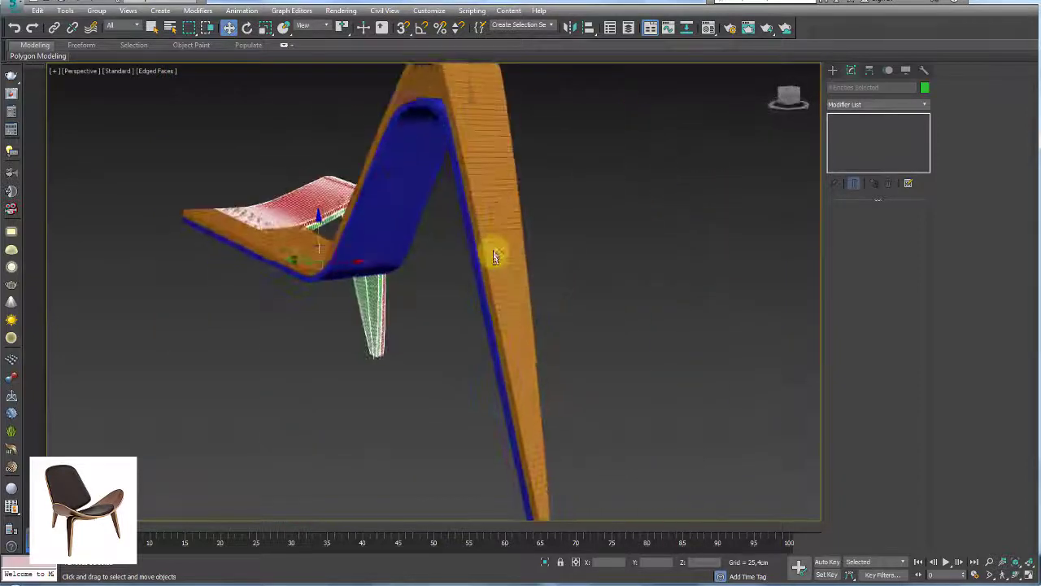
mouse_move(494, 257)
alt+middle_down()
mouse_move(548, 212)
mouse_move(620, 246)
mouse_move(527, 275)
alt+middle_up()
scroll(607, 244, down, 4)
scroll(609, 249, up, 2)
mouse_move(422, 311)
alt+middle_down()
mouse_move(483, 298)
mouse_move(529, 257)
mouse_move(623, 256)
mouse_move(665, 325)
mouse_move(507, 295)
mouse_move(395, 255)
alt+middle_up()
scroll(626, 266, up, 2)
middle_drag(626, 265, 510, 223)
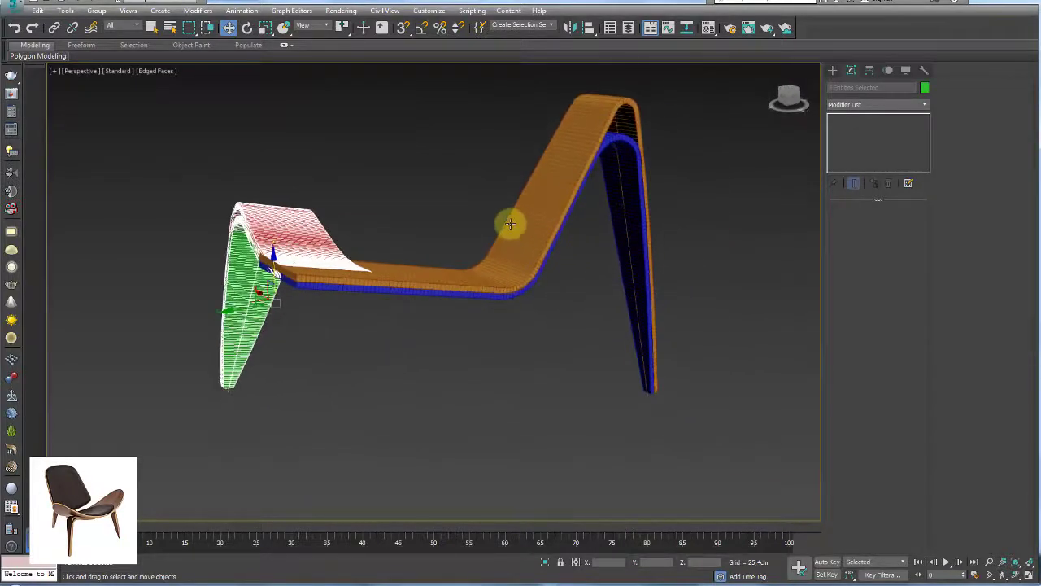
click(536, 218)
mouse_move(581, 239)
alt+middle_down()
mouse_move(558, 244)
mouse_move(595, 263)
alt+middle_up()
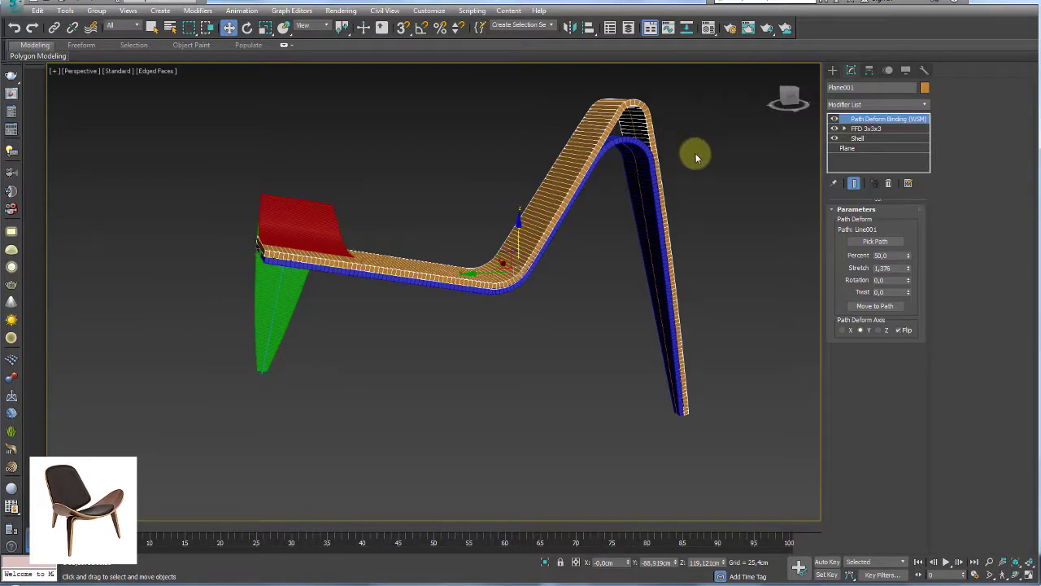
Collapse the orange strip and the blue strip's modifier stacks into editable meshes.
right_click(870, 120)
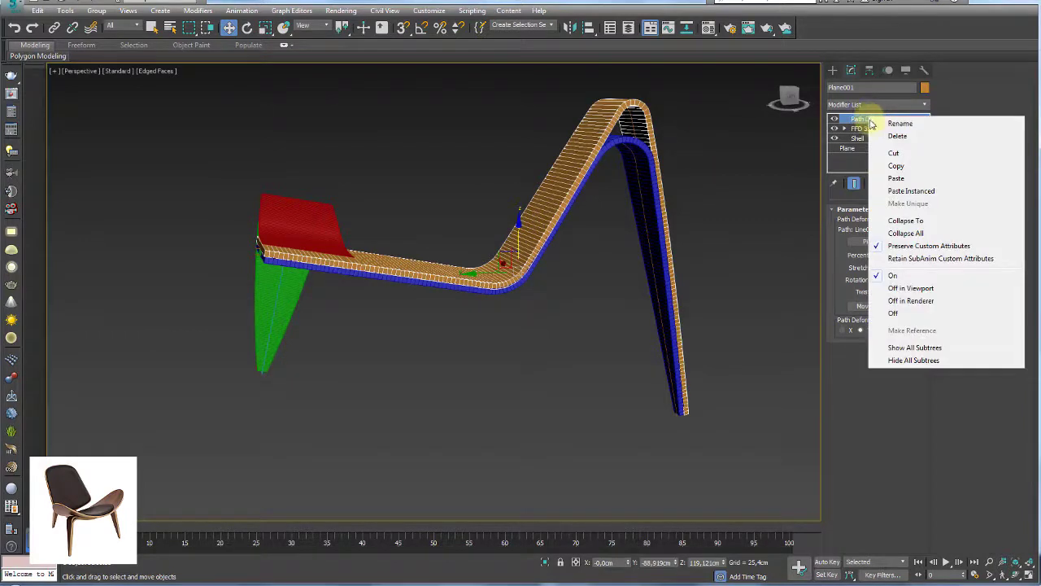
click(906, 221)
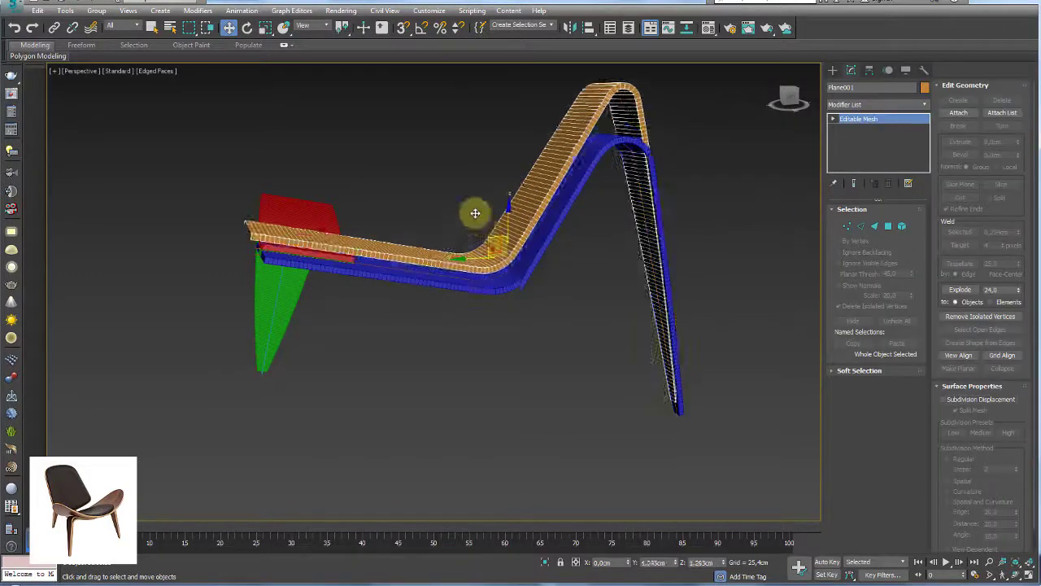
mouse_move(475, 213)
mouse_down()
mouse_move(288, 98)
mouse_move(603, 183)
mouse_up()
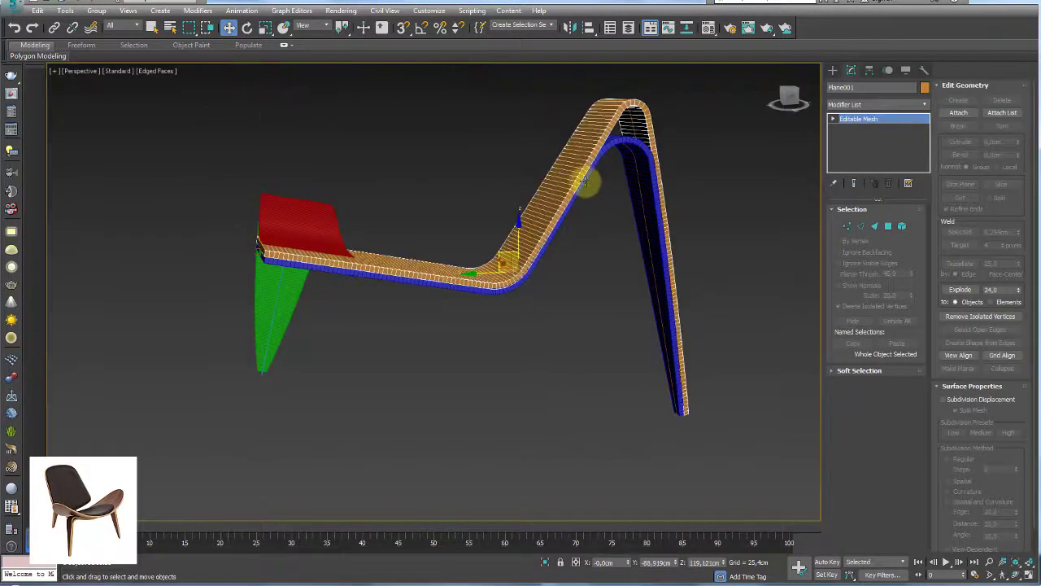
click(584, 180)
right_click(865, 121)
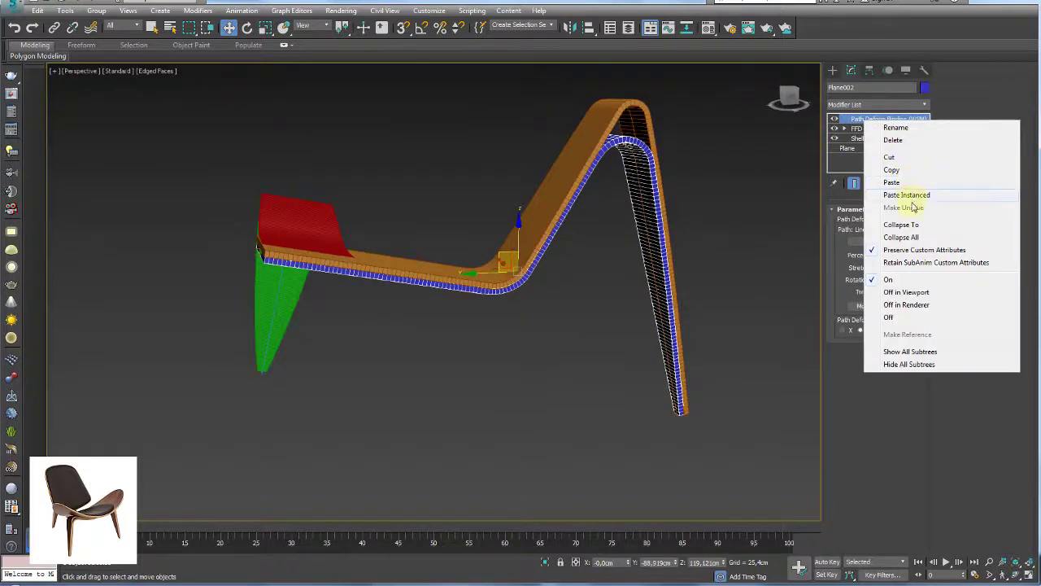
click(903, 225)
Collapse the green leg piece Plane005's stacked modifiers into an editable mesh.
click(333, 224)
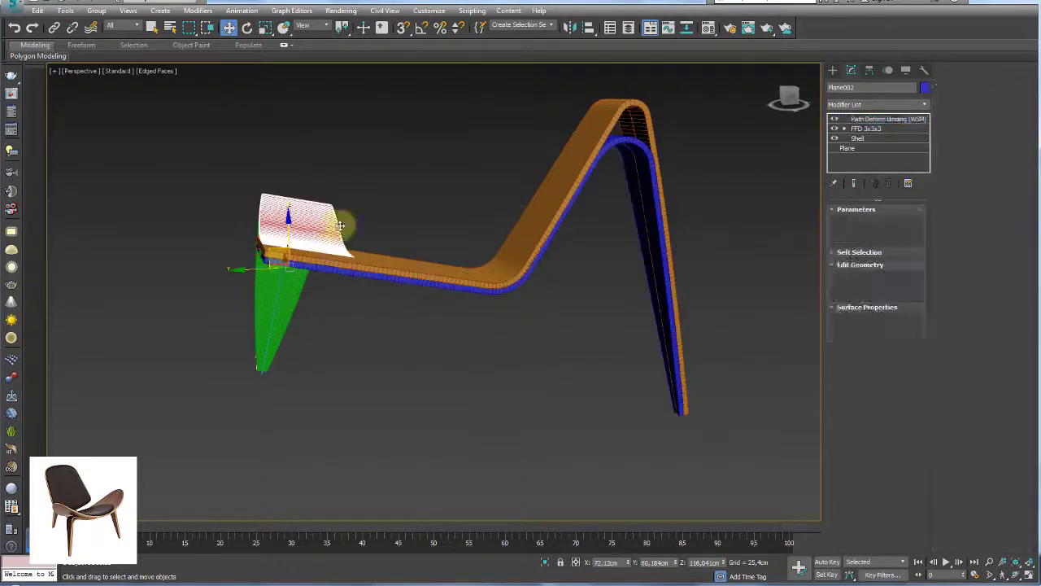
right_click(865, 118)
right_click(912, 126)
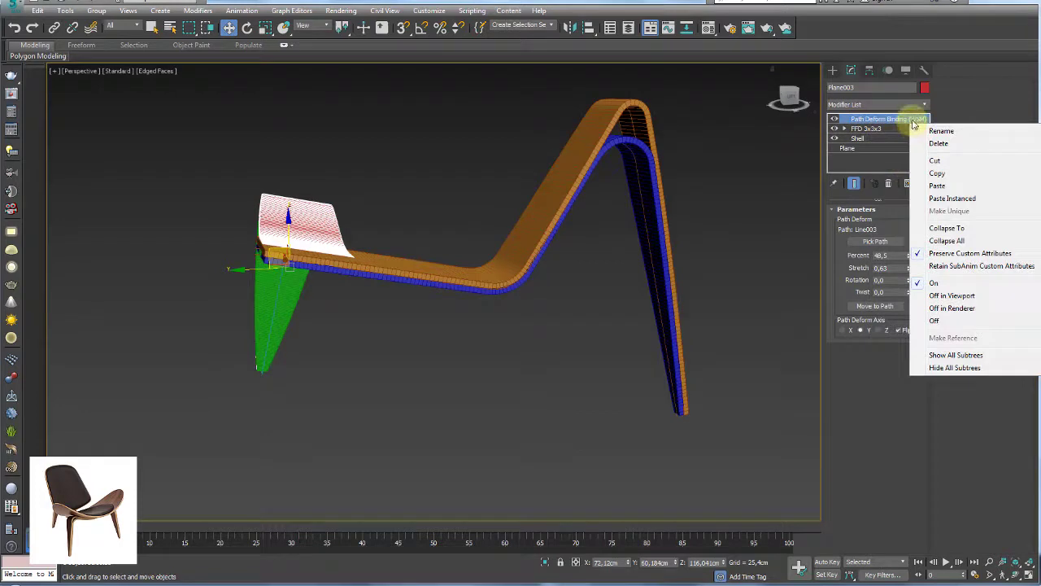
click(806, 242)
click(298, 292)
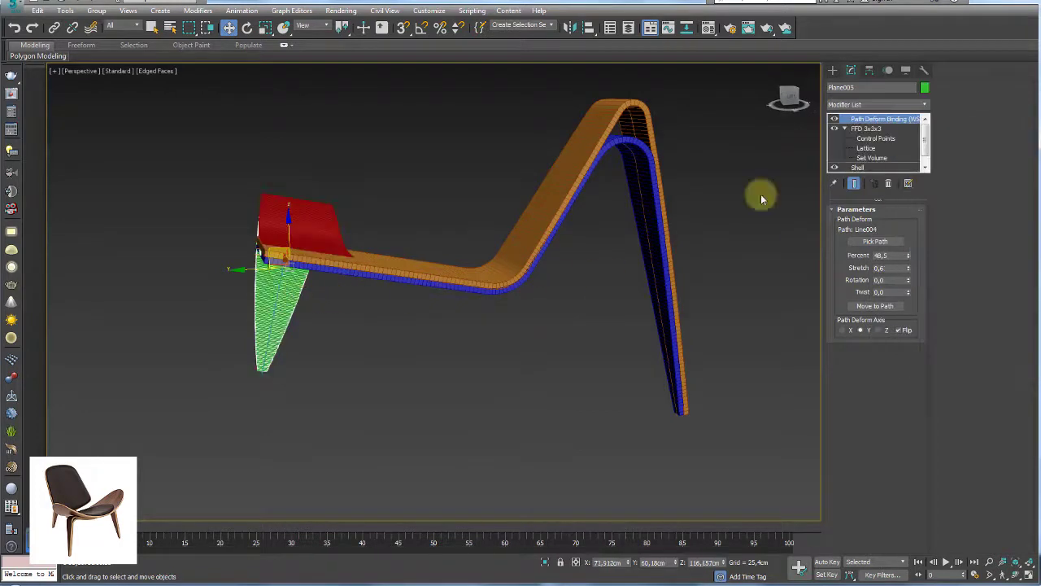
right_click(871, 120)
click(927, 221)
alt+middle_drag(512, 305, 476, 301)
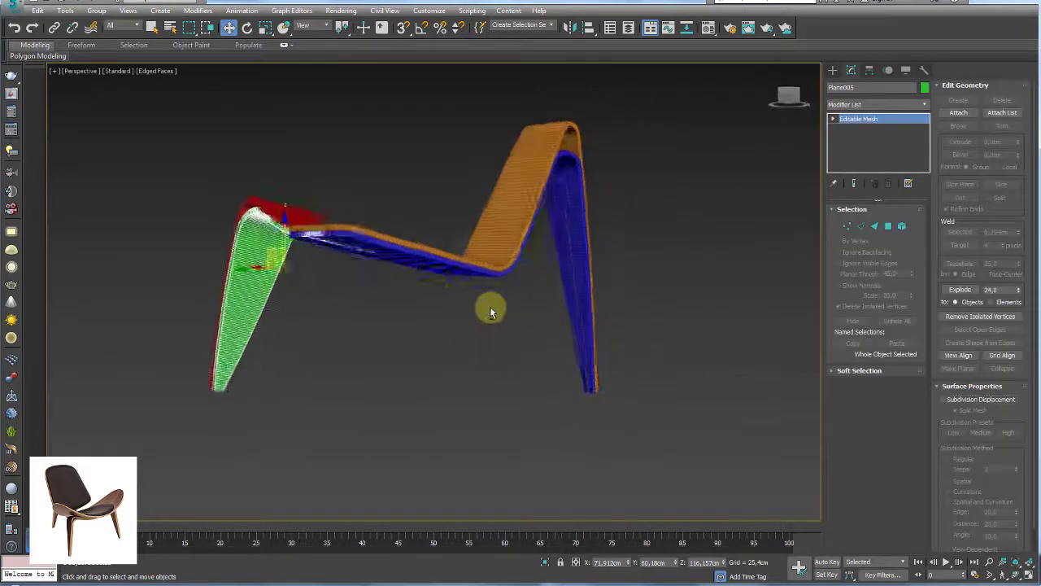
Clear the selection and set the selection filter back to All.
click(134, 26)
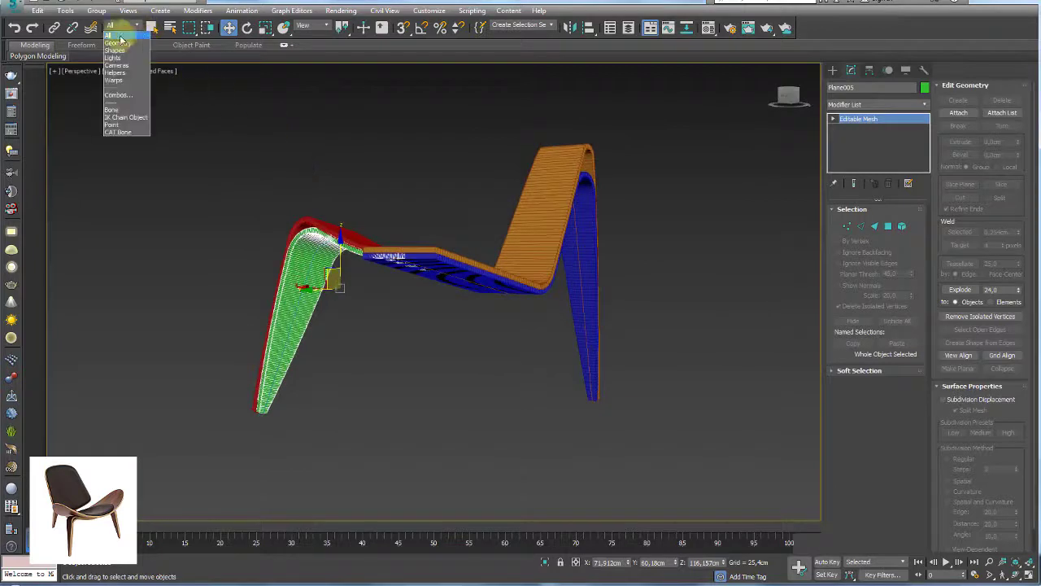
click(118, 78)
click(138, 25)
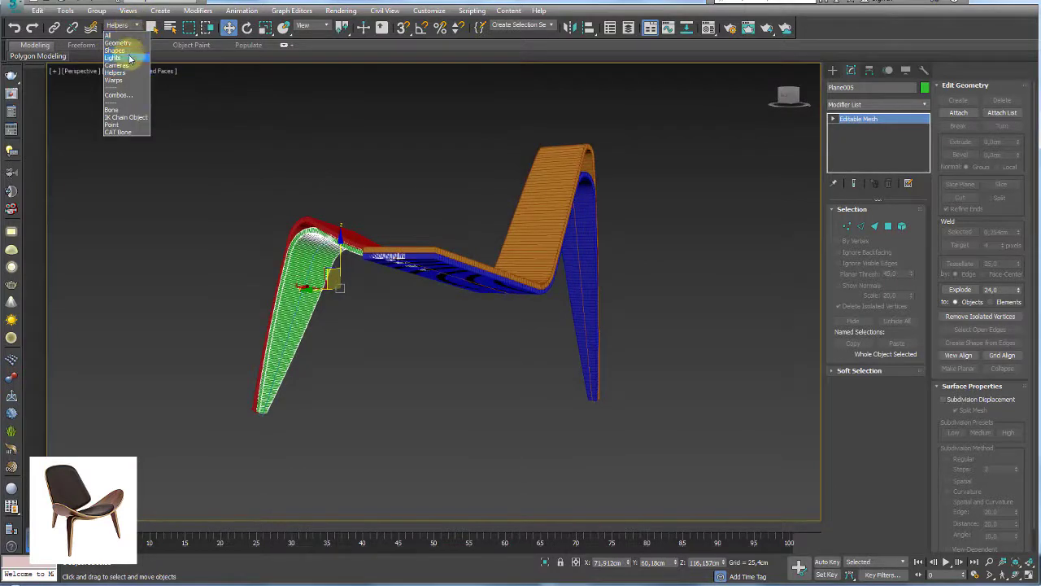
click(122, 57)
drag(279, 157, 494, 415)
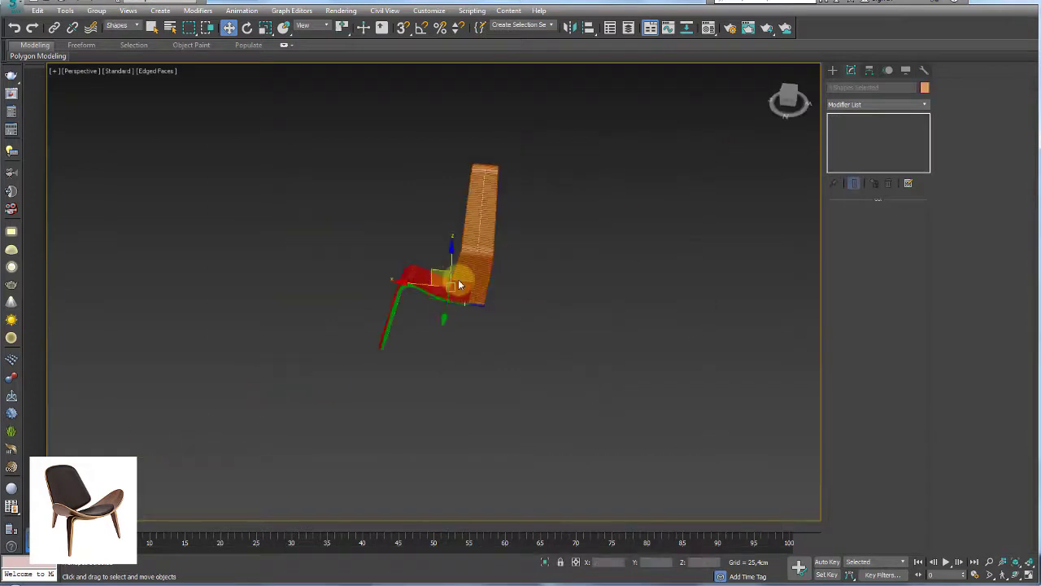
scroll(420, 279, up, 5)
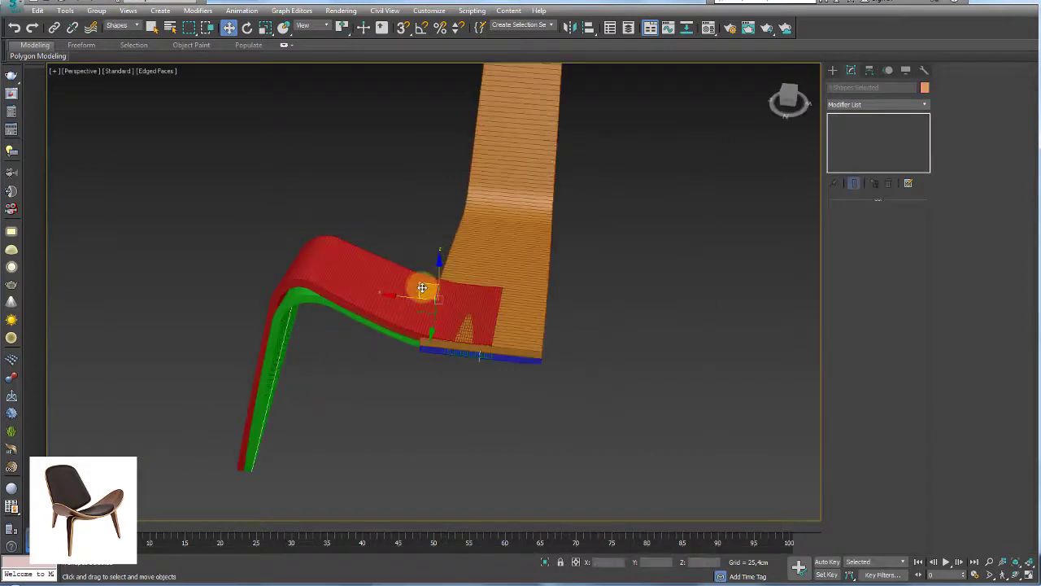
mouse_move(423, 288)
alt+middle_down()
mouse_move(649, 261)
mouse_move(711, 309)
mouse_move(453, 310)
mouse_move(437, 218)
mouse_move(520, 227)
mouse_move(757, 191)
alt+middle_up()
click(265, 73)
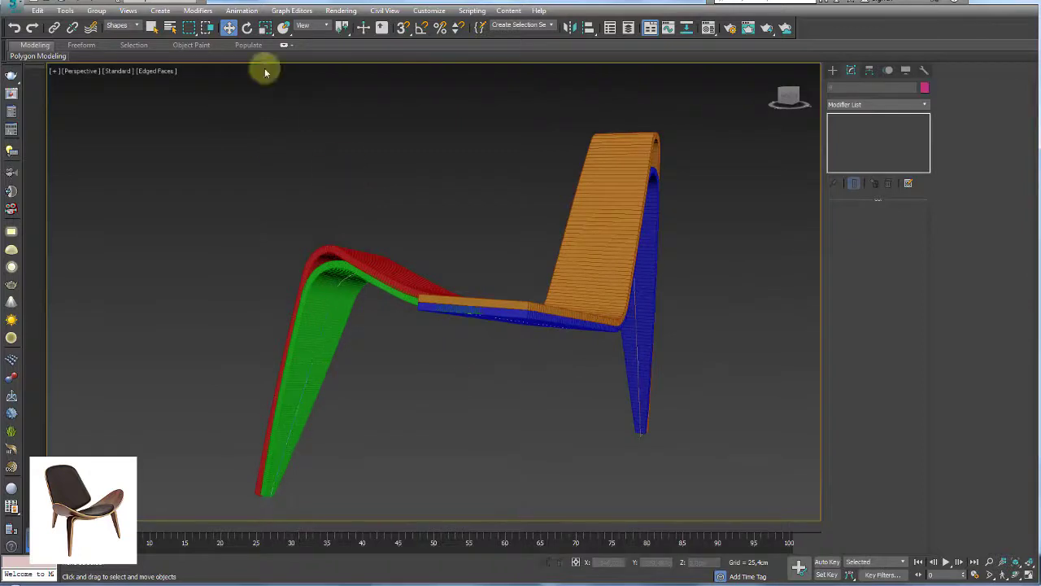
click(127, 27)
click(120, 36)
Collapse the red seat Plane003's Path Deform into its mesh, then filter selection to Shapes.
click(391, 263)
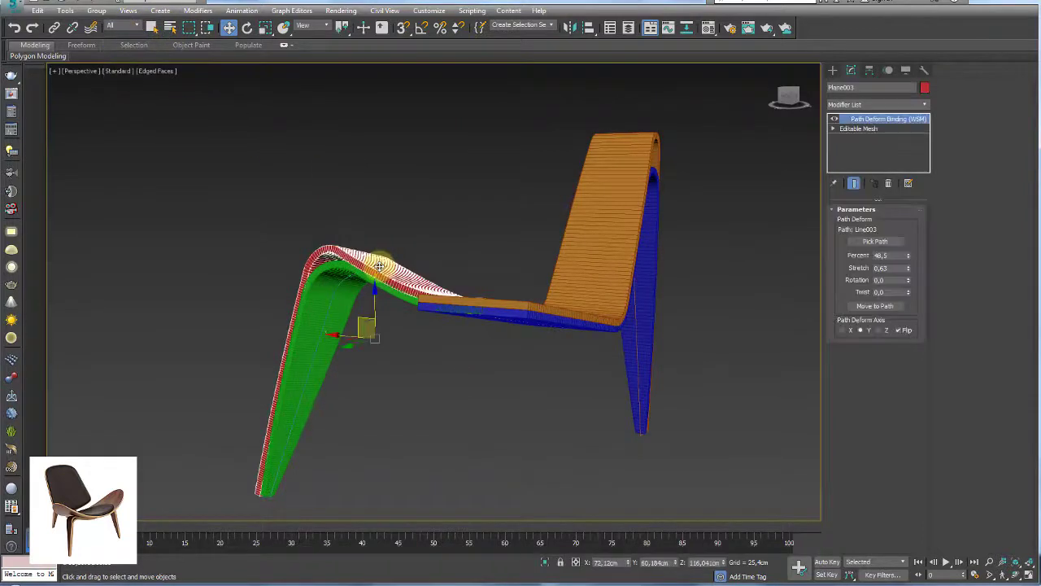
click(889, 120)
right_click(888, 120)
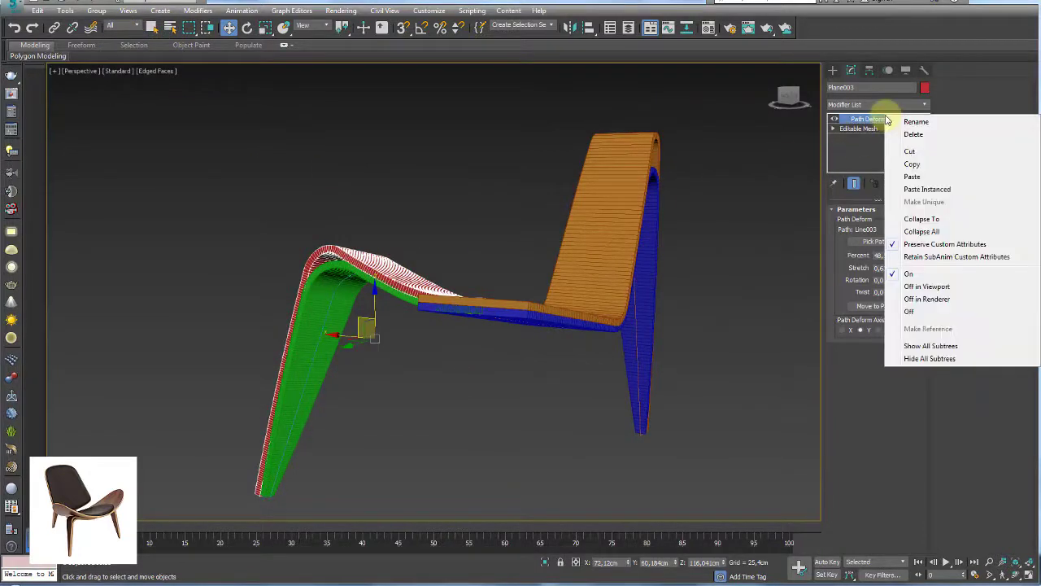
click(932, 219)
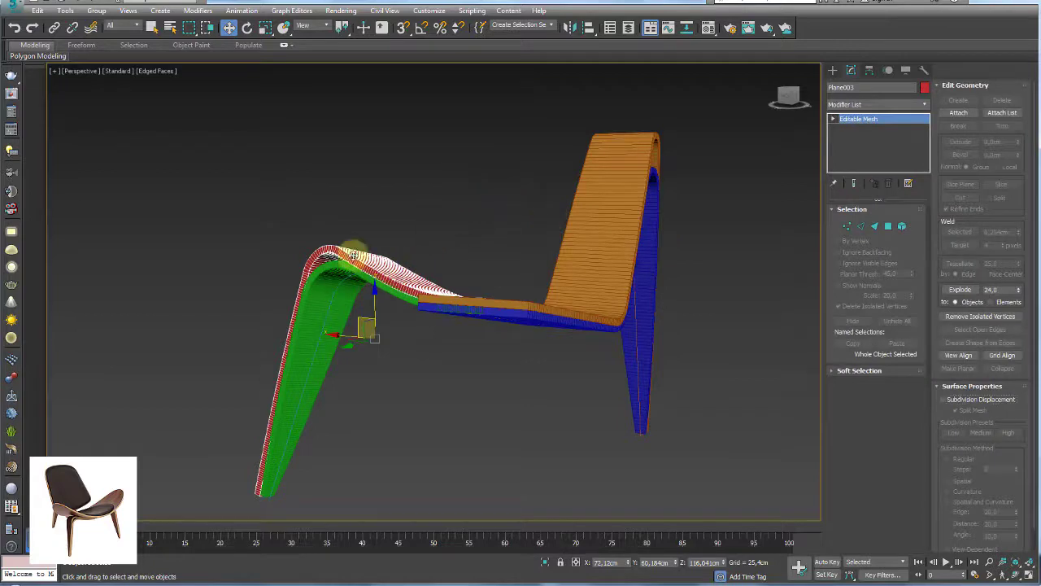
click(135, 27)
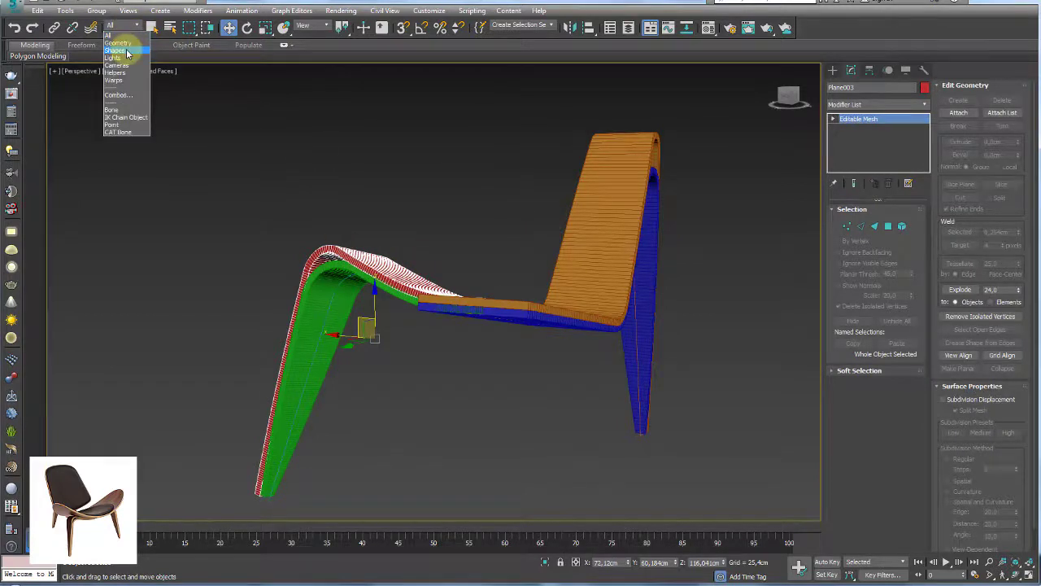
click(127, 53)
Delete the white path spline the seat was bent along.
click(675, 371)
mouse_move(674, 372)
alt+middle_down()
mouse_move(569, 372)
mouse_move(545, 347)
mouse_move(830, 344)
mouse_move(704, 353)
mouse_move(550, 325)
alt+middle_up()
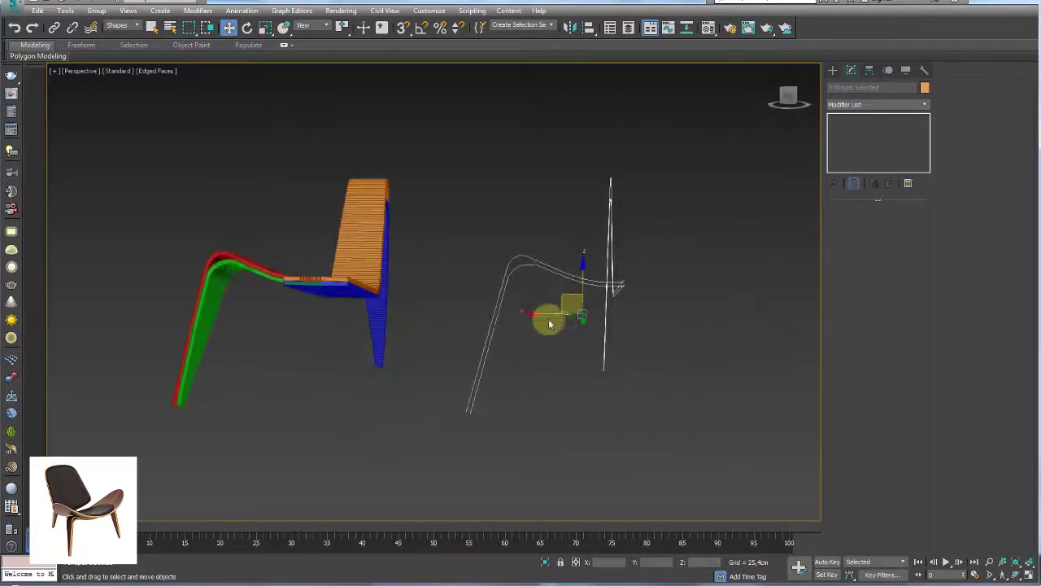
alt+middle_drag(825, 295, 765, 321)
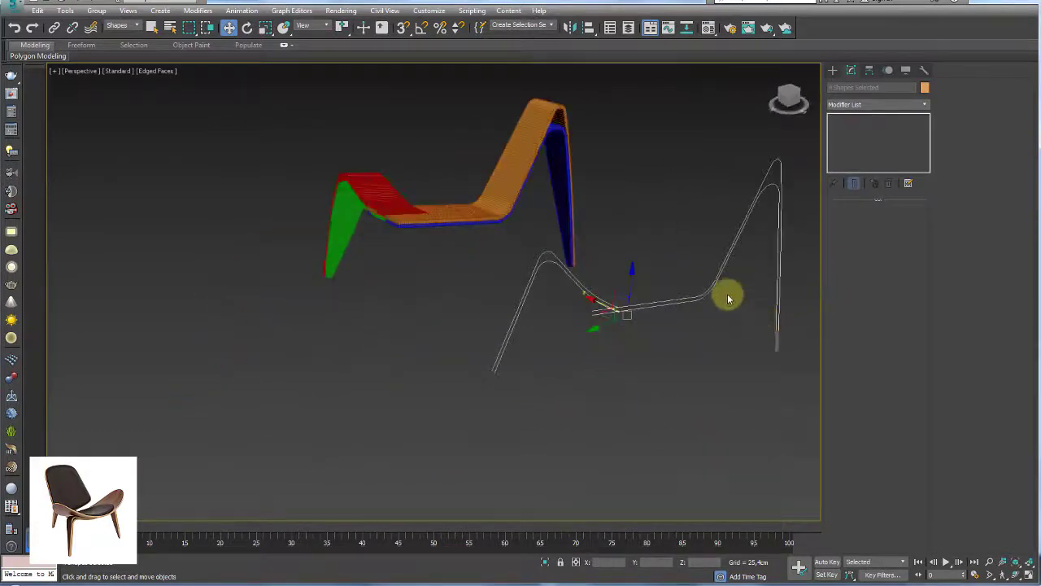
key(Delete)
scroll(581, 267, up, 3)
scroll(384, 271, up, 4)
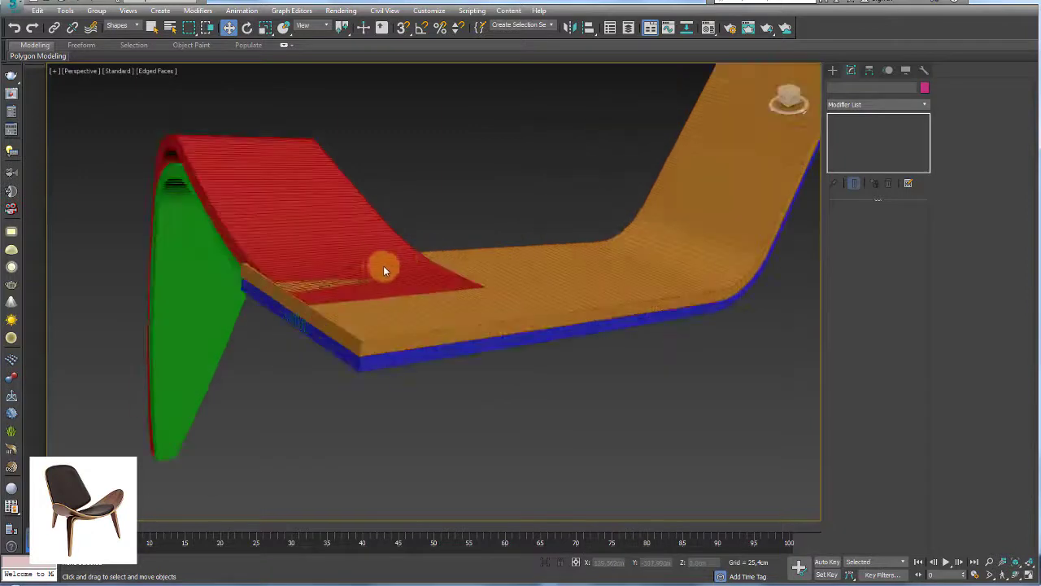
Set the selection filter back to All and select the red Plane003 seat piece.
click(310, 183)
mouse_move(262, 209)
alt+middle_down()
mouse_move(644, 234)
mouse_move(383, 182)
mouse_move(511, 272)
alt+middle_up()
scroll(520, 301, up, 4)
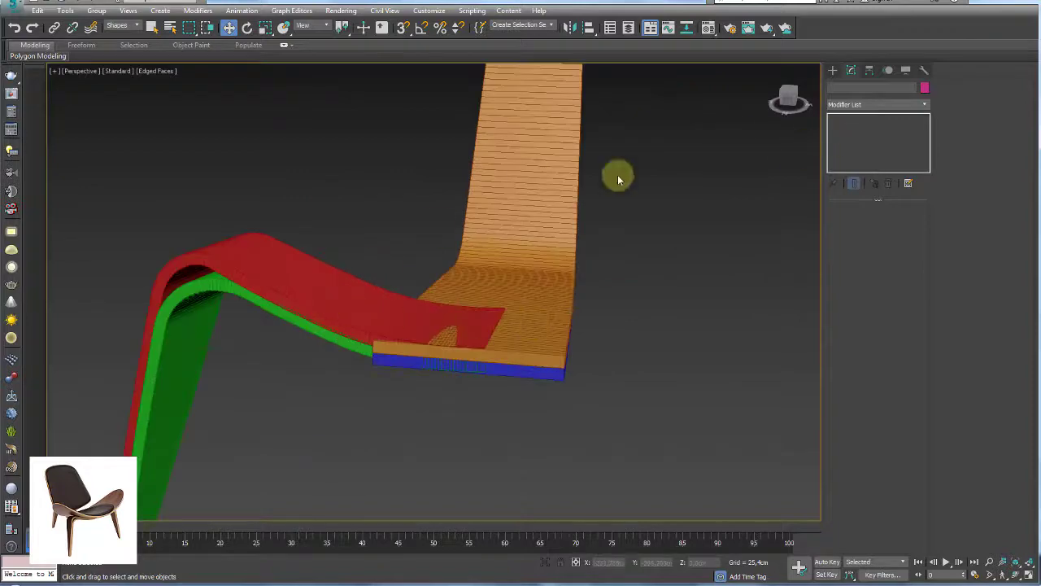
click(120, 26)
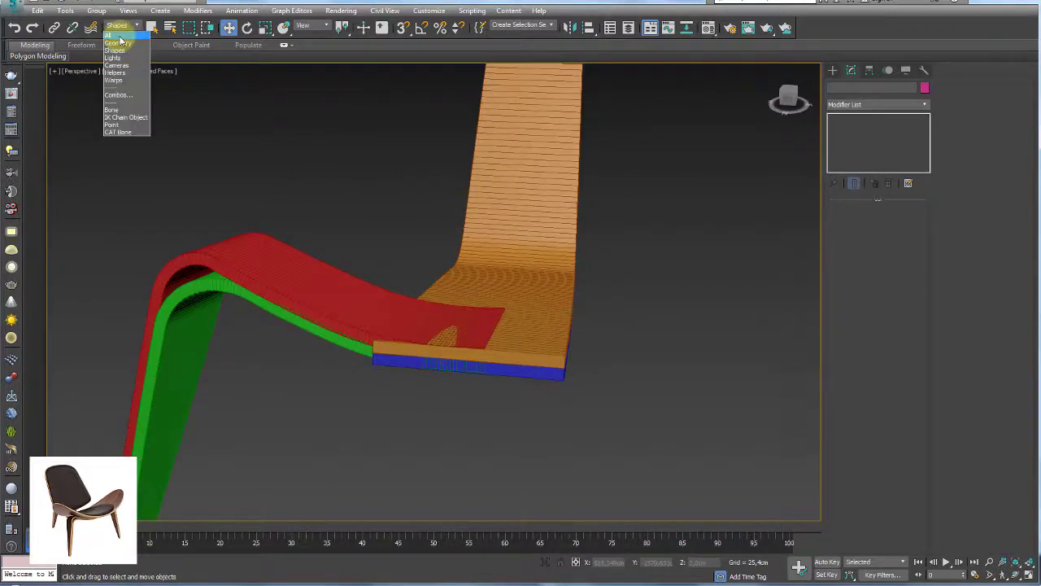
click(114, 35)
click(333, 274)
alt+middle_drag(333, 274, 390, 325)
Attach the green leg into red Plane003 and isolate the combined piece.
scroll(426, 355, up, 3)
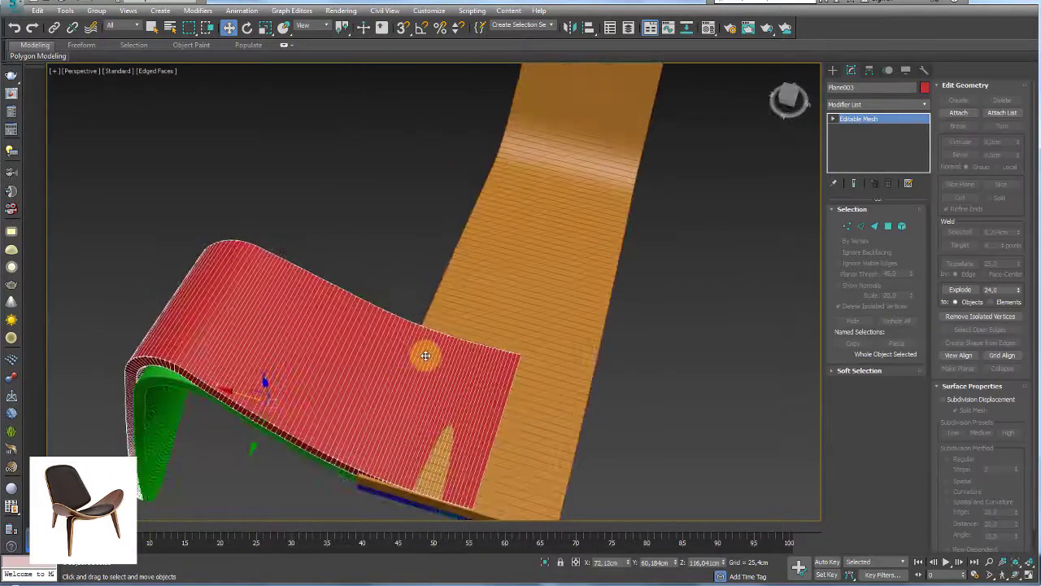
scroll(426, 355, down, 3)
click(888, 226)
mouse_move(697, 304)
alt+middle_down()
mouse_move(596, 267)
mouse_move(621, 399)
alt+middle_up()
click(856, 122)
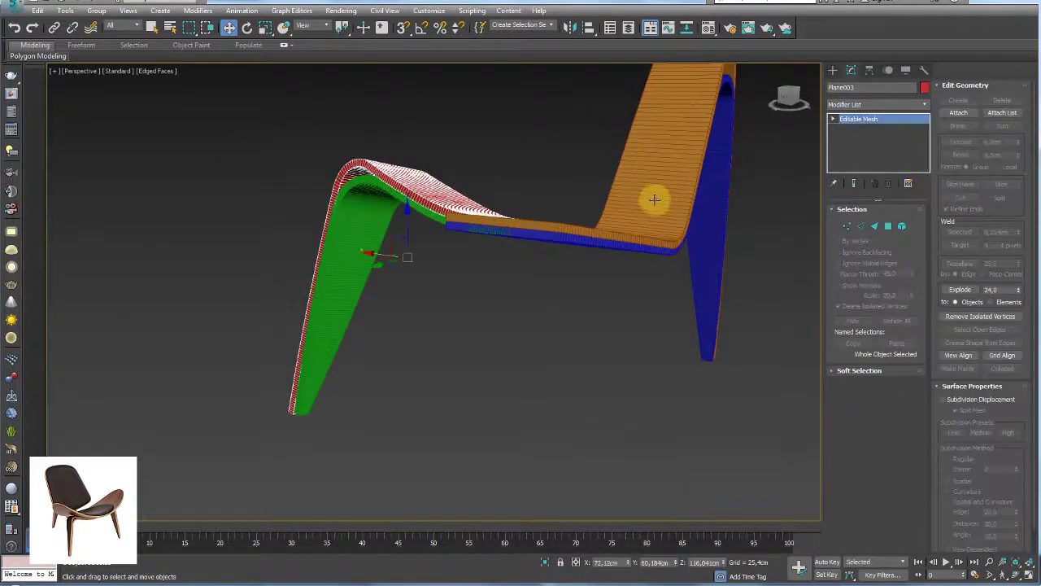
alt+middle_drag(656, 200, 1018, 154)
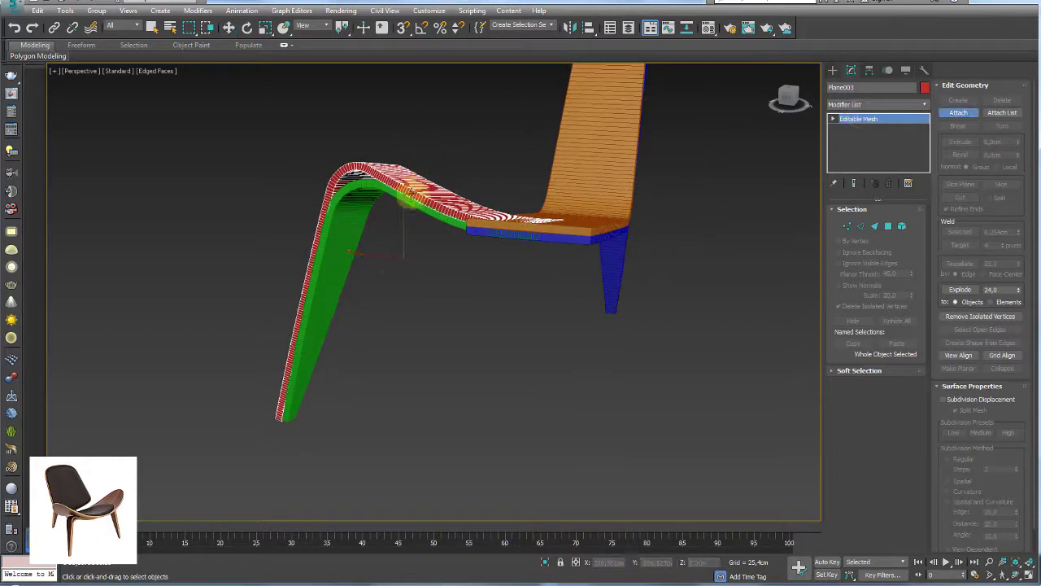
click(411, 199)
key(w)
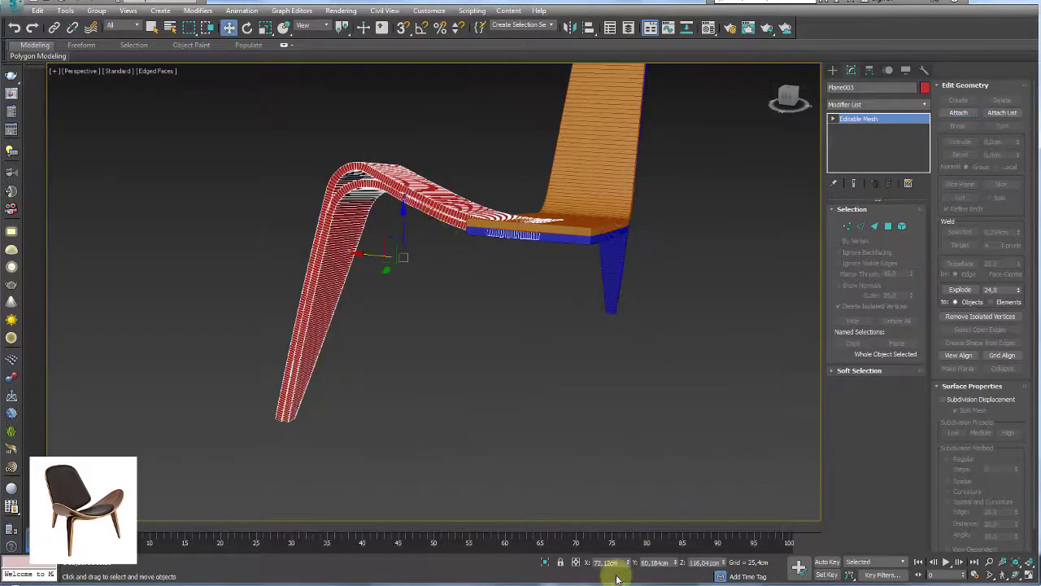
click(545, 563)
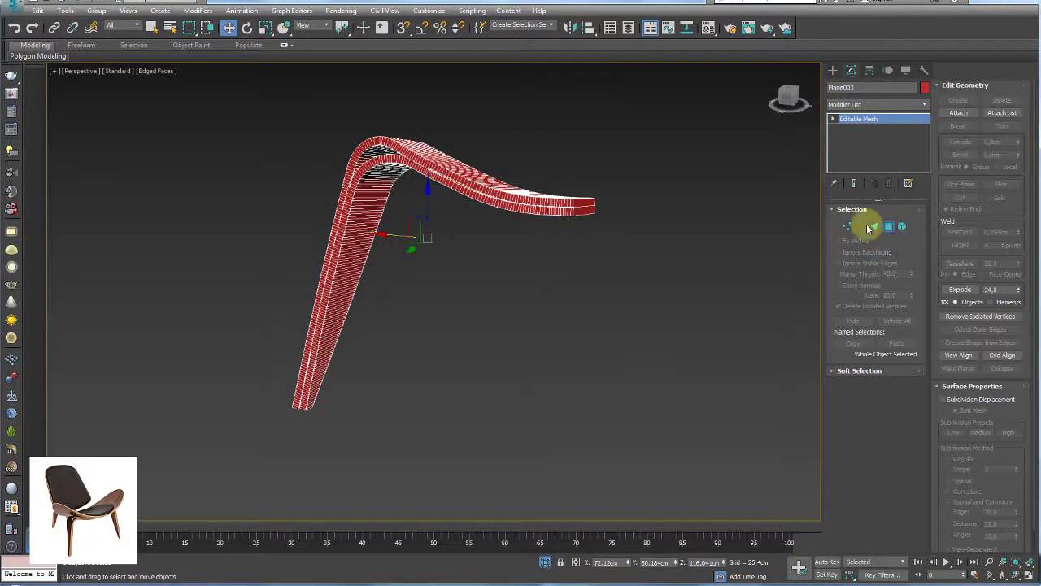
Convert the red Plane003 piece to an Editable Poly.
click(869, 227)
alt+middle_drag(570, 244, 591, 215)
click(569, 257)
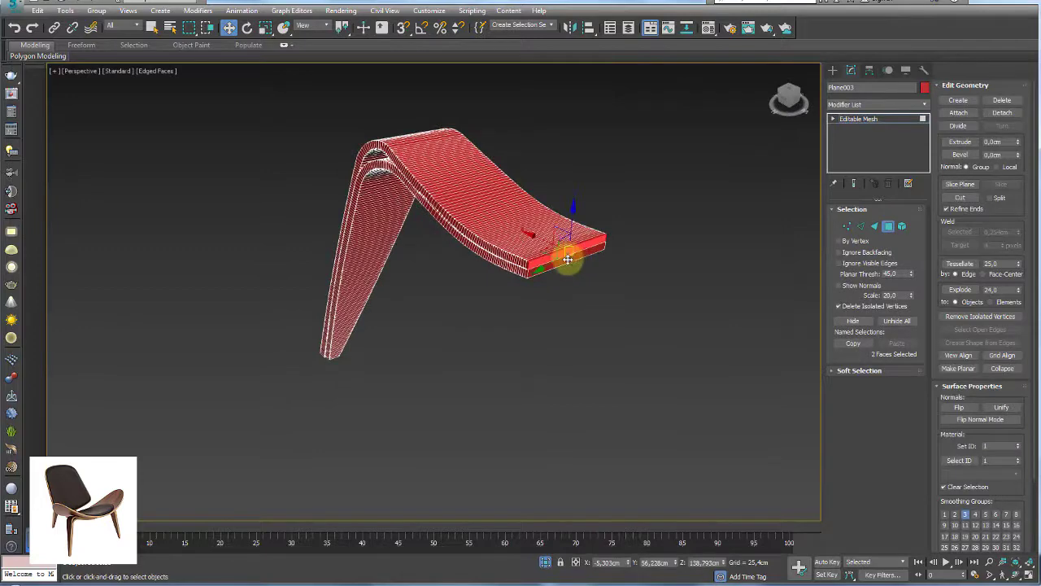
scroll(461, 242, up, 2)
scroll(477, 288, up, 2)
scroll(477, 288, up, 2)
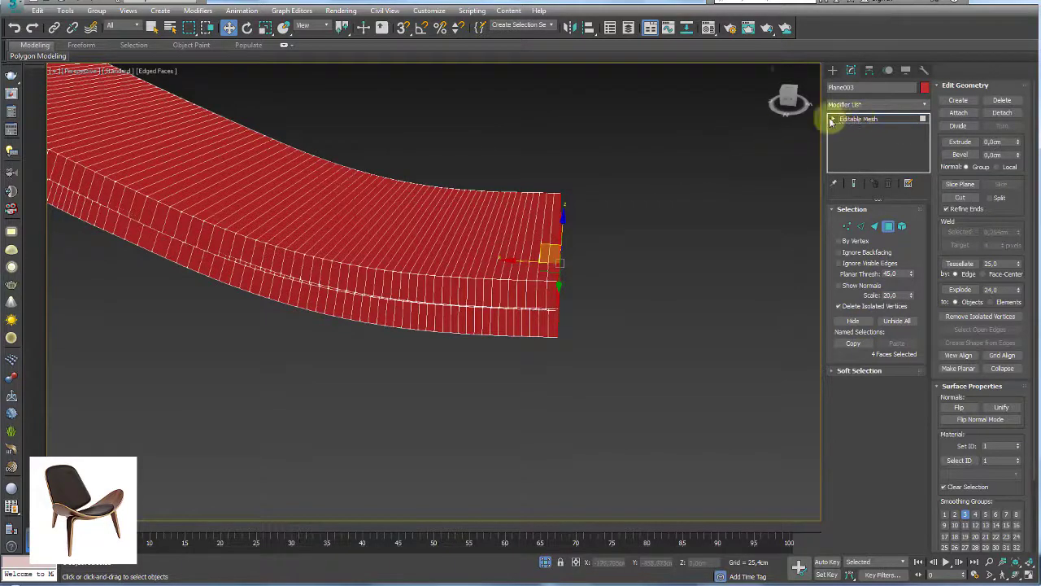
right_click(530, 237)
mouse_move(550, 373)
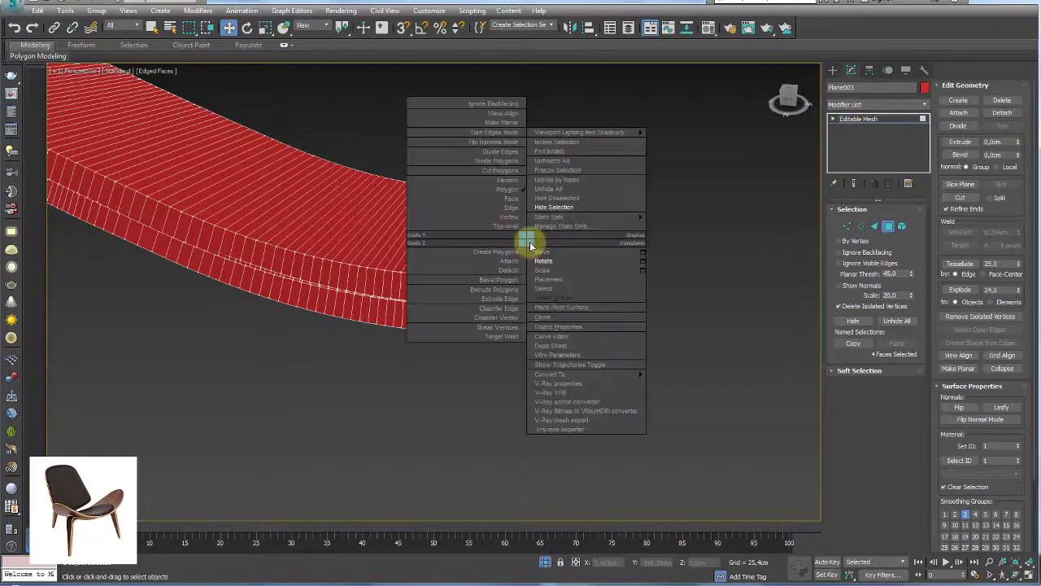
click(686, 384)
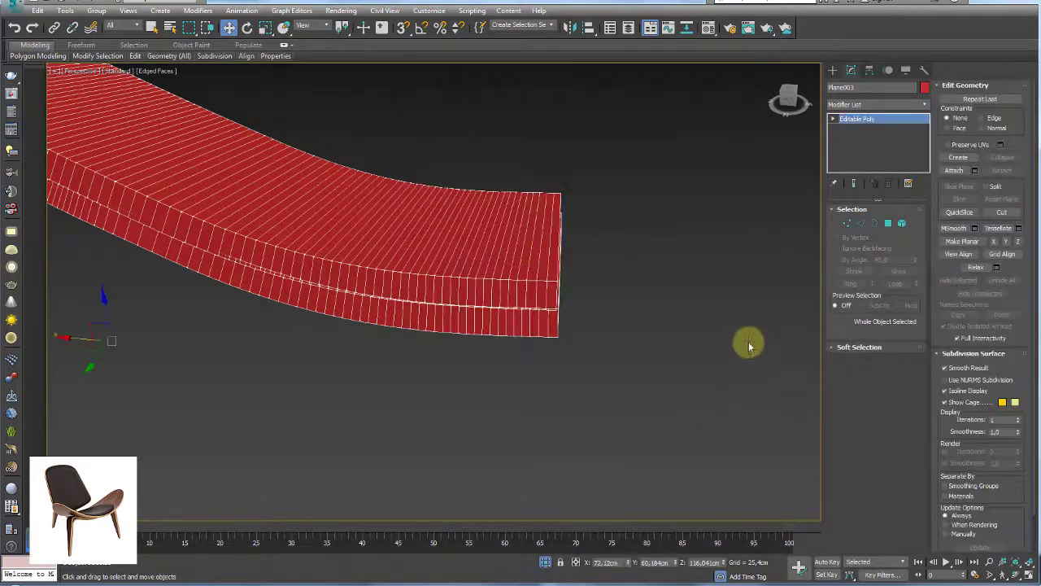
alt+middle_drag(748, 344, 642, 321)
Select the seat-end polygons, grow the selection five times, and delete them.
click(867, 226)
click(572, 292)
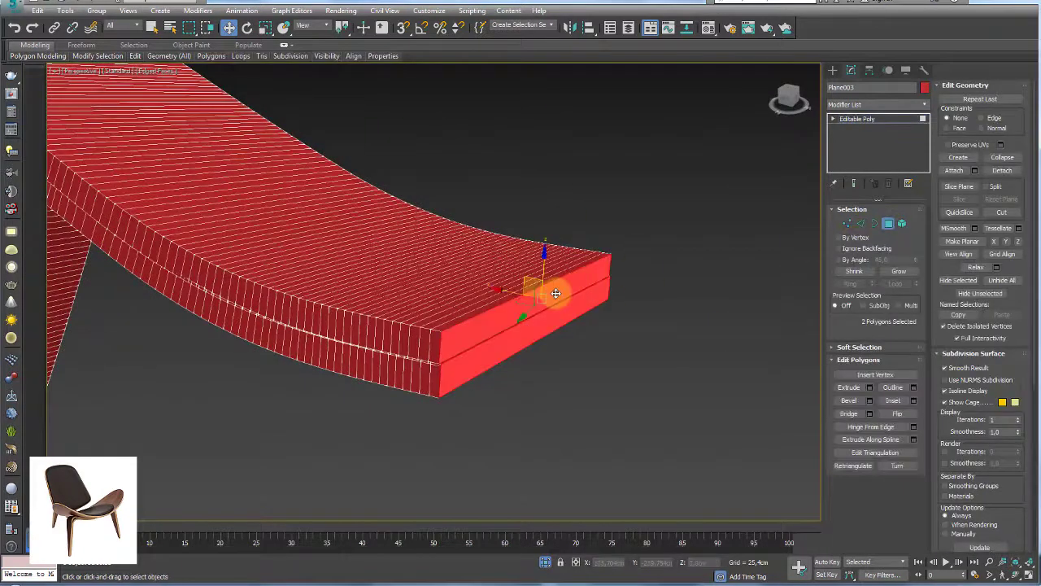
click(897, 272)
click(897, 271)
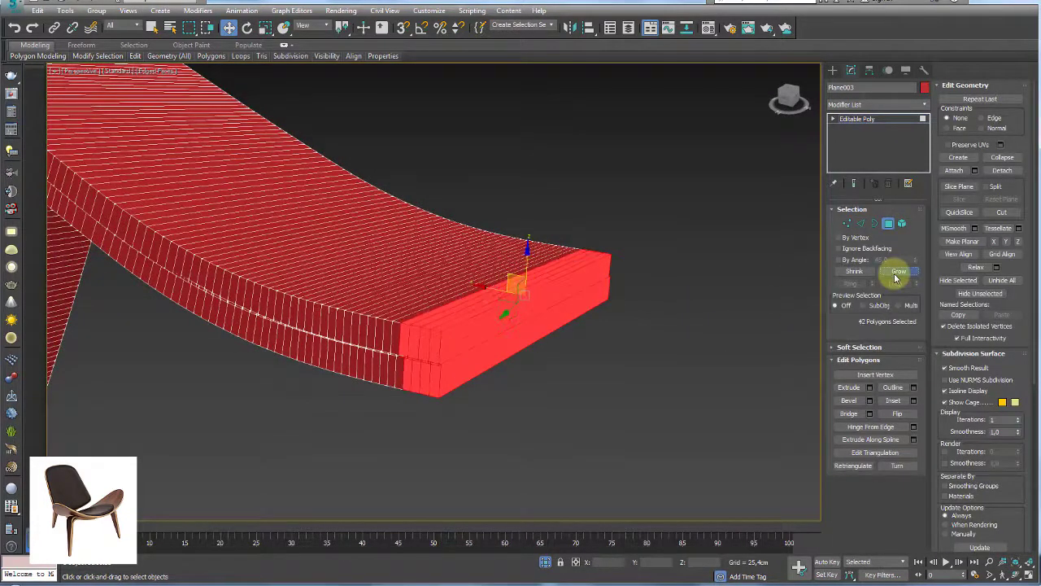
click(897, 272)
click(898, 272)
click(897, 272)
alt+middle_drag(520, 333, 433, 306)
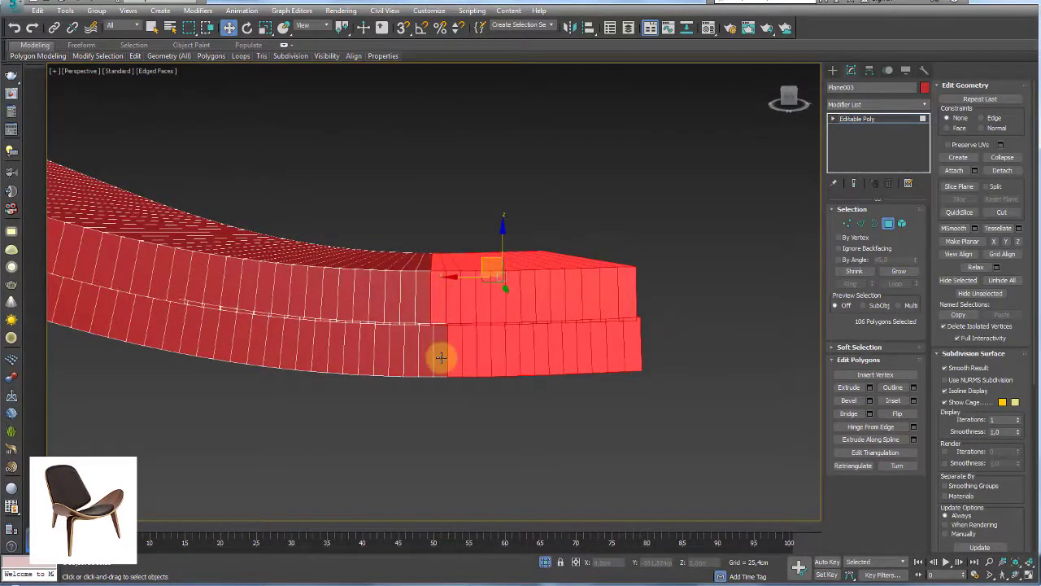
key(Delete)
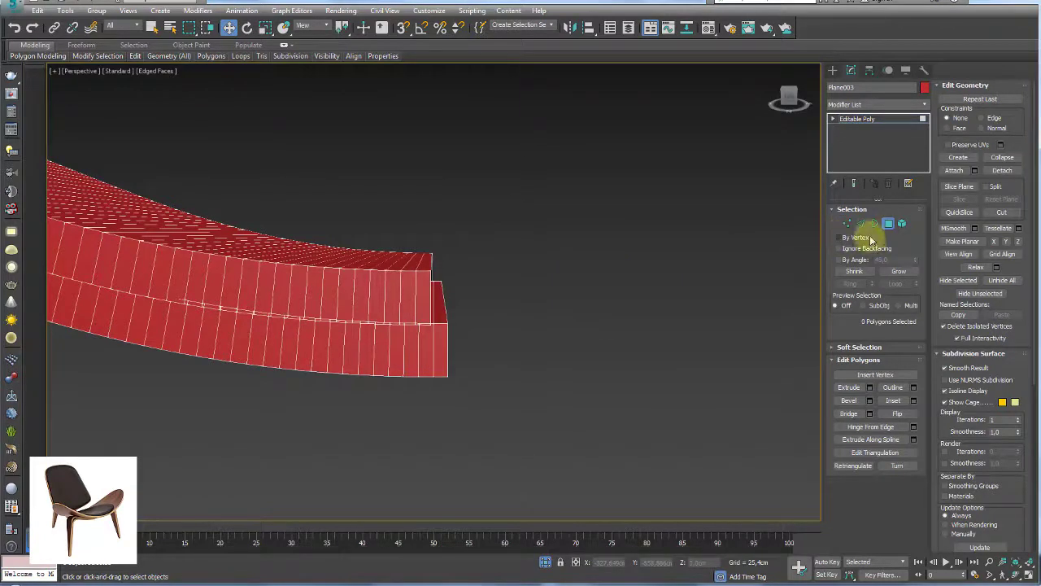
Unhide the other chair parts and shift-drag the open border along X into a new strip.
click(874, 223)
click(450, 386)
click(450, 390)
alt+middle_drag(536, 362, 557, 382)
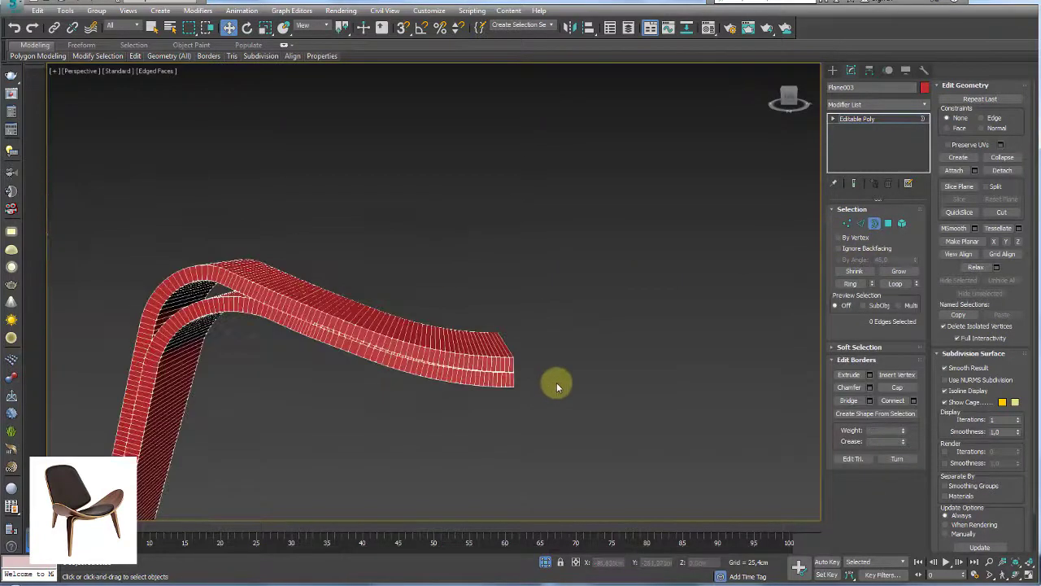
middle_drag(609, 345, 617, 331)
click(545, 561)
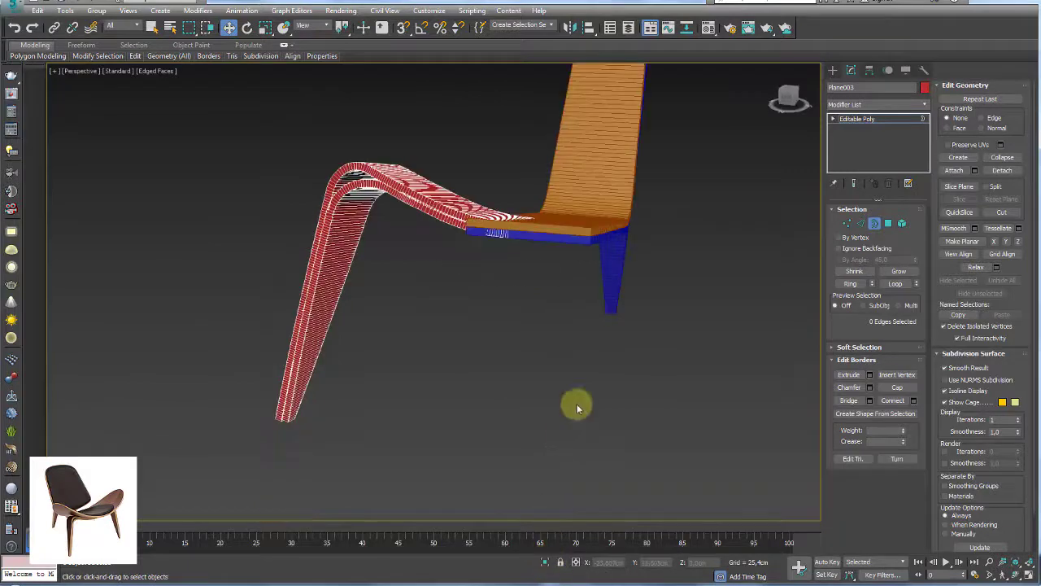
alt+middle_drag(627, 320, 632, 349)
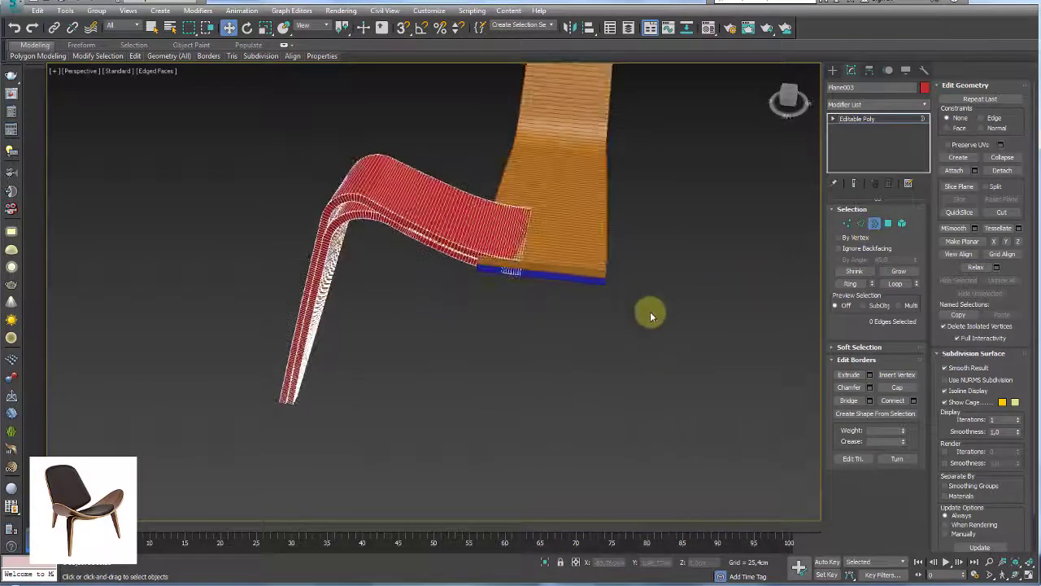
scroll(493, 212, up, 2)
scroll(493, 212, up, 3)
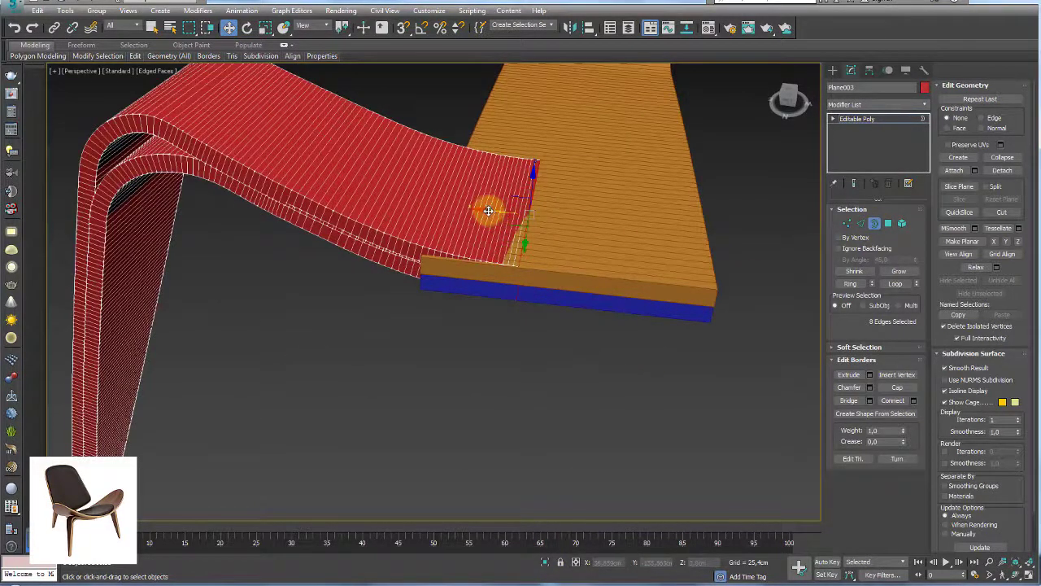
mouse_move(488, 210)
shift+mouse_down()
mouse_move(541, 212)
mouse_move(530, 217)
shift+mouse_up()
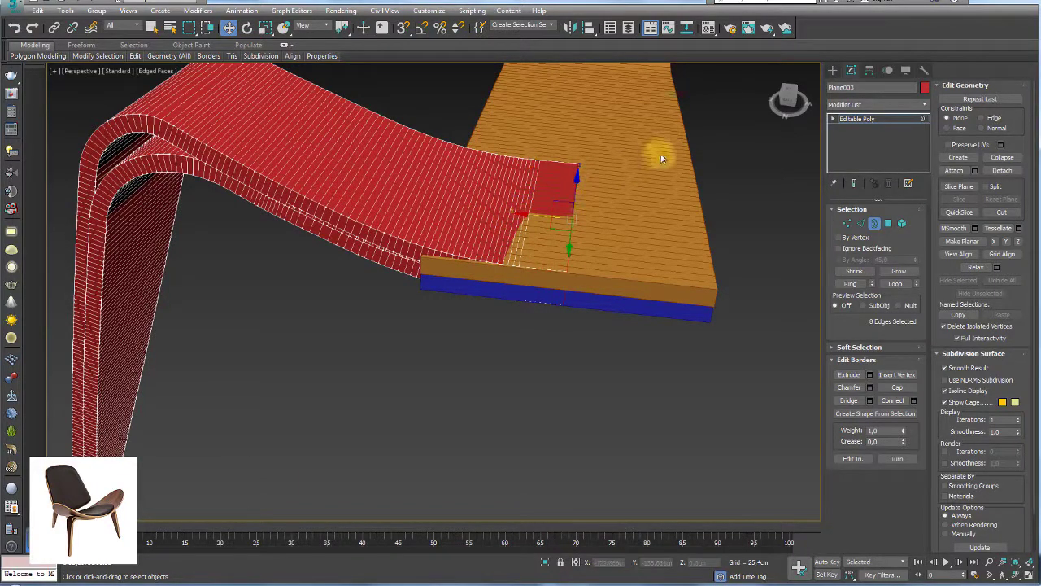
click(867, 119)
click(925, 106)
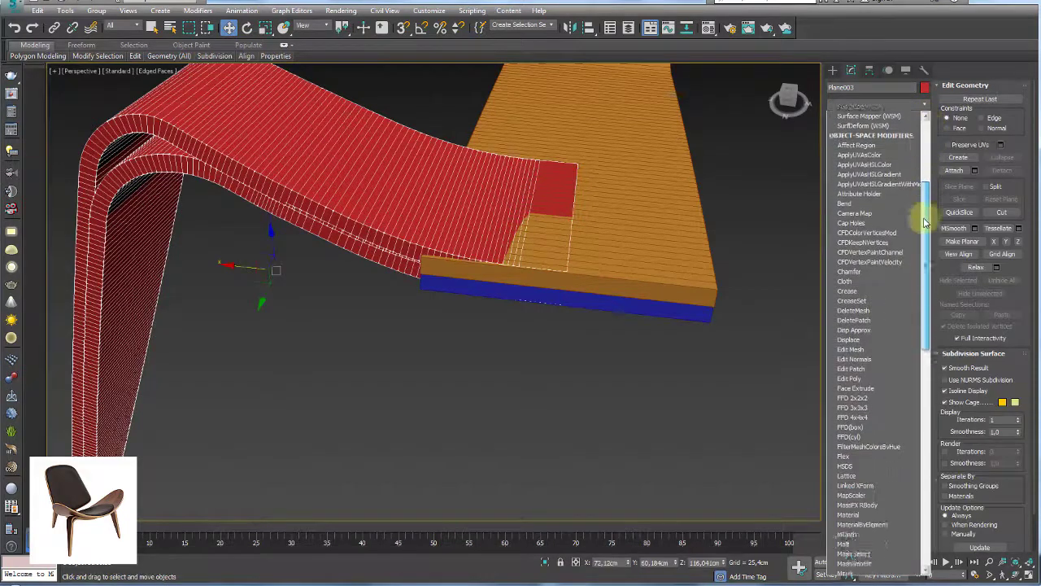
Add a Symmetry modifier and drag its mirror plane along X to widen the seat.
drag(925, 222, 918, 449)
click(865, 365)
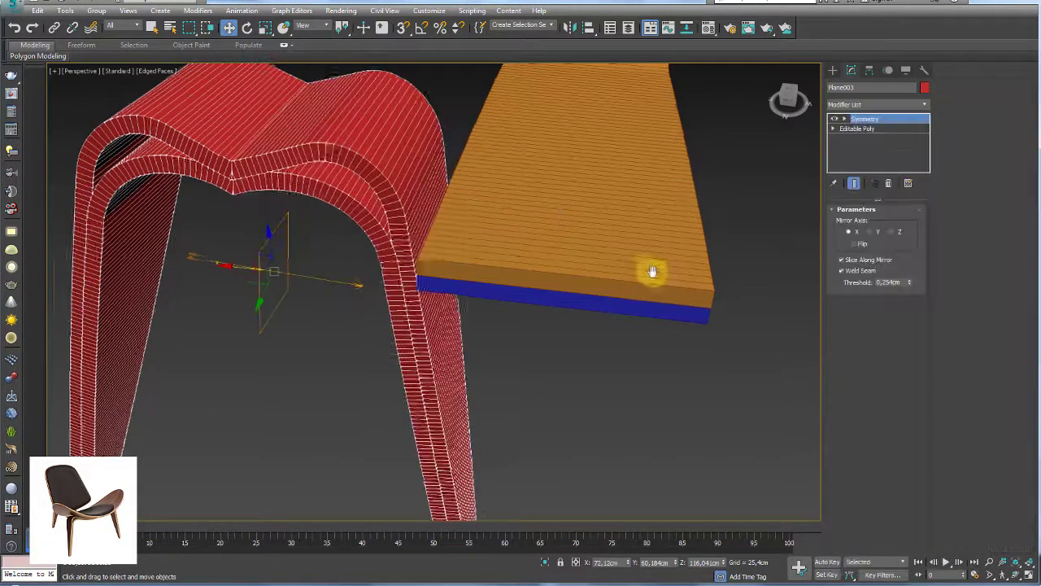
scroll(652, 272, down, 5)
click(844, 119)
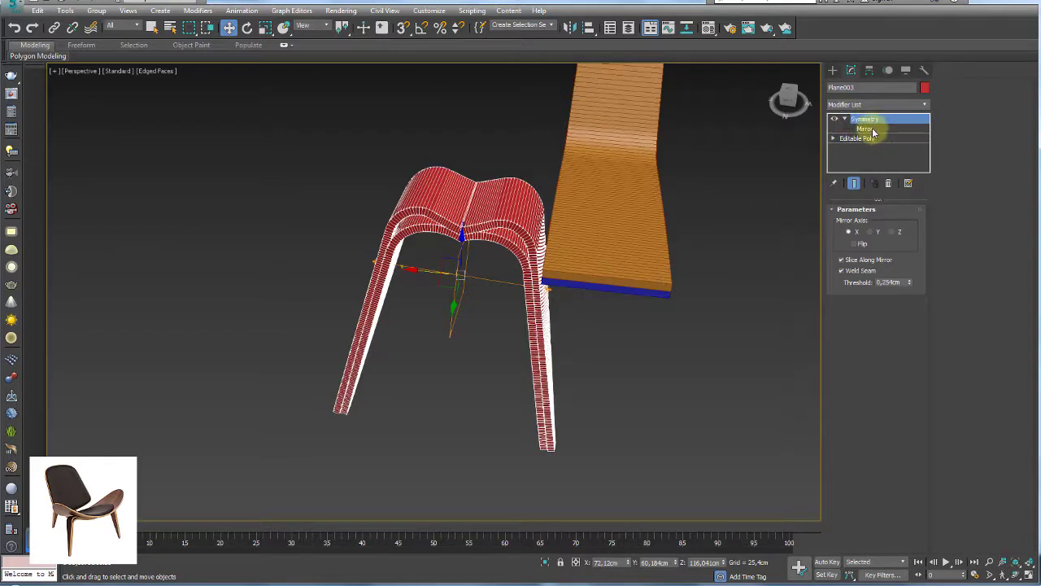
click(865, 129)
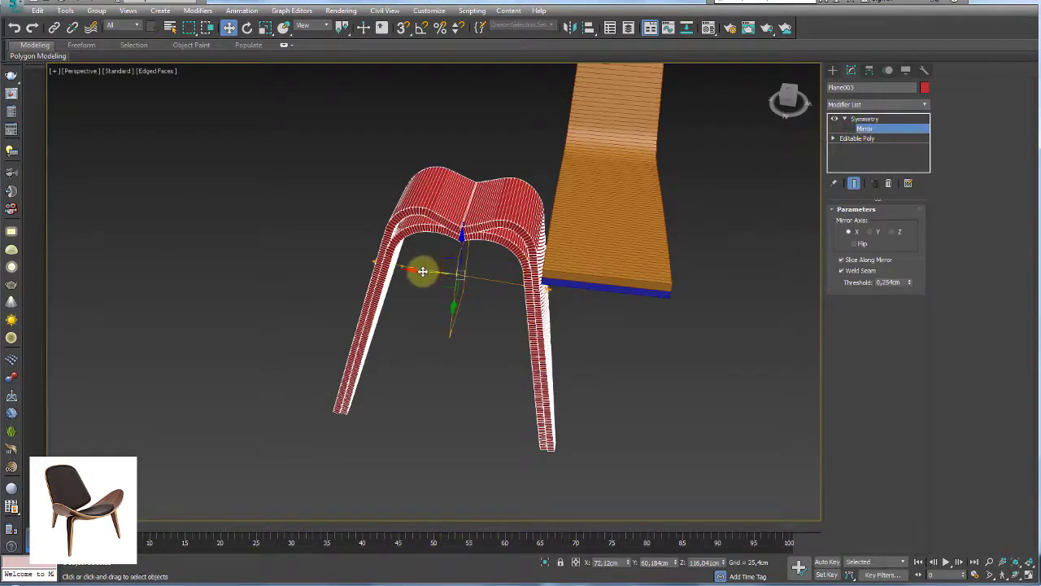
drag(422, 270, 539, 294)
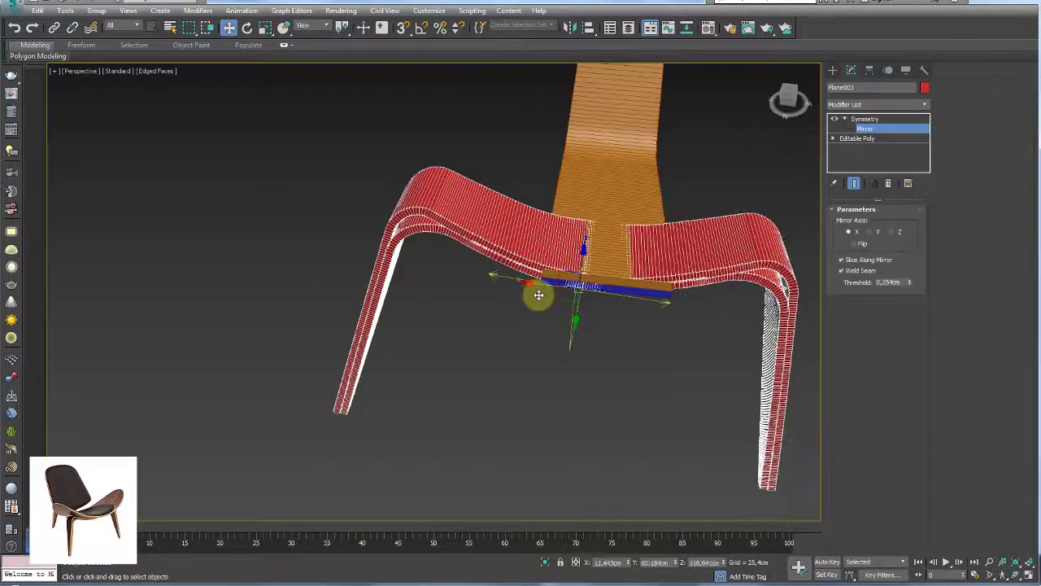
Fine-tune the mirror plane position in wireframe, checking the seam, then return to shaded view.
key(F3)
scroll(539, 295, up, 5)
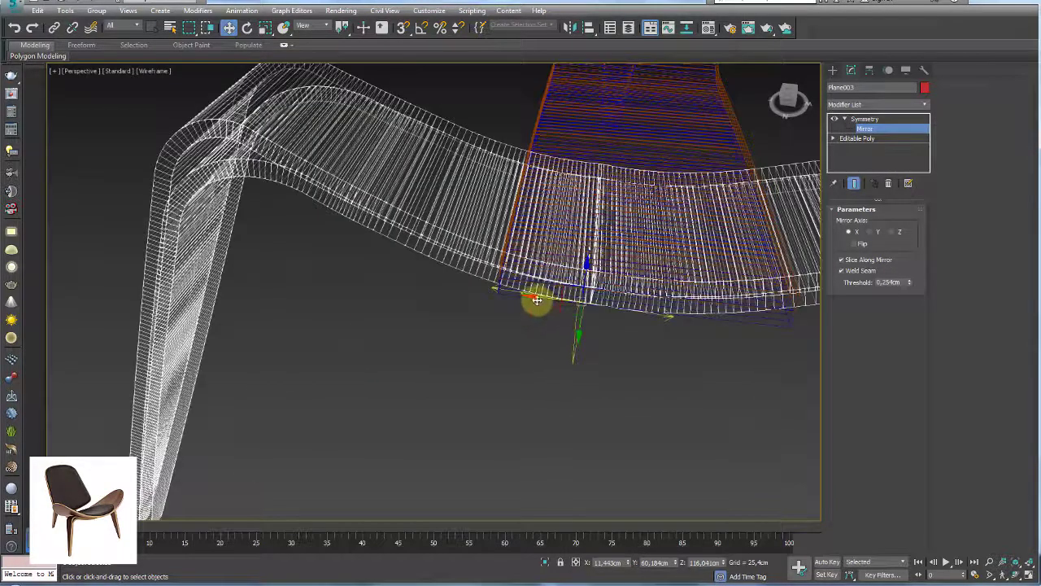
mouse_move(540, 297)
mouse_down()
mouse_move(591, 302)
mouse_move(586, 312)
mouse_move(688, 293)
mouse_move(690, 260)
mouse_move(681, 256)
mouse_move(565, 330)
mouse_move(540, 334)
mouse_up()
mouse_move(540, 334)
alt+middle_down()
mouse_move(627, 279)
mouse_move(689, 300)
mouse_move(515, 258)
mouse_move(623, 261)
mouse_move(674, 231)
mouse_move(688, 279)
mouse_move(602, 274)
mouse_move(632, 297)
mouse_move(623, 305)
mouse_move(667, 263)
mouse_move(648, 285)
alt+middle_up()
key(F3)
scroll(646, 290, up, 5)
scroll(618, 300, down, 5)
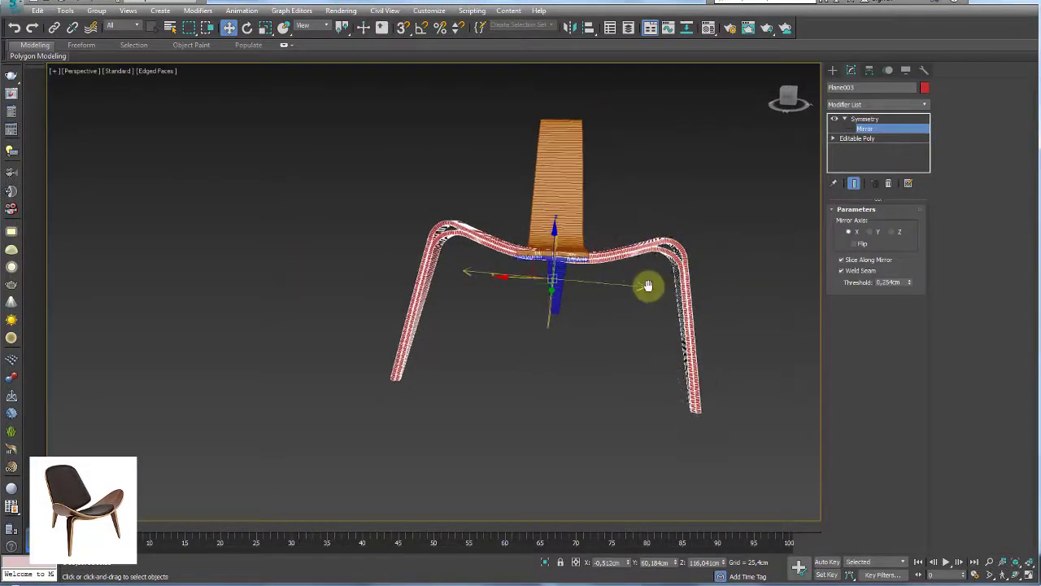
Remove the Symmetry modifier from Plane003 and show the Utilities panel.
click(872, 120)
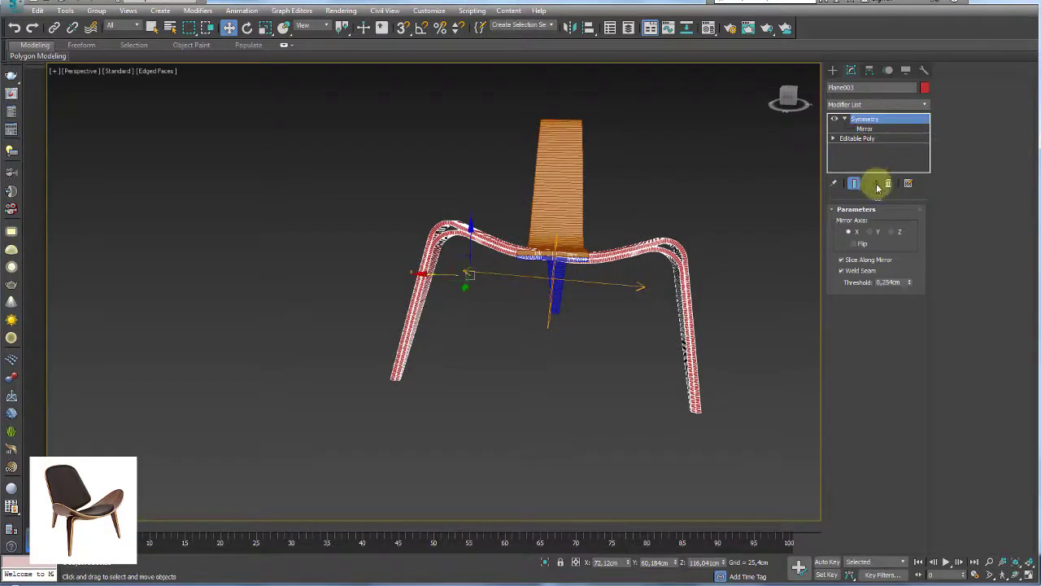
click(889, 184)
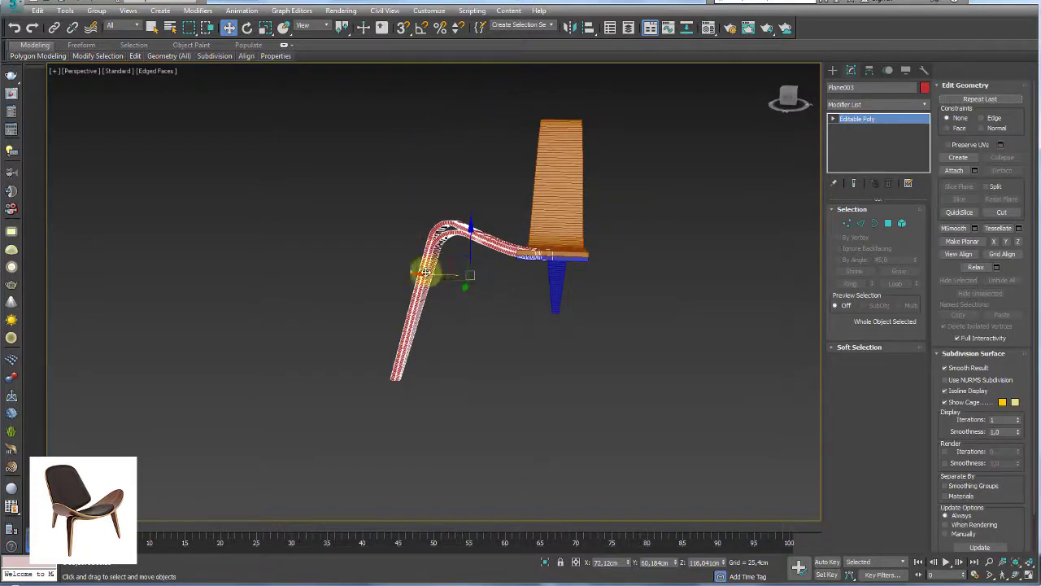
alt+middle_drag(433, 262, 465, 291)
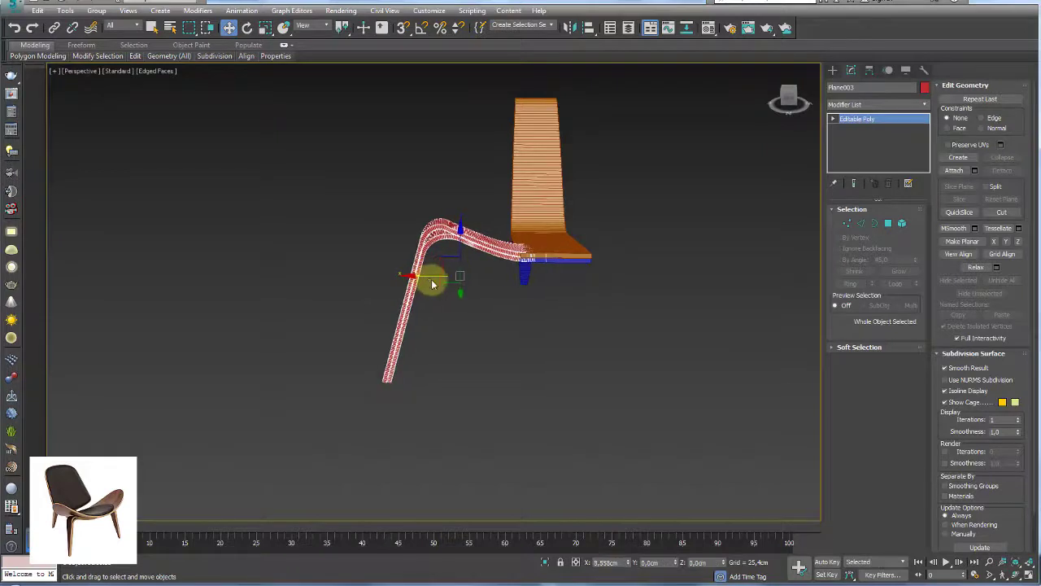
alt+middle_drag(432, 279, 544, 284)
alt+middle_drag(635, 239, 728, 193)
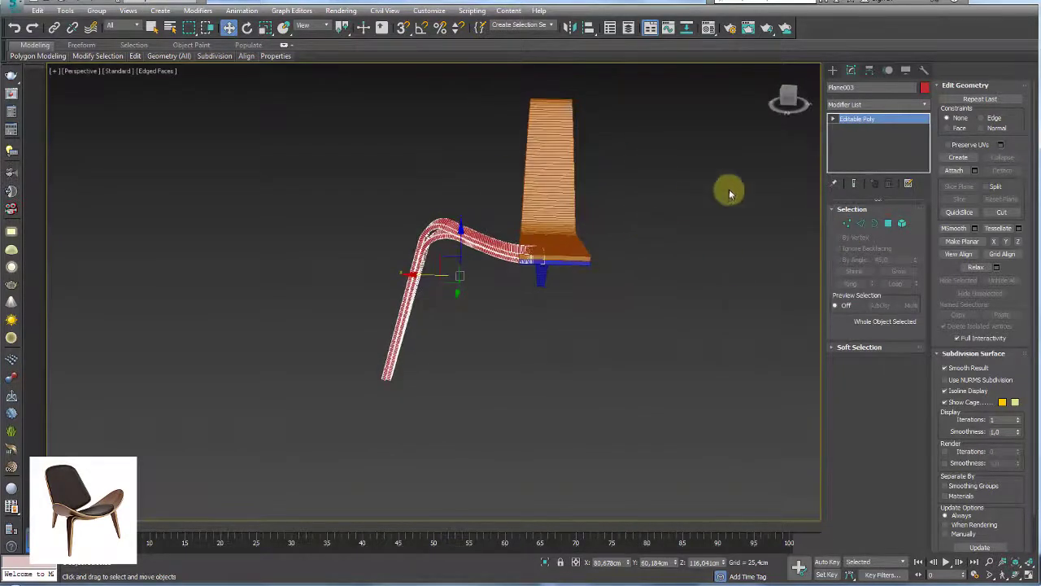
click(924, 72)
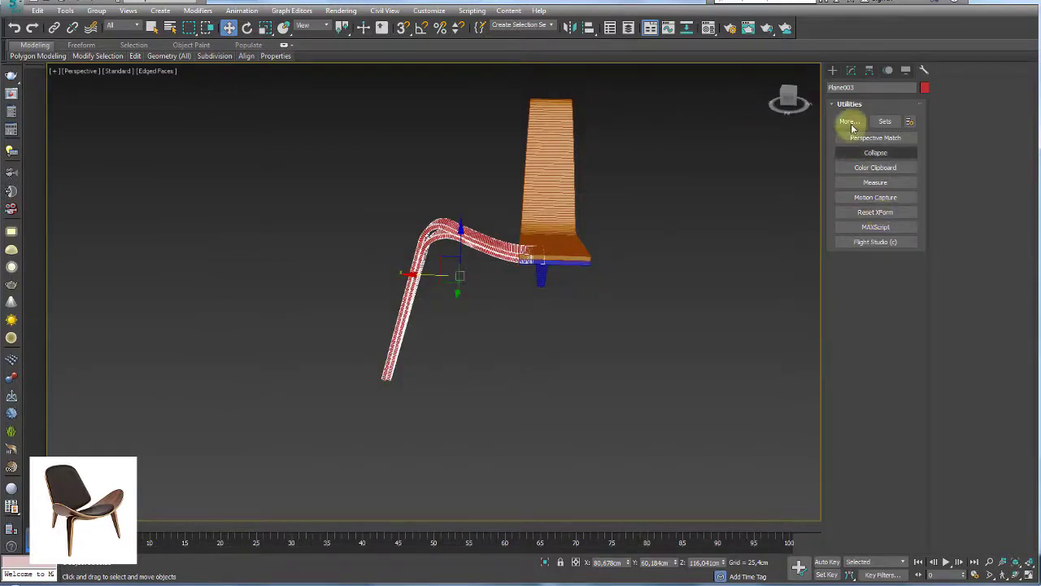
Draw a new standard-primitive Box in the scene.
click(832, 70)
click(847, 86)
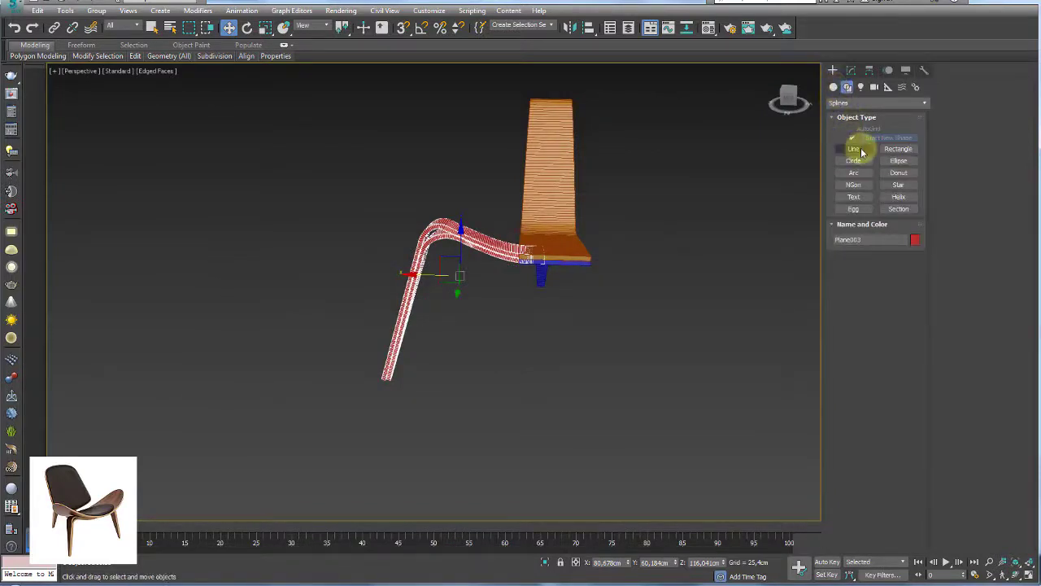
click(833, 86)
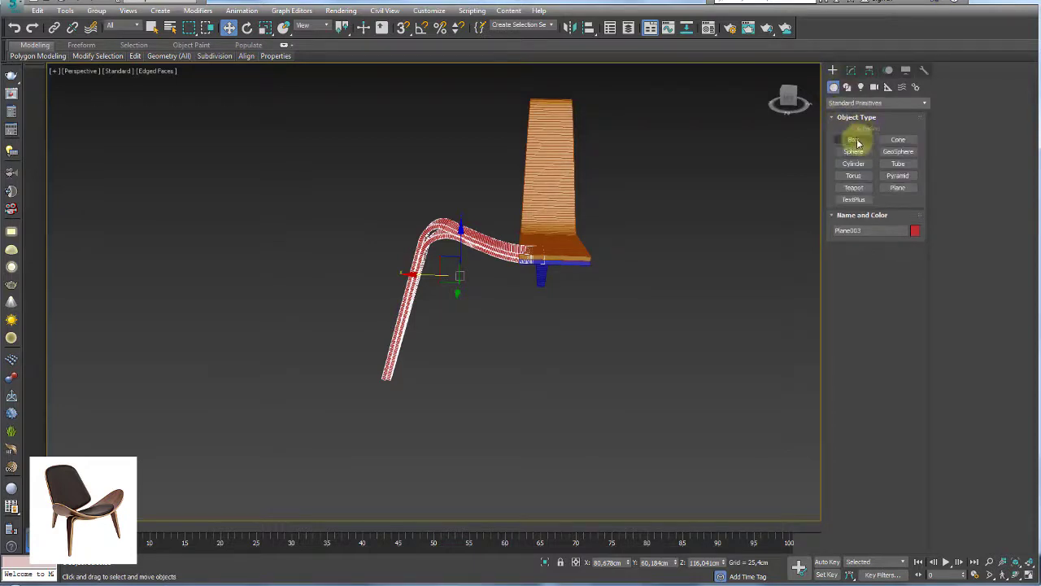
click(853, 139)
drag(411, 354, 540, 411)
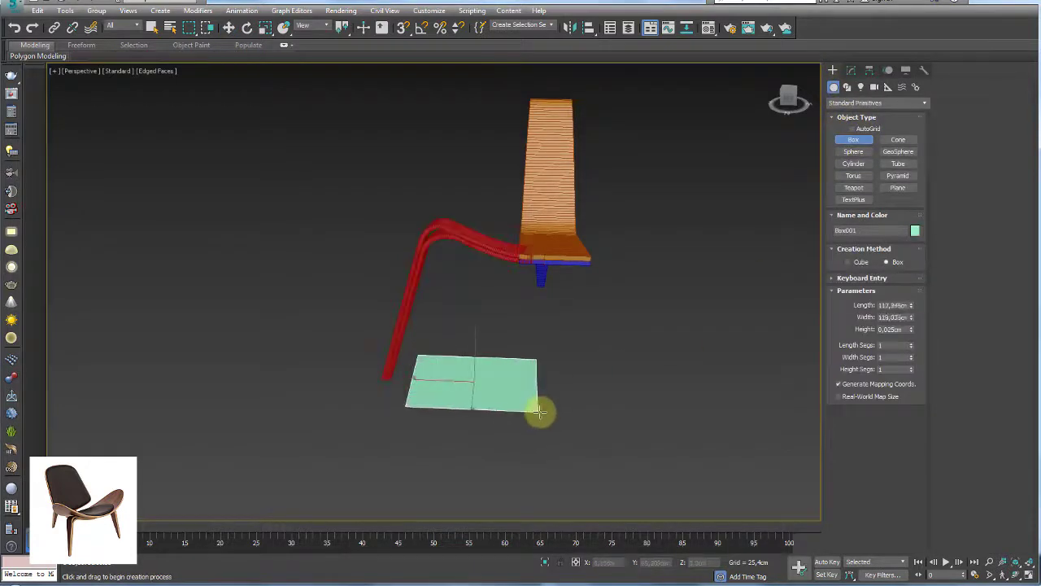
click(569, 253)
key(w)
Convert the box to Editable Poly, attach the chair frame, and select the box's own element.
right_click(514, 241)
mouse_move(569, 377)
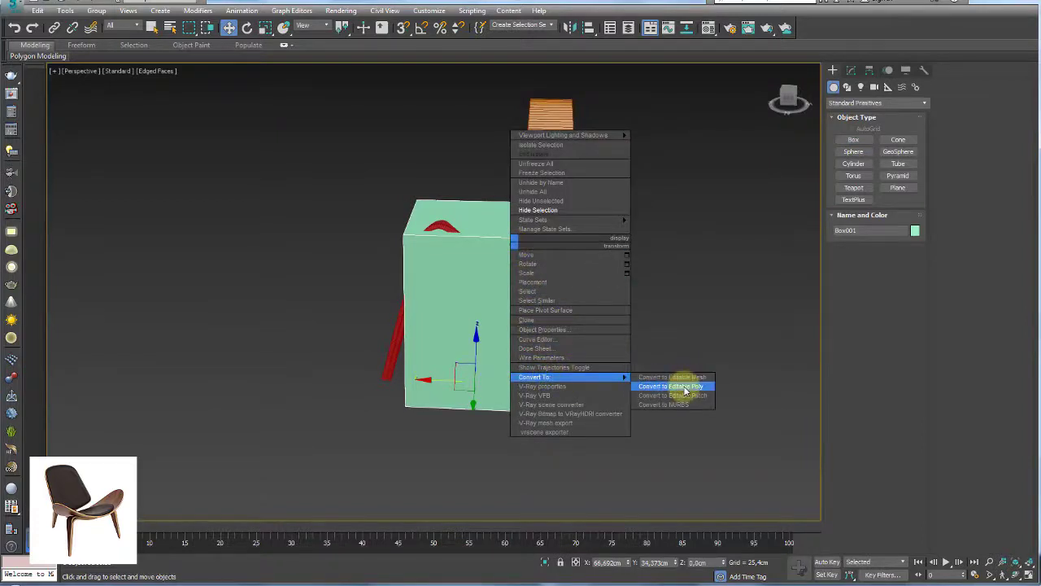
click(687, 386)
click(960, 171)
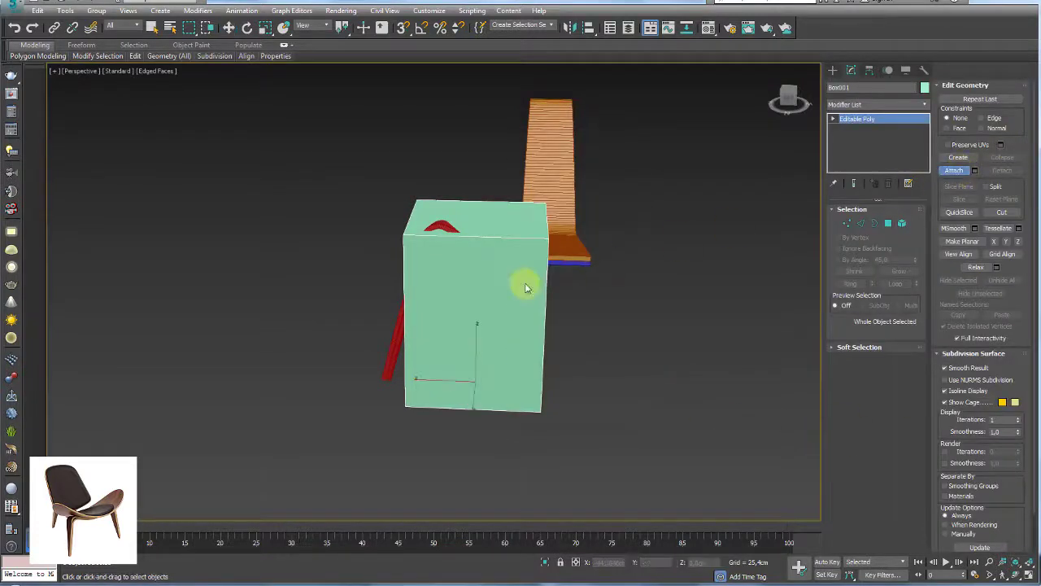
right_click(588, 369)
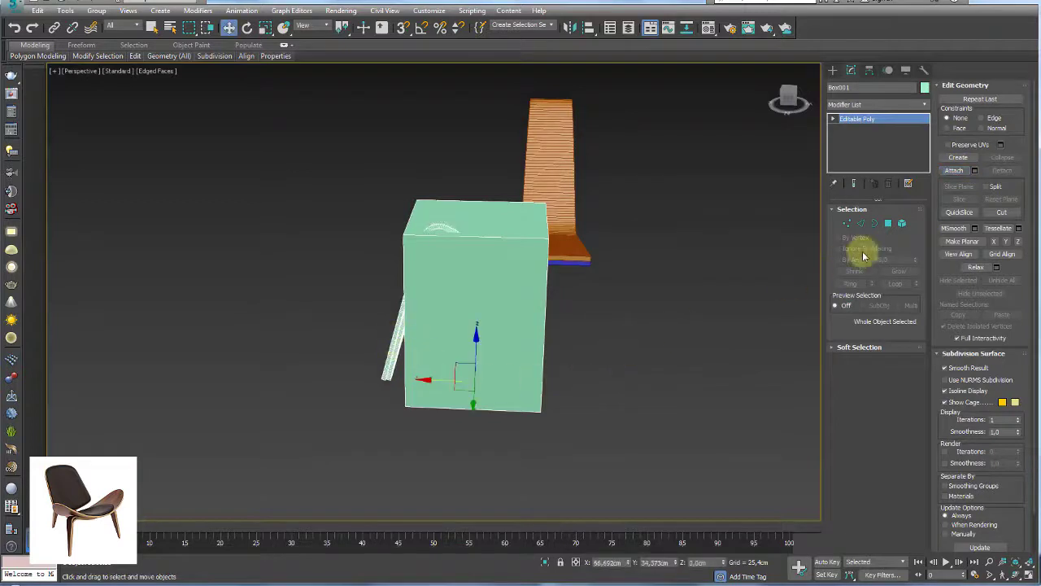
click(902, 223)
click(472, 349)
key(Delete)
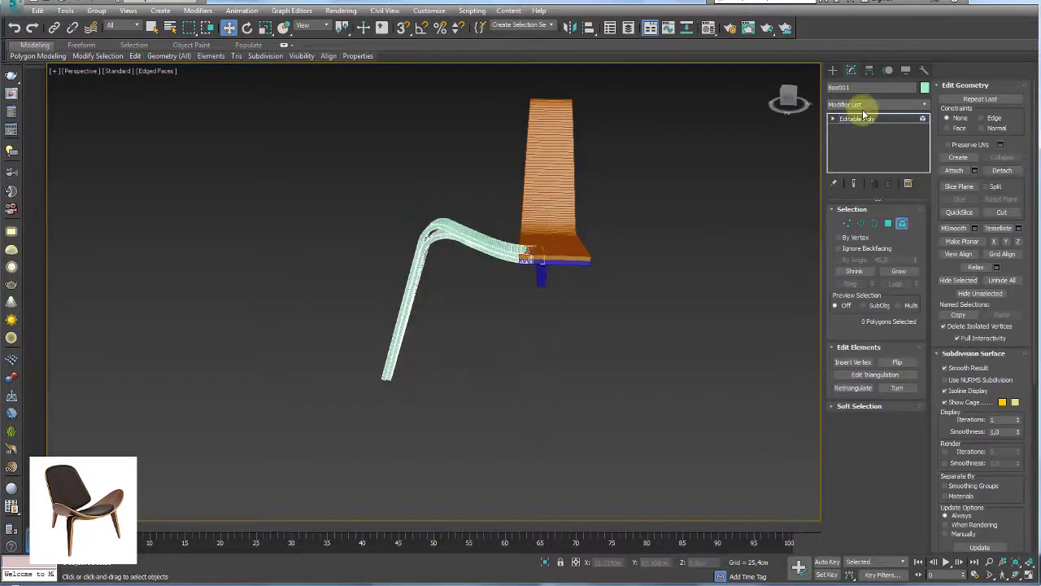
click(863, 118)
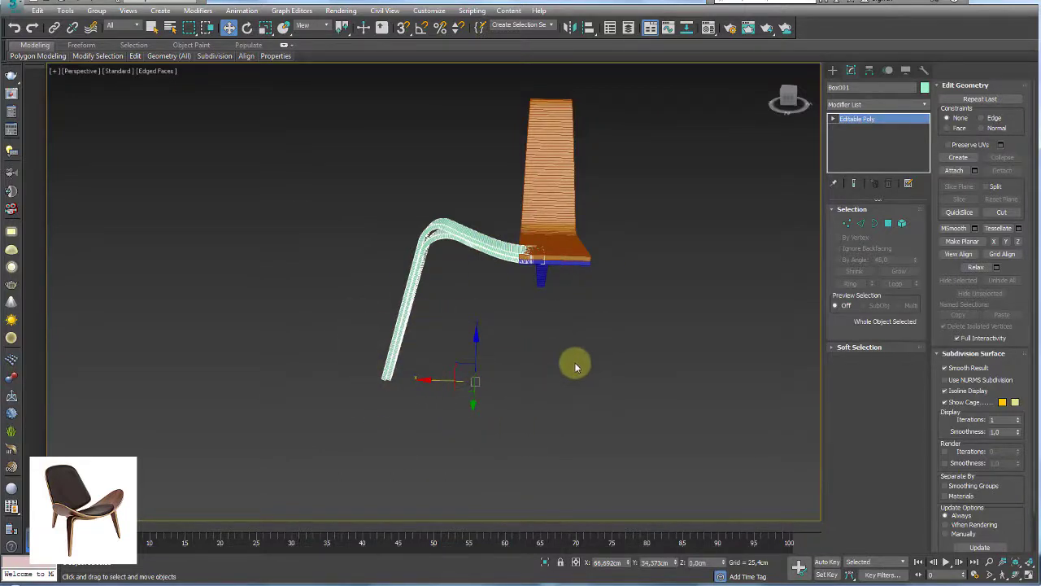
alt+middle_drag(704, 323, 685, 336)
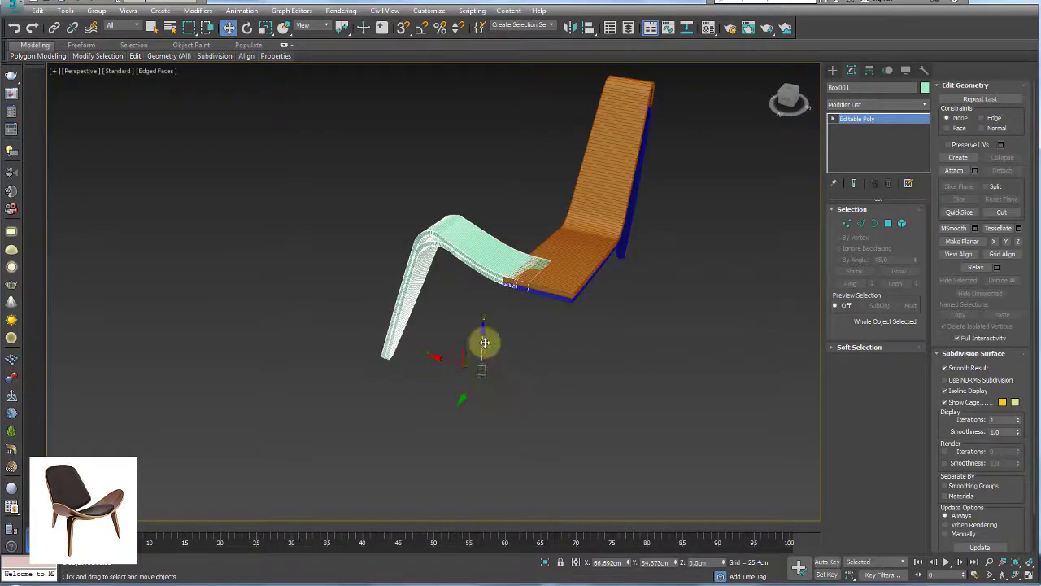
key(e)
drag(497, 353, 513, 351)
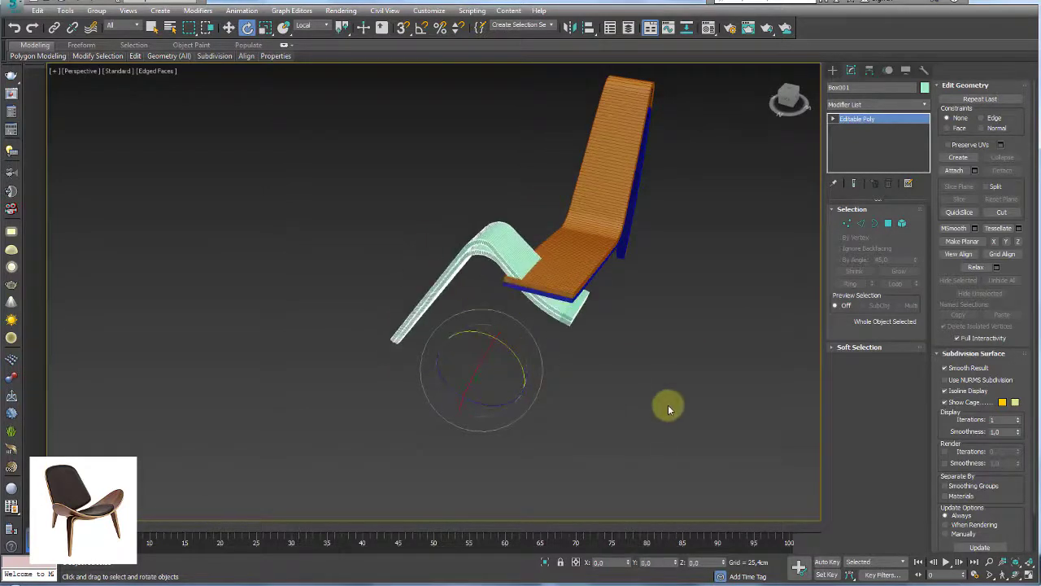
click(628, 412)
key(ctrl+z)
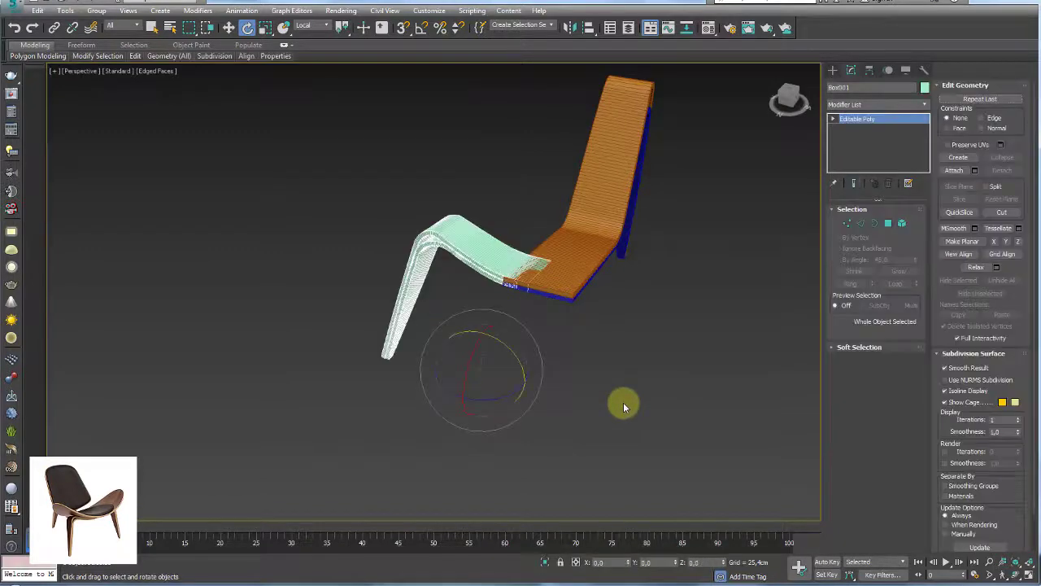
alt+middle_drag(542, 393, 565, 388)
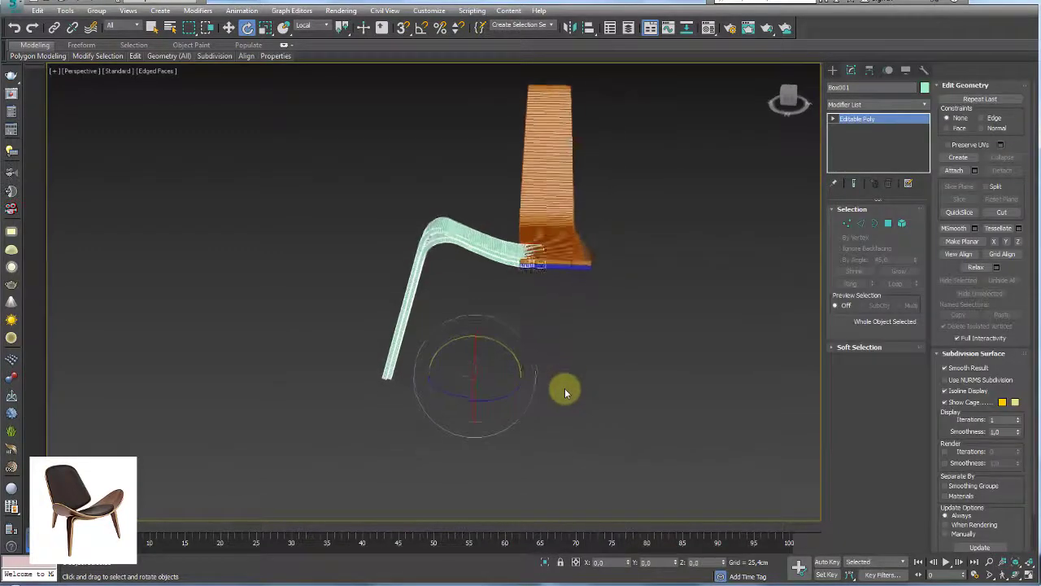
Add a Symmetry modifier to Box001 and slide its mirror plane along X until the halves meet.
click(924, 104)
mouse_move(926, 177)
mouse_down()
mouse_move(930, 414)
mouse_move(898, 411)
mouse_up()
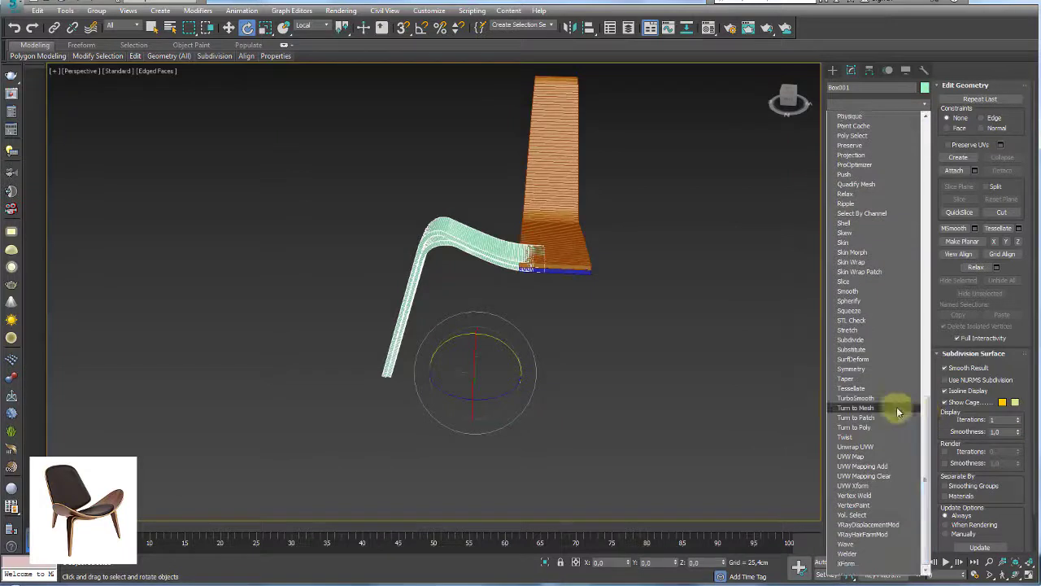
click(875, 371)
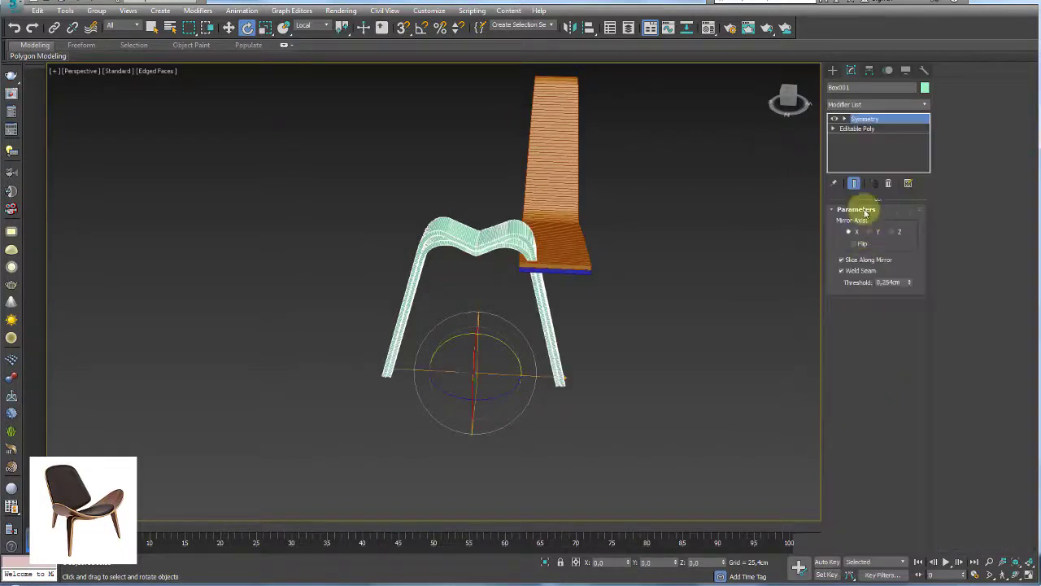
click(862, 129)
key(w)
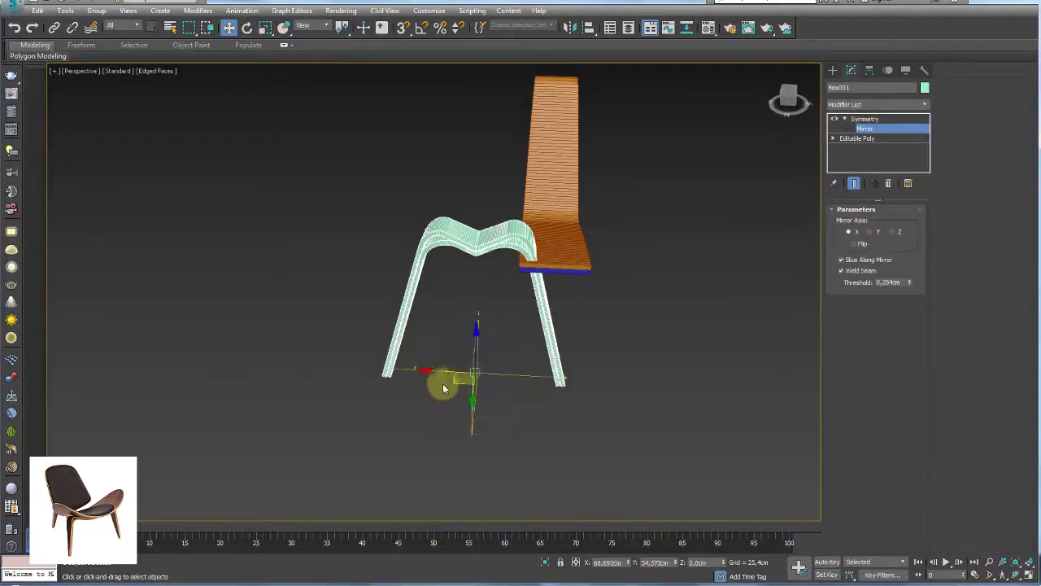
drag(433, 374, 506, 376)
mouse_move(505, 376)
alt+middle_down()
mouse_move(623, 312)
mouse_move(605, 324)
mouse_move(596, 366)
alt+middle_up()
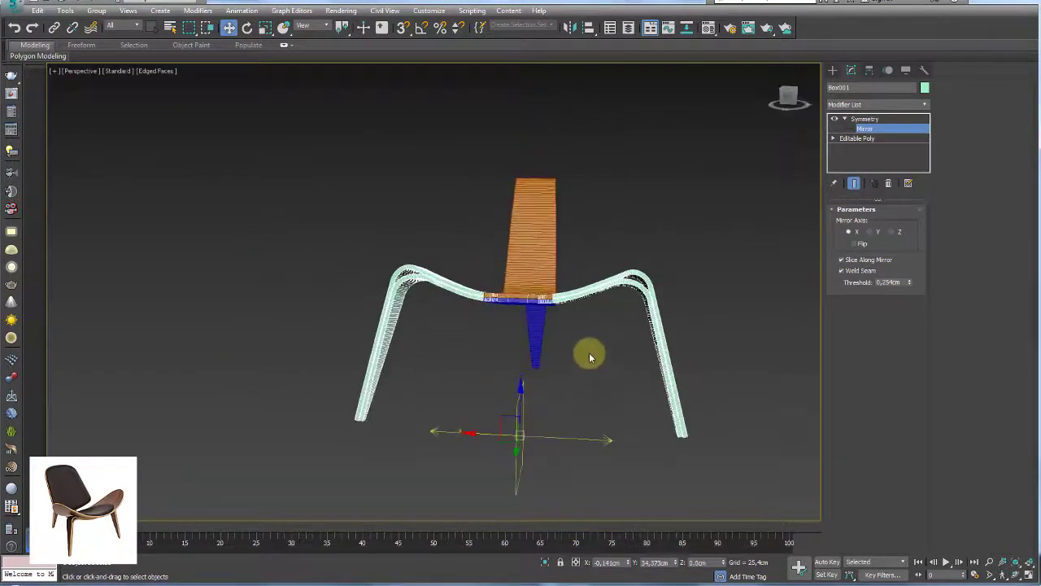
Hide everything except the chair parts and show a shaded Front view.
right_click(586, 350)
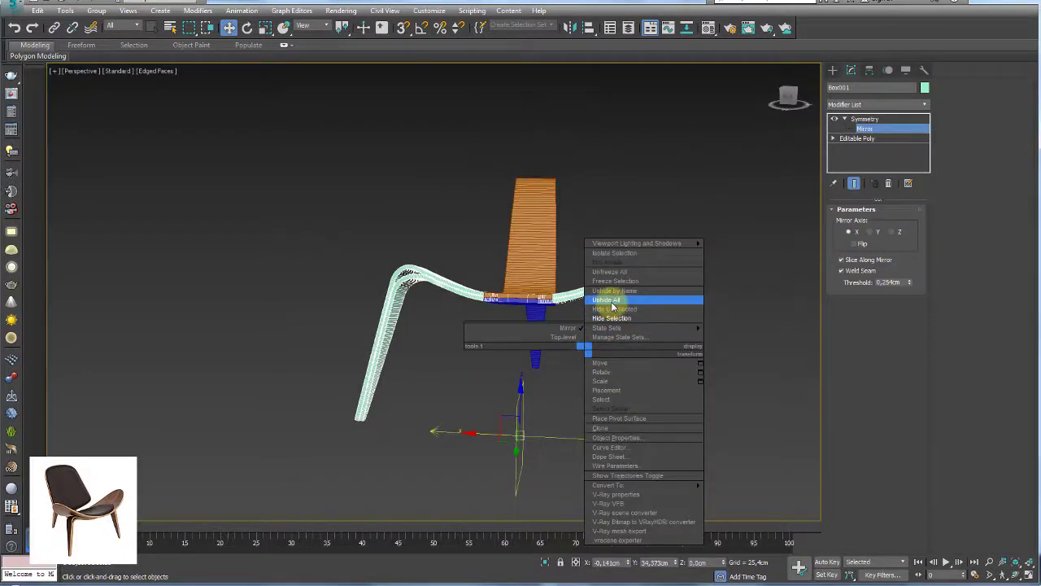
click(616, 309)
mouse_move(599, 295)
alt+middle_down()
mouse_move(676, 335)
mouse_move(748, 324)
alt+middle_up()
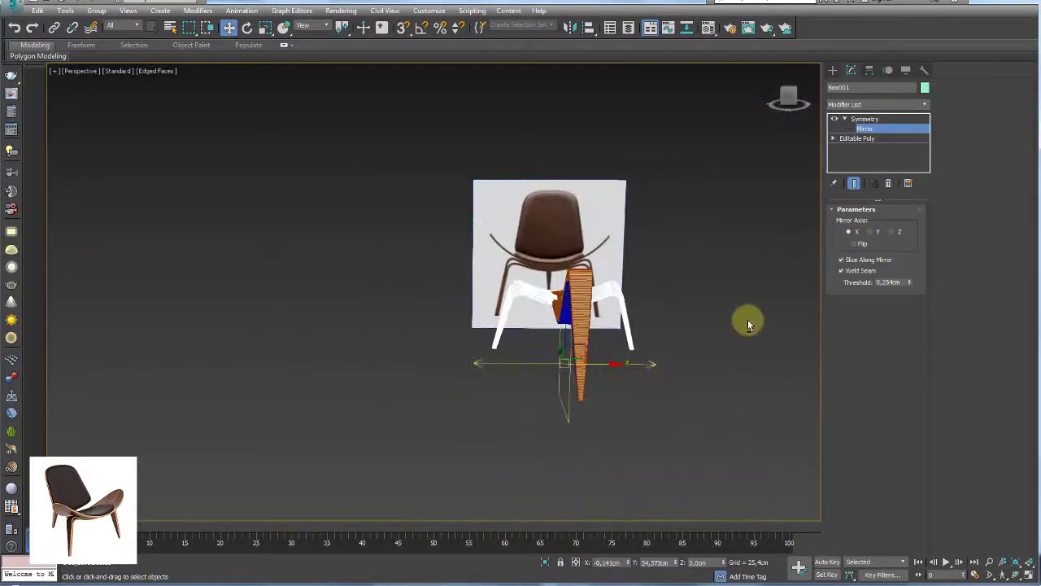
key(f)
scroll(627, 309, down, 3)
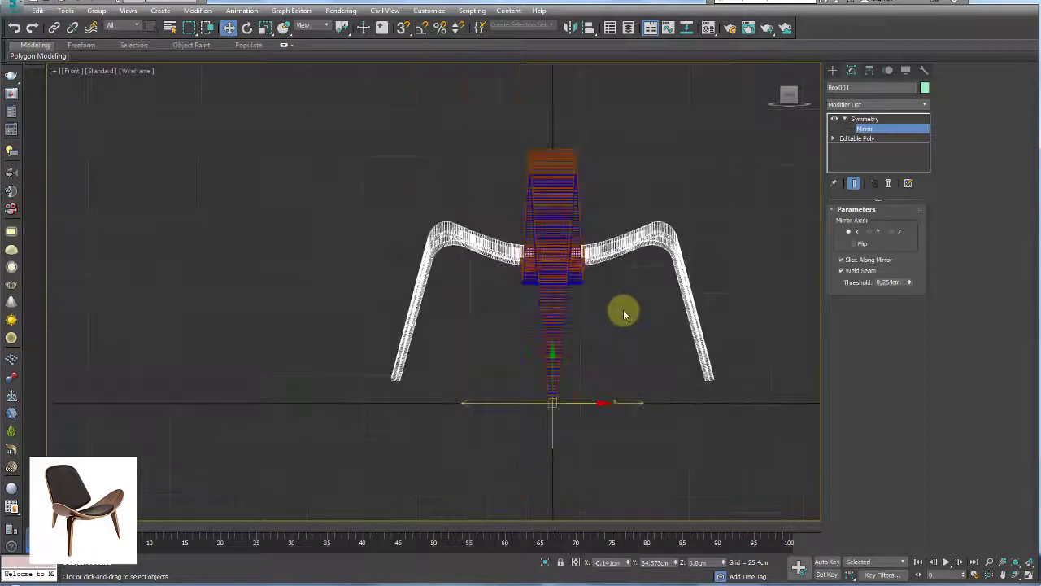
key(F3)
mouse_move(627, 310)
middle_down()
mouse_move(603, 334)
mouse_move(607, 342)
middle_up()
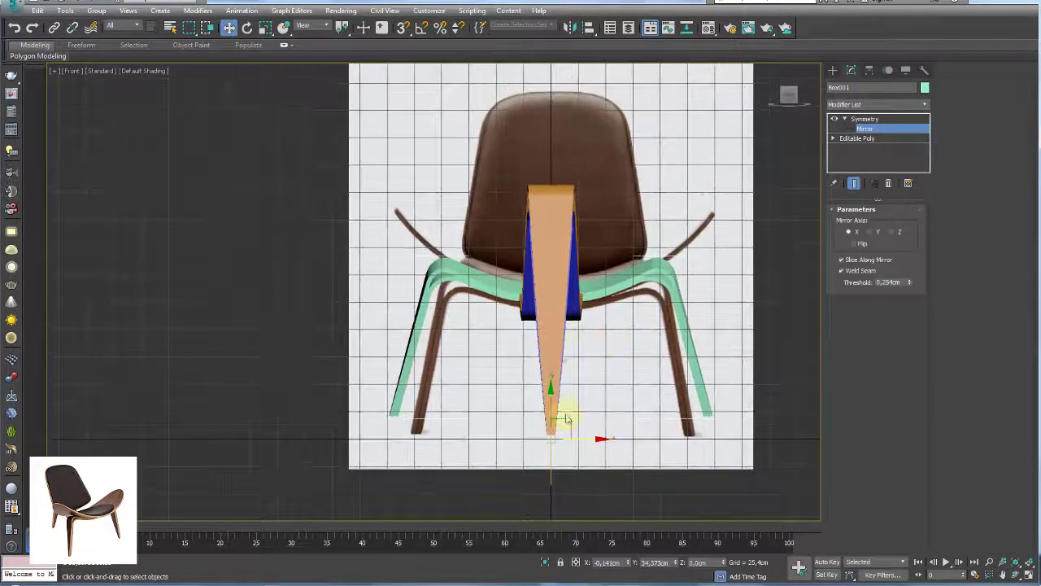
Shift the Symmetry mirror plane along X until it sits at the chair's centre.
click(864, 119)
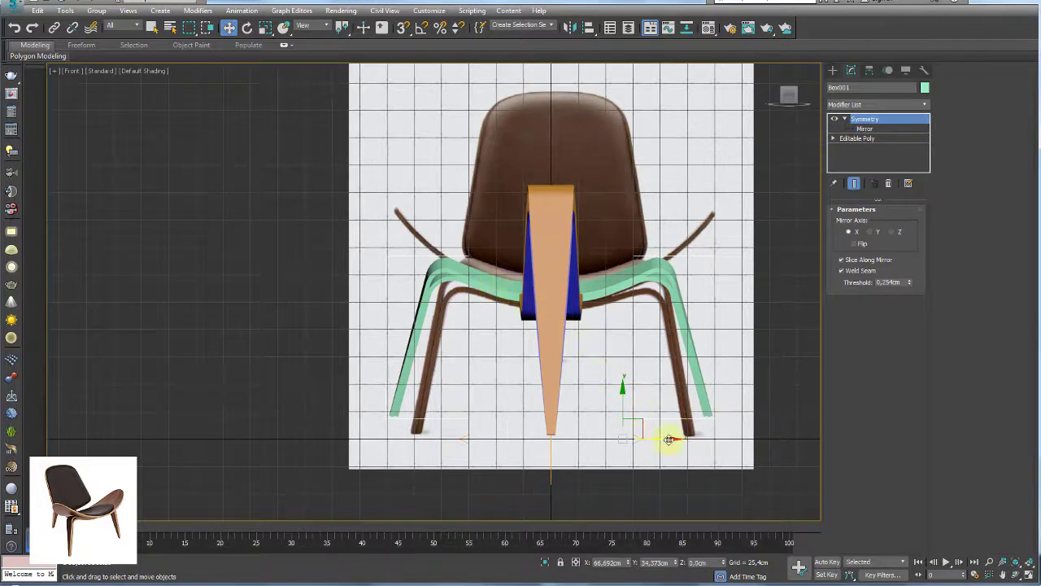
drag(668, 439, 687, 437)
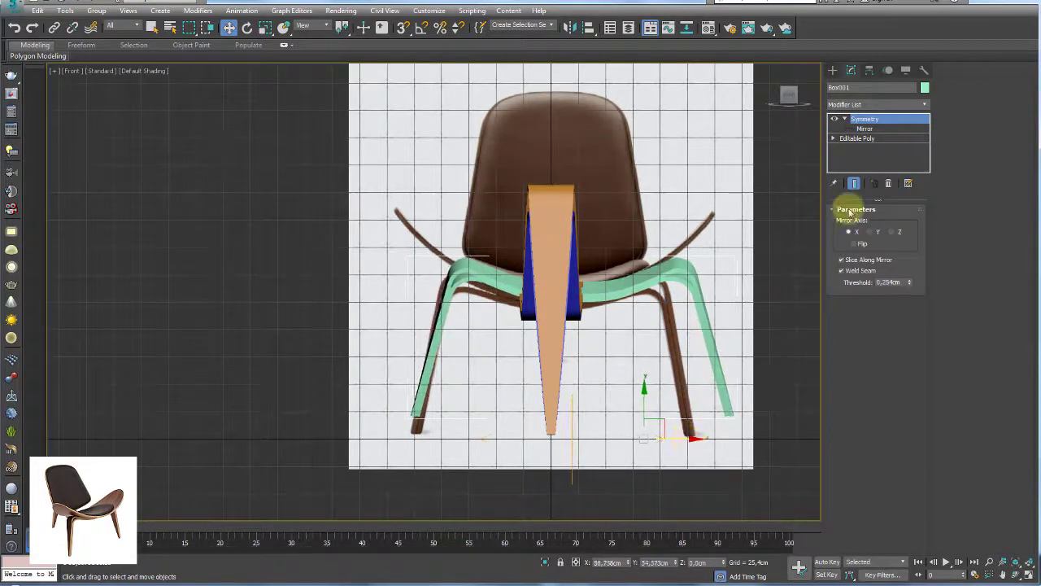
click(867, 129)
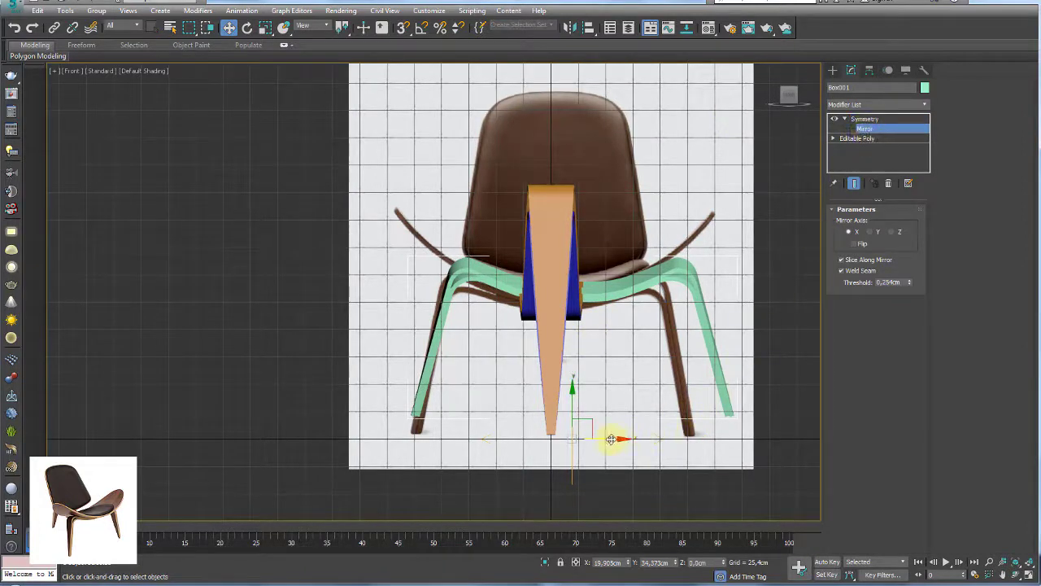
drag(611, 440, 618, 437)
click(860, 132)
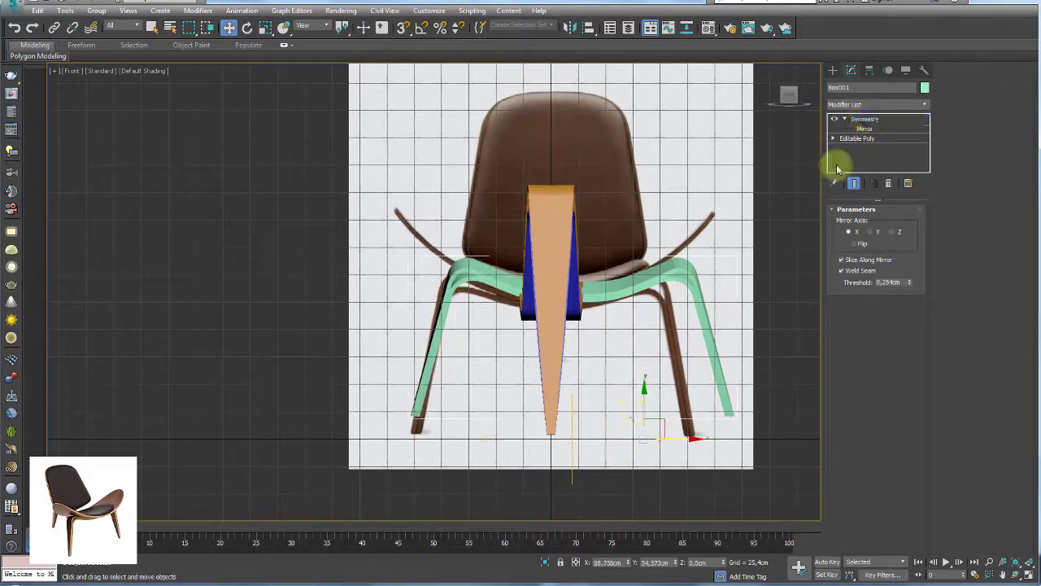
drag(688, 440, 658, 440)
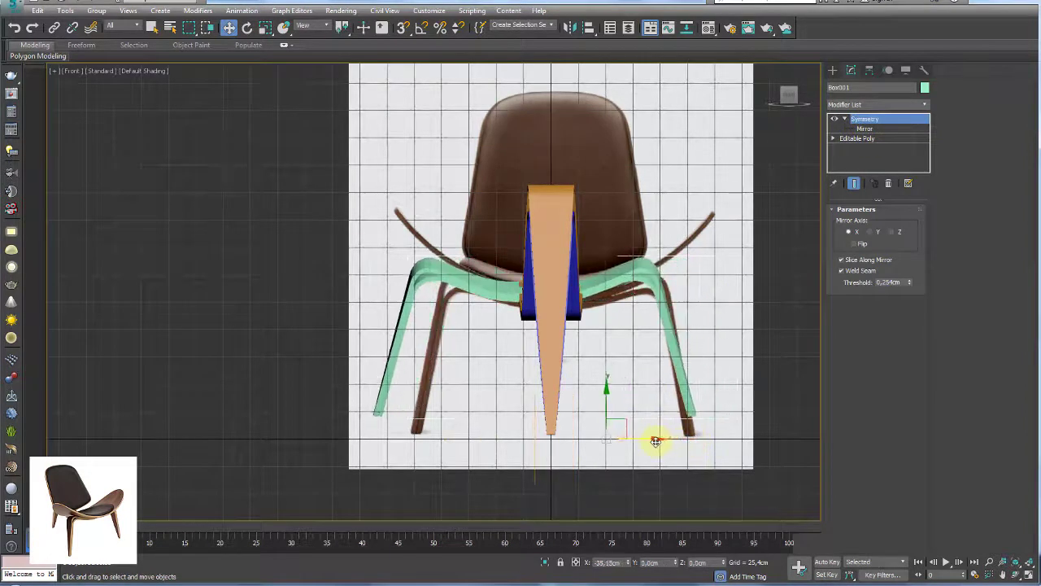
click(864, 129)
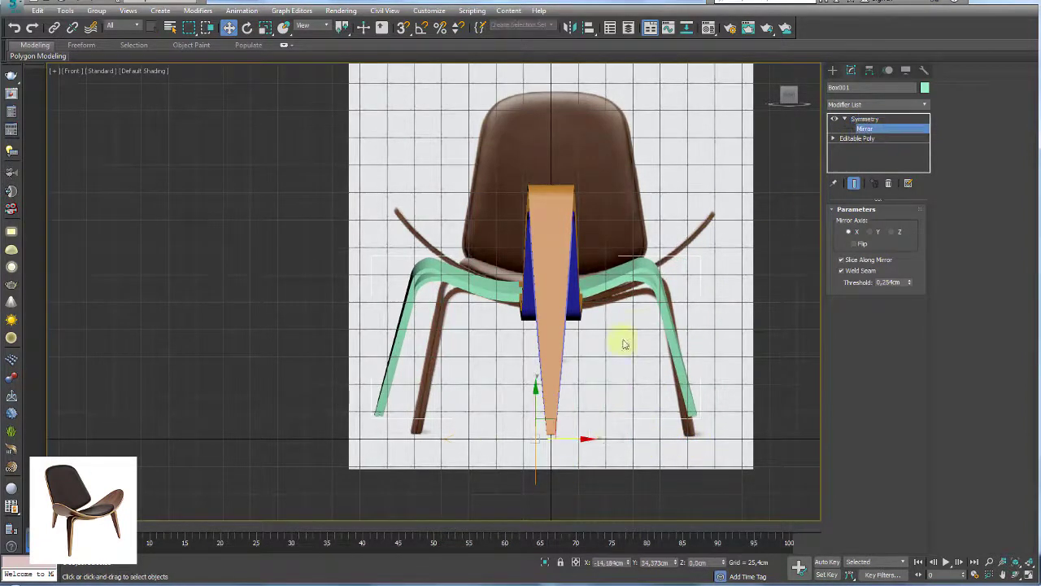
drag(579, 442, 593, 440)
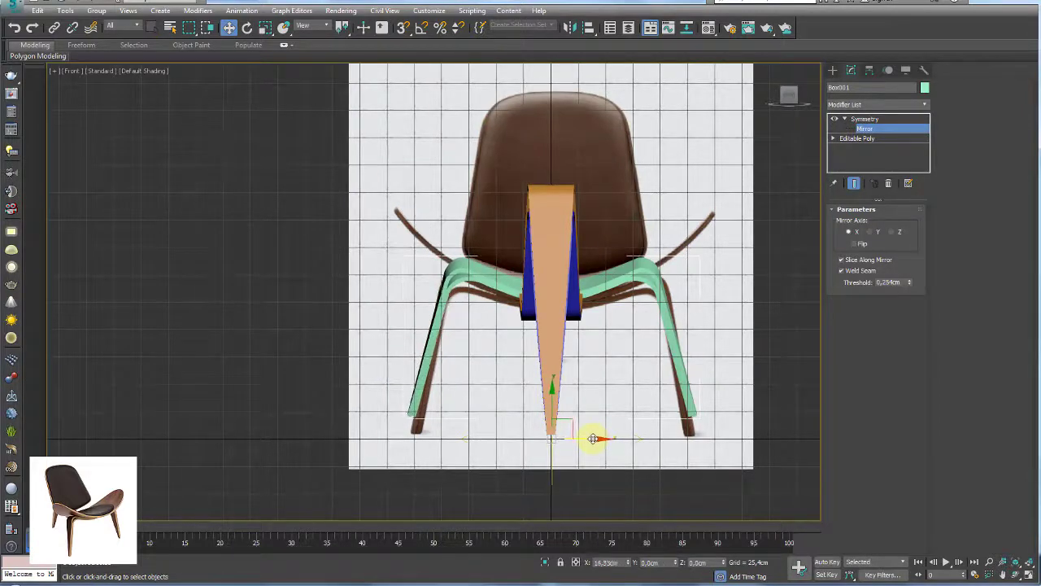
click(865, 119)
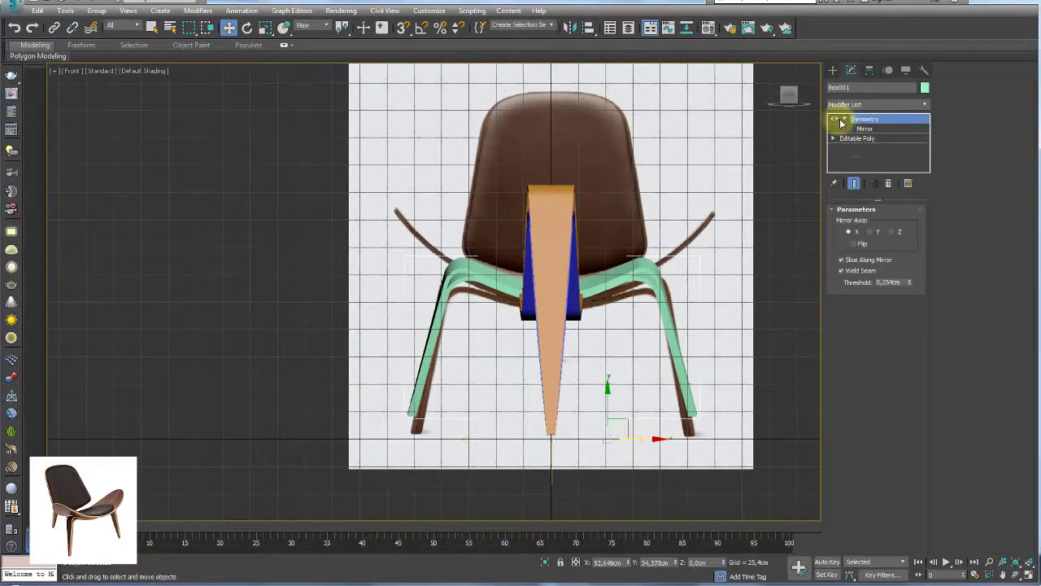
Return to Perspective view and orbit so the chair faces the camera.
key(p)
mouse_move(692, 302)
alt+middle_down()
mouse_move(646, 318)
mouse_move(492, 334)
mouse_move(558, 314)
mouse_move(674, 330)
mouse_move(716, 263)
mouse_move(744, 260)
mouse_move(536, 293)
alt+middle_up()
scroll(558, 314, up, 5)
scroll(564, 372, up, 2)
scroll(570, 290, down, 2)
Attach the blue strip to the orange Plane001 and convert it to Editable Poly.
click(505, 293)
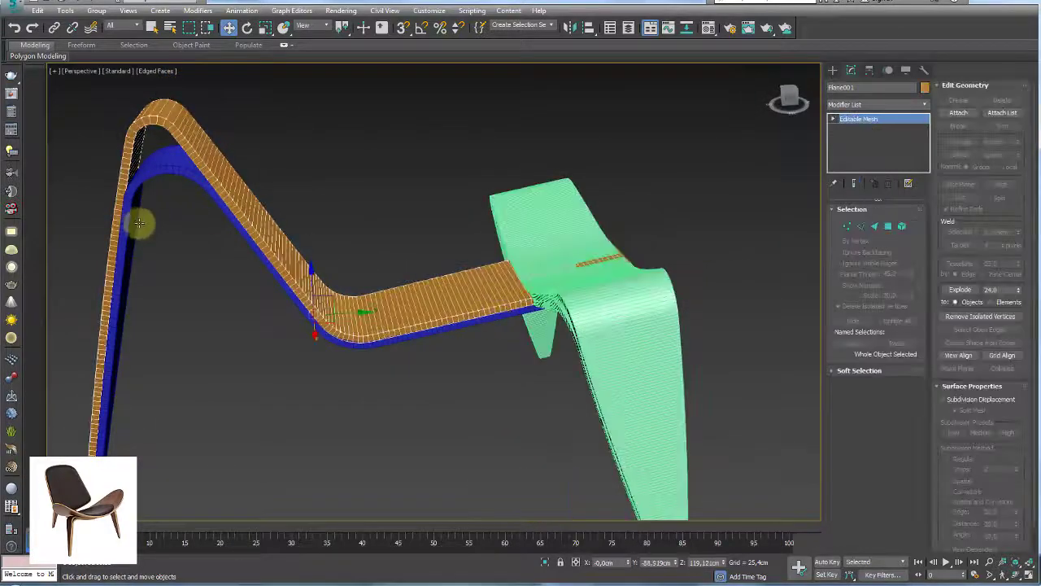
mouse_move(139, 225)
alt+middle_down()
mouse_move(248, 225)
mouse_move(424, 258)
alt+middle_up()
mouse_move(590, 298)
alt+middle_down()
mouse_move(593, 244)
mouse_move(597, 284)
alt+middle_up()
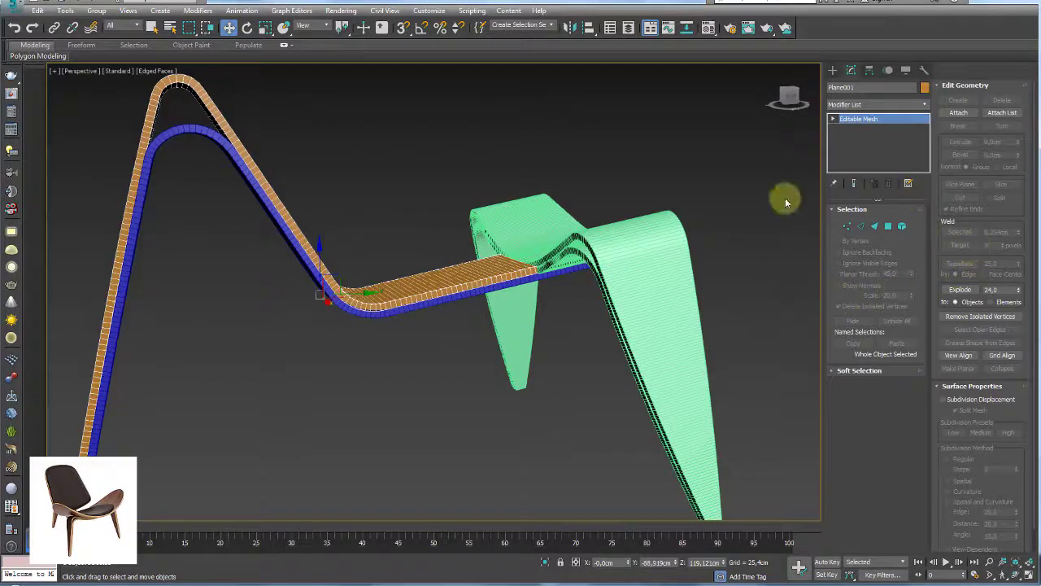
click(958, 112)
click(429, 299)
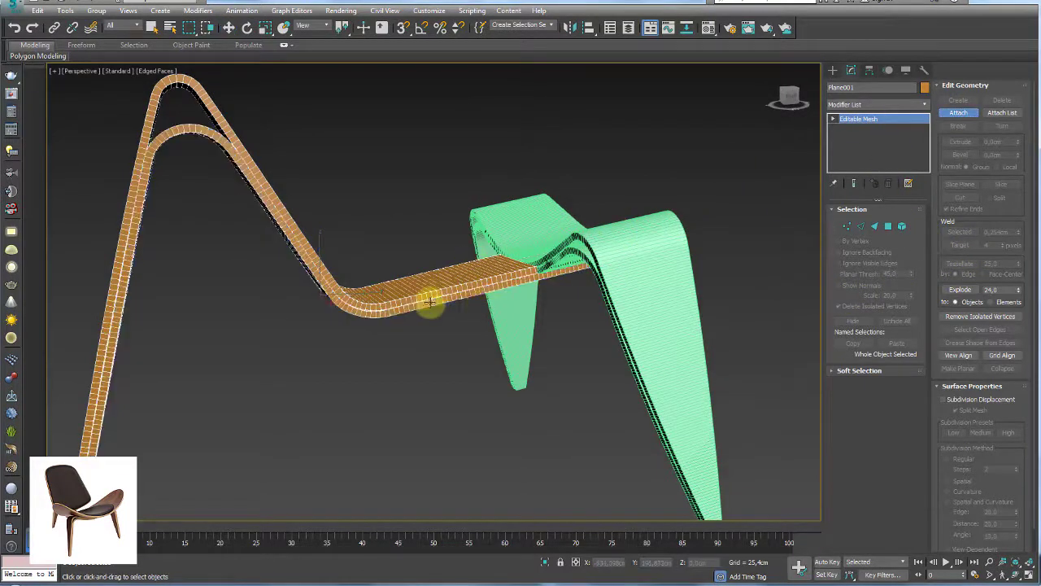
key(w)
right_click(458, 225)
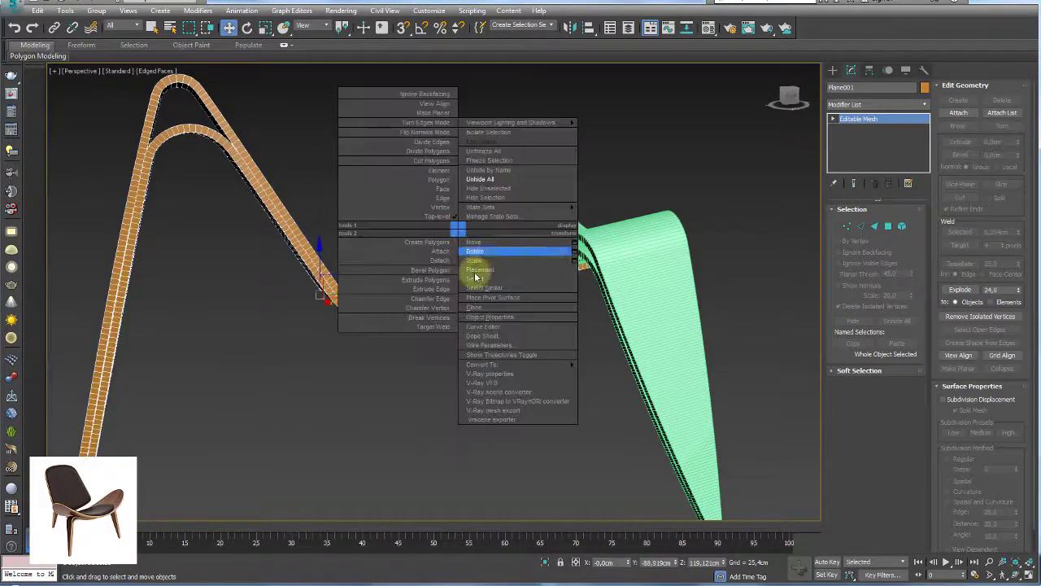
click(620, 370)
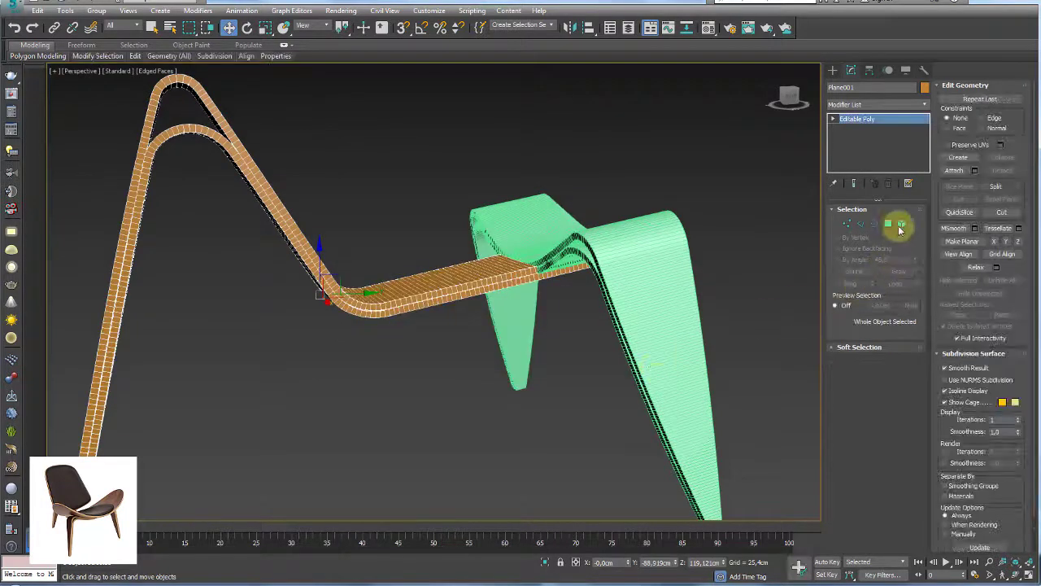
Select a polygon on the seat strip and grow the selection to 34 polygons.
click(887, 225)
alt+middle_drag(659, 265, 570, 272)
click(570, 273)
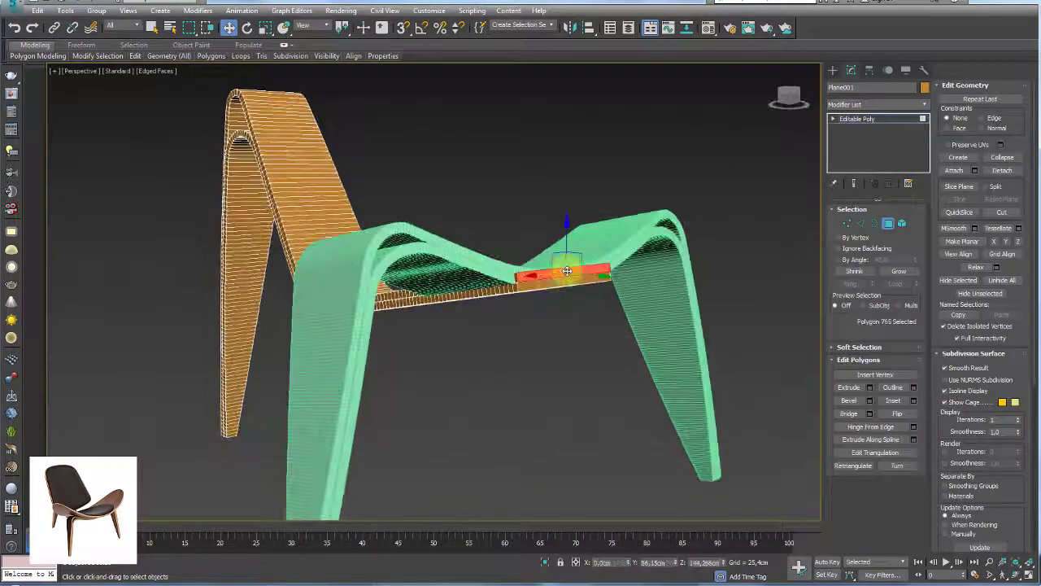
click(898, 272)
click(899, 271)
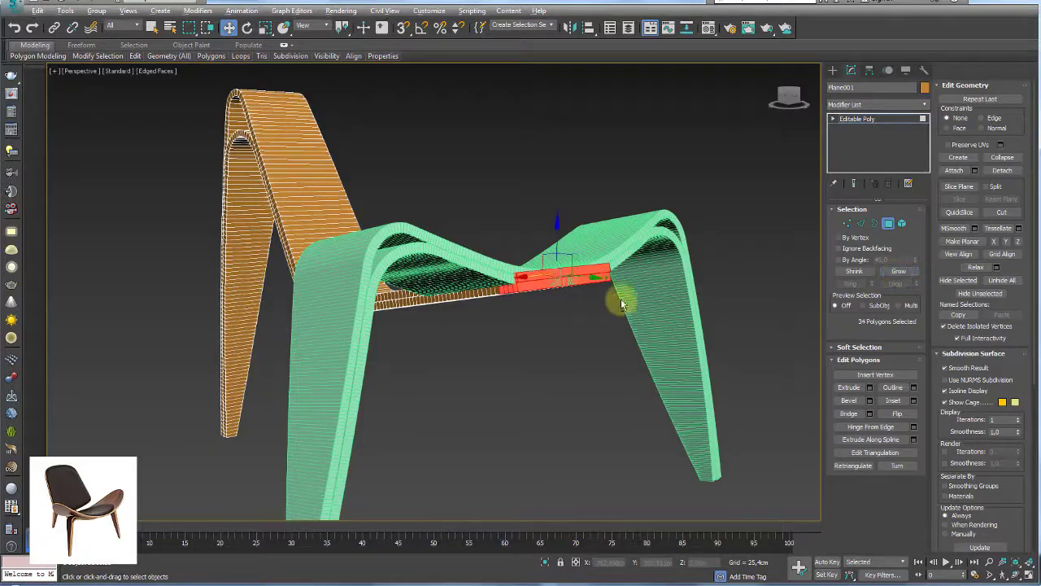
Grow the selection to 170 polygons, then clear it and switch to Border mode.
alt+middle_drag(623, 297, 632, 282)
click(911, 275)
click(911, 275)
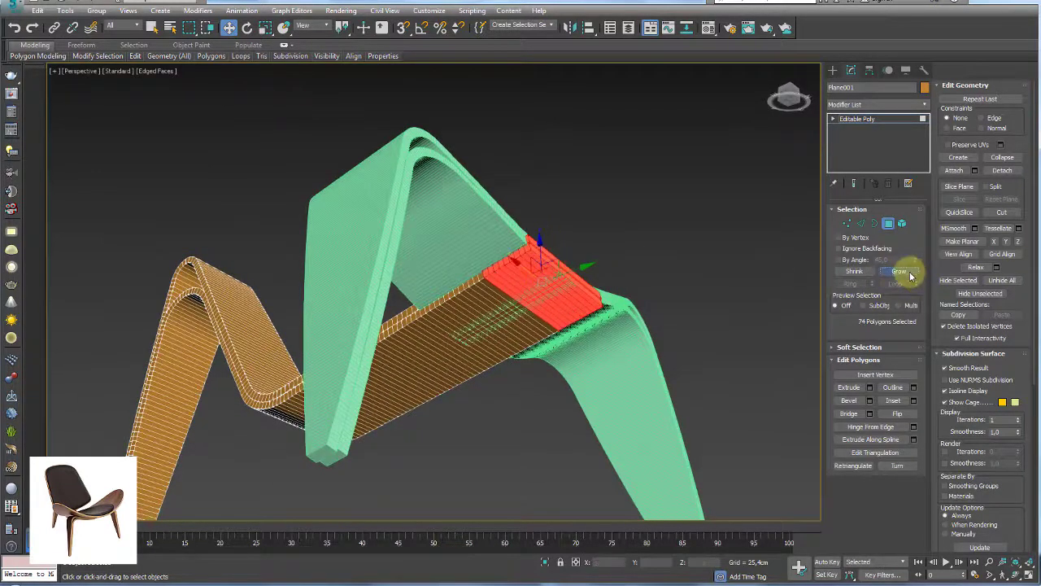
click(911, 275)
click(911, 275)
click(911, 275)
click(911, 275)
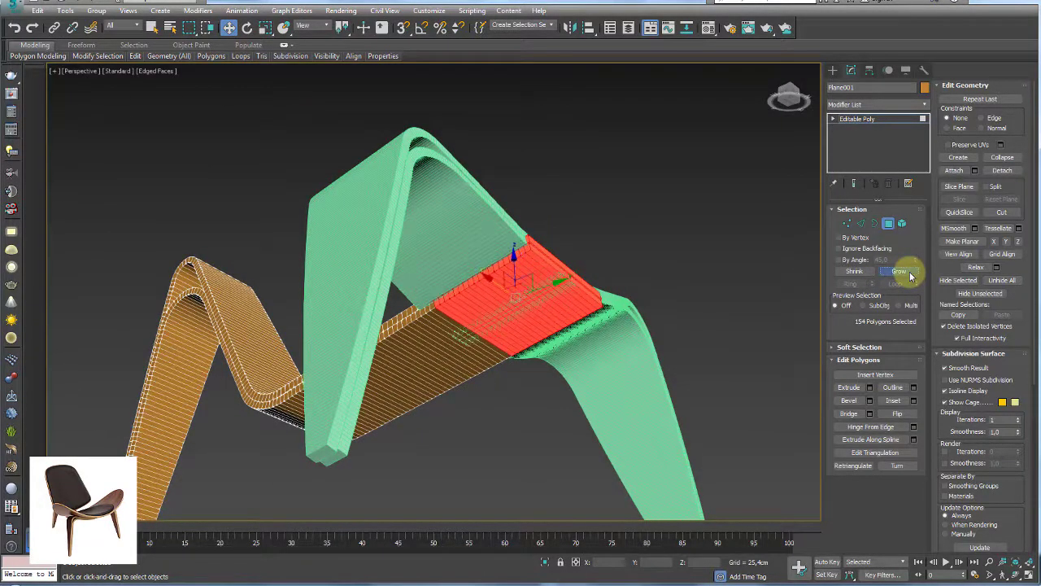
click(911, 275)
click(740, 265)
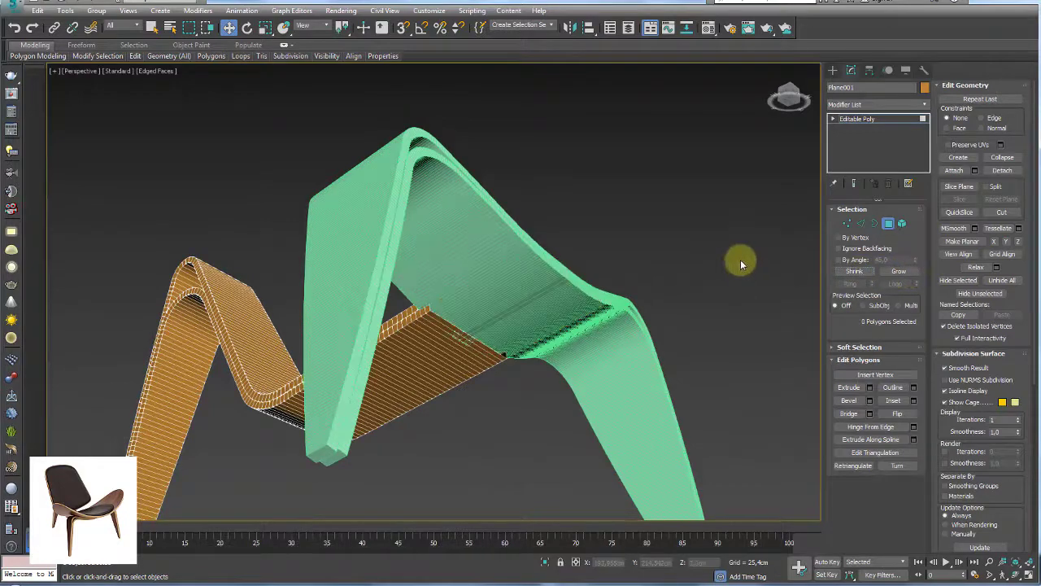
click(876, 224)
alt+middle_drag(528, 301, 568, 402)
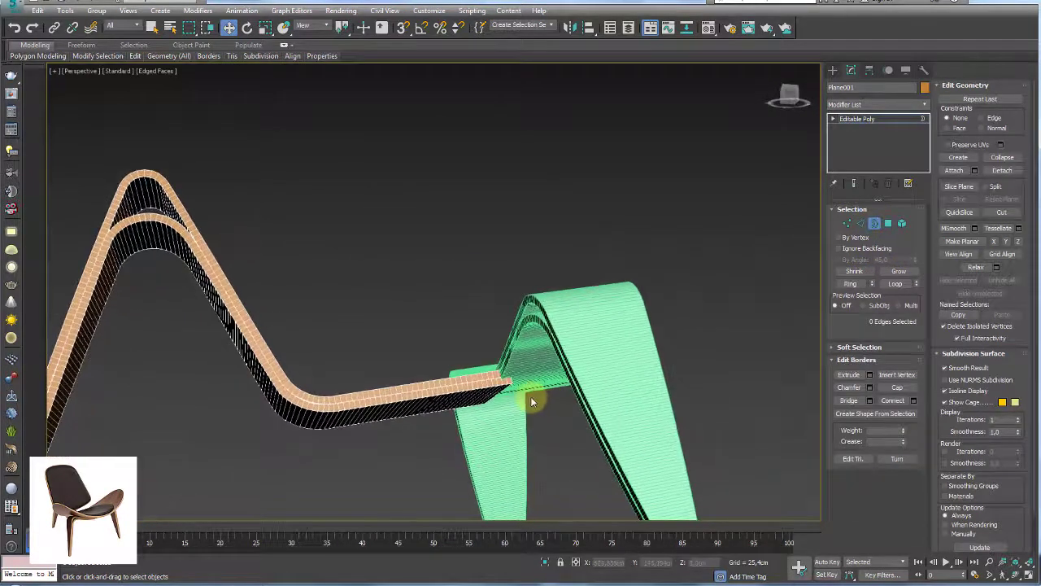
scroll(531, 397, up, 4)
mouse_move(470, 394)
alt+middle_down()
mouse_move(383, 275)
mouse_move(453, 366)
mouse_move(372, 296)
mouse_move(394, 297)
mouse_move(339, 277)
alt+middle_up()
key(F3)
key(F3)
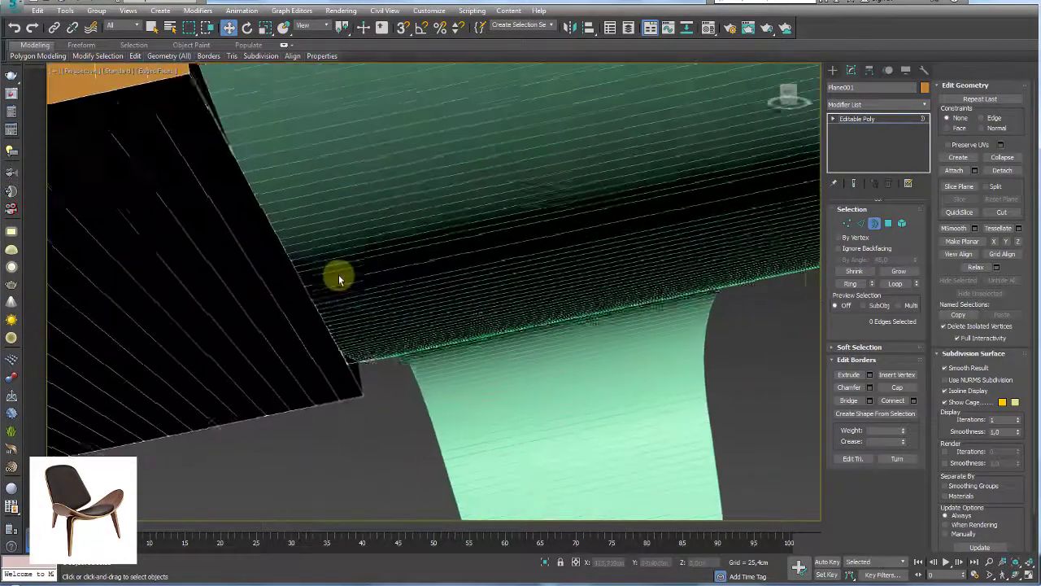
alt+middle_drag(357, 349, 416, 400)
drag(278, 210, 278, 211)
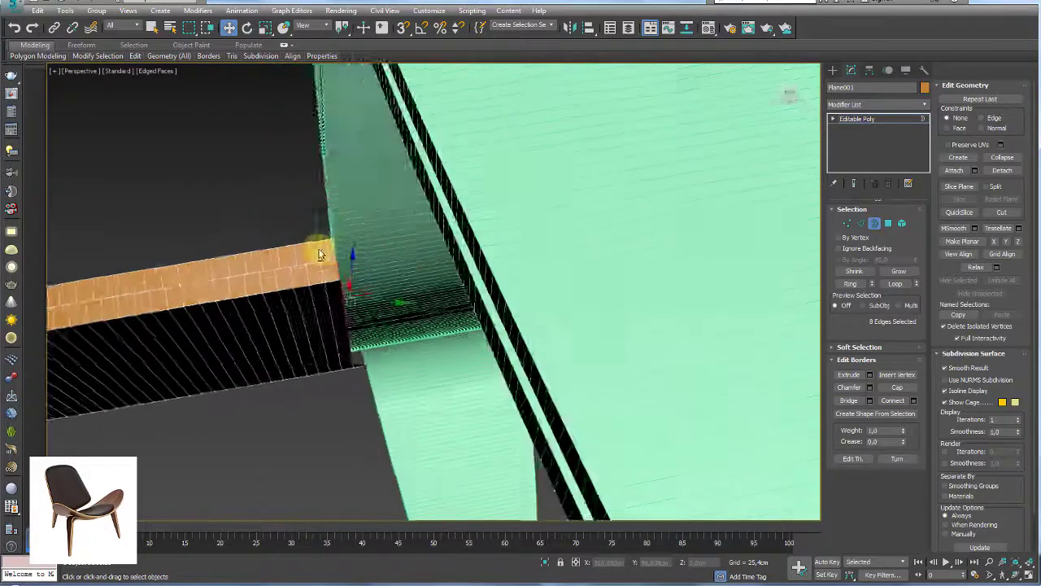
alt+middle_drag(278, 210, 350, 244)
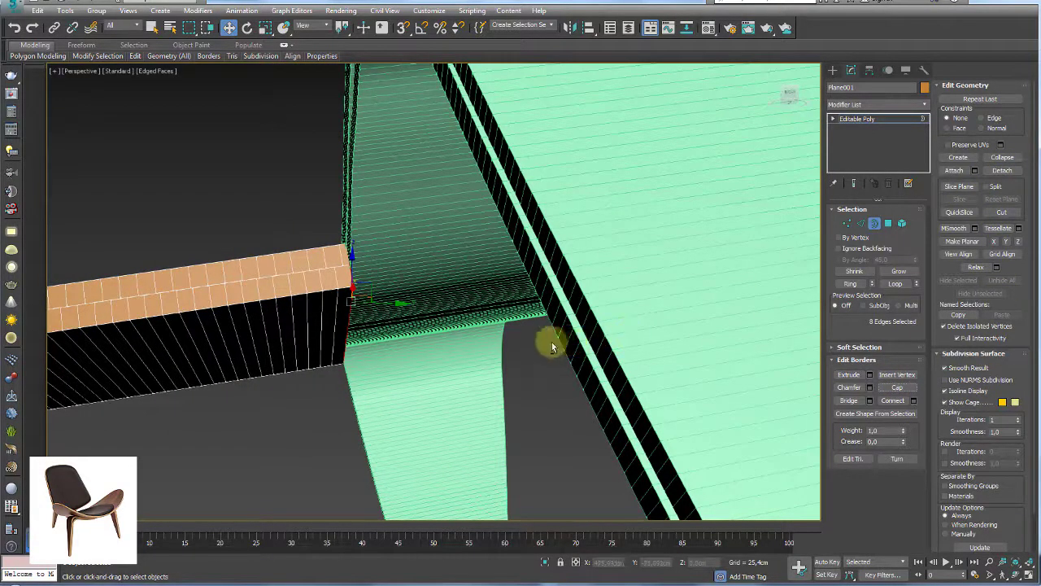
mouse_move(552, 342)
alt+middle_down()
mouse_move(534, 325)
mouse_move(418, 360)
alt+middle_up()
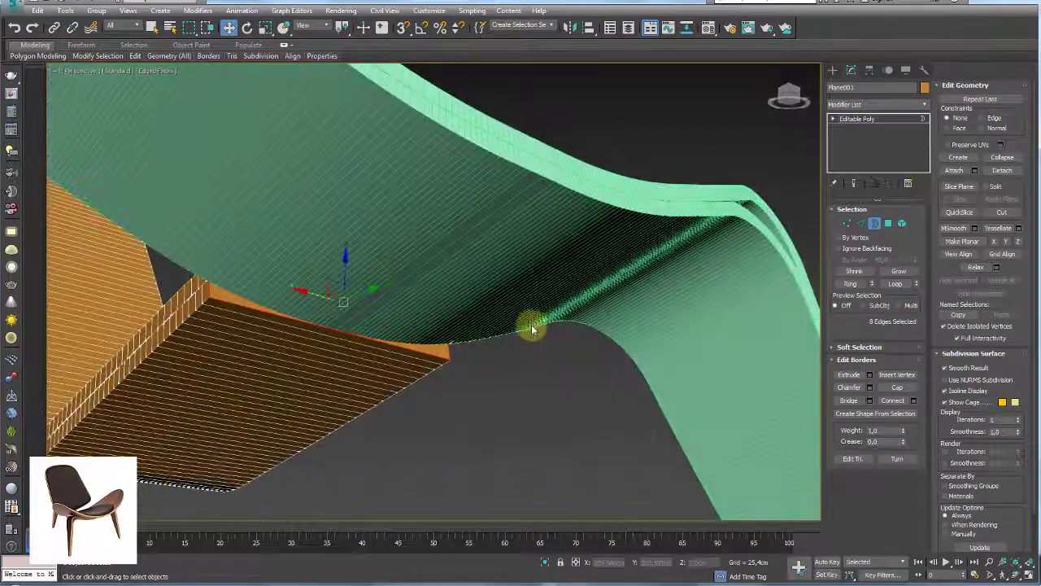
click(875, 119)
mouse_move(567, 212)
alt+middle_down()
mouse_move(536, 285)
mouse_move(558, 279)
mouse_move(670, 304)
mouse_move(662, 295)
mouse_move(502, 328)
mouse_move(484, 358)
alt+middle_up()
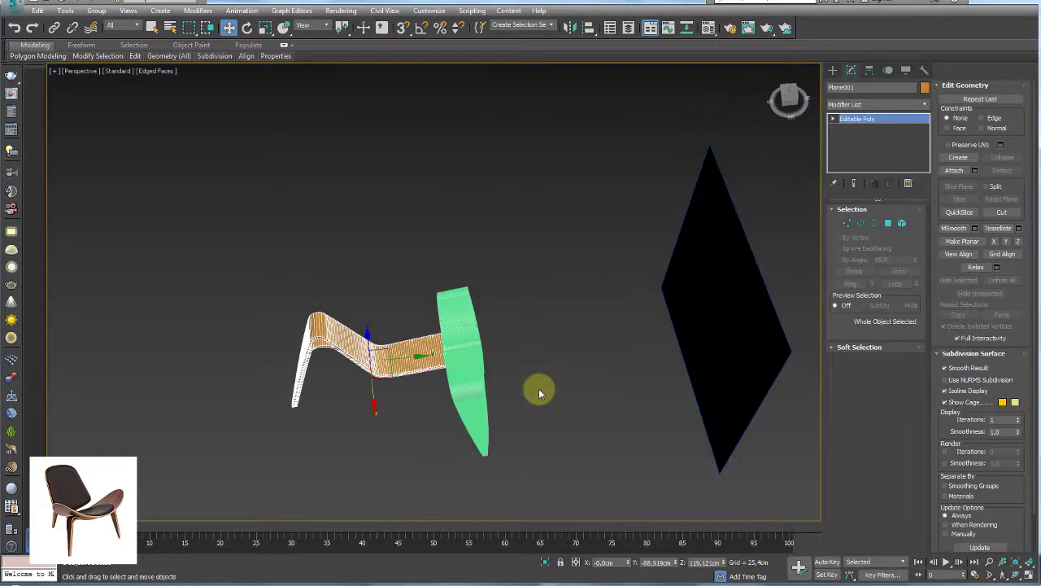
Switch to Top view, deselect everything, and position the reference images folder window.
key(t)
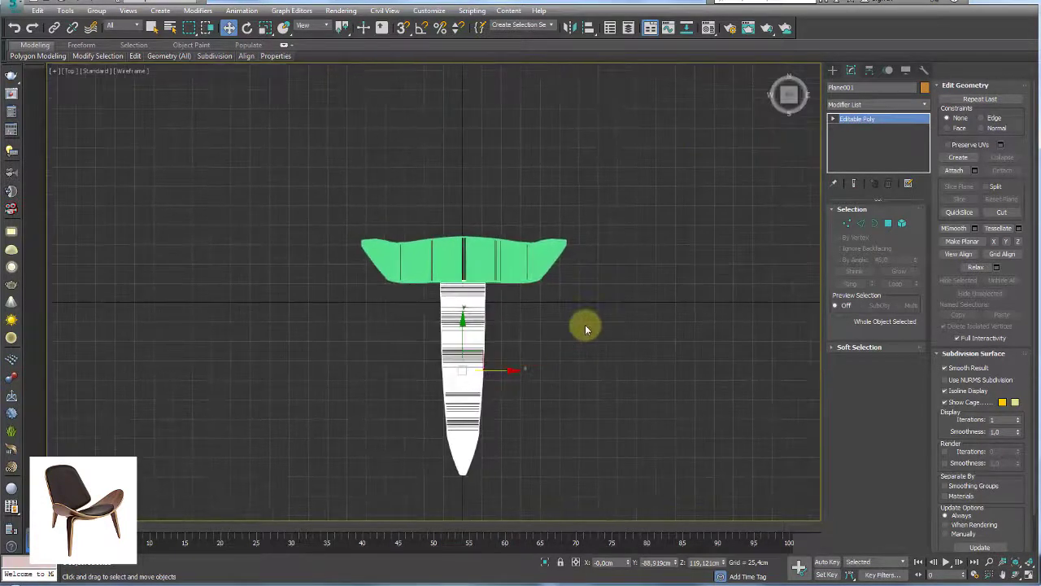
click(585, 328)
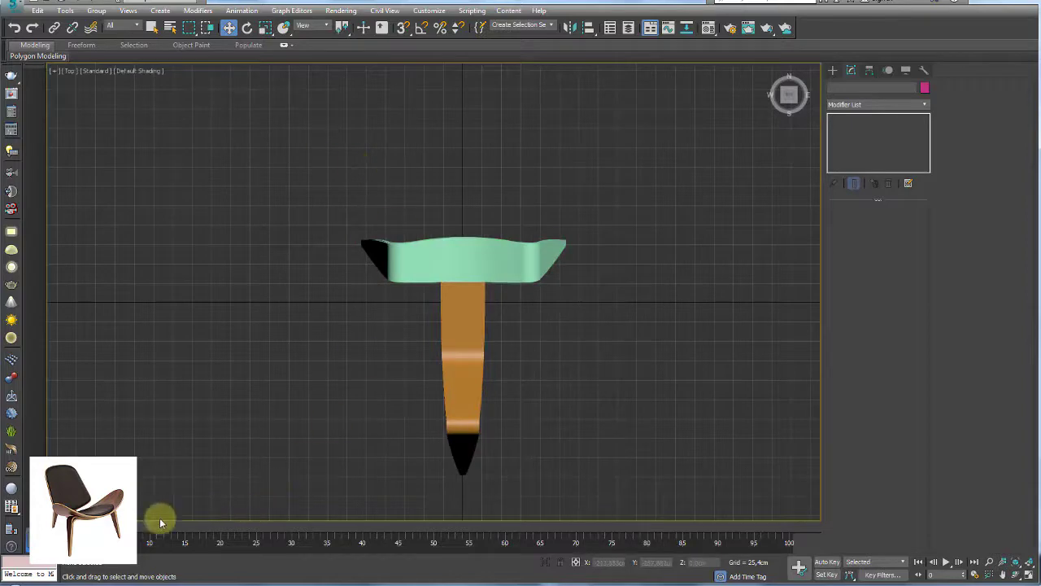
key(alt+Tab)
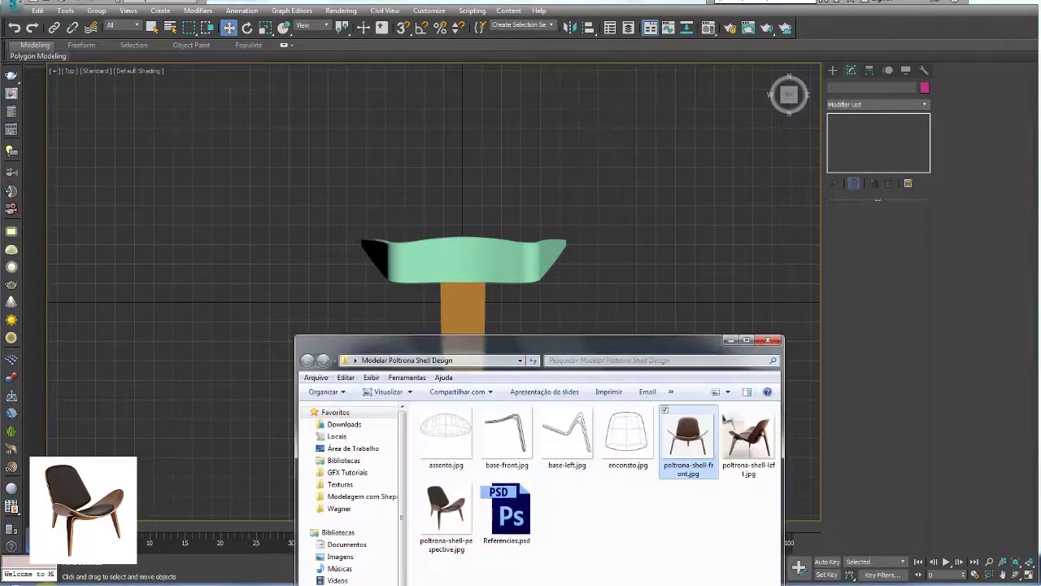
drag(488, 340, 531, 295)
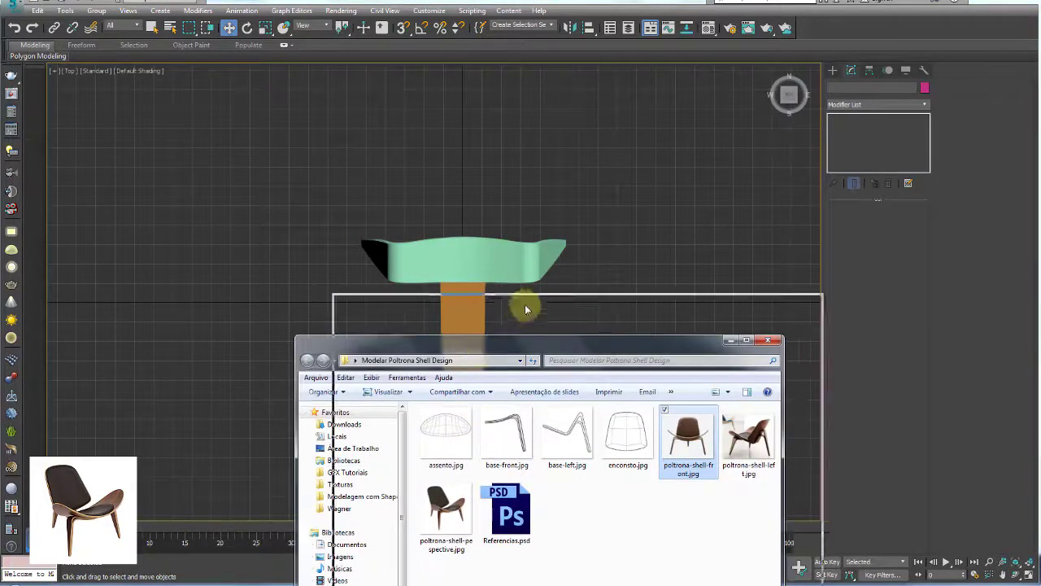
click(637, 194)
scroll(634, 193, down, 4)
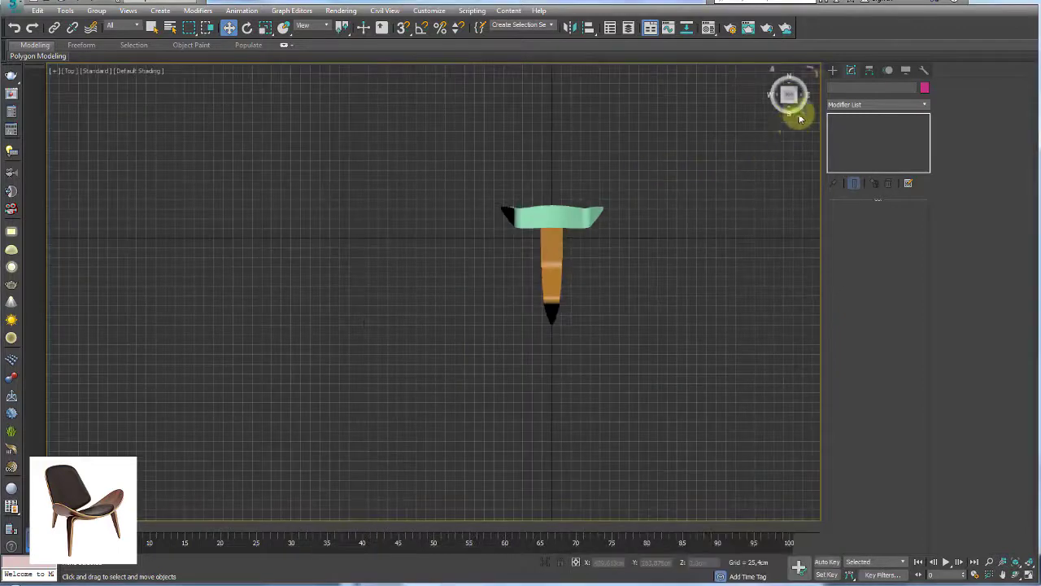
scroll(716, 166, up, 2)
Draw a square plane above the seat and texture it with assento.jpg.
click(833, 70)
click(898, 187)
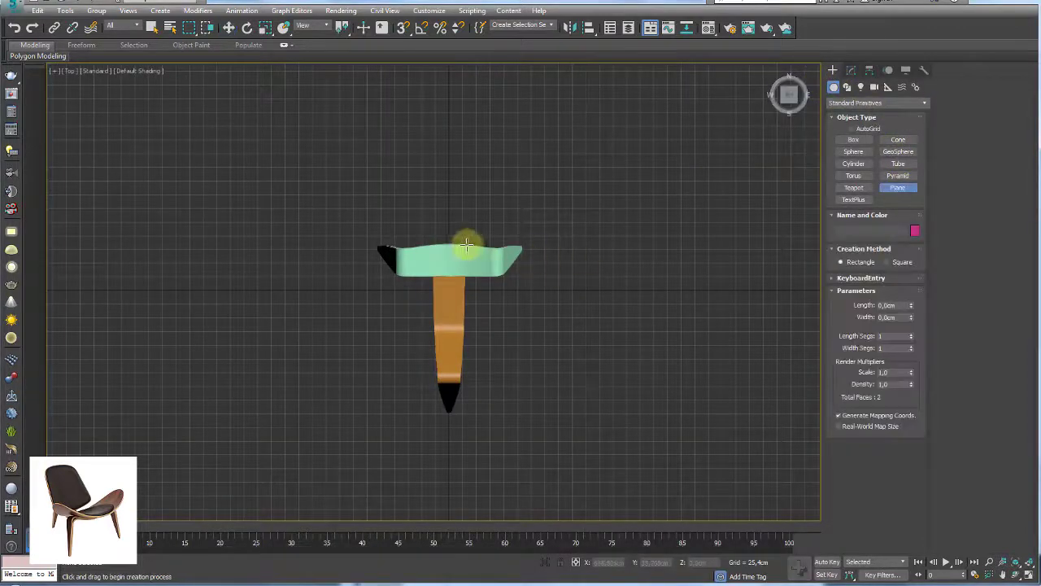
drag(450, 241, 556, 346)
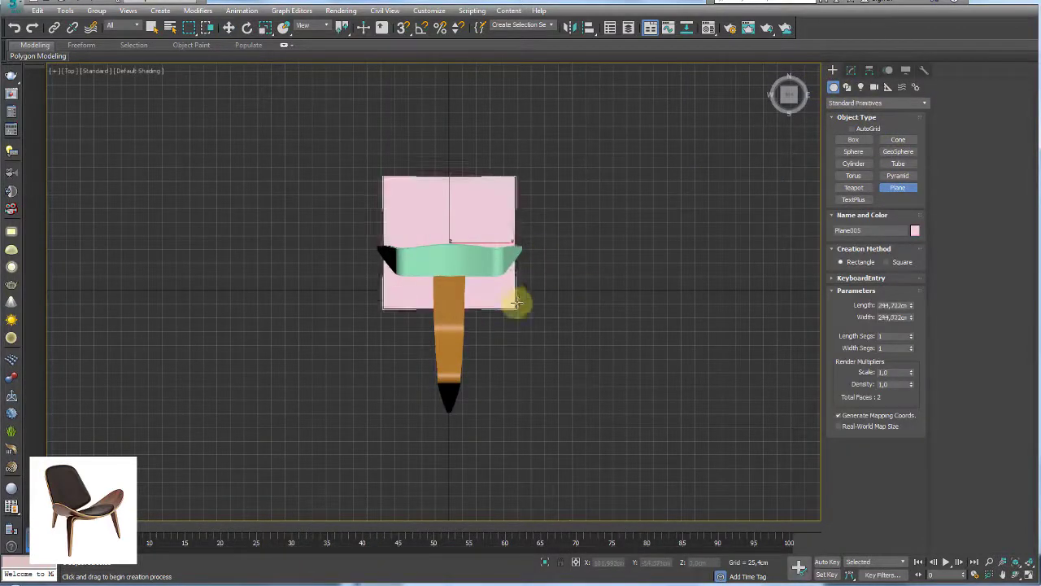
right_click(452, 204)
drag(450, 200, 452, 132)
key(alt+Tab)
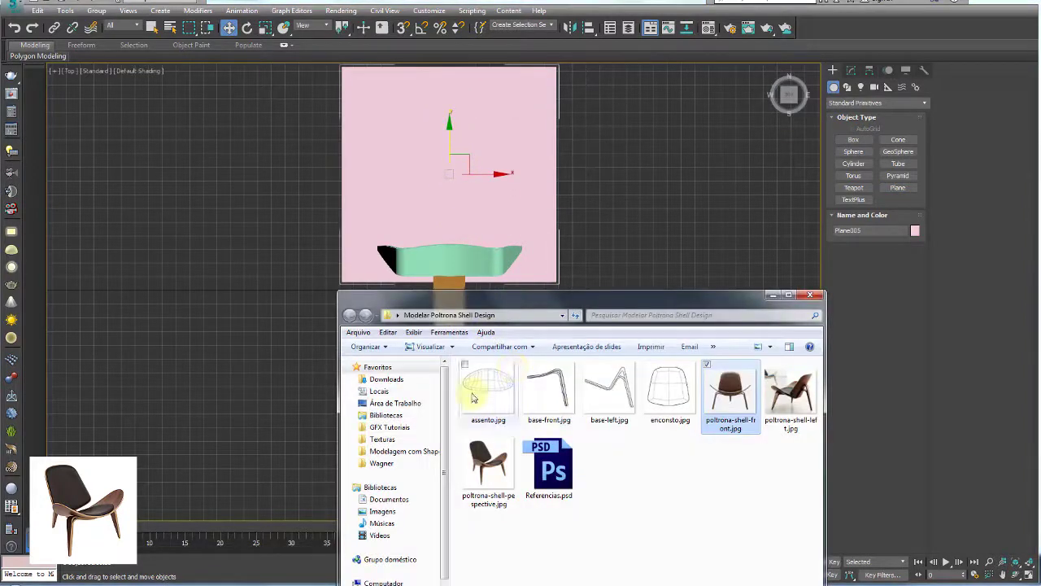
drag(489, 390, 466, 129)
middle_drag(494, 174, 530, 205)
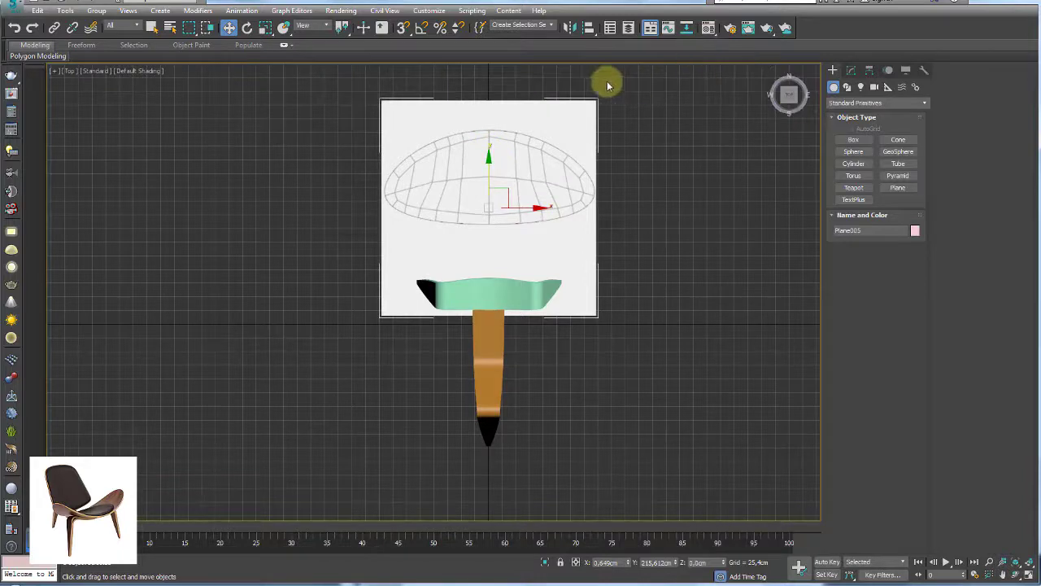
click(569, 27)
Mirror the assento.jpg plane on the Y axis with No Clone, then zoom in.
click(571, 30)
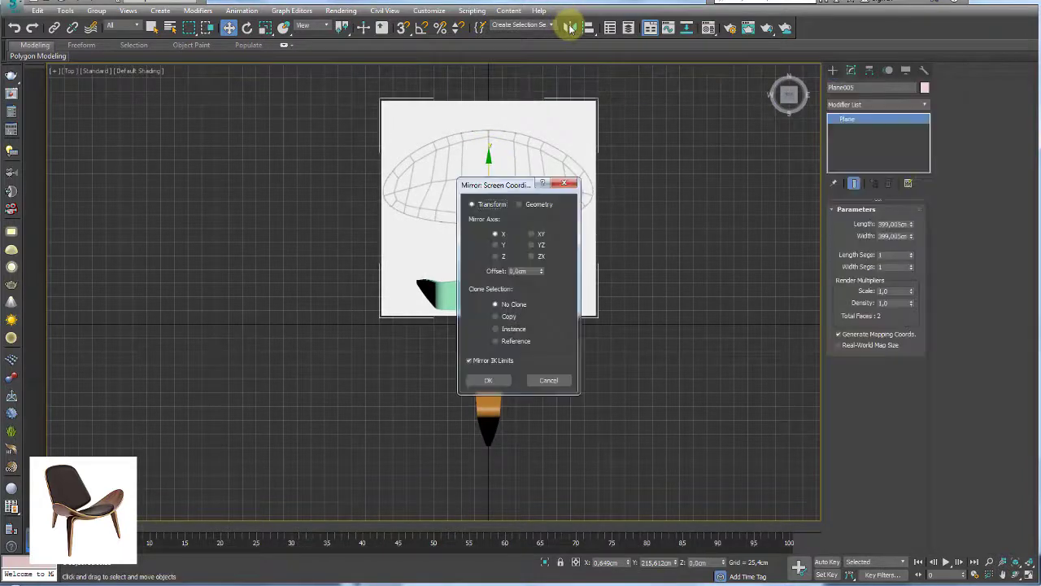
drag(494, 184, 775, 143)
click(777, 204)
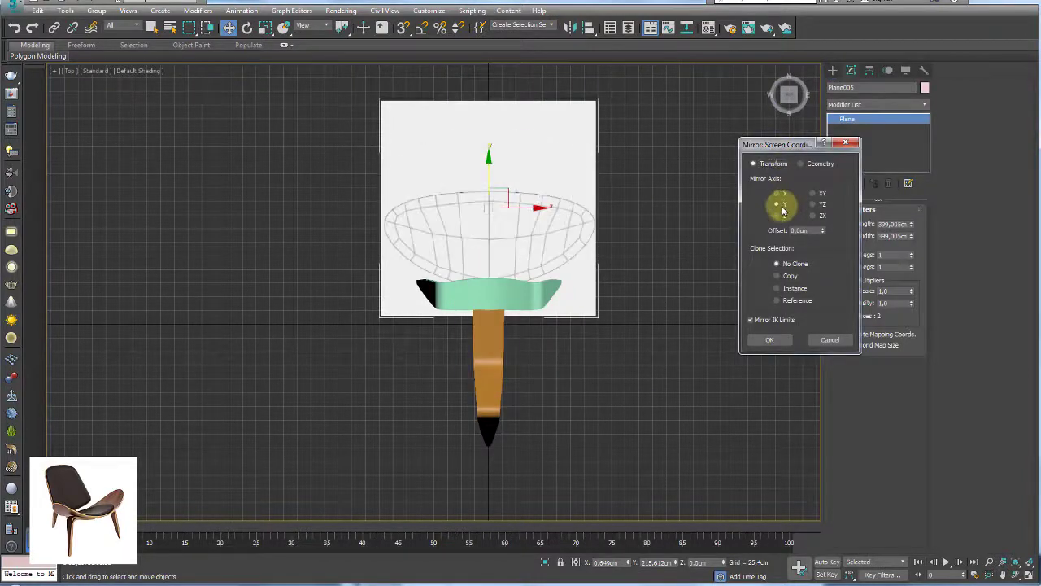
click(772, 341)
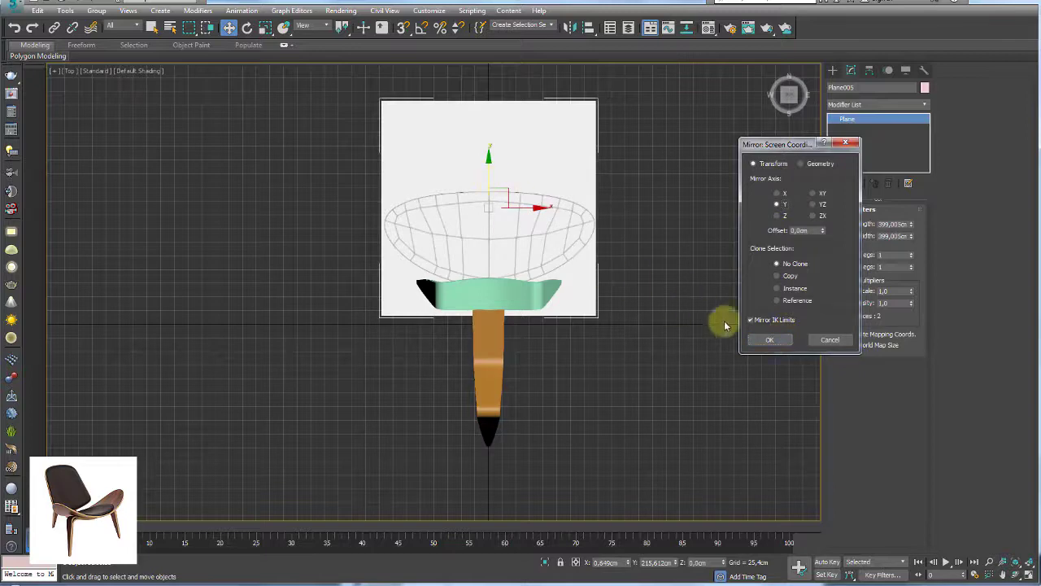
click(766, 340)
click(764, 340)
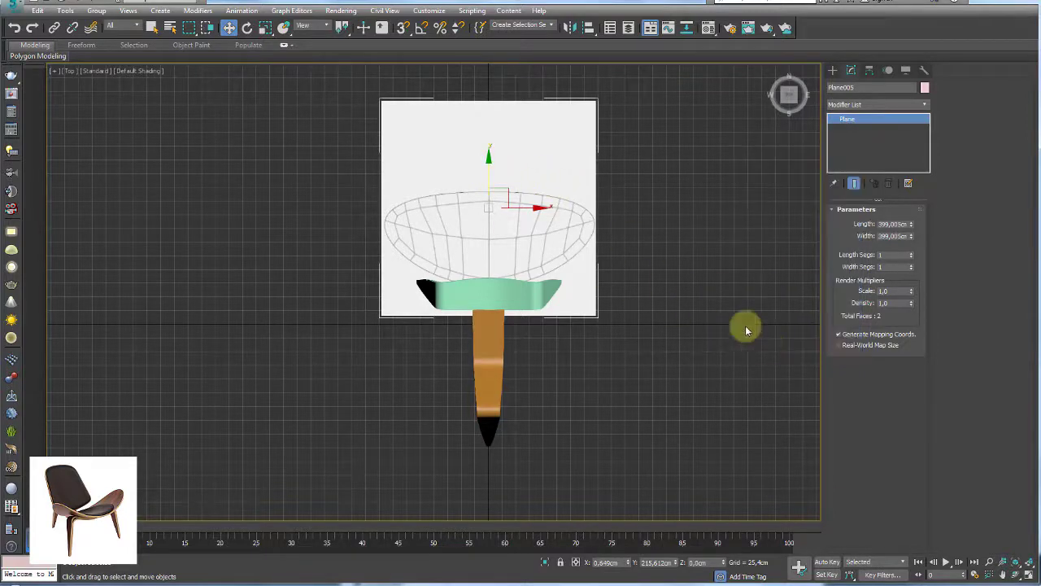
scroll(492, 169, up, 4)
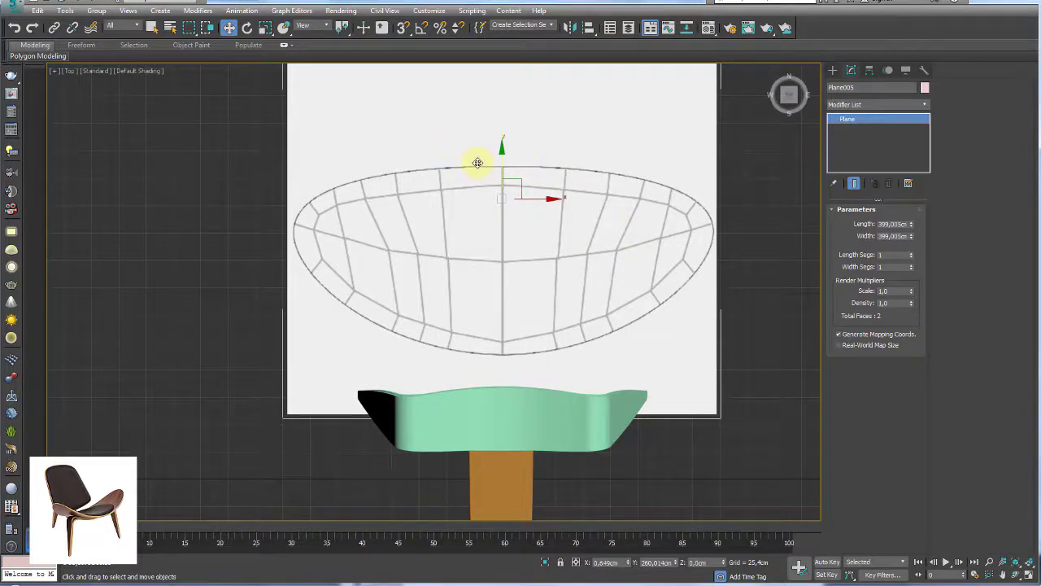
Draw a roughly 145.4 × 310cm plane over the seat outline and make it see-through.
click(833, 70)
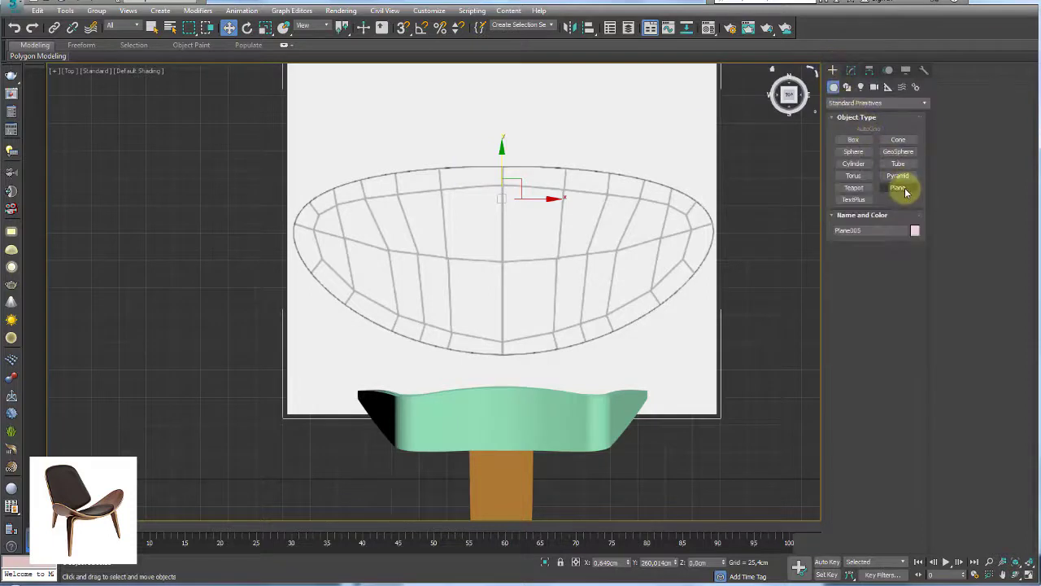
click(898, 188)
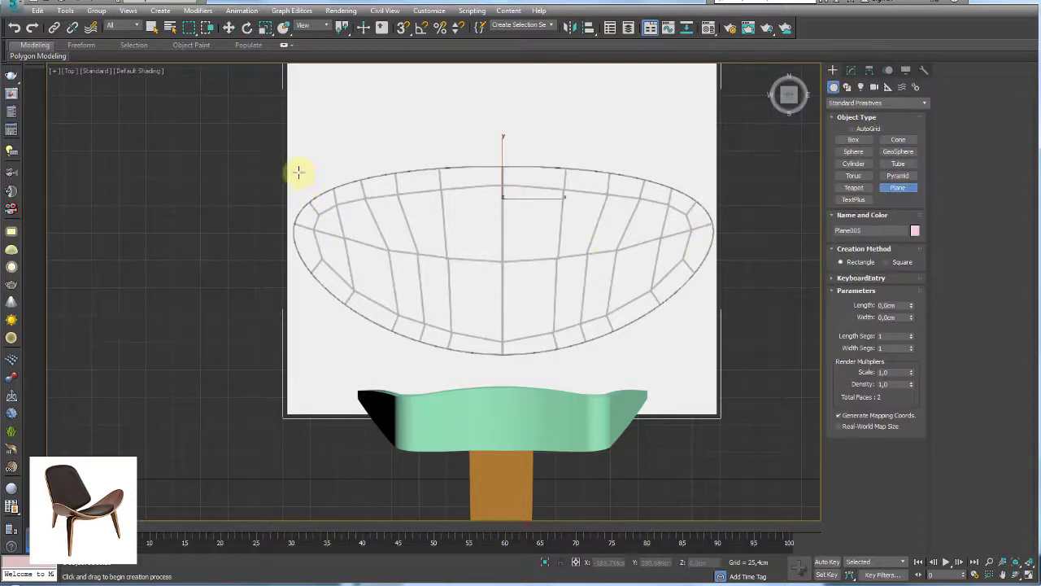
drag(295, 172, 713, 329)
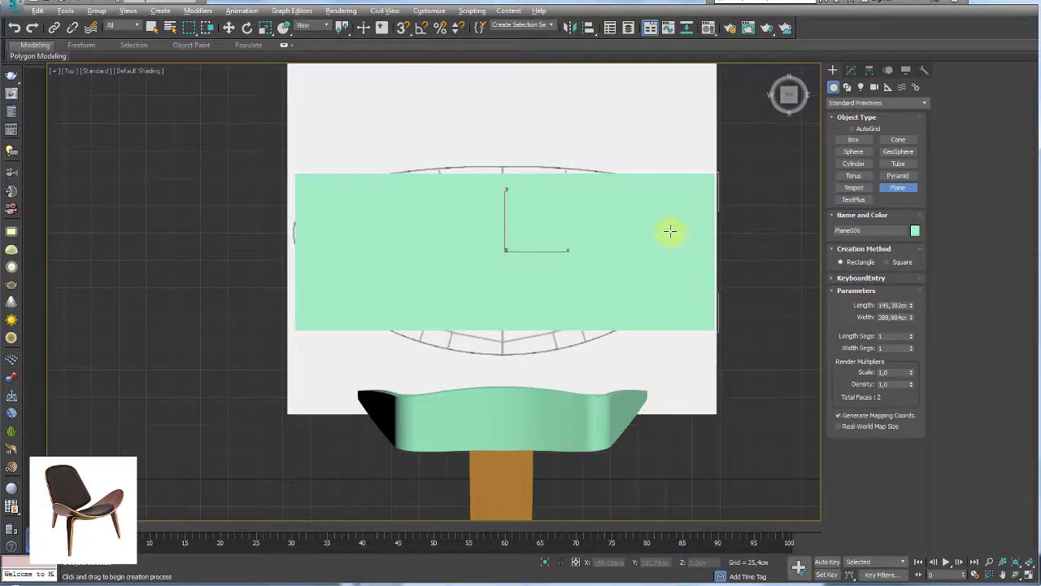
key(alt+x)
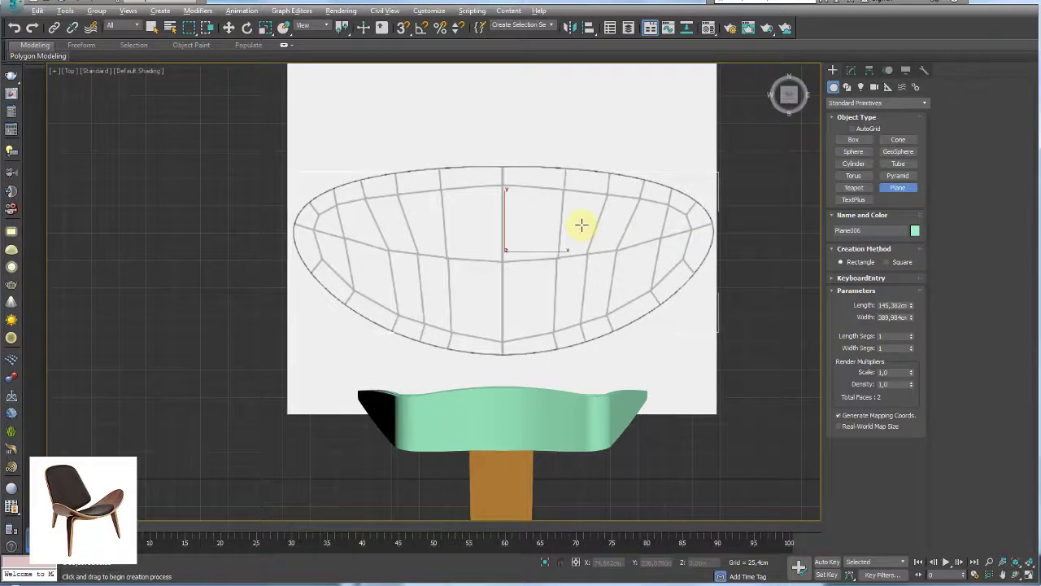
Lower the reference image plane beneath the new plane, then return to Top view.
key(w)
key(p)
mouse_move(669, 216)
alt+middle_down()
mouse_move(681, 257)
mouse_move(643, 366)
mouse_move(602, 228)
alt+middle_up()
drag(552, 193, 548, 232)
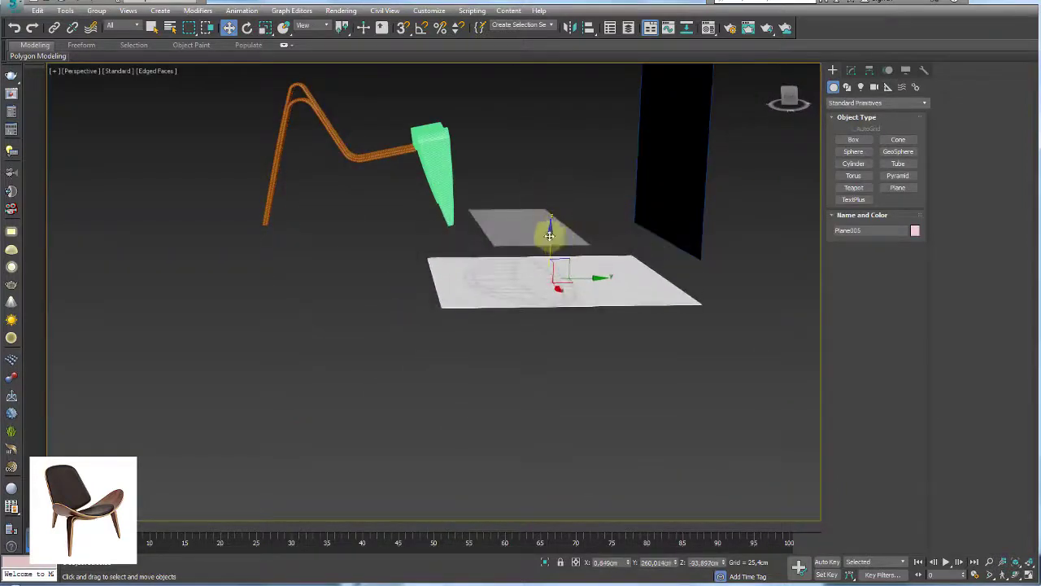
click(516, 232)
mouse_move(515, 232)
alt+middle_down()
mouse_move(589, 301)
mouse_move(513, 302)
mouse_move(566, 304)
mouse_move(574, 236)
alt+middle_up()
key(t)
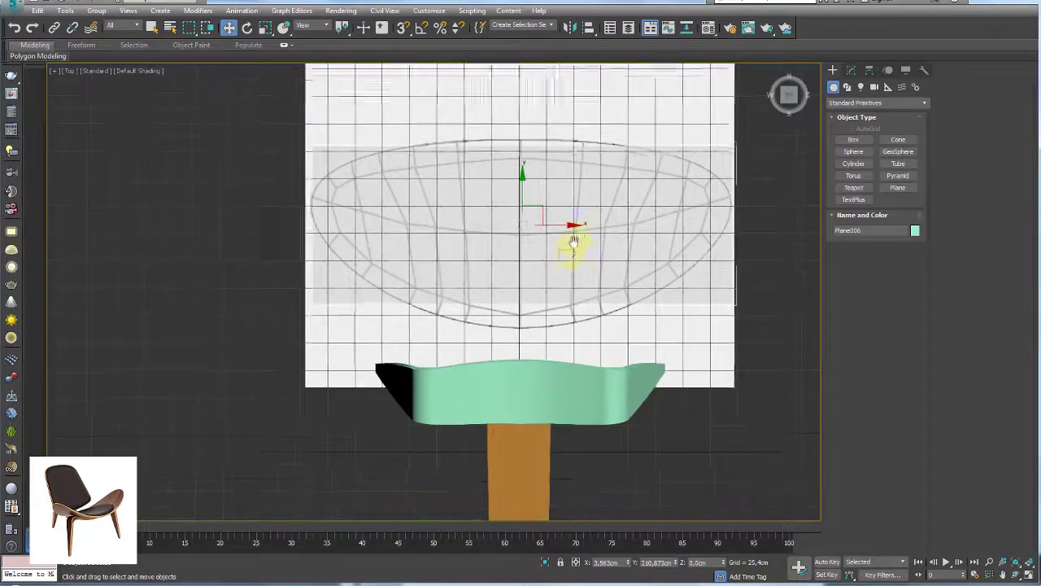
Convert Plane006 to Editable Poly, connect a centre edge, and delete the right half.
right_click(521, 210)
mouse_move(574, 342)
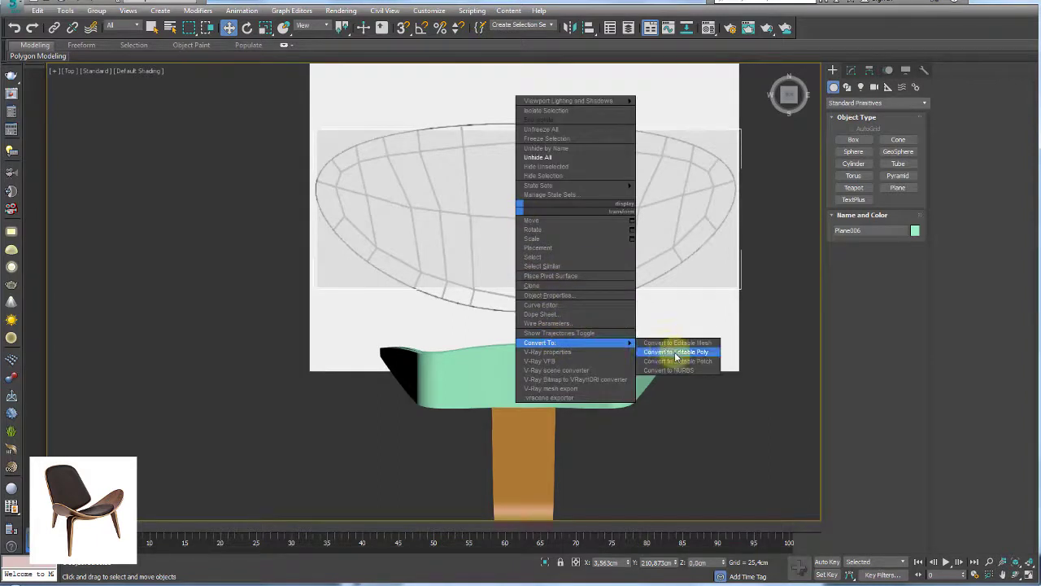
click(675, 352)
click(862, 223)
click(570, 132)
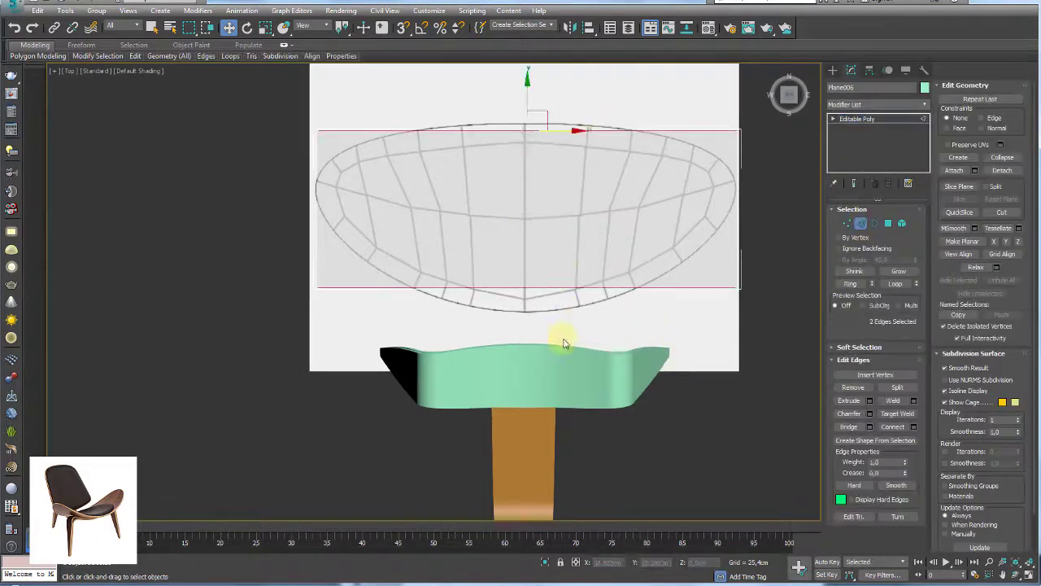
ctrl+click(528, 287)
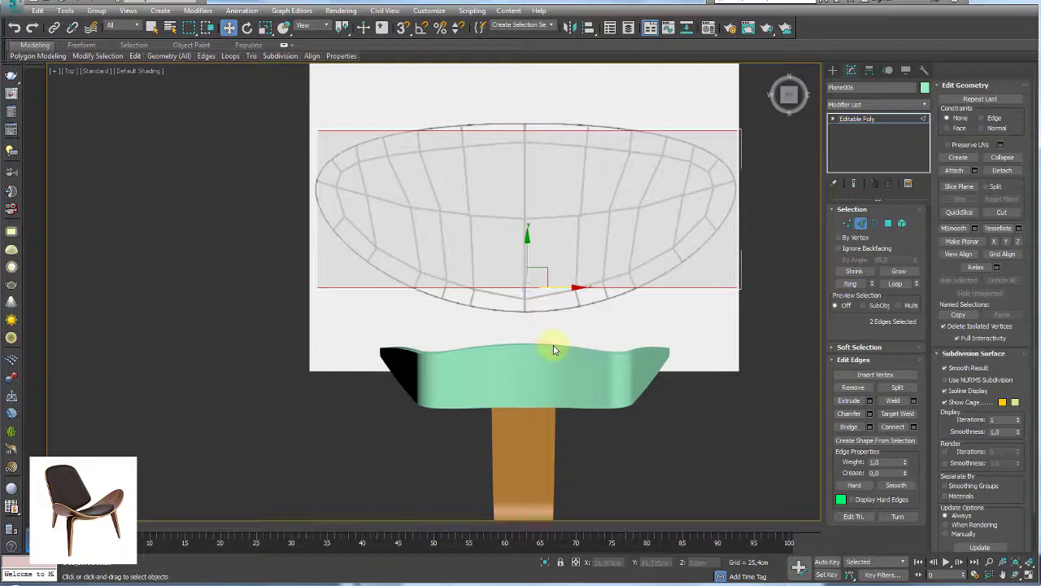
click(895, 427)
click(889, 223)
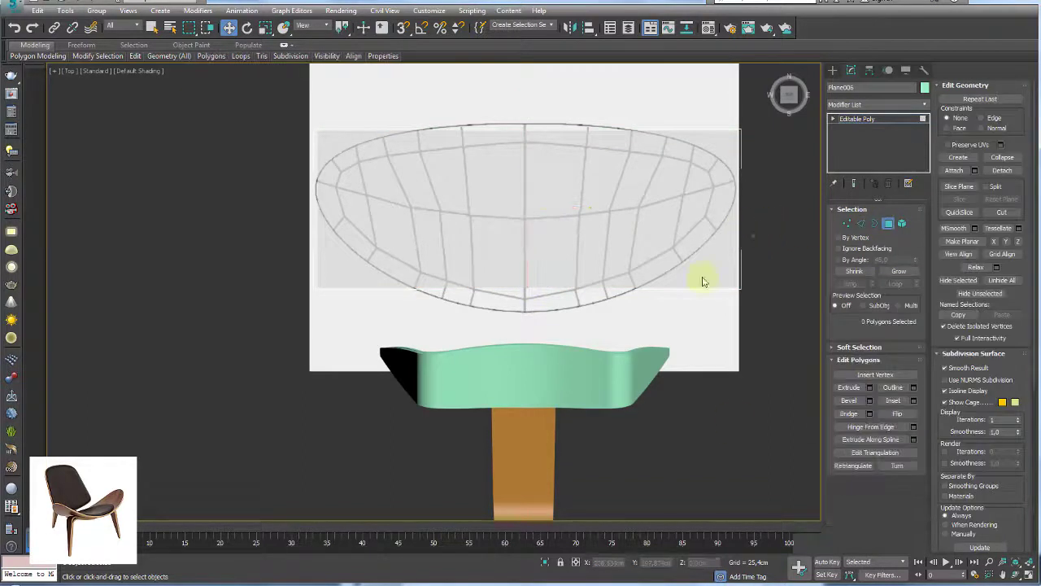
click(693, 276)
key(Delete)
Move the centre and left corner vertices onto the seat outline, then turn see-through off.
key(1)
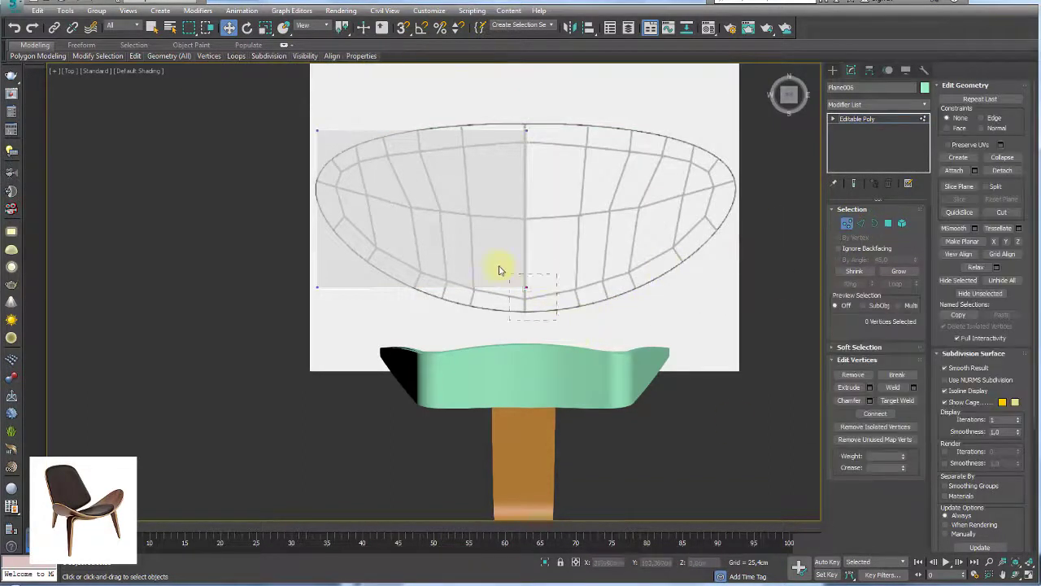
drag(527, 255, 527, 272)
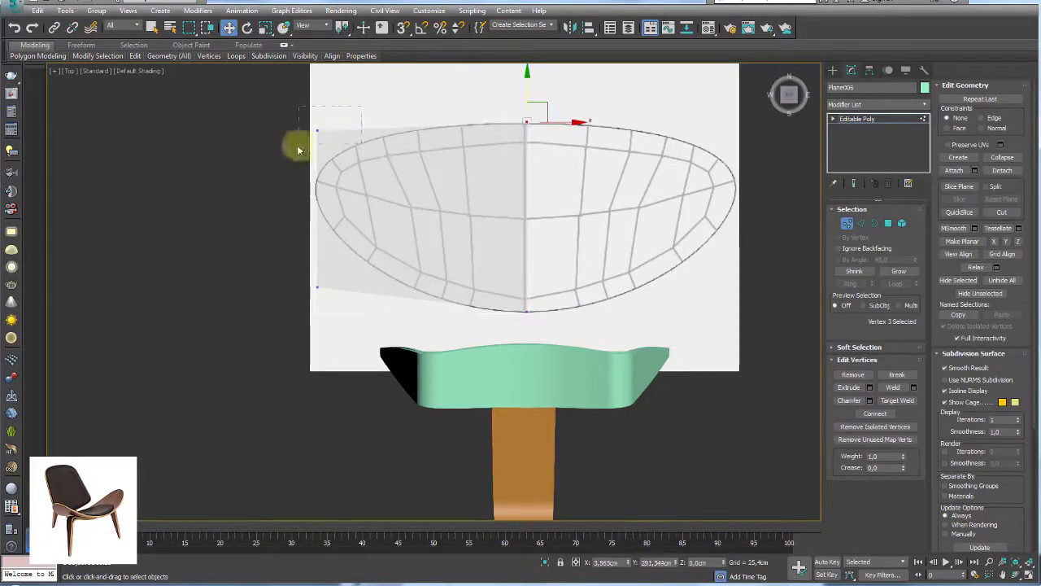
mouse_move(298, 144)
mouse_down()
mouse_move(334, 109)
mouse_move(353, 134)
mouse_up()
click(319, 285)
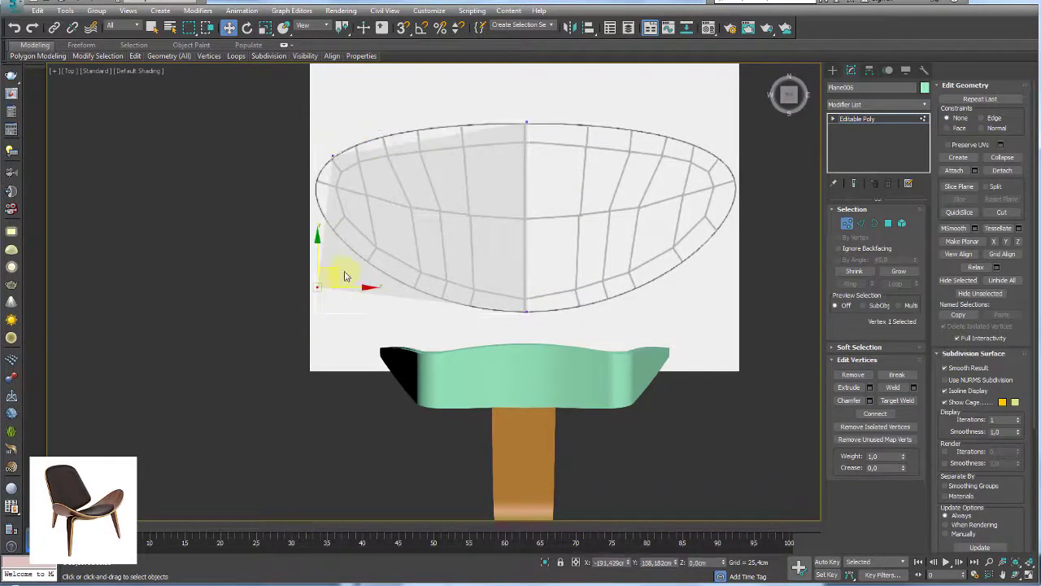
drag(349, 274, 353, 239)
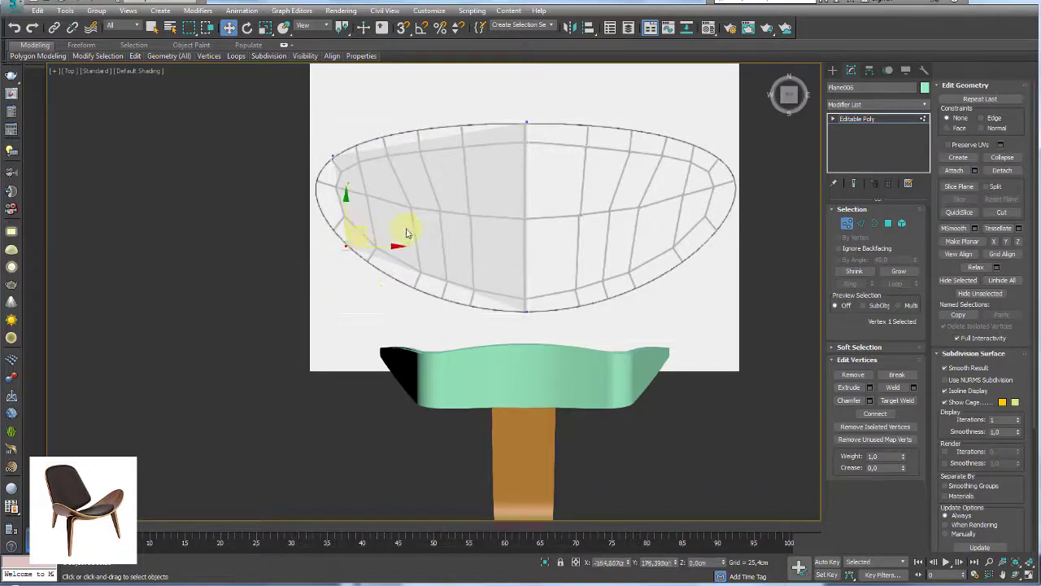
key(F4)
middle_drag(425, 229, 453, 229)
key(F4)
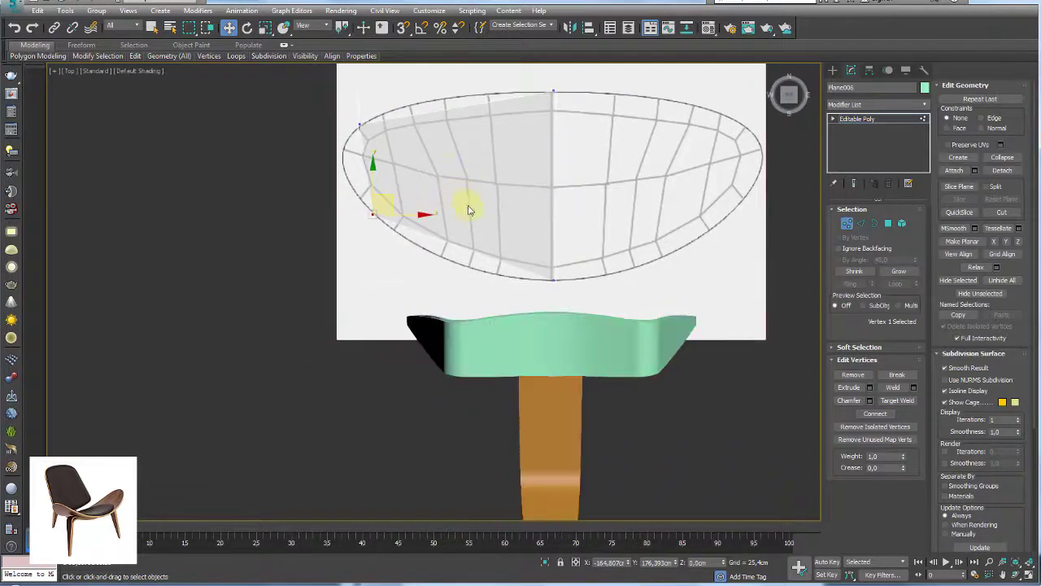
key(alt+x)
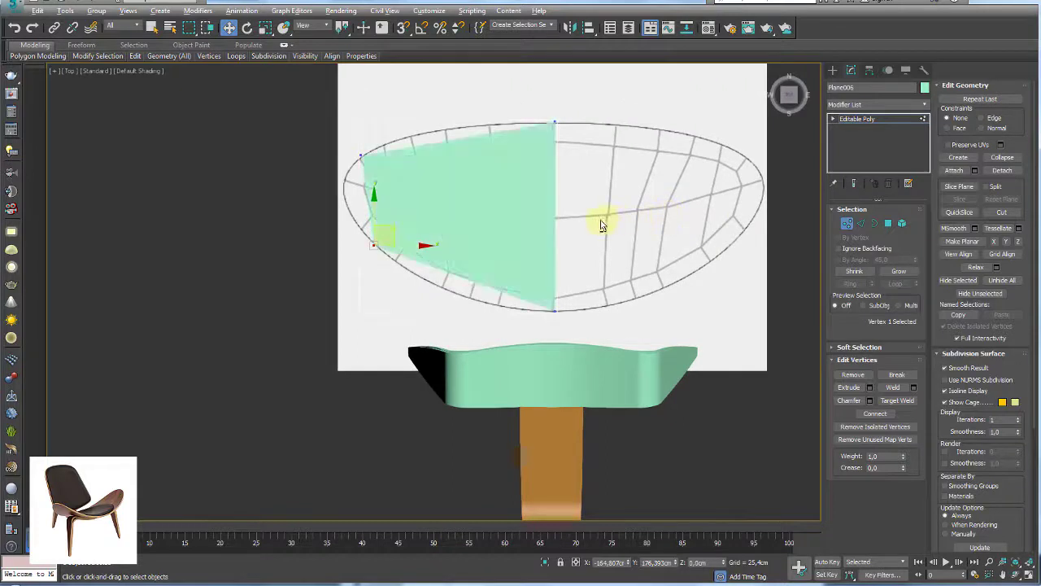
Change the seat plane's object colour to blue.
click(925, 87)
click(672, 225)
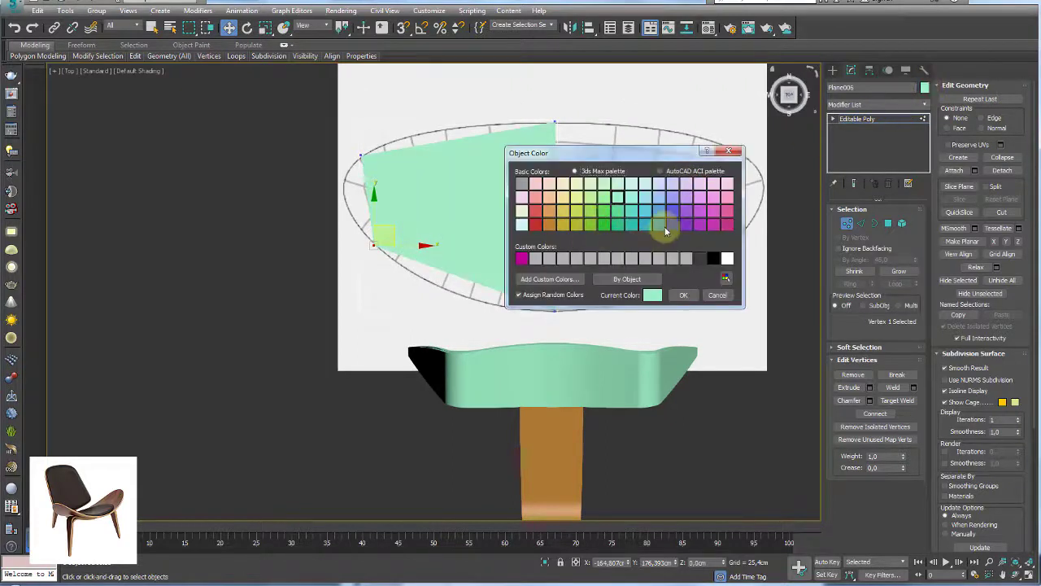
click(686, 295)
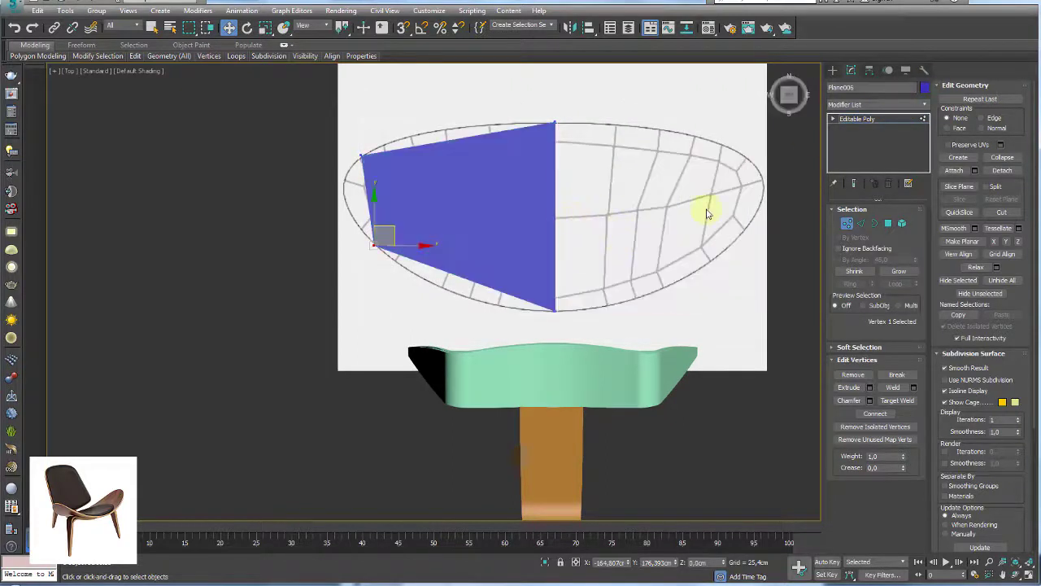
Select edges across the blue plane and move a left-edge vertex onto the seat outline.
click(861, 224)
middle_drag(585, 205, 627, 204)
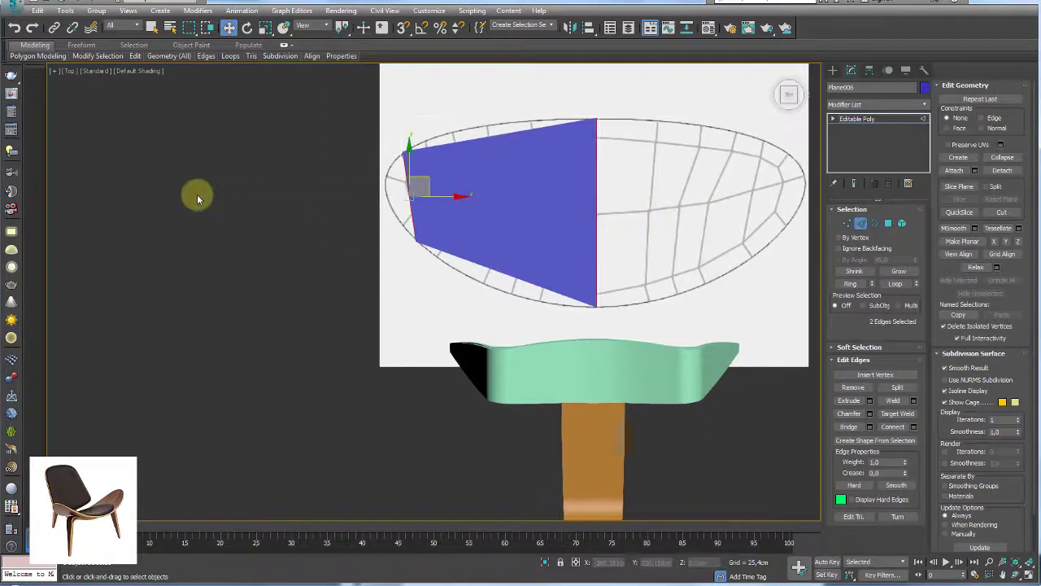
click(847, 223)
scroll(441, 208, up, 2)
click(383, 198)
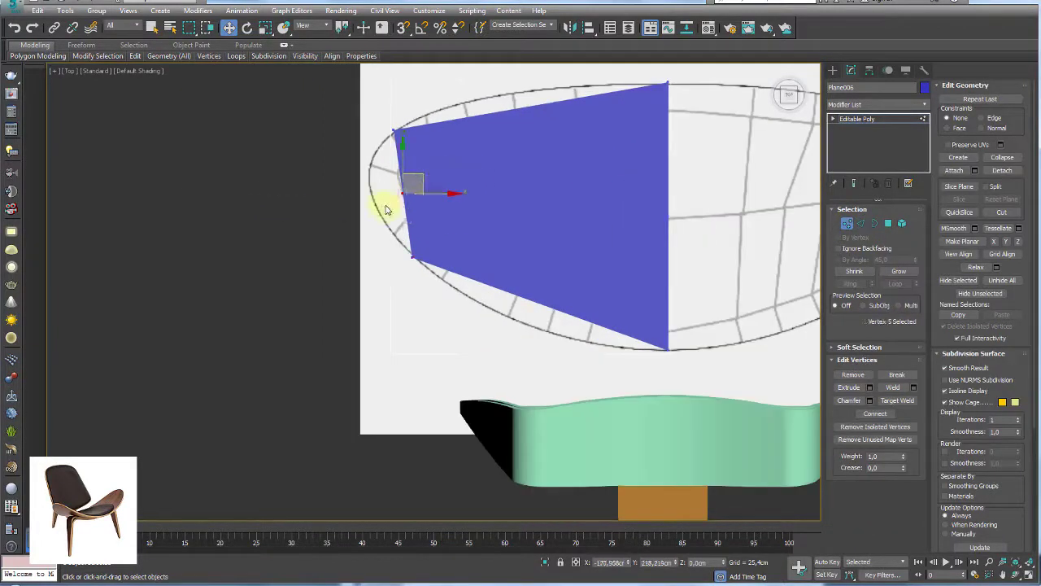
key(F4)
mouse_move(418, 174)
mouse_down()
mouse_move(387, 156)
mouse_move(378, 167)
mouse_up()
middle_drag(621, 186, 622, 195)
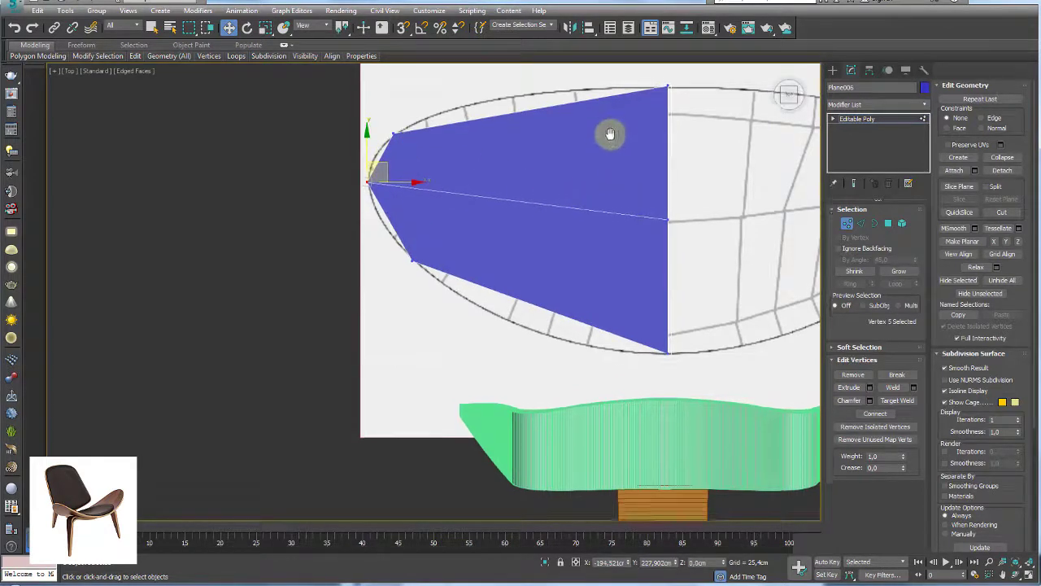
Connect the selected edges with a new edge and place its top and bottom vertices on the outline.
click(861, 223)
ctrl+click(530, 307)
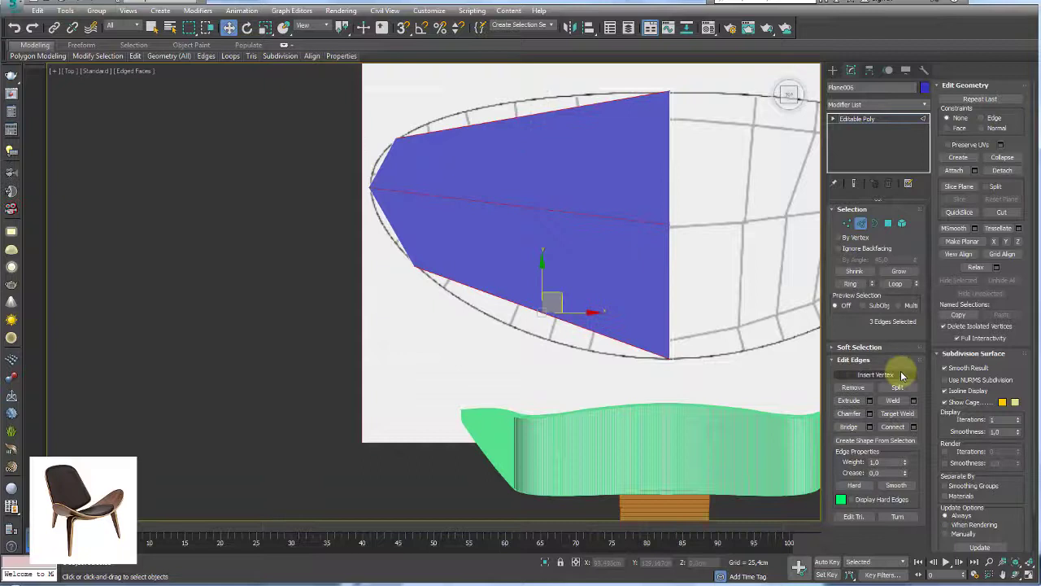
click(893, 427)
click(847, 223)
click(553, 296)
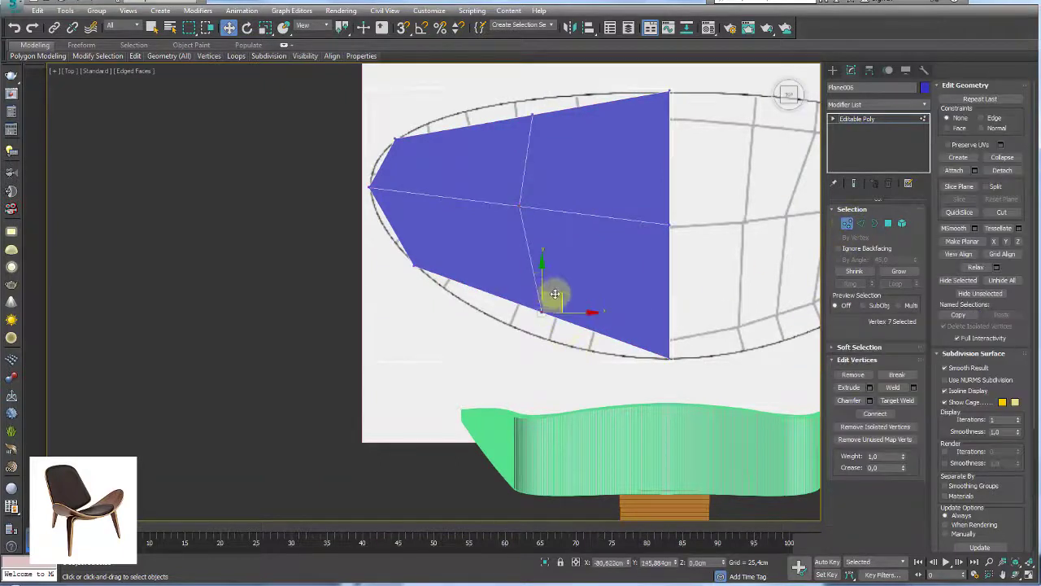
drag(554, 293, 540, 313)
click(533, 113)
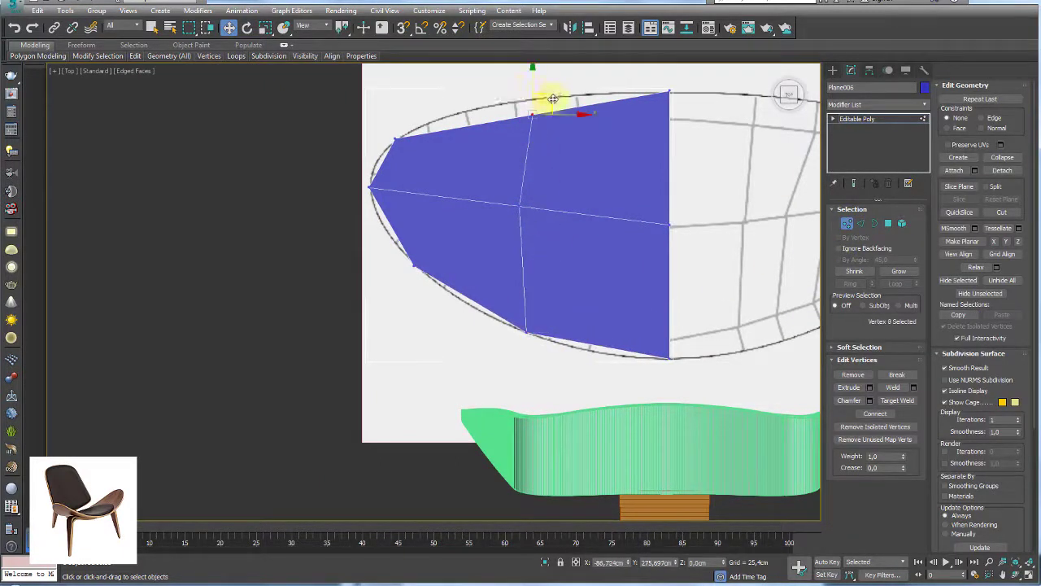
drag(552, 99, 536, 88)
Adjust the edge selection across the blue plane's rim and left edges.
click(861, 223)
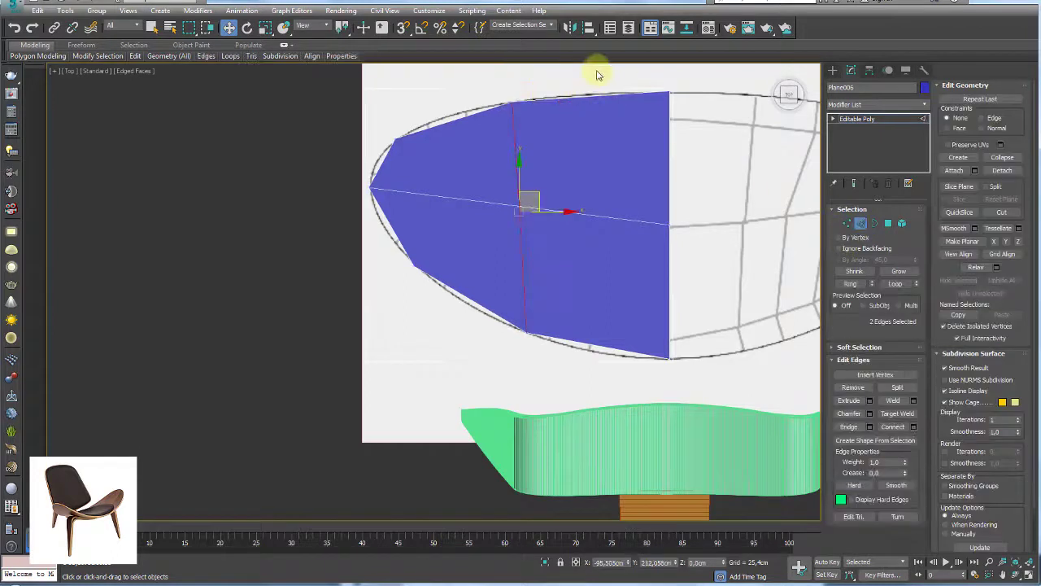
ctrl+click(606, 350)
ctrl+click(472, 105)
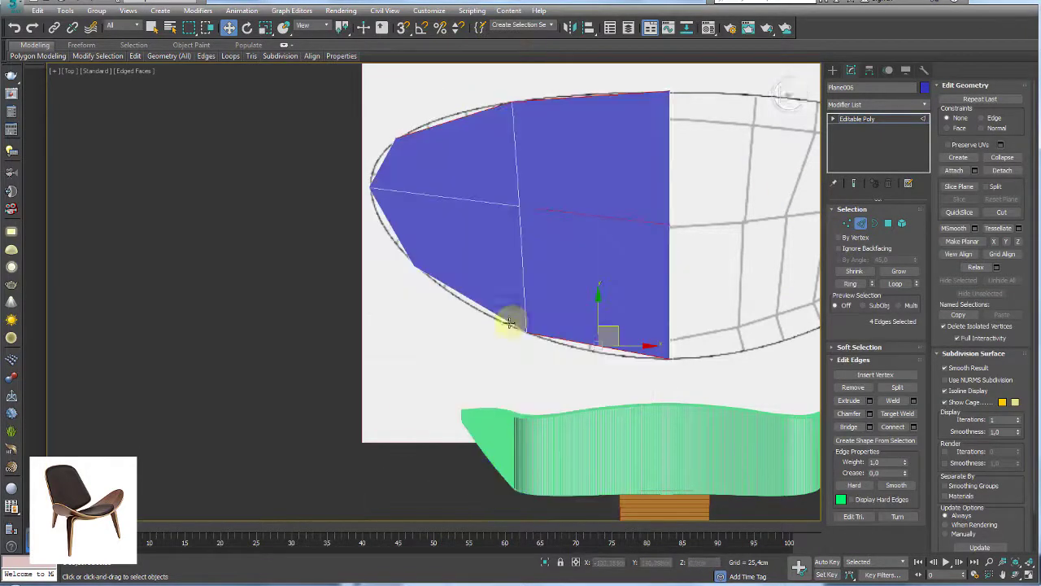
ctrl+click(454, 229)
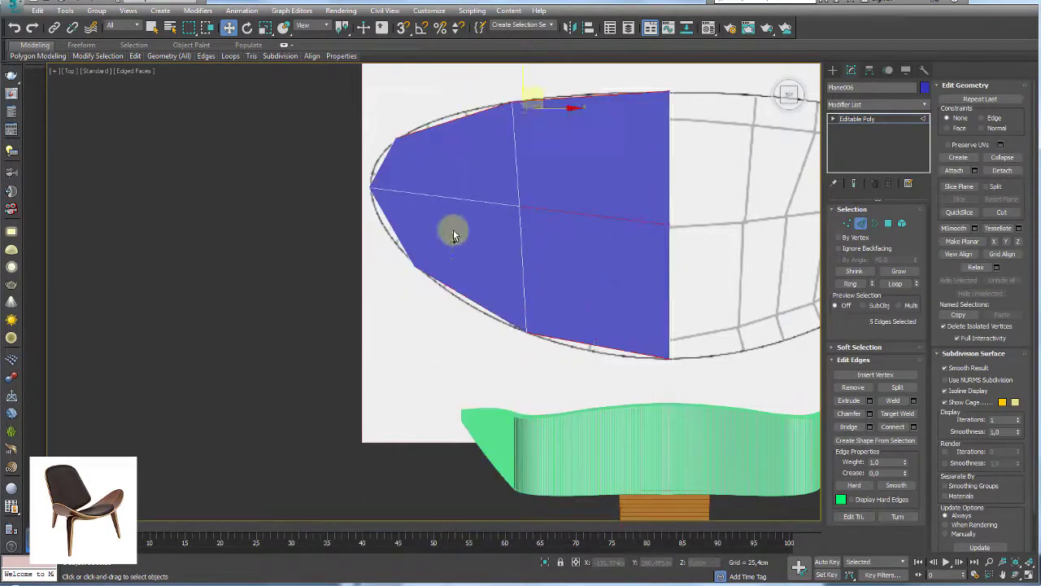
ctrl+click(417, 193)
ctrl+click(551, 210)
click(368, 157)
ctrl+click(421, 163)
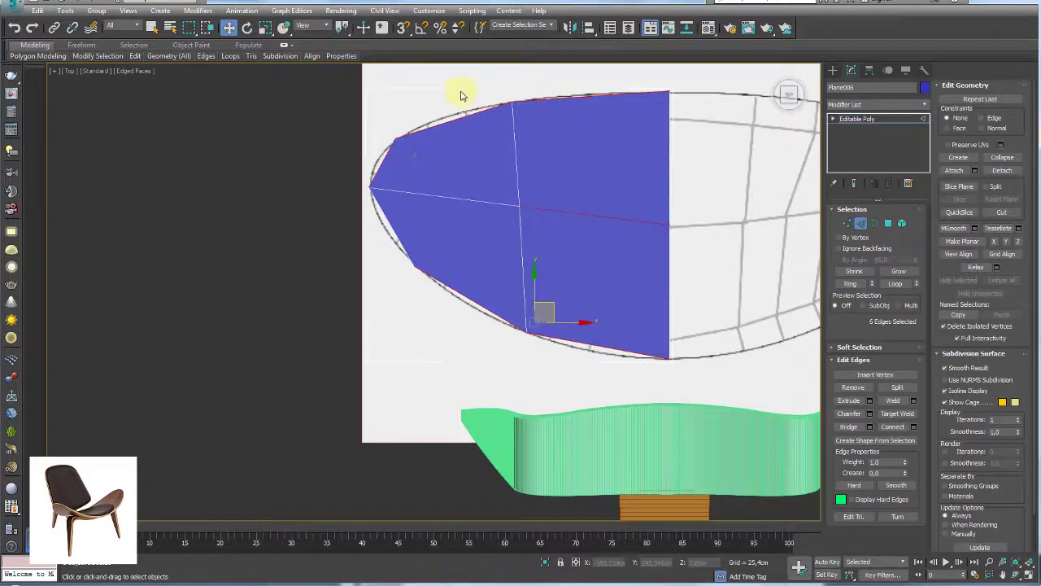
ctrl+click(504, 304)
Connect the three right-side edges with a new vertical edge and select its end vertices.
click(593, 94)
ctrl+click(593, 178)
ctrl+click(593, 351)
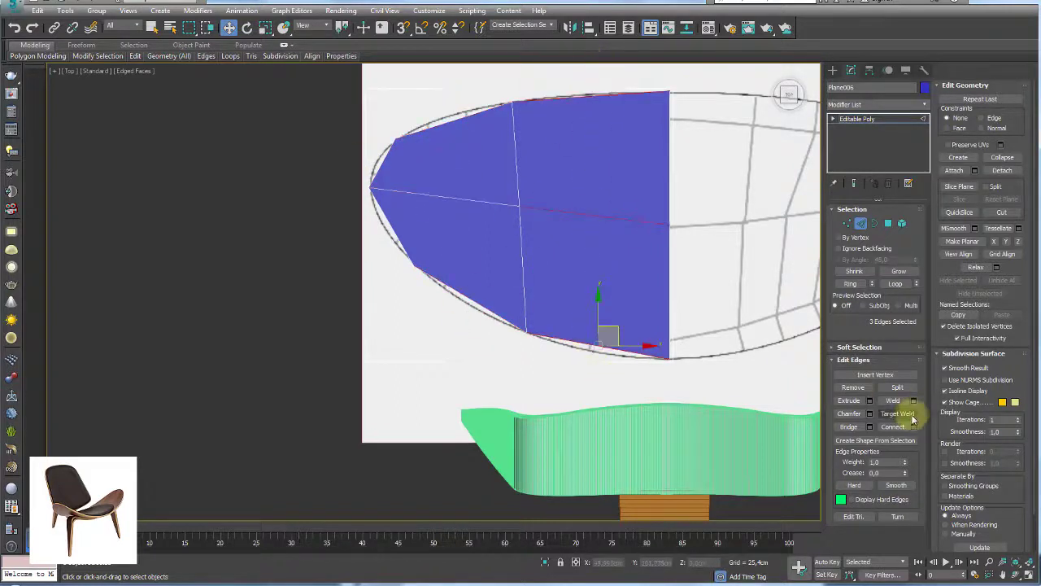
key(ctrl+shift+e)
click(847, 223)
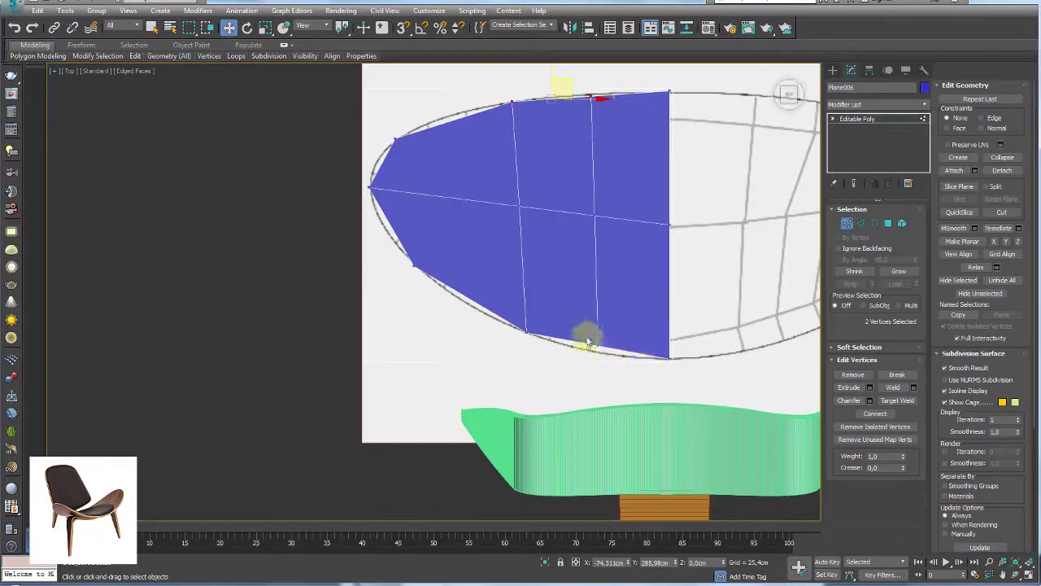
click(598, 341)
click(599, 89)
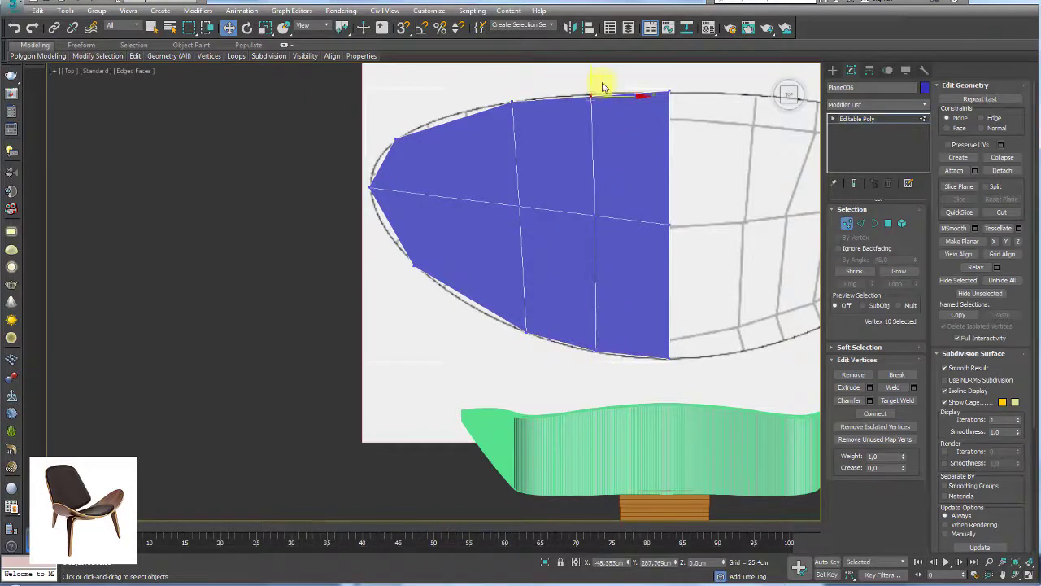
Connect the three left edges and pull the new edge's end vertices onto the seat outline.
middle_drag(453, 104, 471, 109)
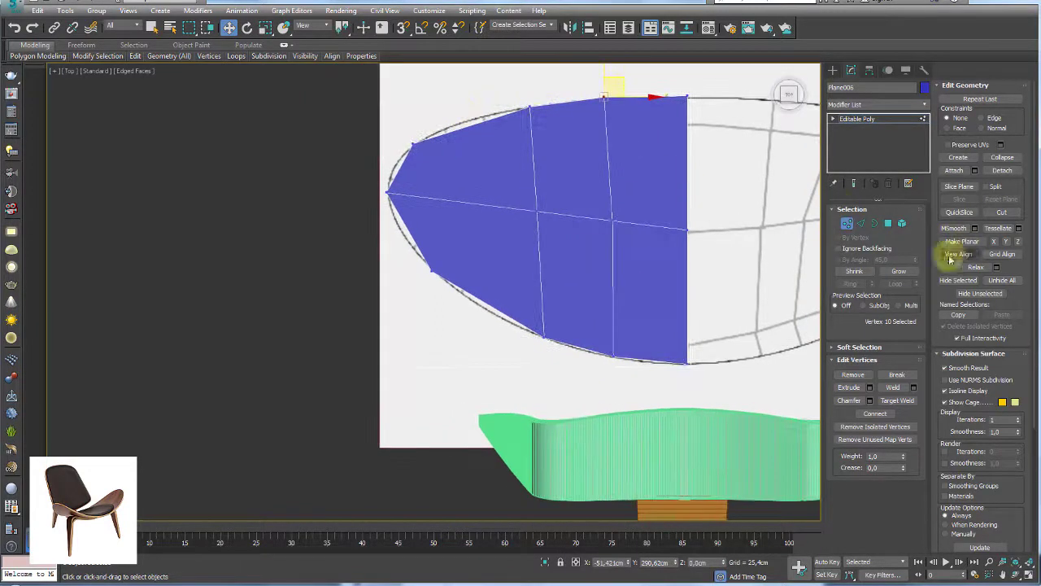
key(2)
click(468, 292)
ctrl+click(464, 200)
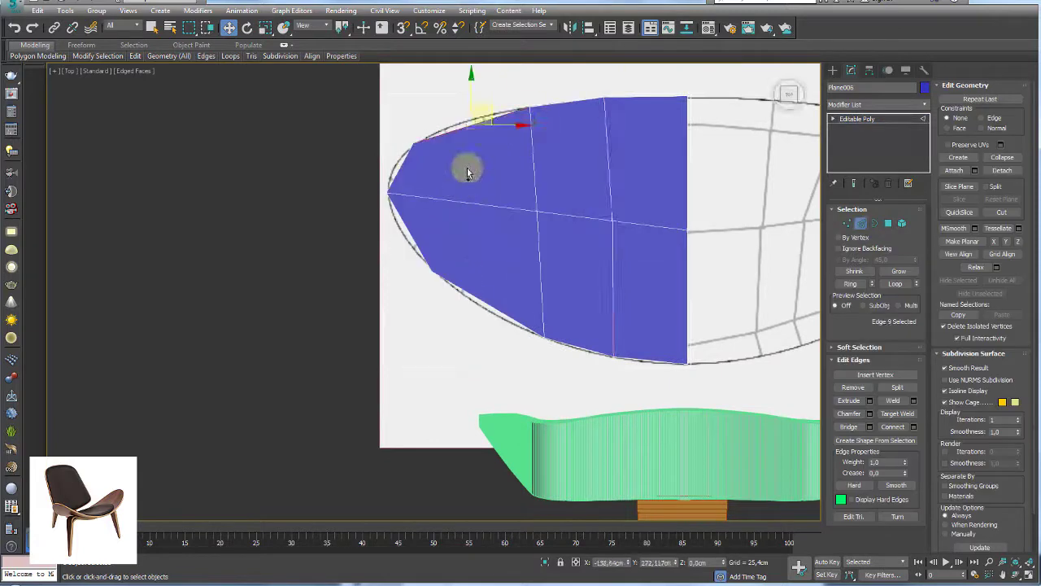
ctrl+click(464, 128)
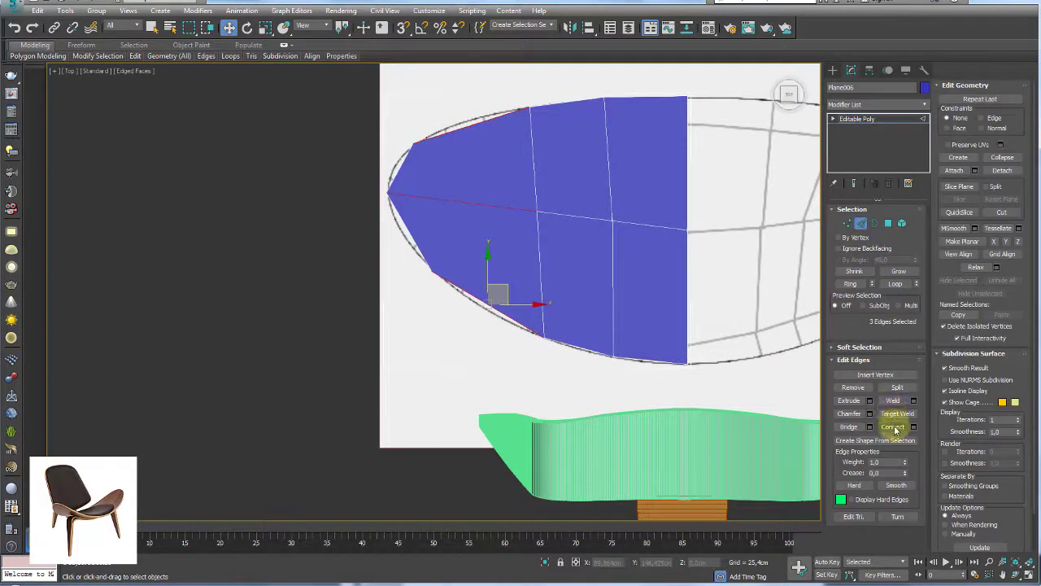
click(872, 282)
click(842, 222)
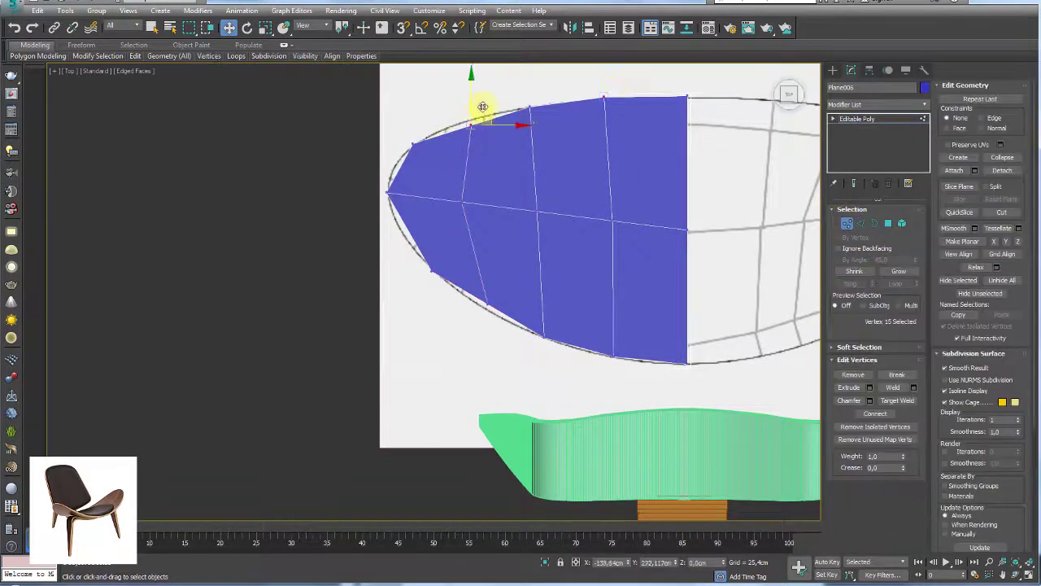
drag(482, 107, 476, 102)
click(486, 304)
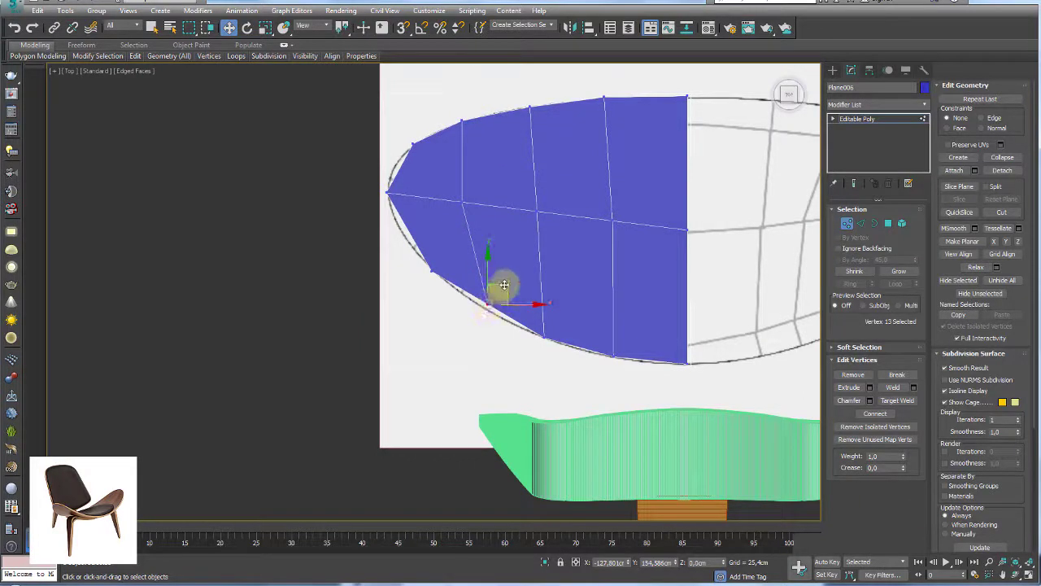
drag(505, 285, 491, 289)
Select the ring of vertical edges and connect two horizontal edge loops across the patch.
click(860, 223)
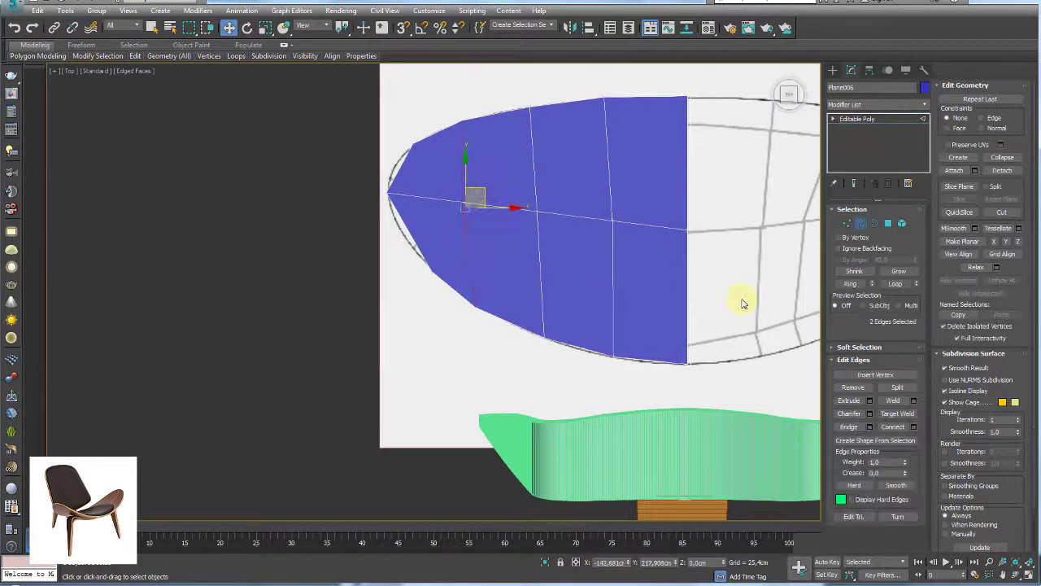
click(688, 301)
click(850, 283)
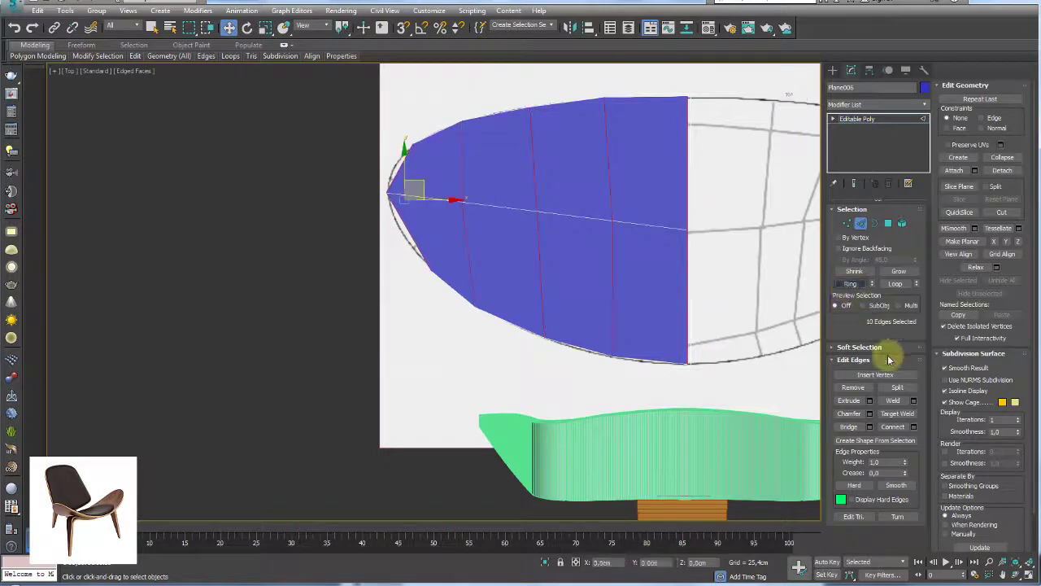
click(892, 426)
Nudge two left border vertices onto the outline, then select the whole seat element.
key(1)
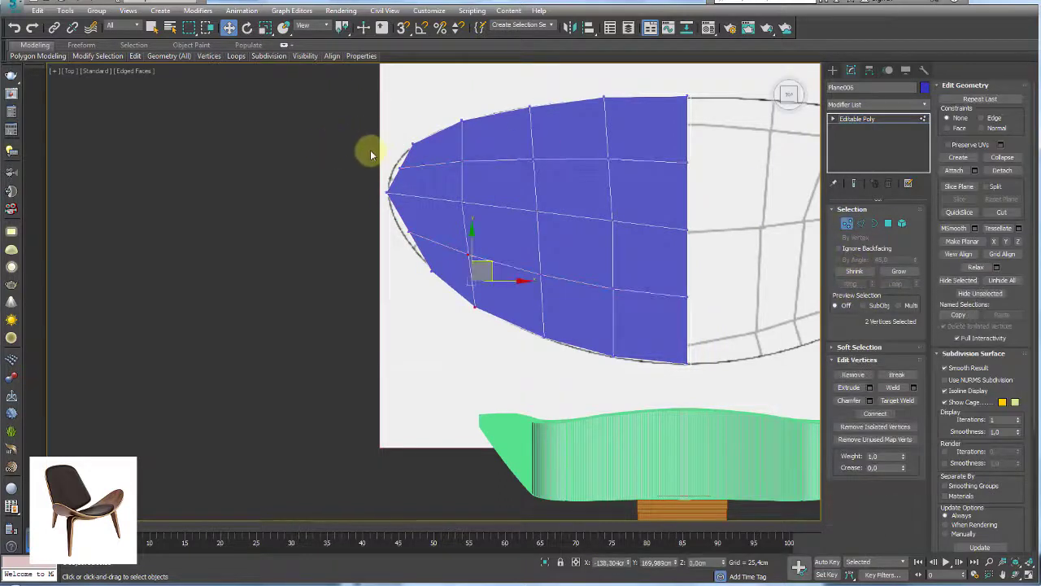
click(403, 166)
drag(412, 148, 408, 145)
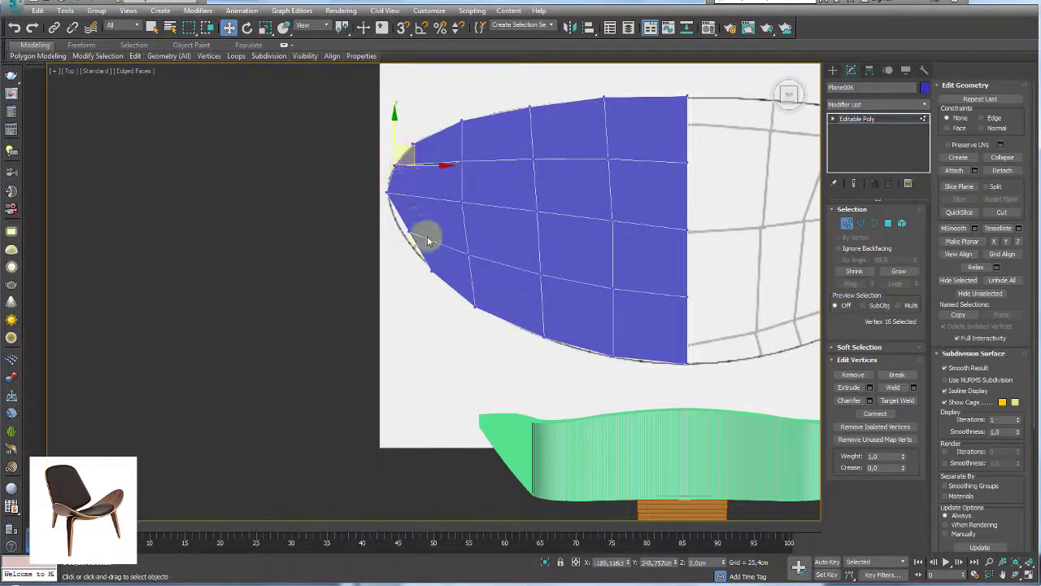
click(404, 232)
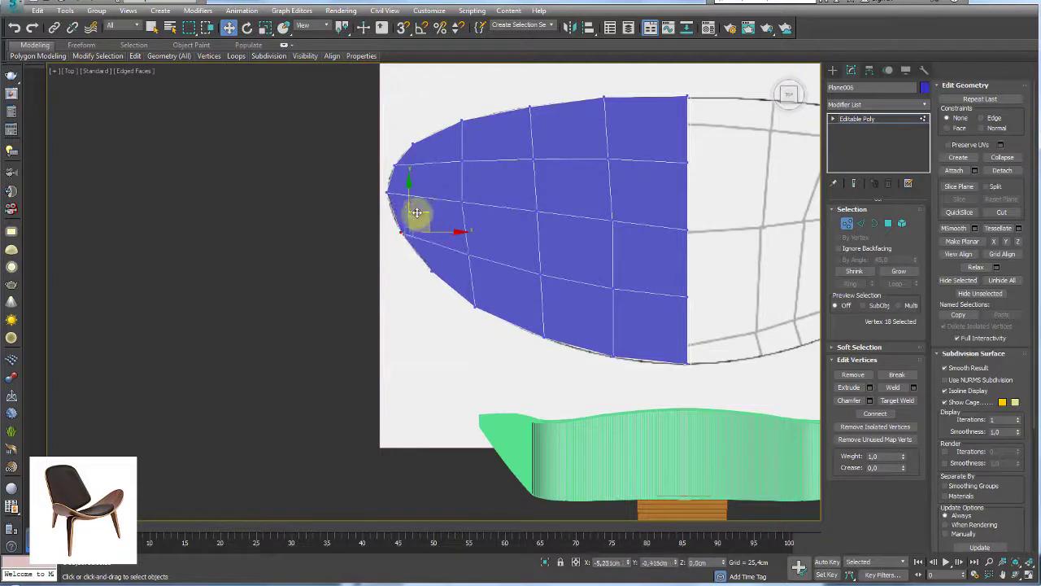
drag(416, 211, 406, 211)
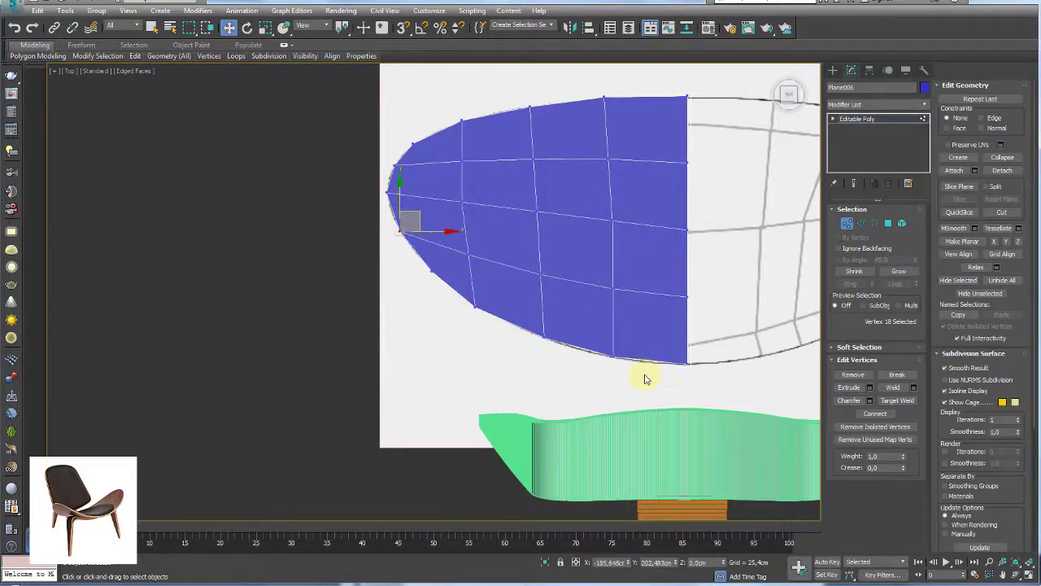
click(613, 356)
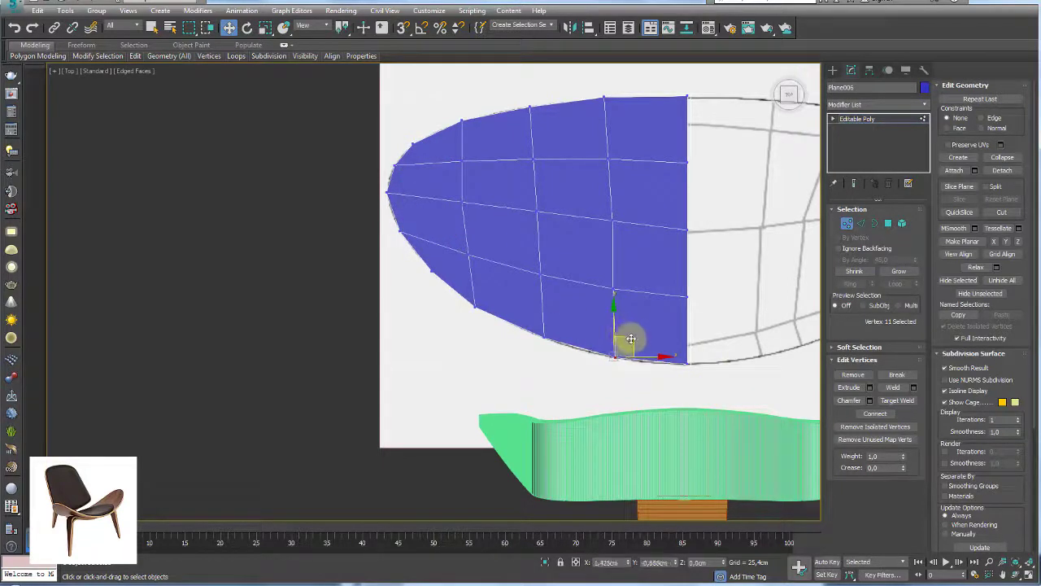
click(901, 223)
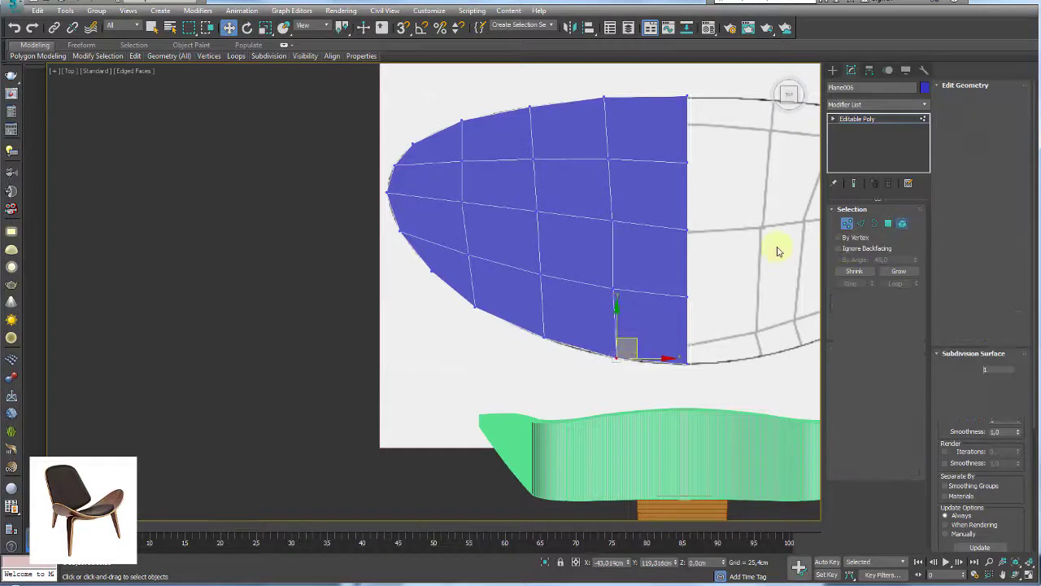
click(614, 288)
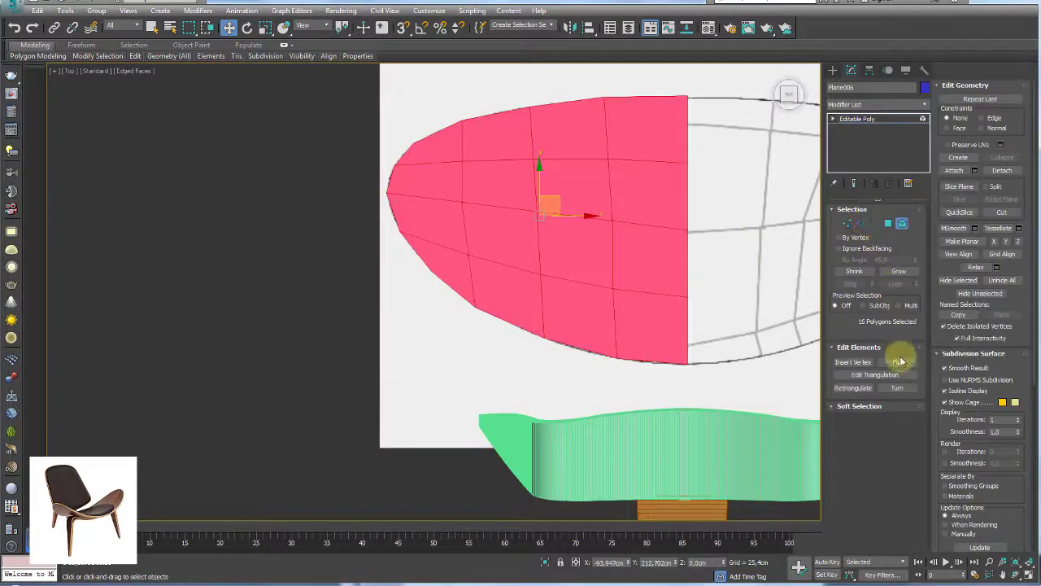
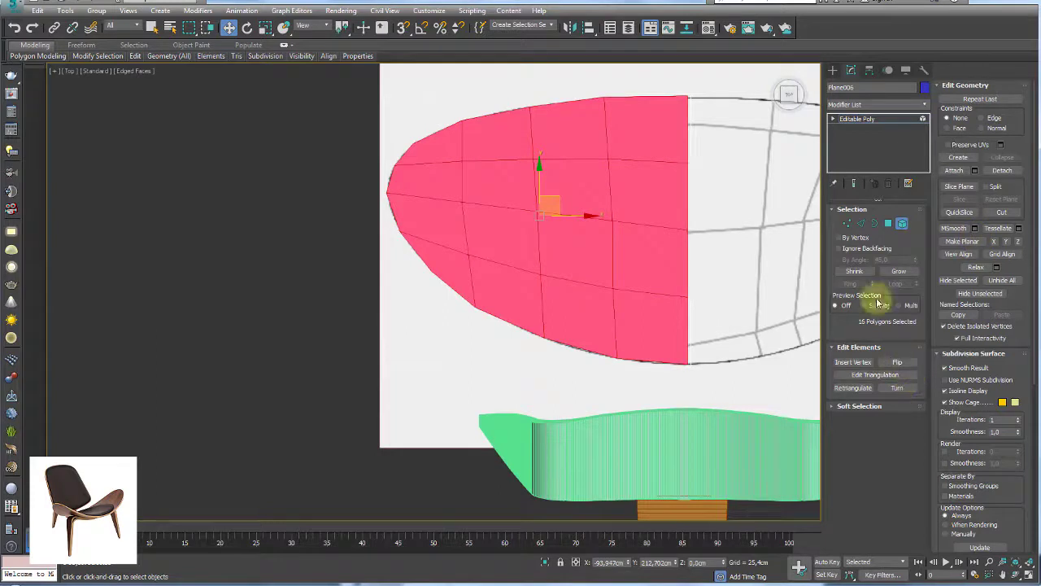
Try a 3.29 cm polygon inset on the half seat, then cancel it.
click(889, 223)
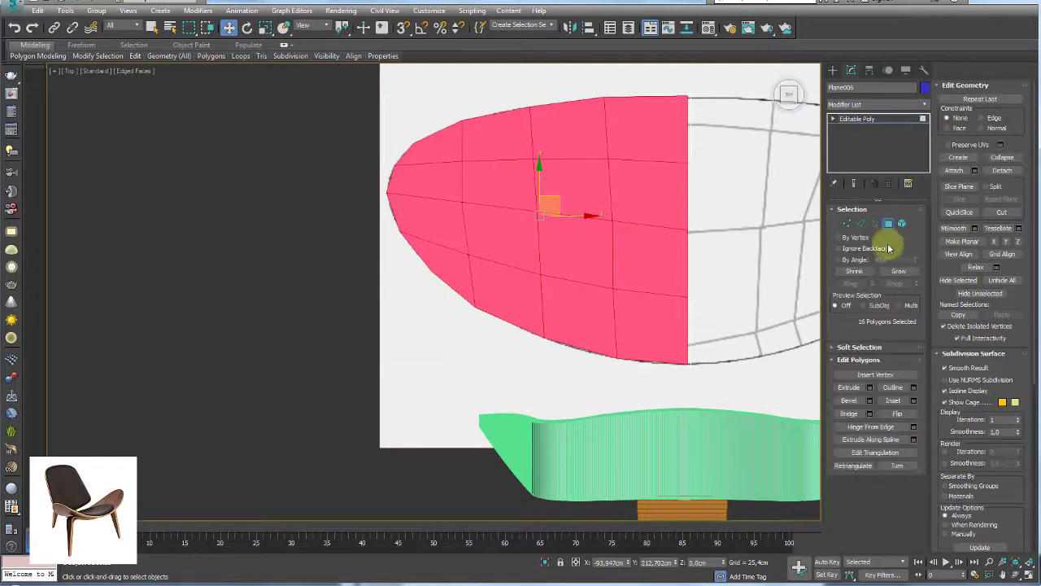
click(914, 401)
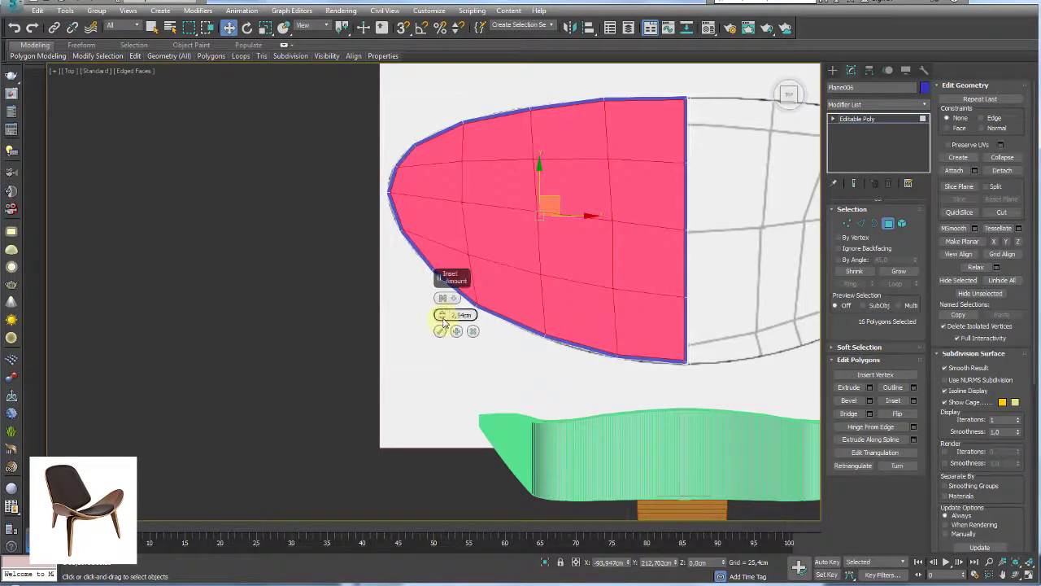
drag(440, 314, 442, 297)
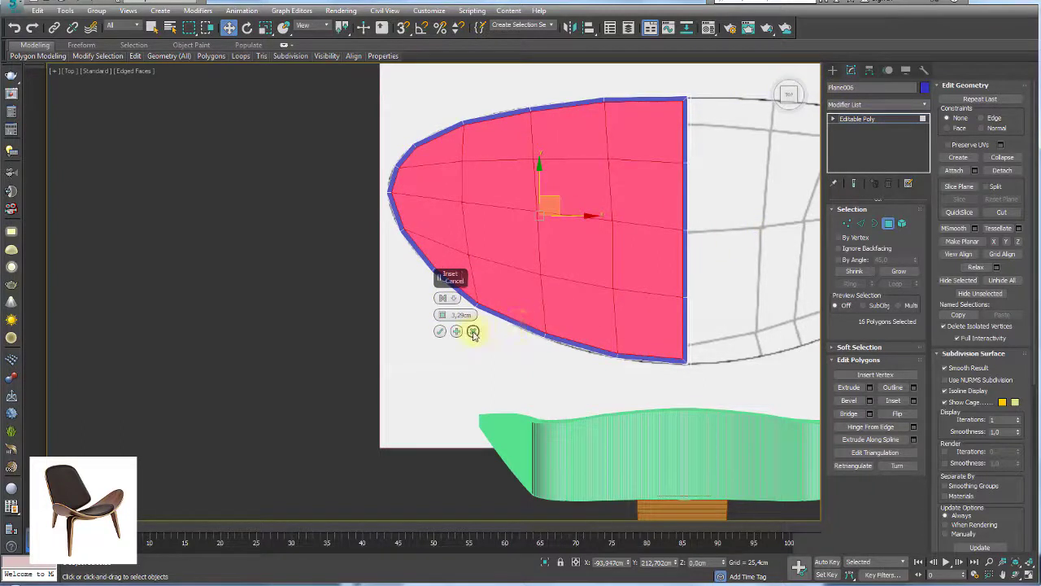
click(473, 332)
click(857, 119)
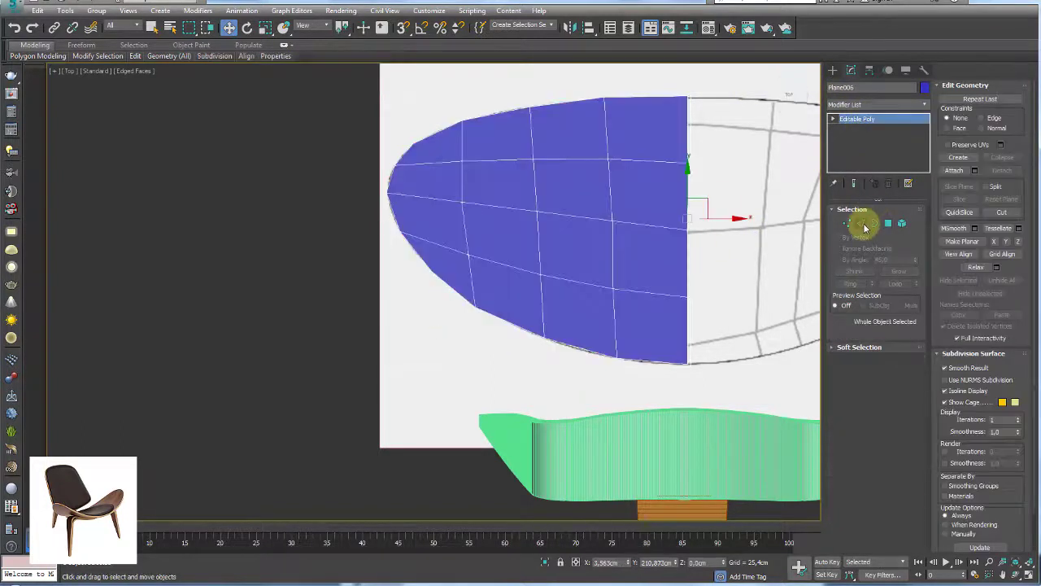
Select the centre seam edges and add a Symmetry modifier with Flip enabled.
click(863, 225)
double_click(686, 251)
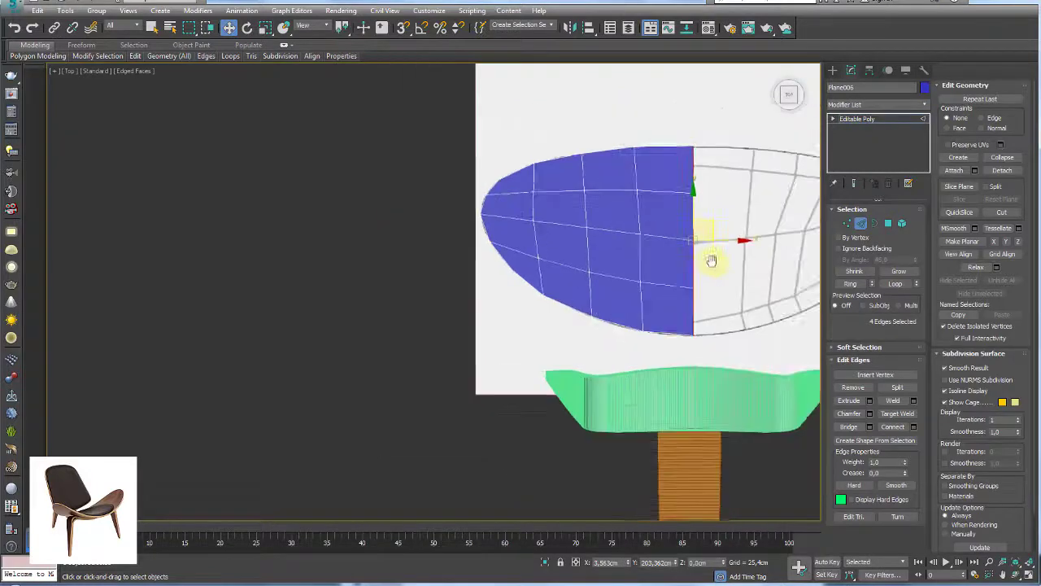
scroll(700, 257, down, 3)
click(925, 105)
scroll(915, 244, down, 10)
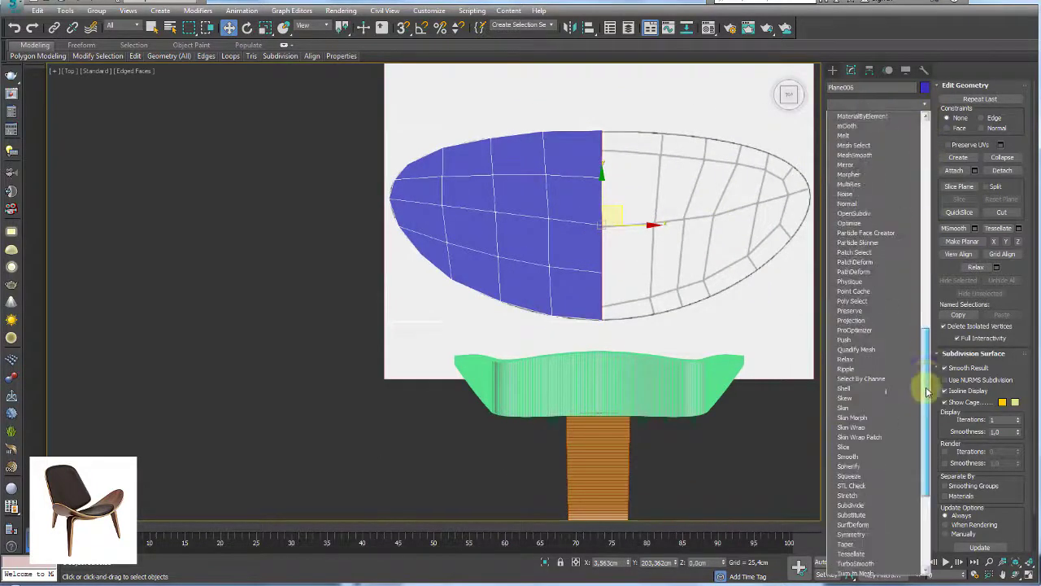
scroll(911, 395, down, 10)
click(871, 371)
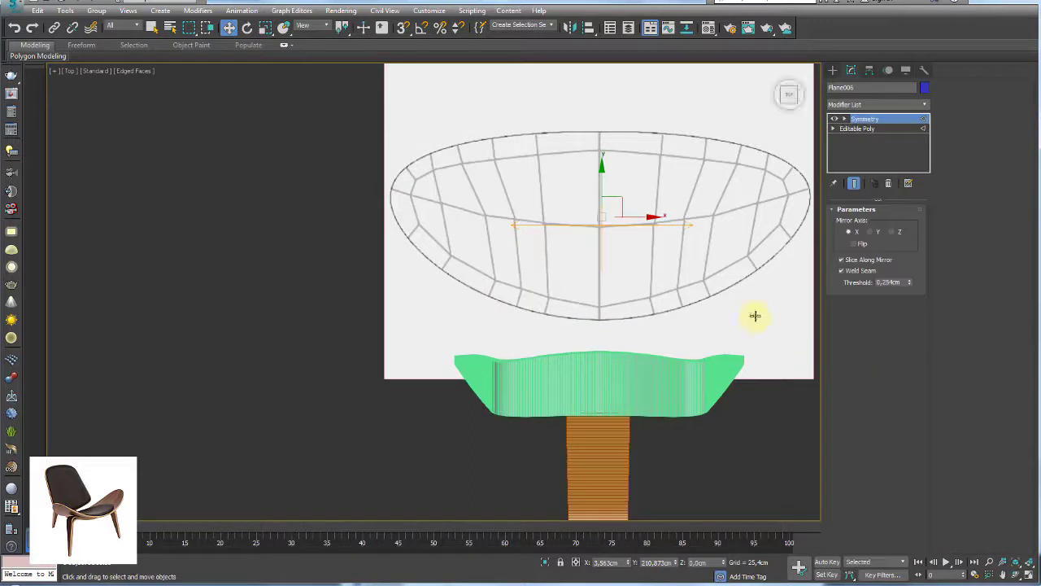
click(855, 243)
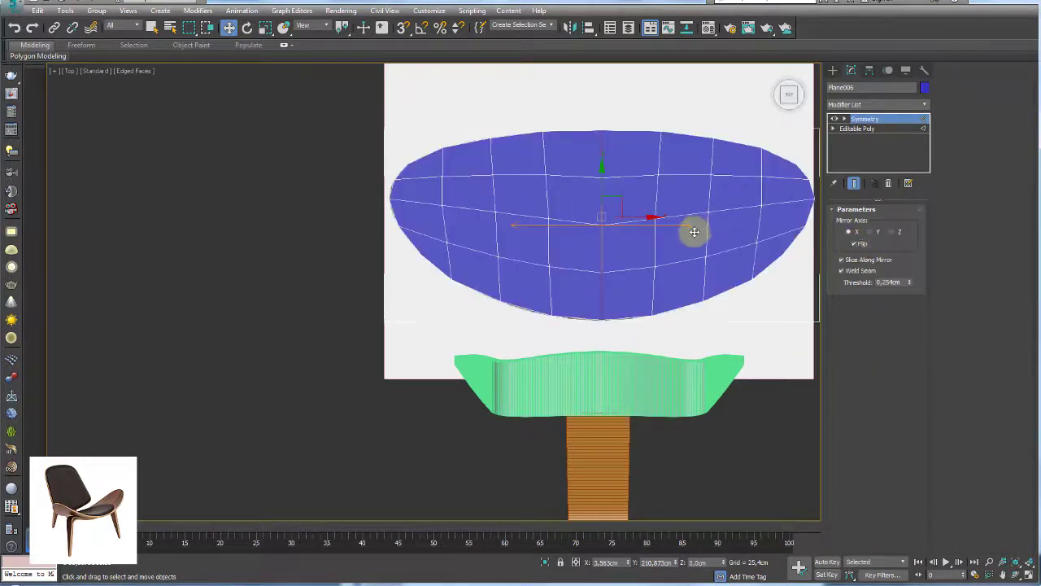
middle_drag(692, 228, 558, 186)
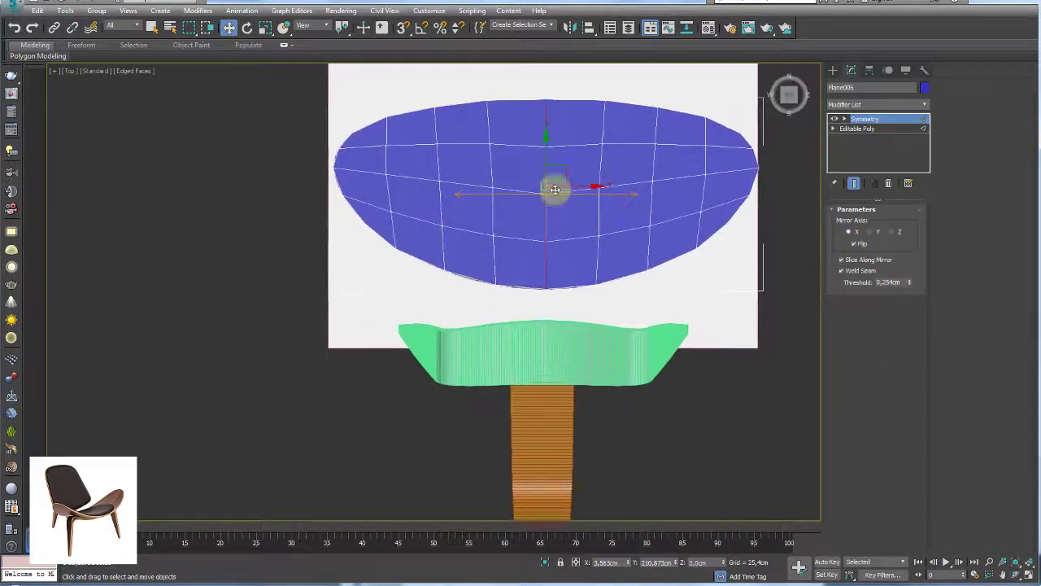
click(924, 104)
scroll(911, 244, down, 5)
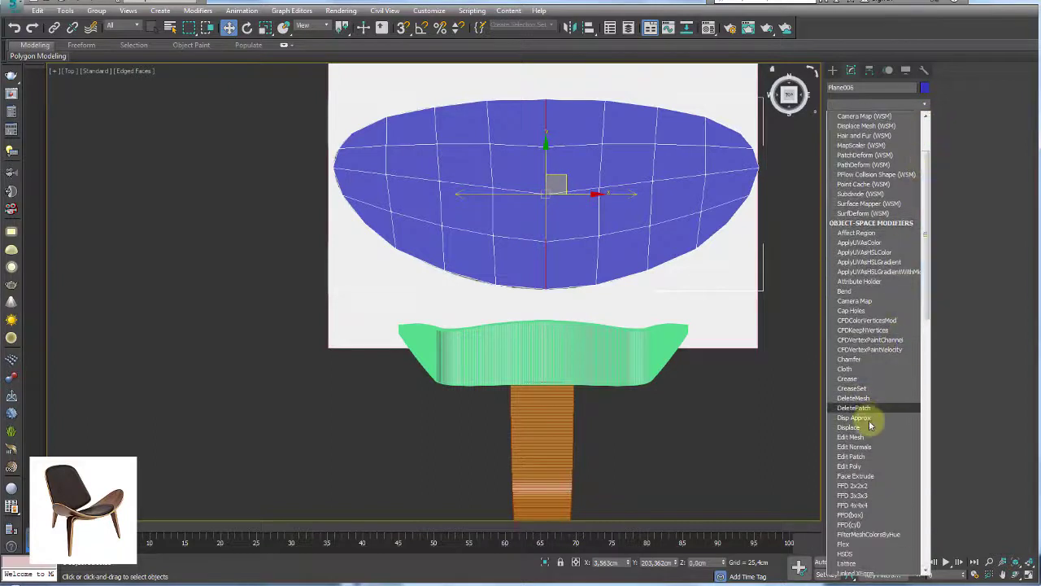
Add an Edit Poly modifier and inset all oval polygons by 3.714 cm.
click(860, 466)
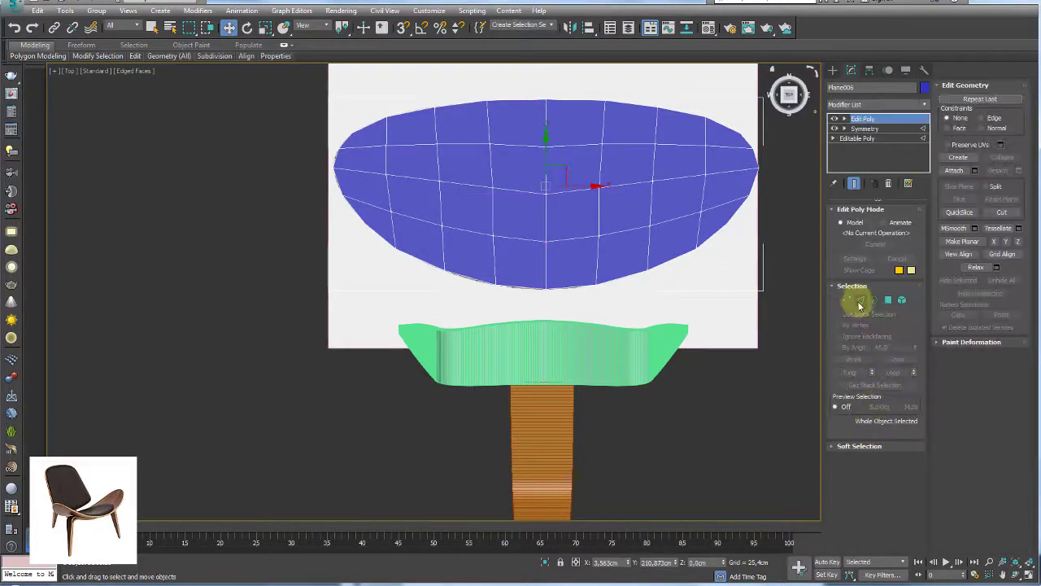
click(902, 299)
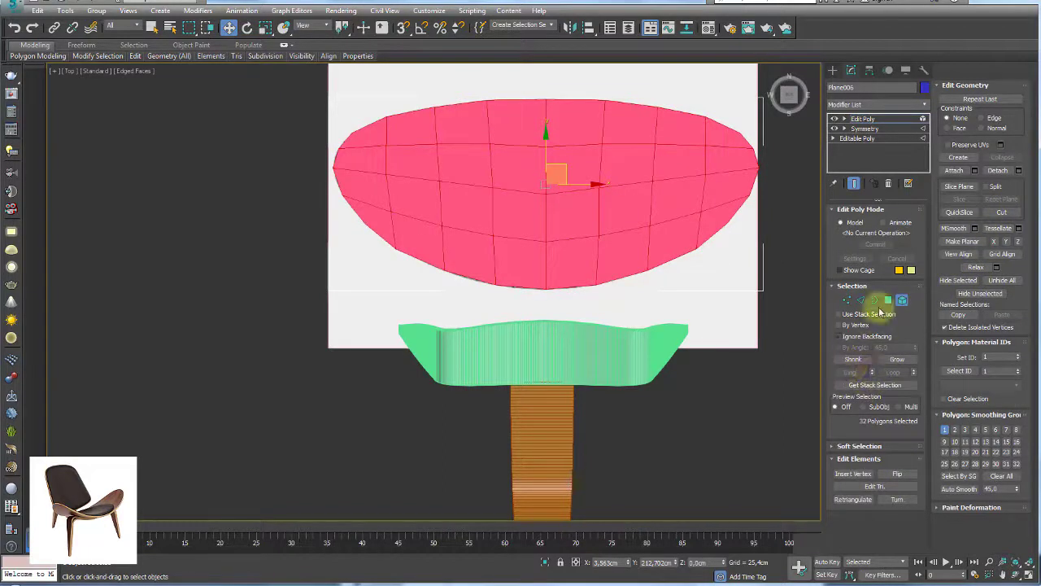
click(887, 299)
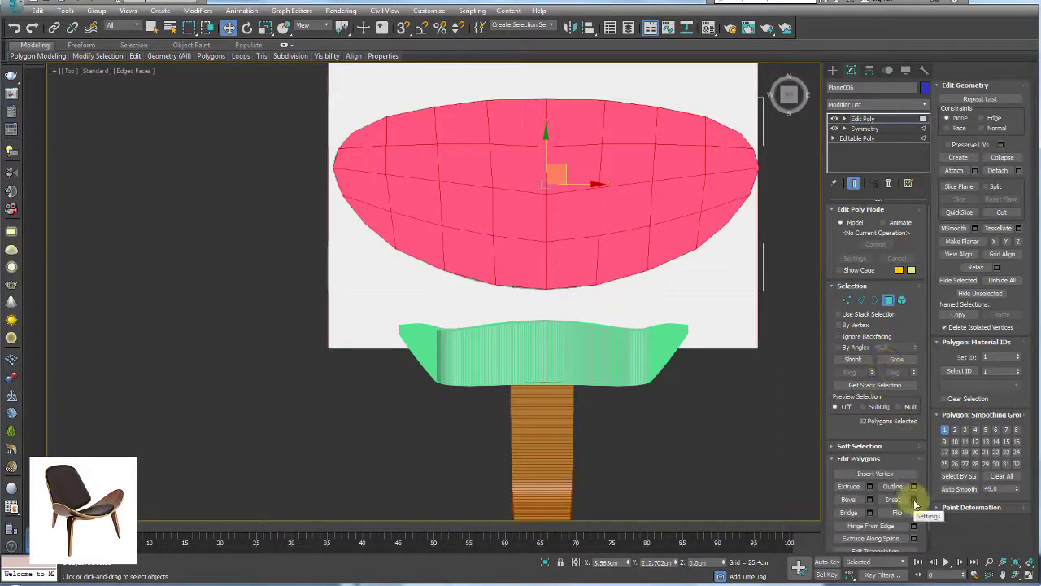
click(914, 501)
mouse_move(443, 316)
mouse_down()
mouse_move(445, 298)
mouse_move(442, 313)
mouse_up()
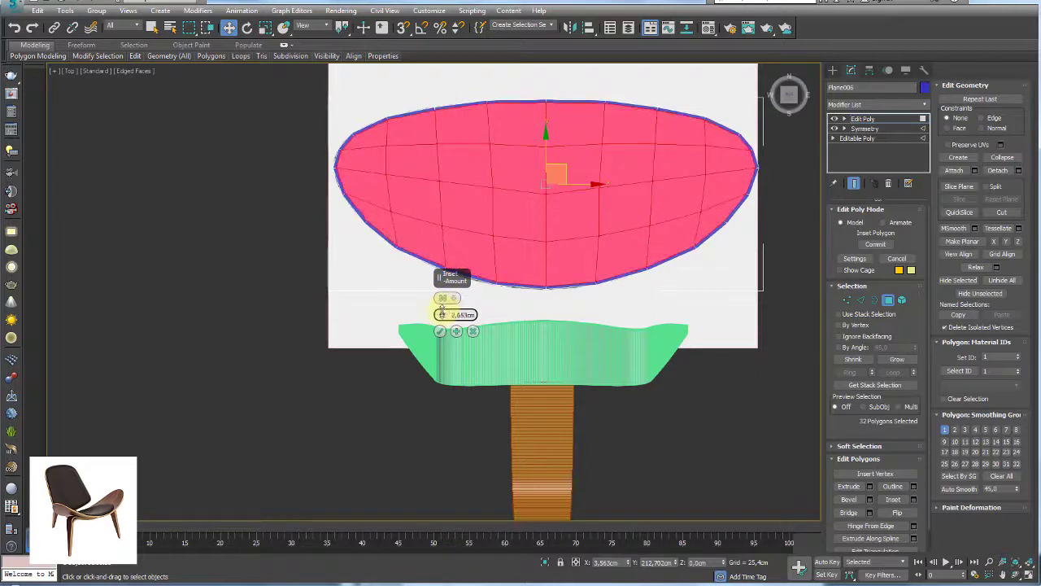
drag(441, 312, 444, 309)
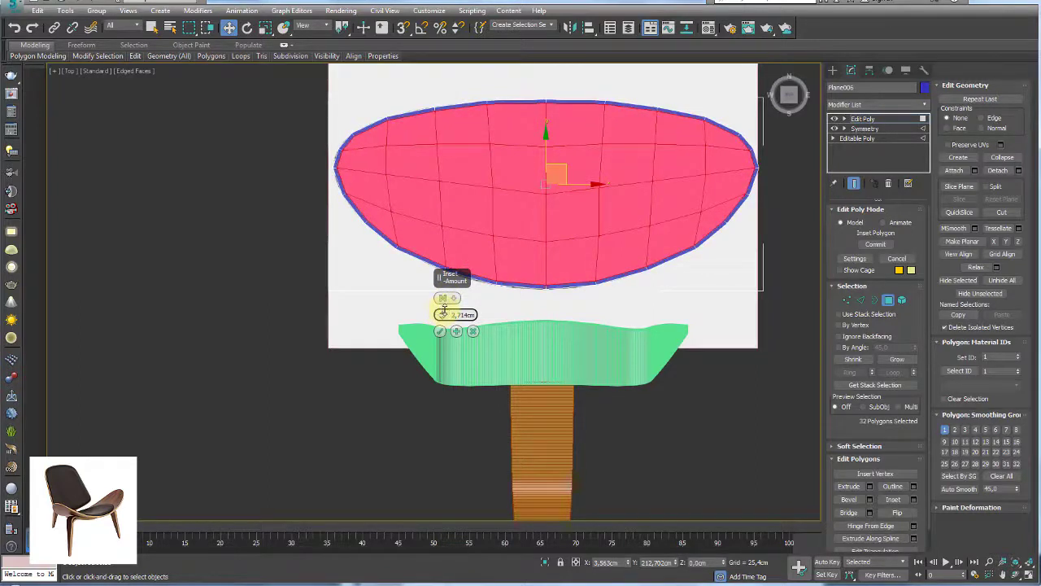
click(439, 332)
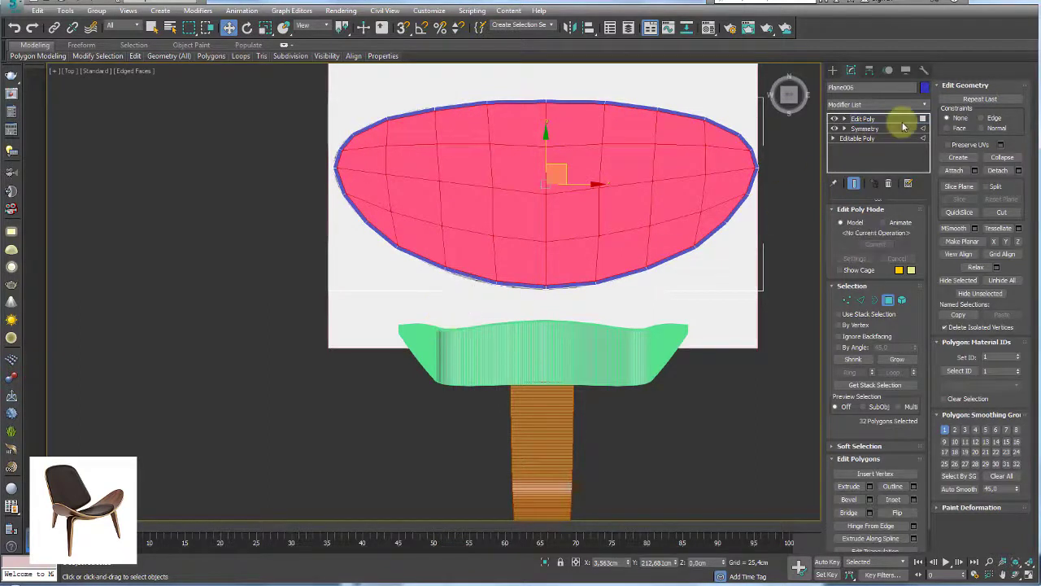
click(869, 122)
middle_drag(721, 196, 354, 228)
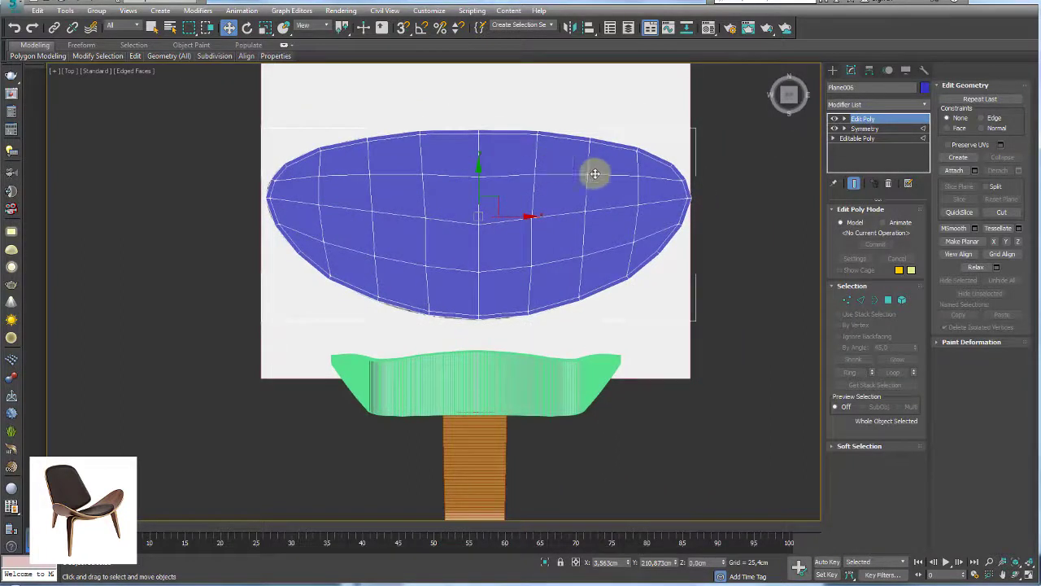
Nudge a vertex near the shell's centre slightly upward, then orbit to perspective.
click(847, 299)
click(479, 219)
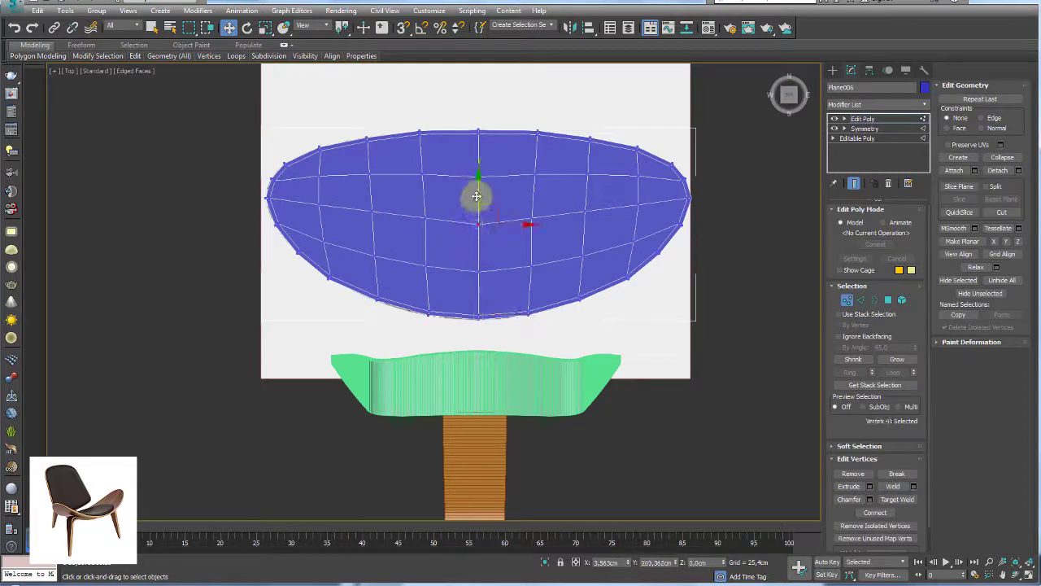
click(480, 268)
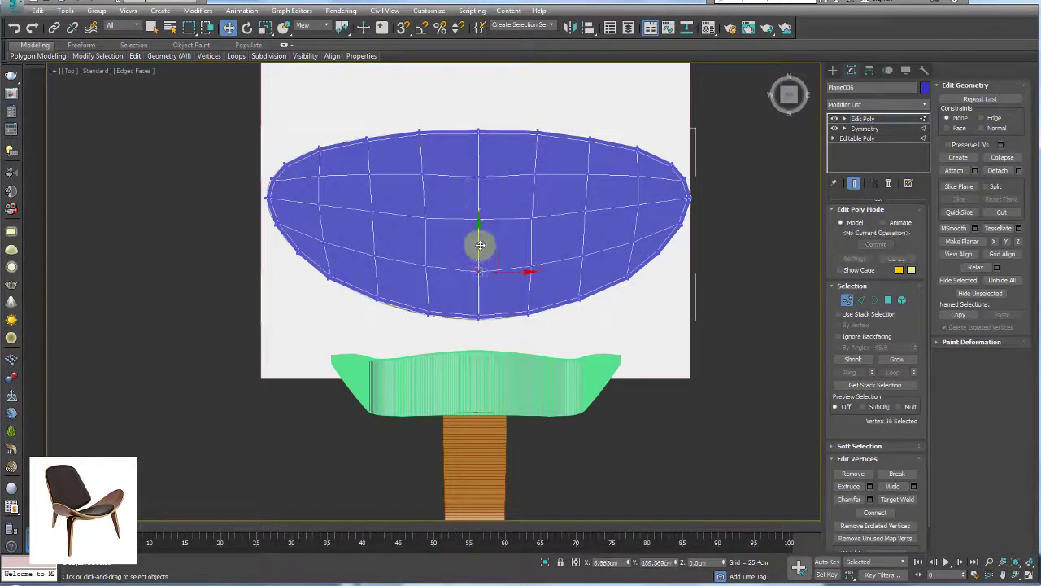
click(479, 175)
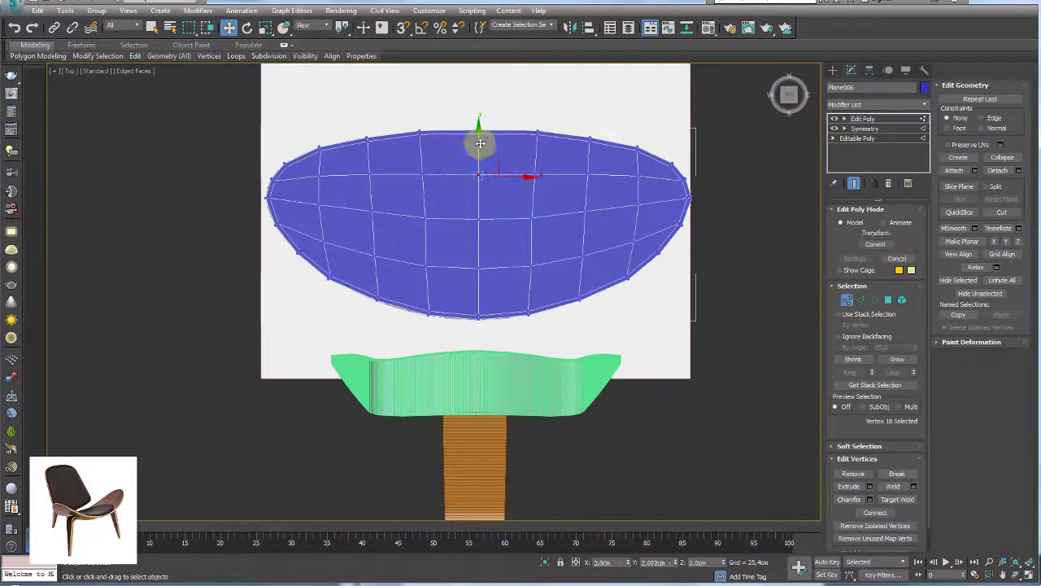
drag(481, 143, 480, 141)
click(867, 120)
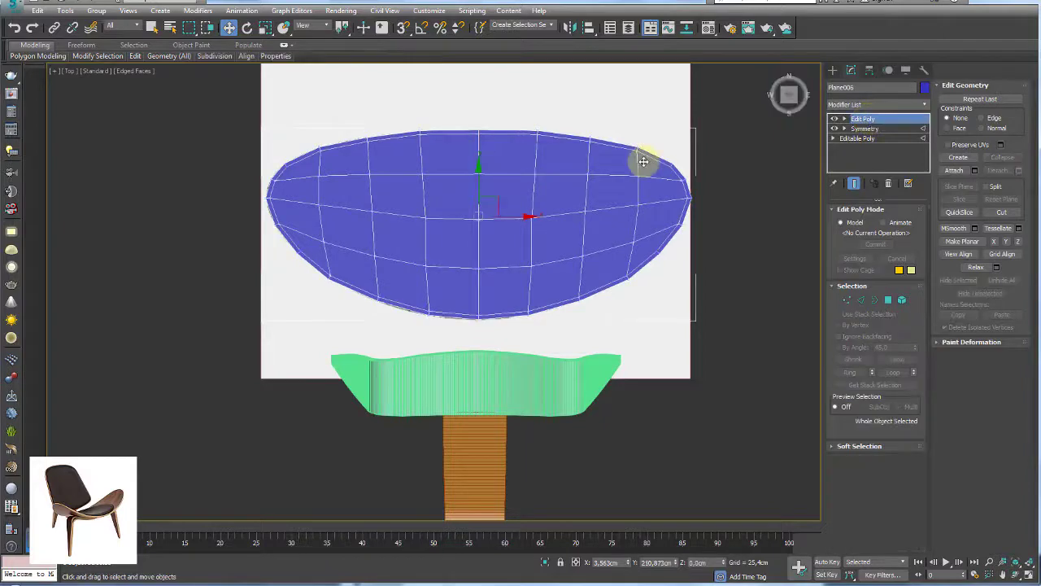
alt+middle_drag(643, 161, 660, 186)
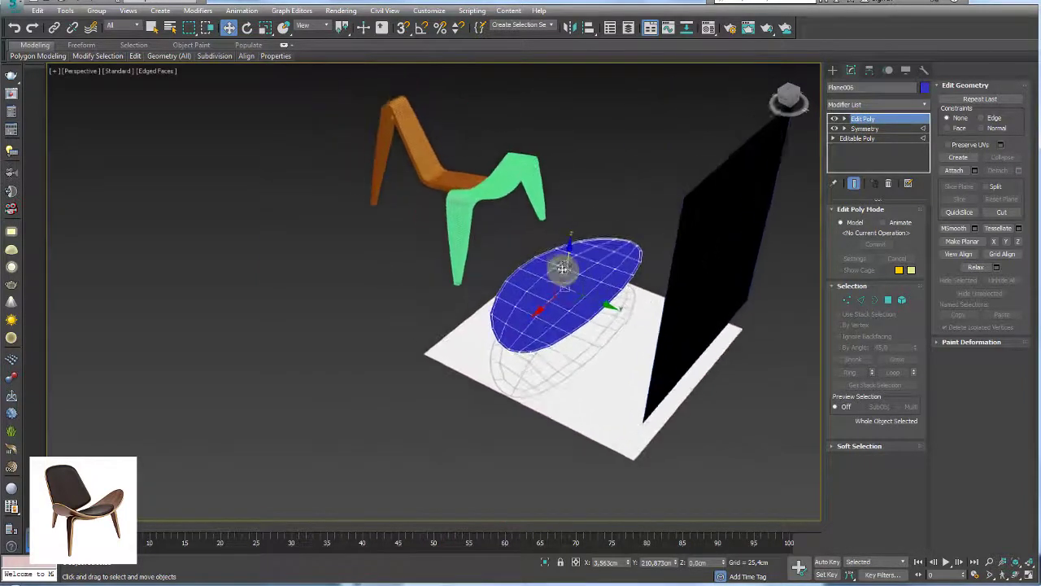
Add a Shell modifier with 3.937 cm outer amount to thicken the oval seat.
mouse_move(668, 272)
alt+middle_down()
mouse_move(569, 197)
mouse_move(644, 235)
mouse_move(643, 209)
mouse_move(700, 258)
mouse_move(662, 268)
alt+middle_up()
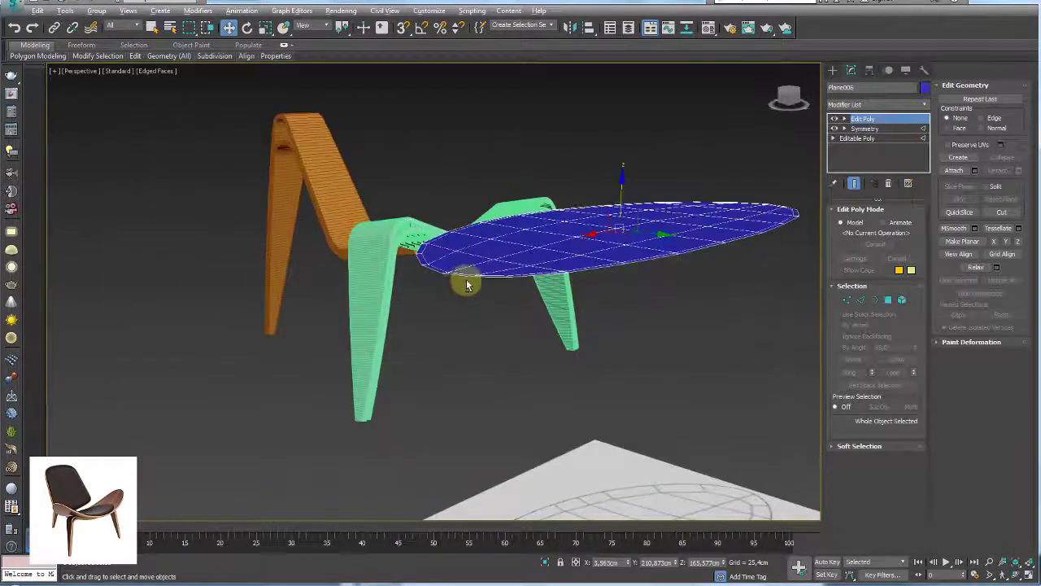
alt+middle_drag(464, 284, 472, 277)
click(925, 106)
drag(925, 118, 925, 464)
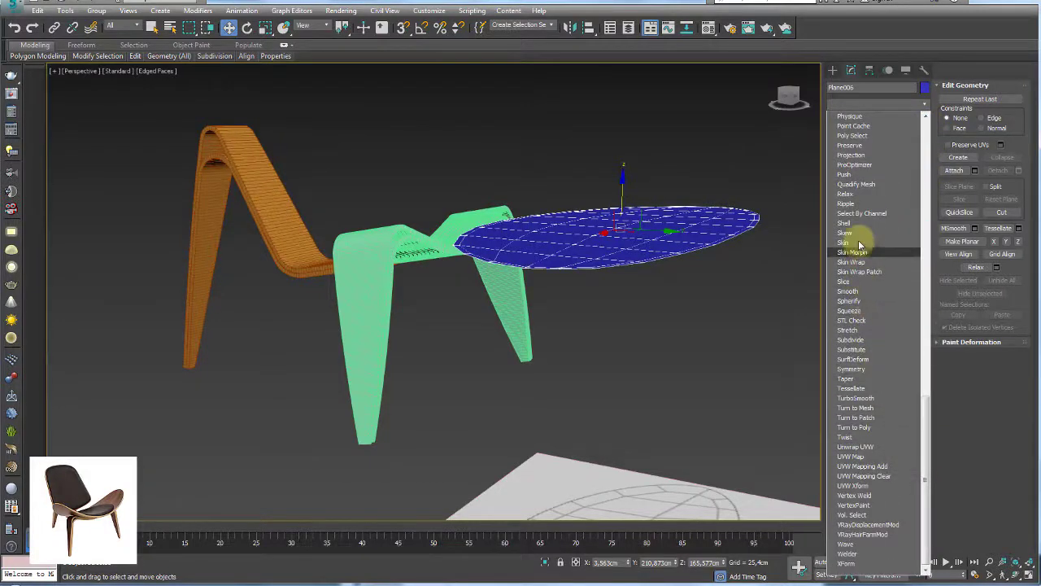
click(844, 223)
mouse_move(646, 244)
alt+middle_down()
mouse_move(698, 239)
mouse_move(623, 251)
alt+middle_up()
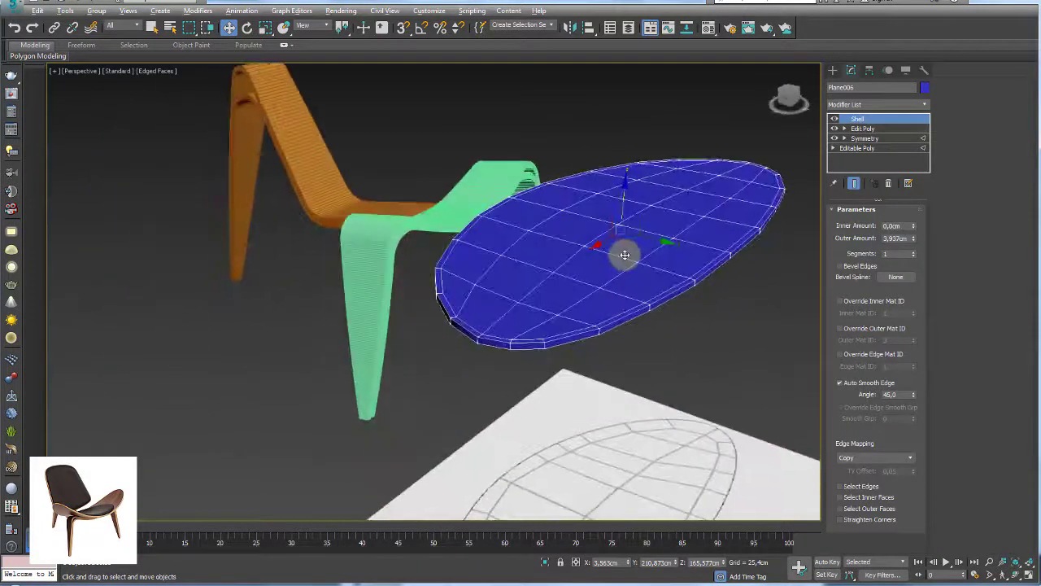
click(927, 107)
drag(927, 135, 922, 184)
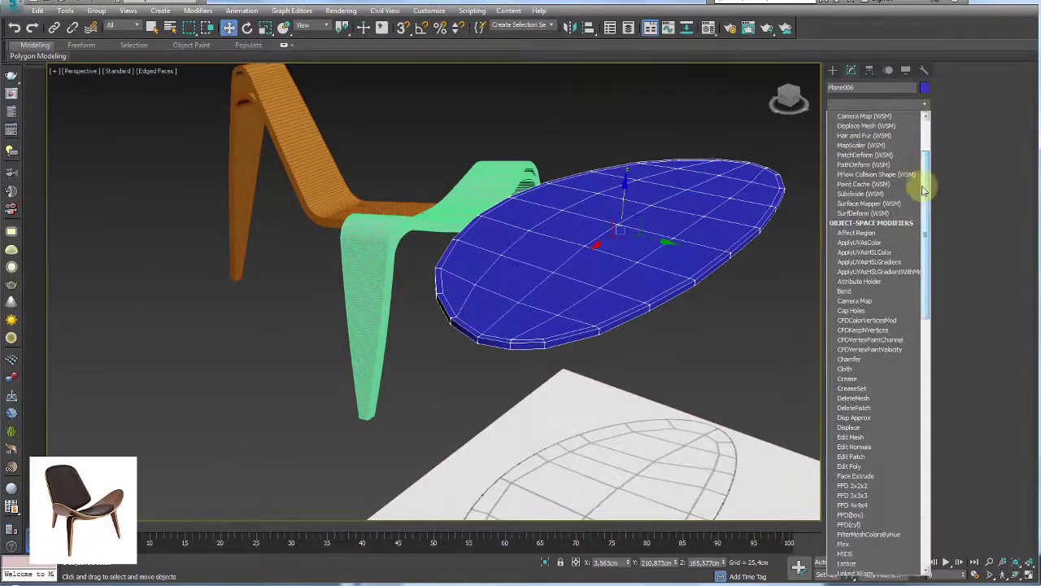
Add a Bend modifier on the X axis with an angle of about -52 degrees.
click(862, 291)
alt+middle_drag(741, 298, 797, 285)
drag(907, 231, 906, 209)
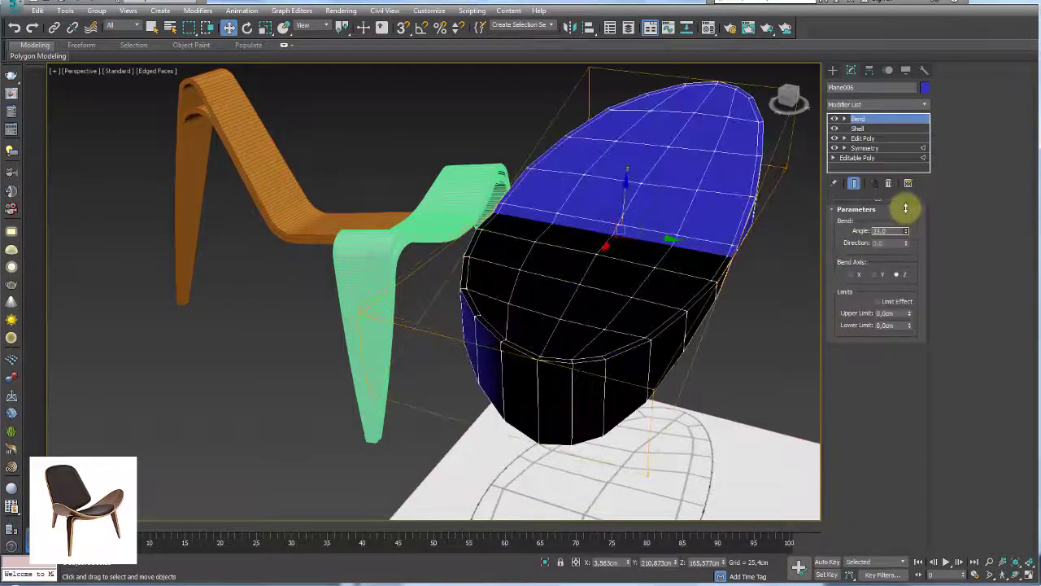
click(872, 276)
click(851, 276)
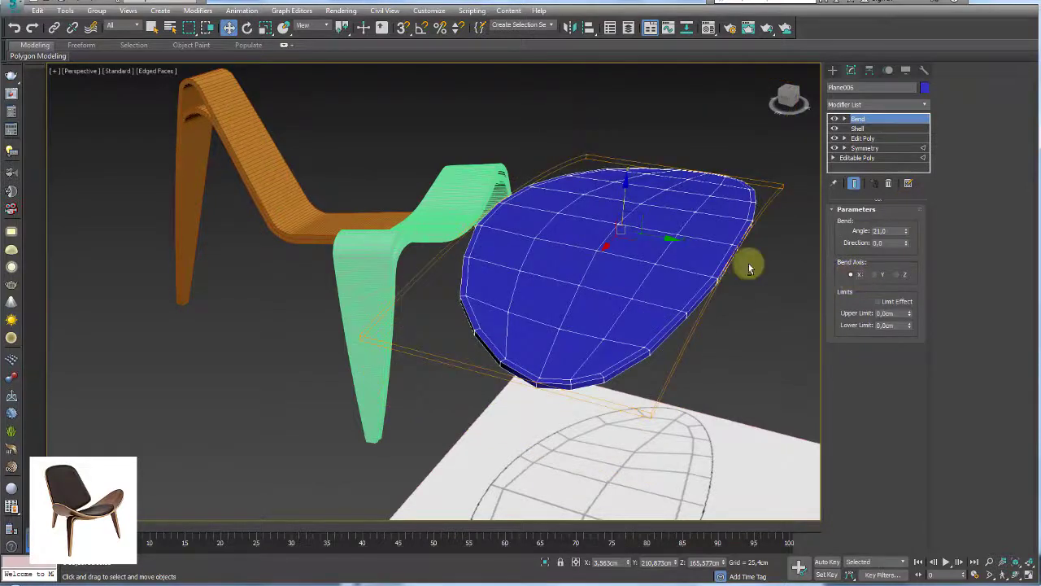
alt+middle_drag(769, 254, 813, 244)
drag(903, 232, 913, 318)
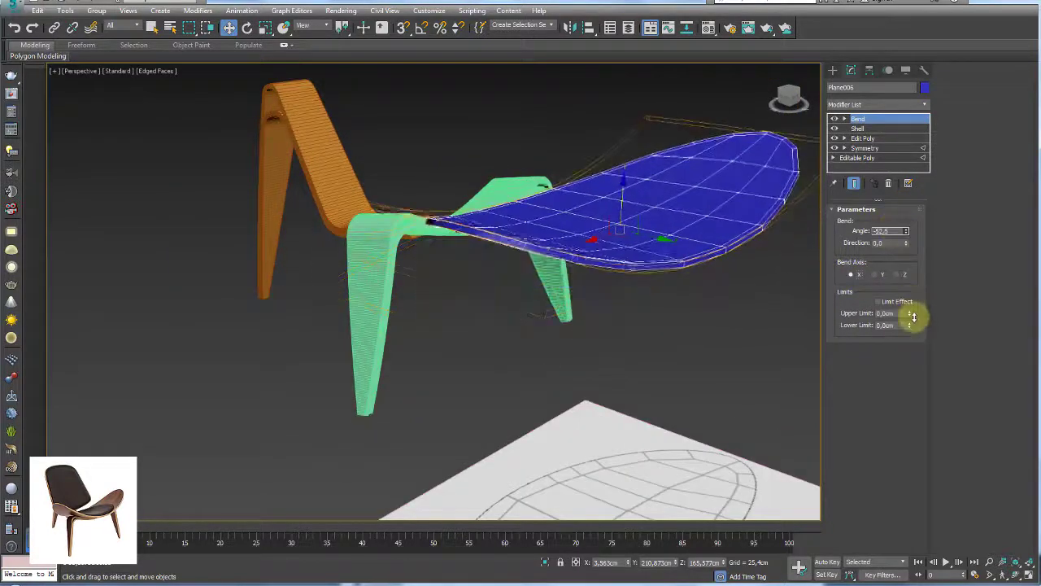
scroll(632, 279, up, 1)
scroll(643, 244, up, 4)
alt+middle_drag(633, 205, 387, 227)
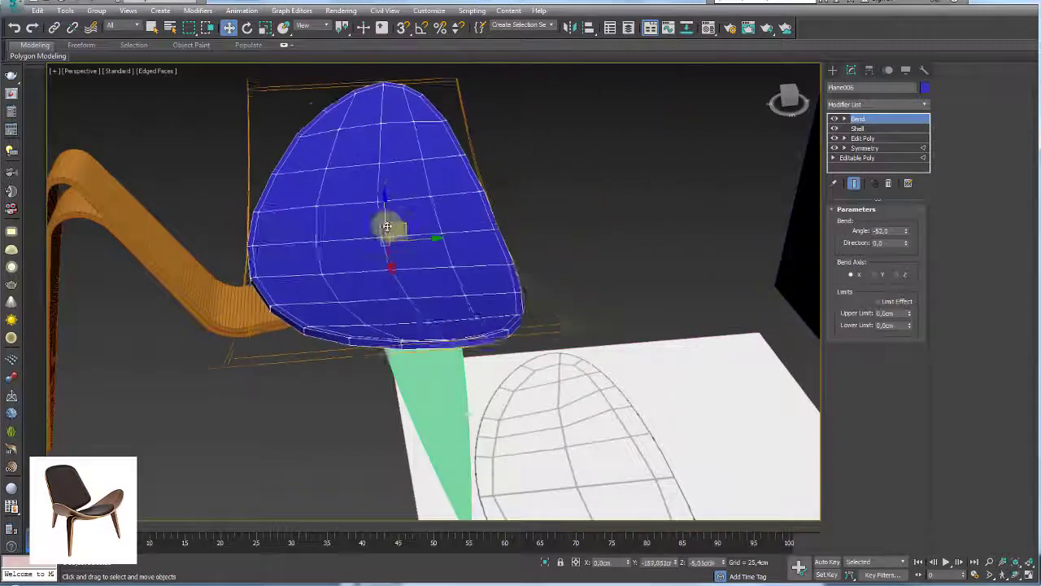
Tilt the blue shell and move it down toward the green legs.
key(e)
mouse_move(371, 214)
mouse_down()
mouse_move(360, 209)
mouse_move(363, 233)
mouse_up()
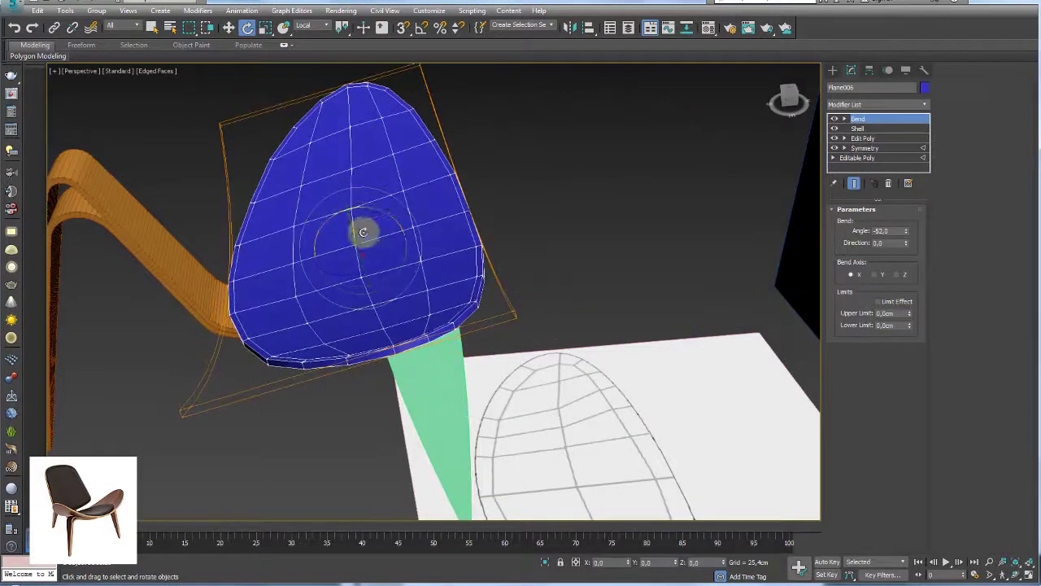
alt+middle_drag(362, 232, 372, 233)
key(w)
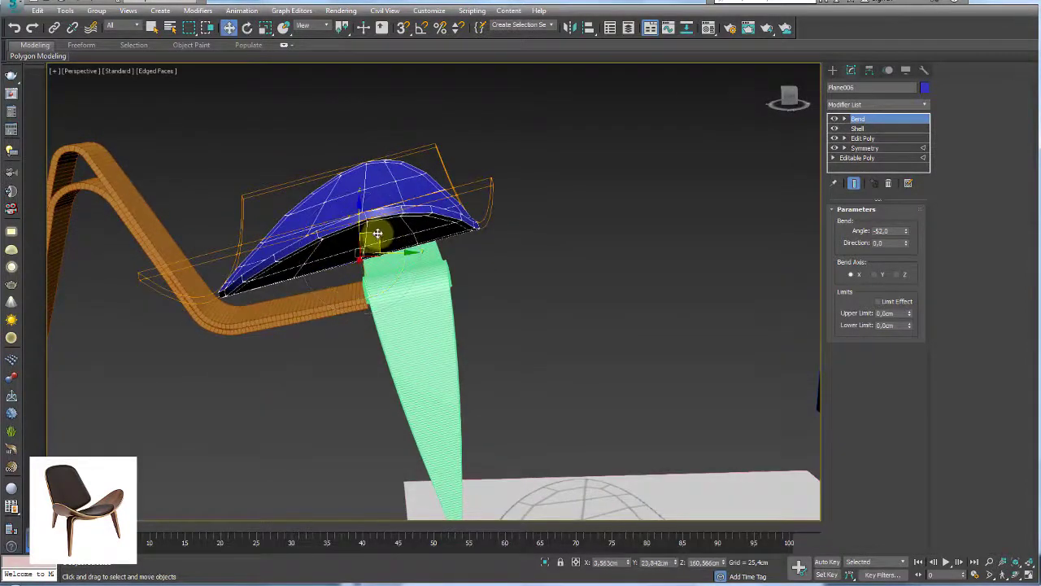
drag(377, 233, 386, 258)
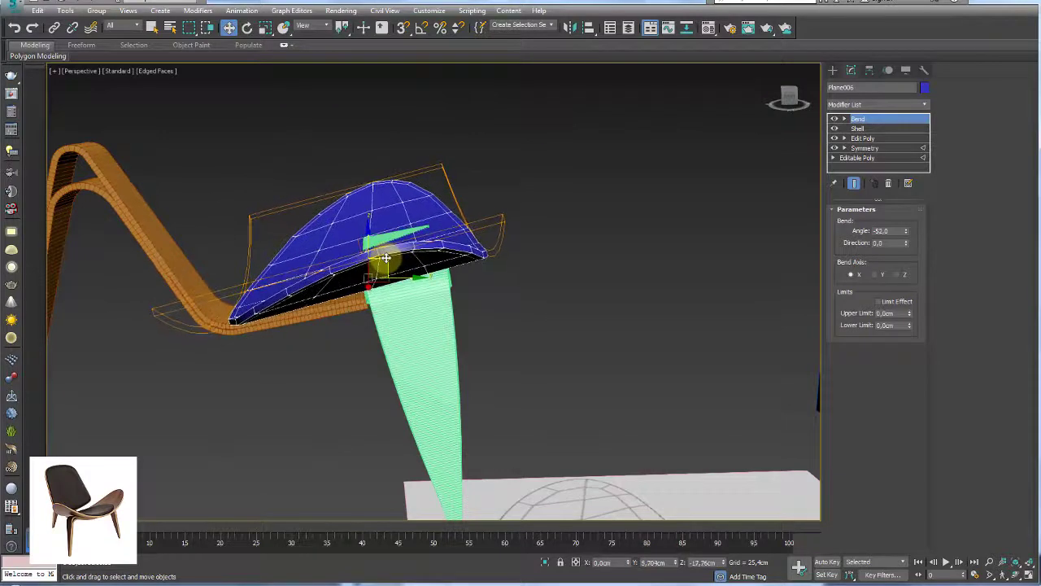
mouse_move(467, 288)
alt+middle_down()
mouse_move(391, 302)
mouse_move(421, 305)
alt+middle_up()
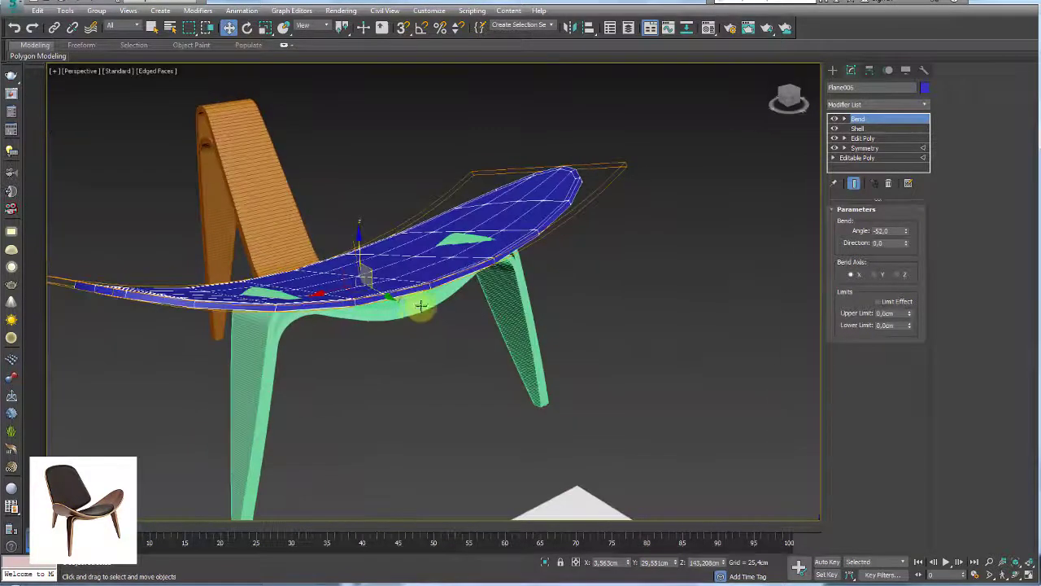
scroll(420, 305, down, 5)
Hide the black backdrop plane, then rotate the shell level and raise it slightly.
click(558, 298)
right_click(558, 296)
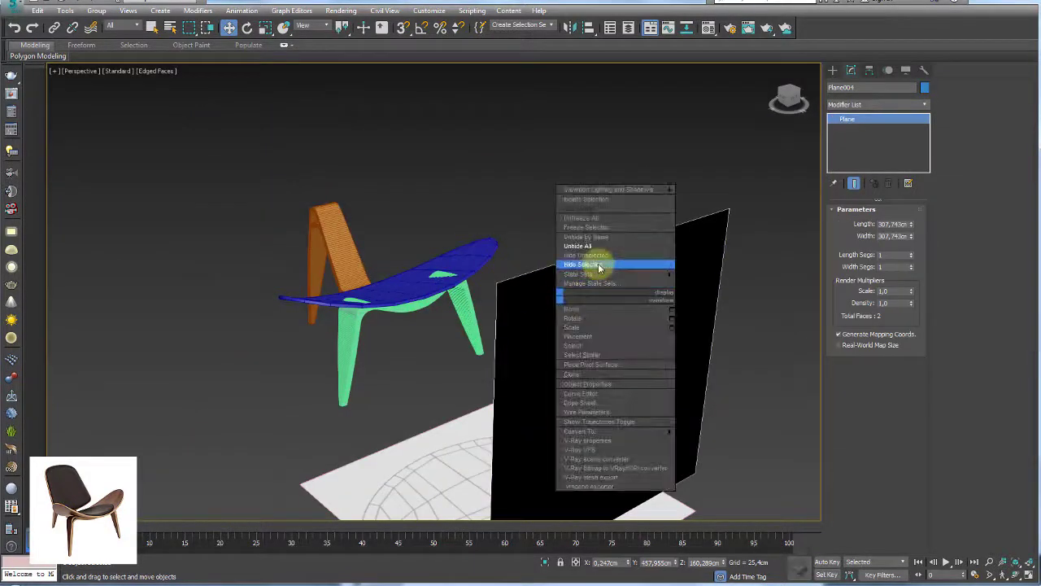
click(599, 265)
click(460, 265)
scroll(468, 302, up, 5)
key(e)
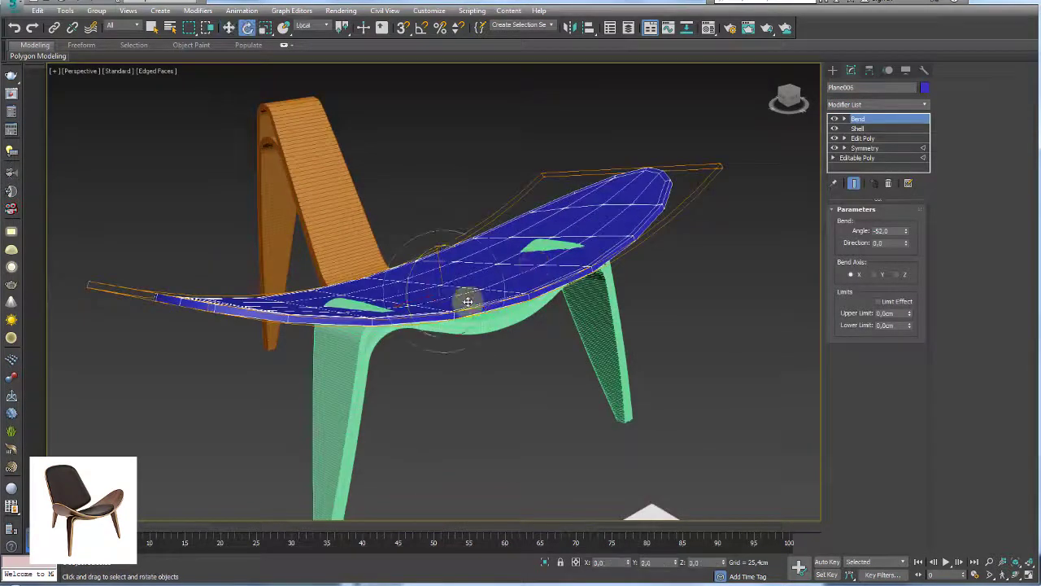
drag(468, 275, 464, 286)
key(w)
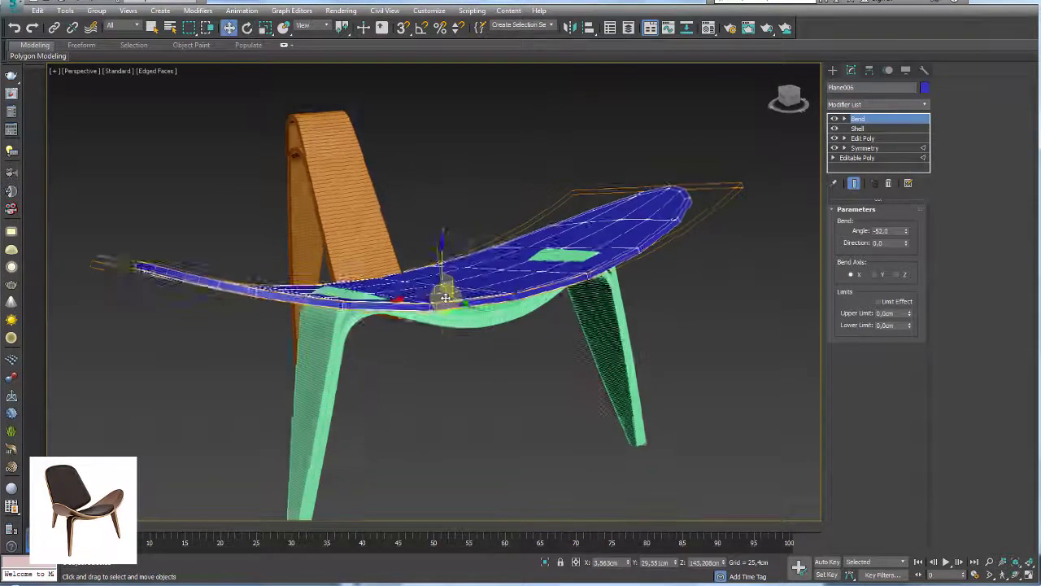
alt+middle_drag(464, 286, 435, 271)
drag(435, 270, 437, 259)
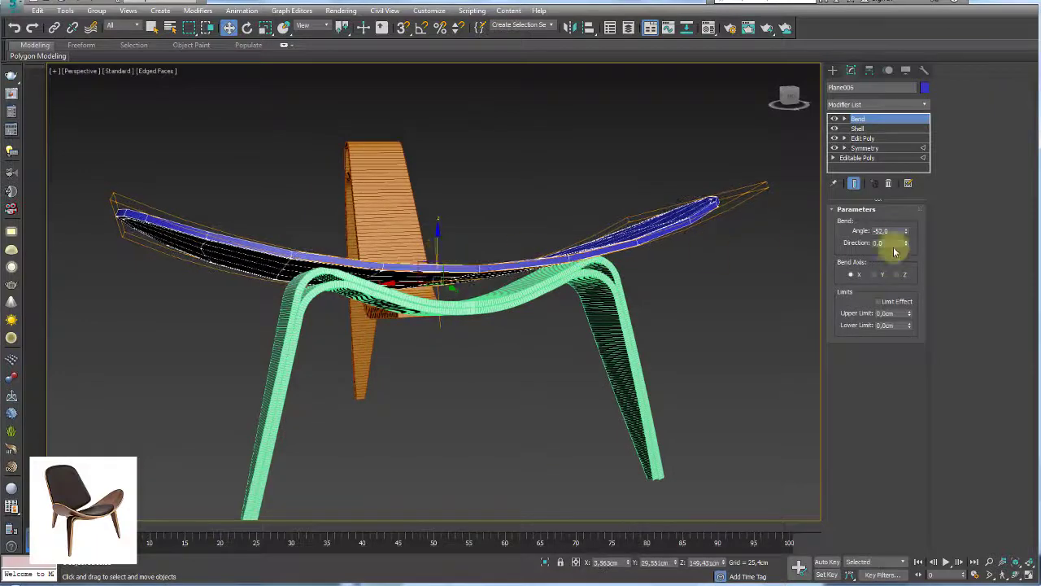
Deepen the bend to -87 degrees and lower the shell onto the legs.
drag(908, 232, 906, 272)
mouse_move(468, 244)
alt+middle_down()
mouse_move(453, 233)
mouse_move(433, 242)
alt+middle_up()
click(433, 241)
click(433, 244)
click(431, 241)
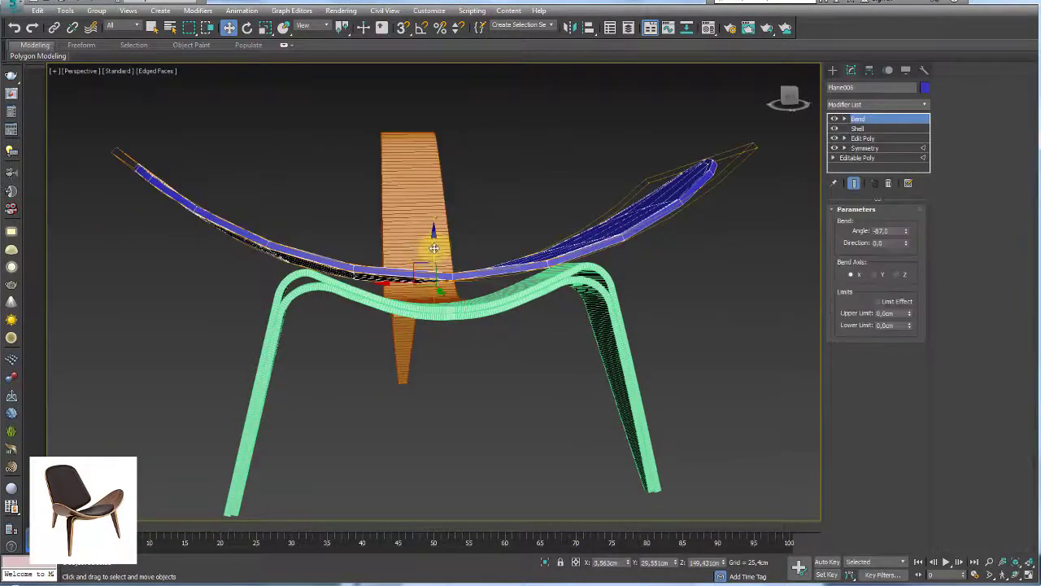
drag(432, 242, 437, 260)
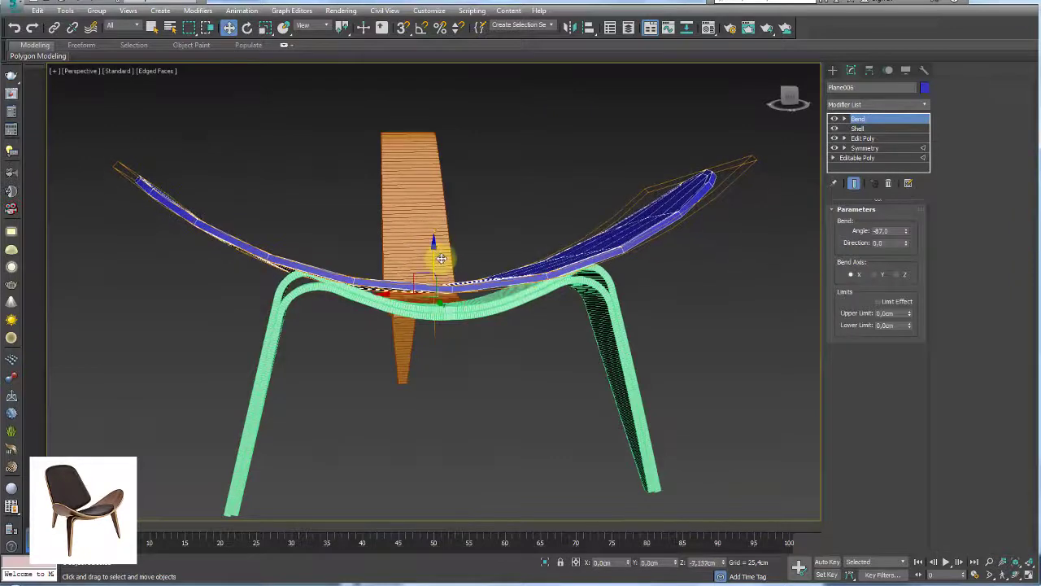
click(344, 295)
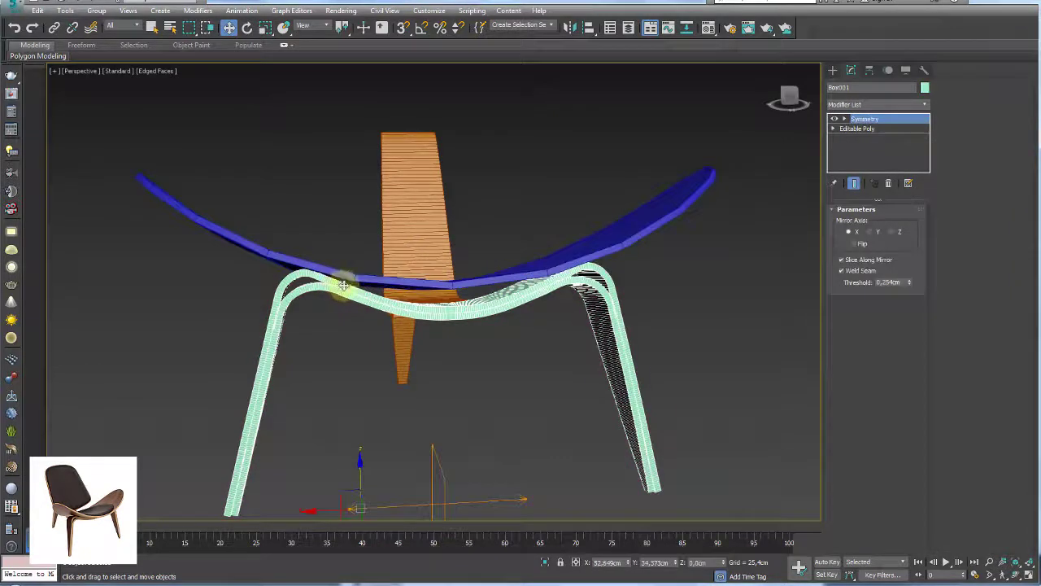
Add an FFD 3x3x3 modifier to the green leg frame (Box001).
mouse_move(339, 290)
alt+middle_down()
mouse_move(383, 297)
mouse_move(344, 291)
alt+middle_up()
scroll(268, 277, up, 2)
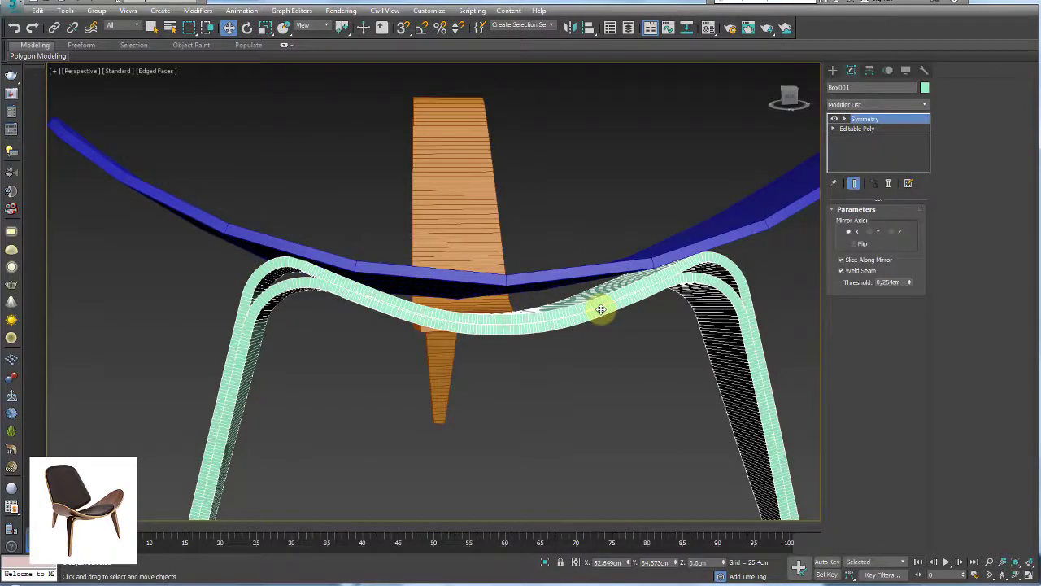
scroll(661, 220, down, 3)
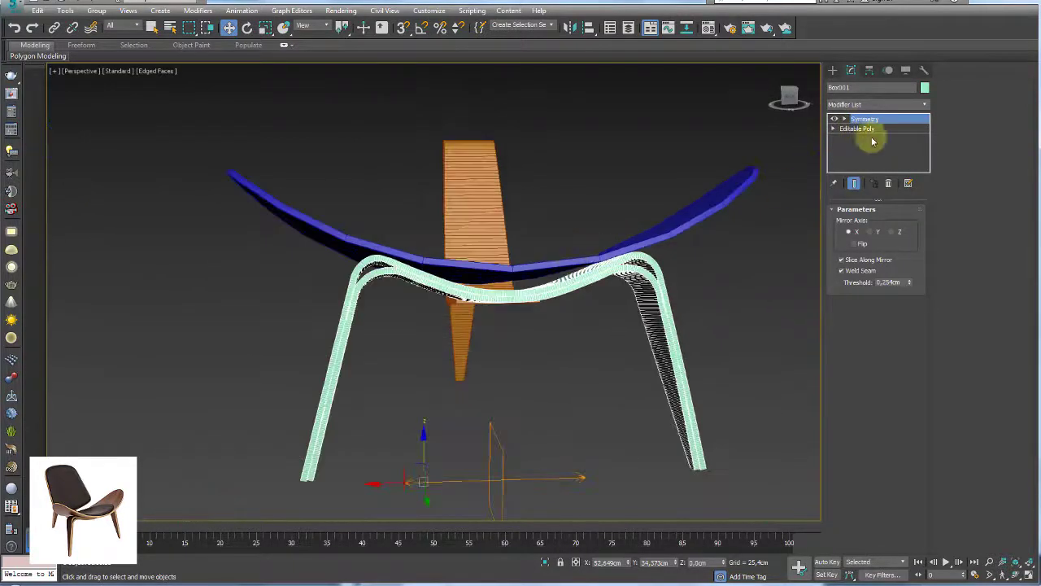
click(924, 105)
scroll(929, 130, down, 1)
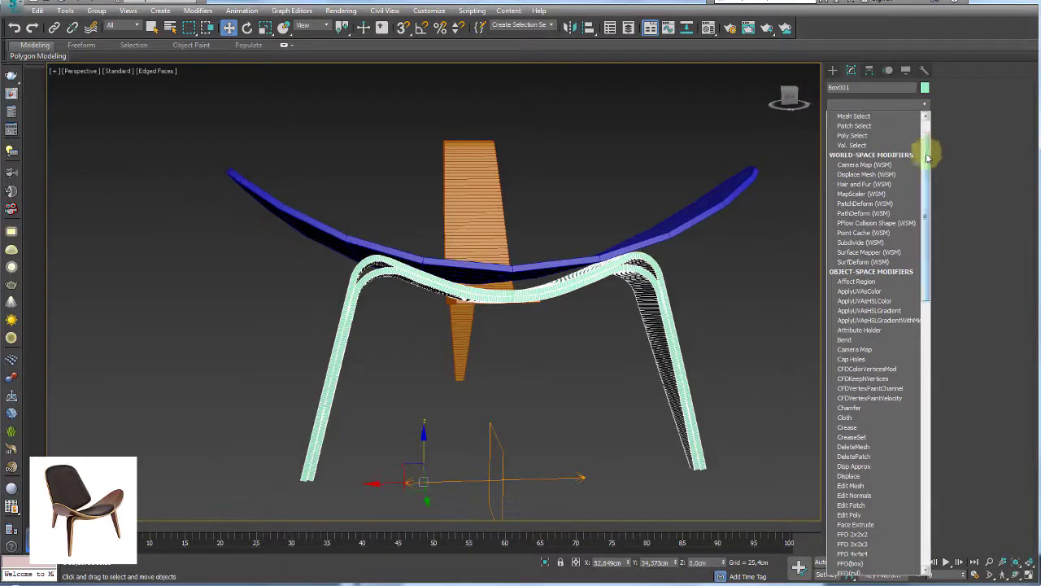
click(862, 543)
Test-move an FFD control point, cancel it, and remove the FFD 3x3x3 modifier.
click(845, 119)
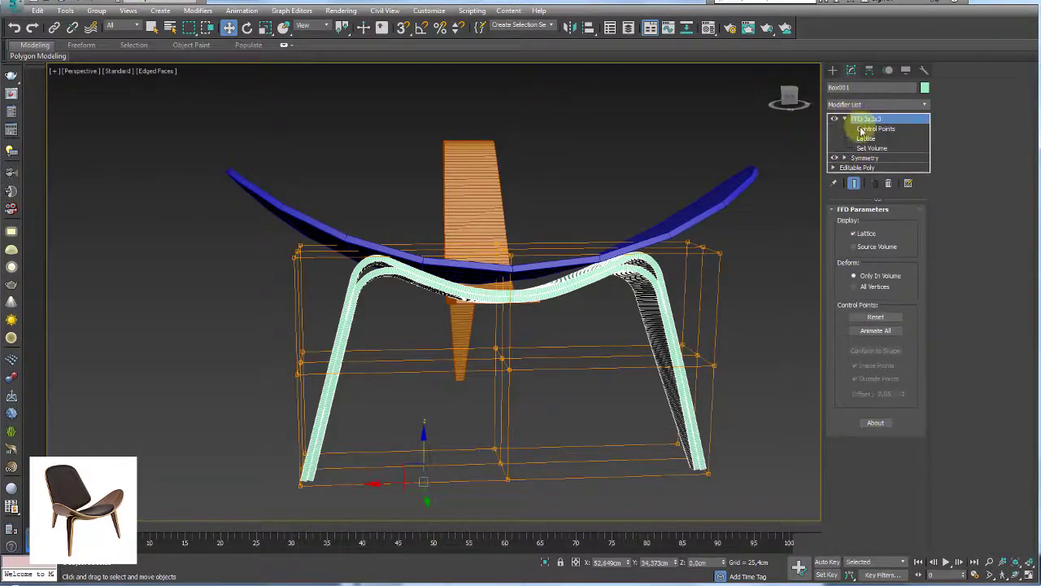
click(875, 128)
scroll(515, 238, up, 3)
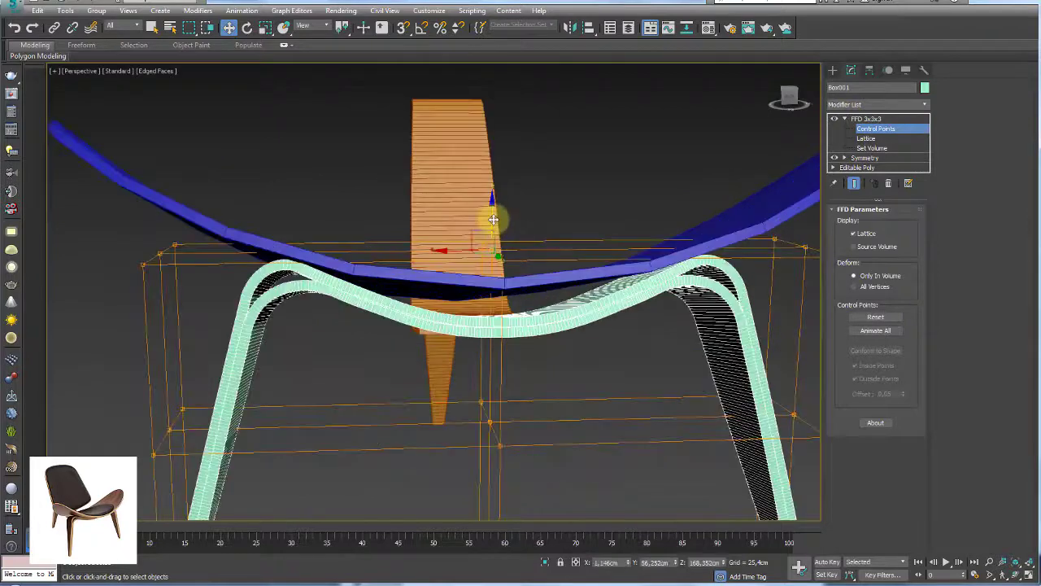
drag(493, 220, 301, 267)
right_click(309, 265)
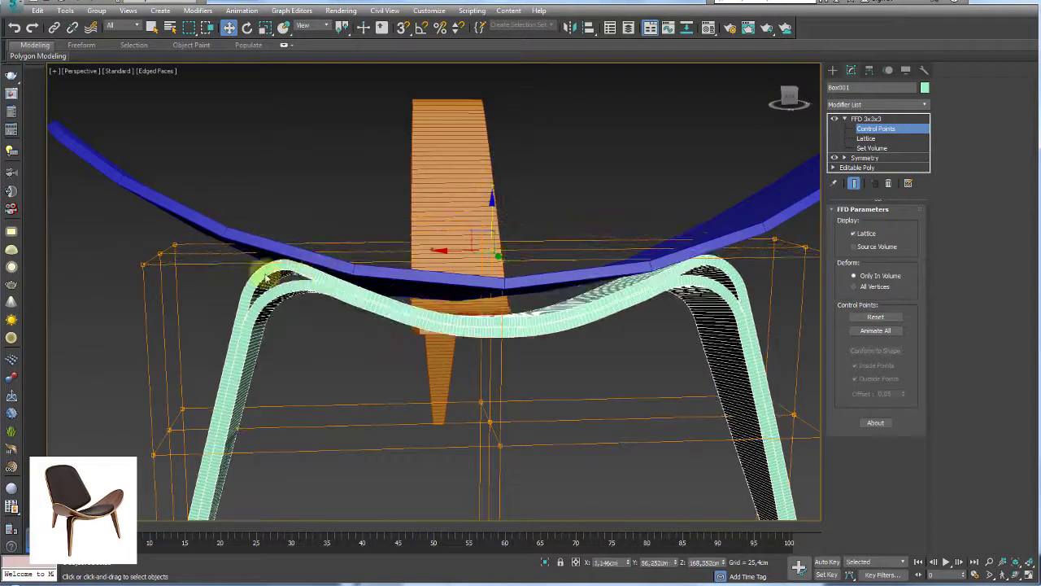
click(867, 118)
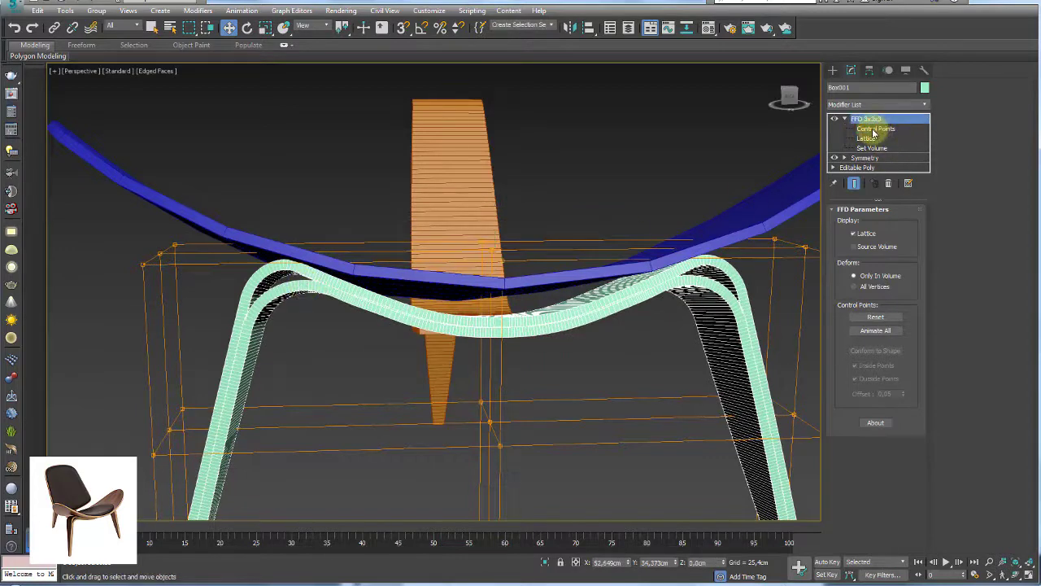
click(888, 183)
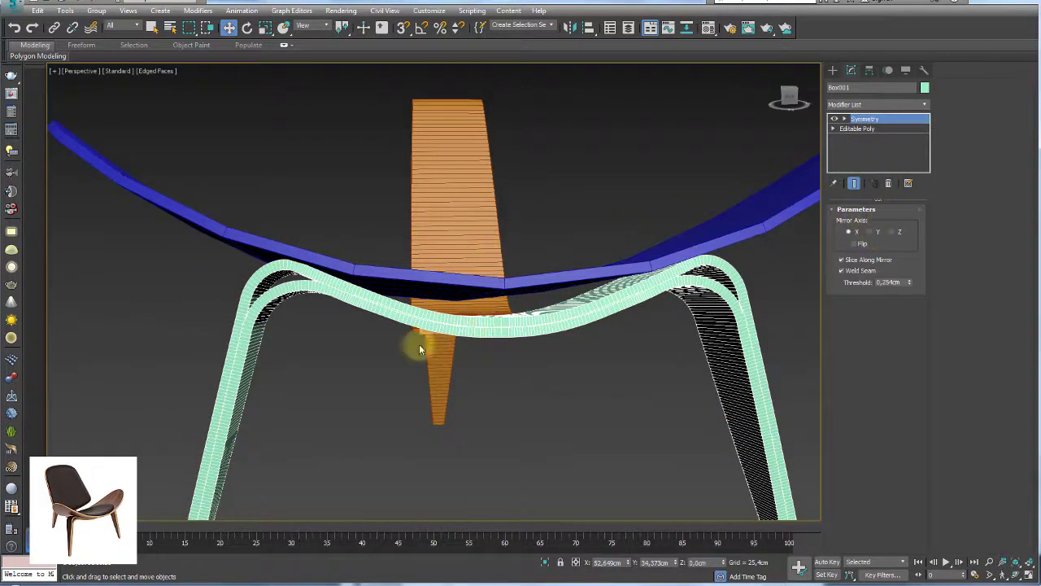
click(924, 105)
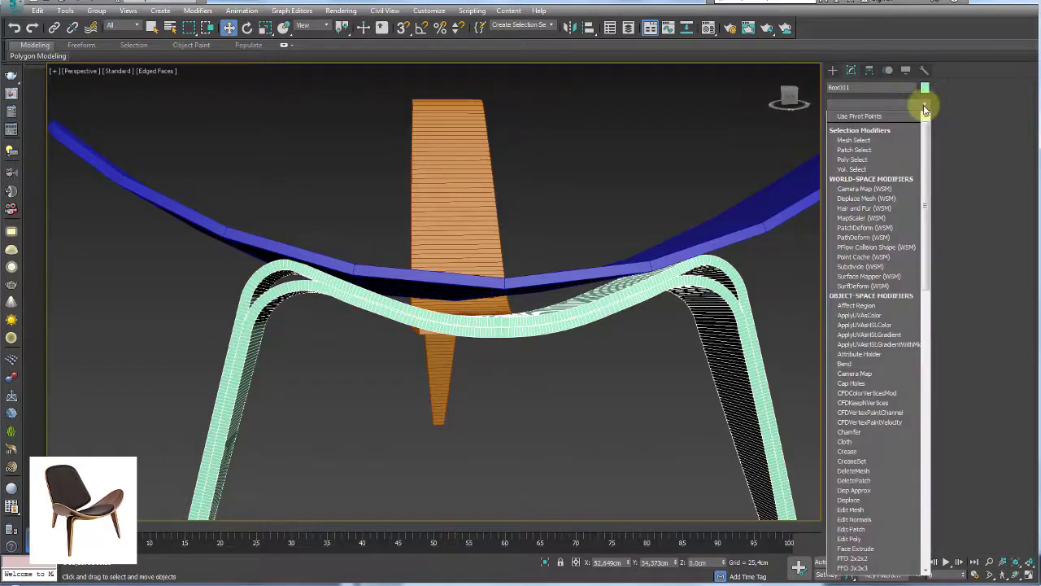
click(924, 106)
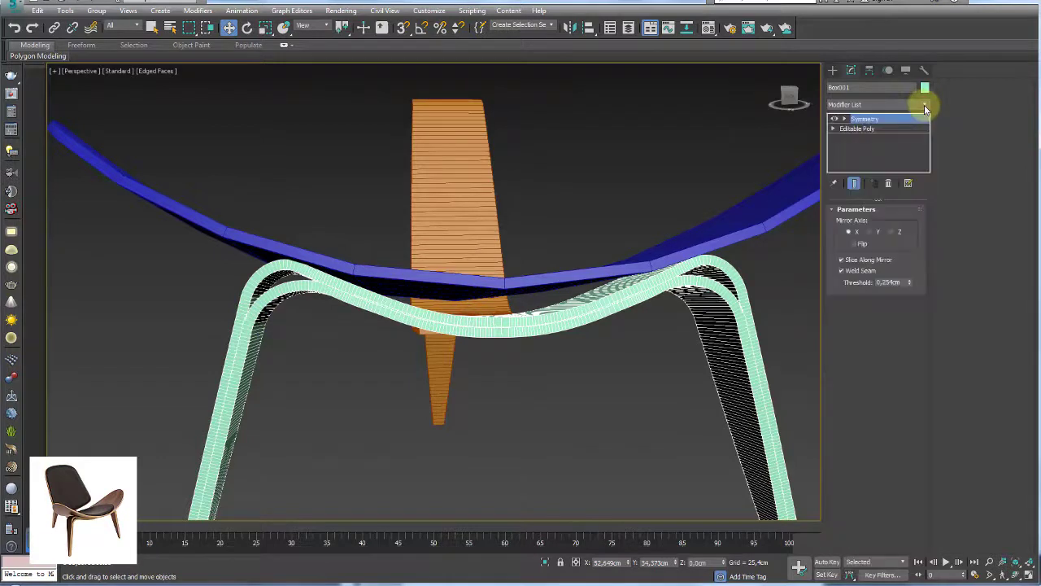
Convert the green leg frame to an Editable Poly, collapsing its Symmetry.
right_click(567, 306)
mouse_move(618, 442)
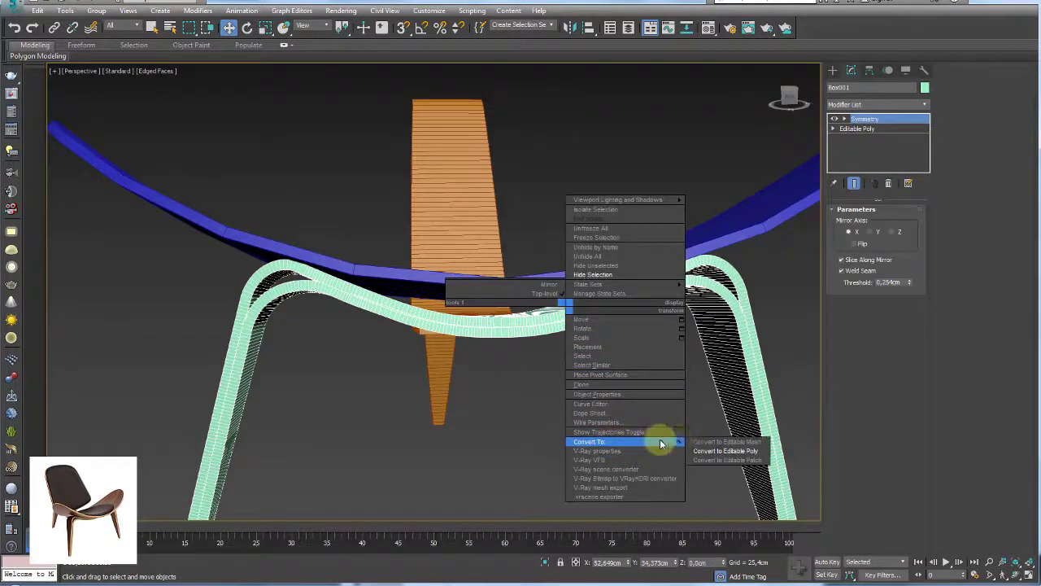
click(715, 450)
click(861, 223)
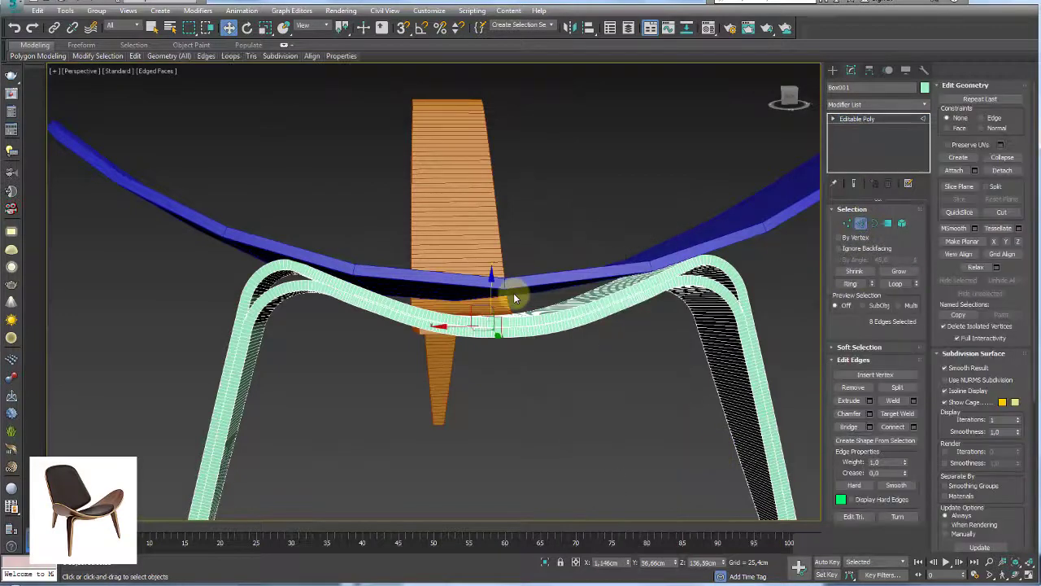
Grow the crossbar polygon selection to 368 polygons and expand Soft Selection.
key(z)
ctrl+click(887, 223)
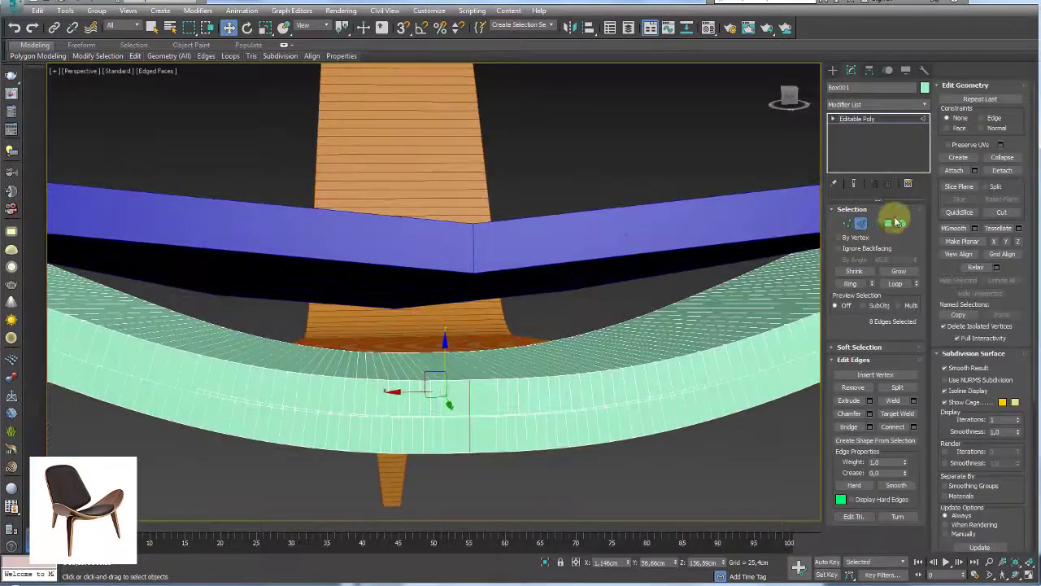
click(897, 271)
click(897, 271)
click(897, 271)
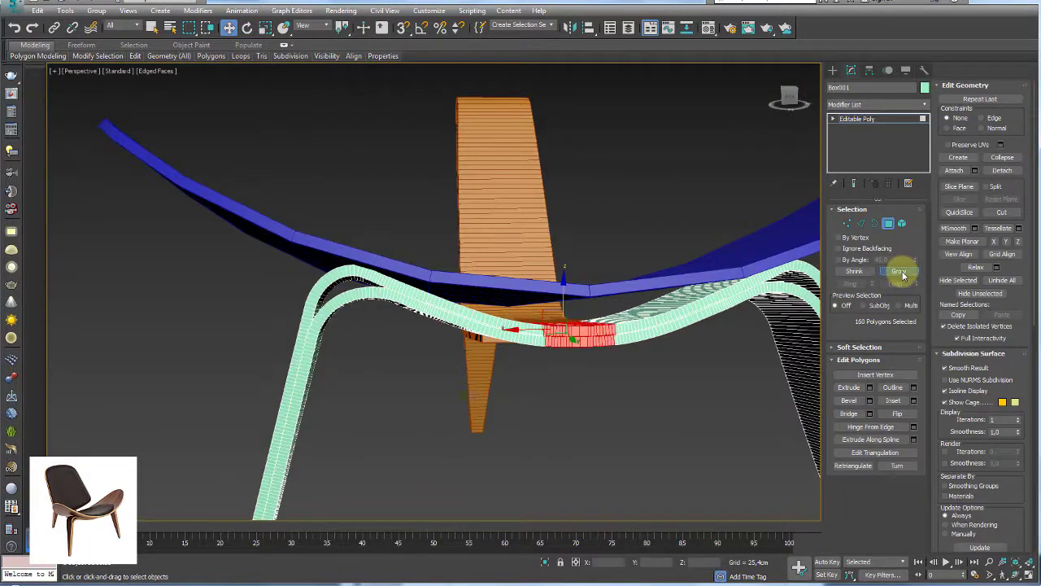
click(900, 271)
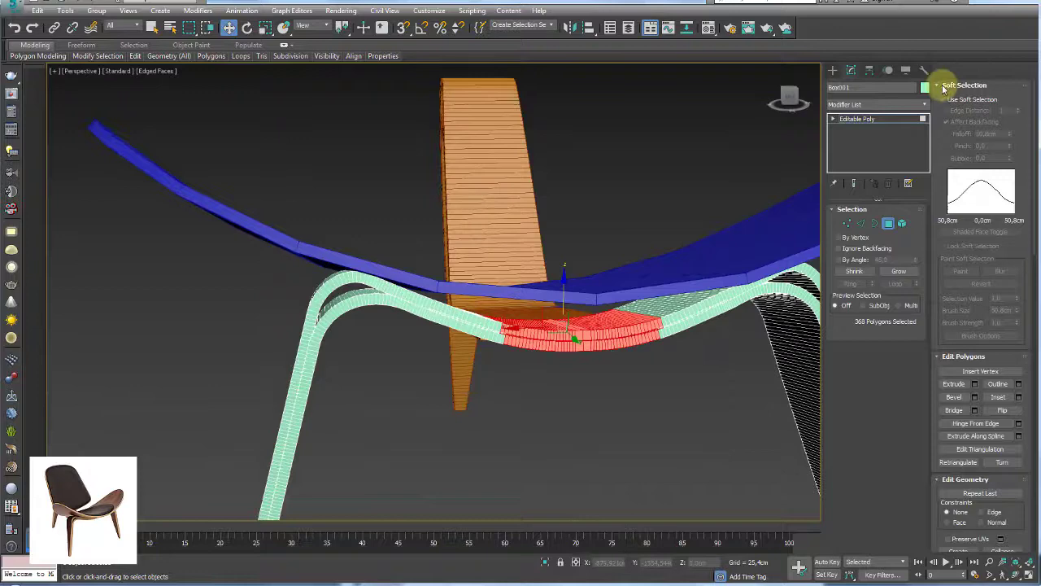
click(944, 86)
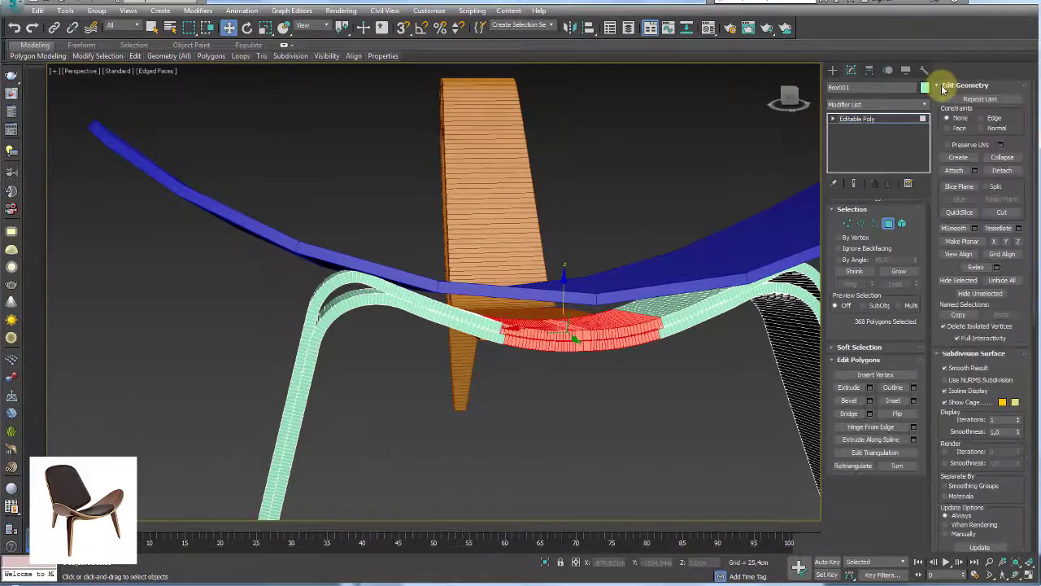
click(838, 347)
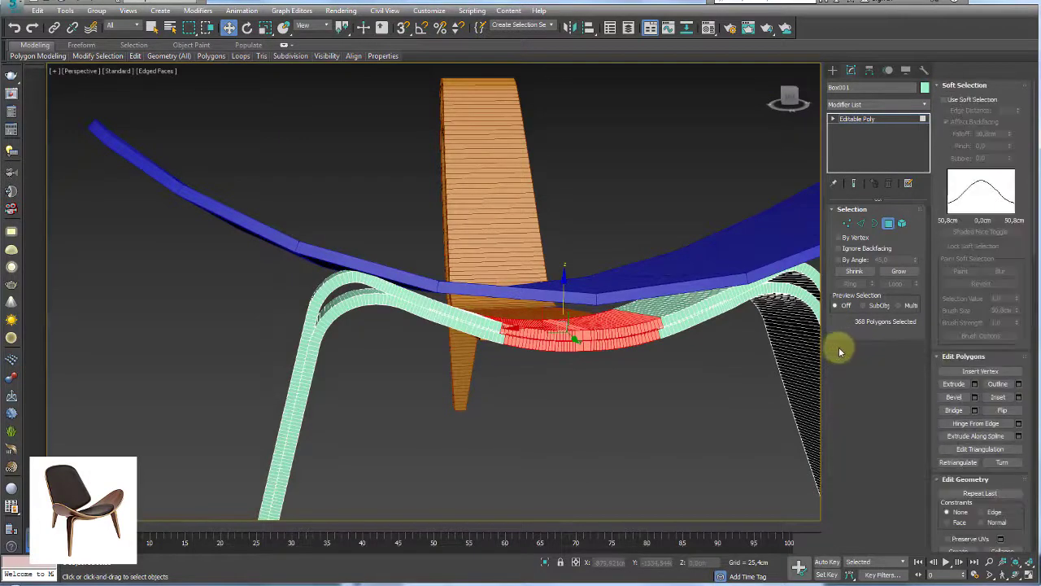
Enable soft selection, lift the crossbar polygons slightly, and shrink to 160 polygons.
click(947, 100)
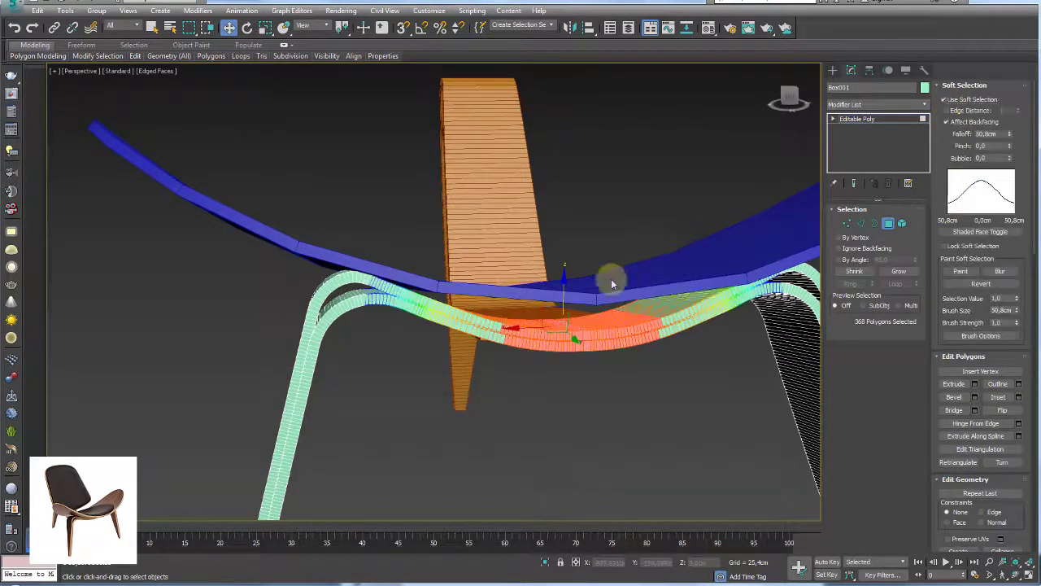
mouse_move(611, 278)
alt+middle_down()
mouse_move(577, 291)
mouse_move(604, 311)
mouse_move(561, 313)
mouse_move(572, 303)
alt+middle_up()
drag(572, 303, 570, 296)
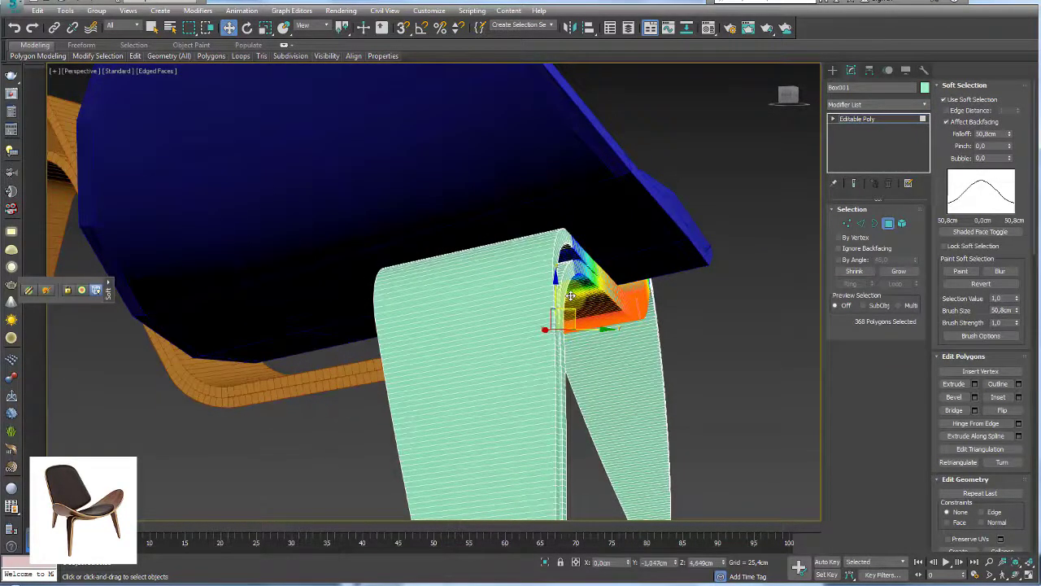
alt+middle_drag(570, 297, 567, 312)
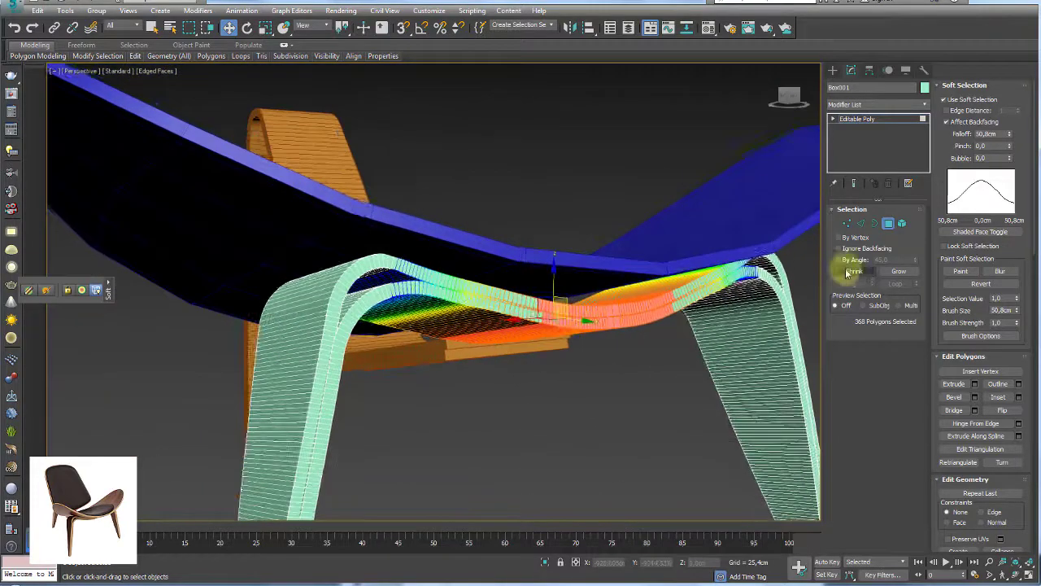
click(854, 271)
click(854, 271)
click(854, 271)
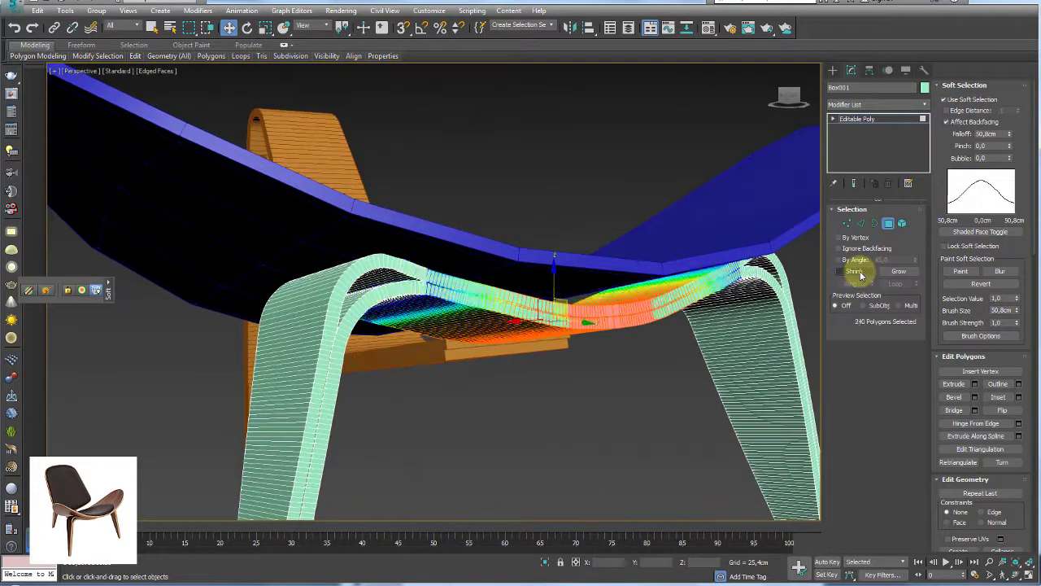
click(854, 271)
click(854, 271)
click(854, 271)
Nudge the polygons up again, shrink to 32 polygons, and set falloff to 33.02cm.
alt+middle_drag(569, 300, 575, 303)
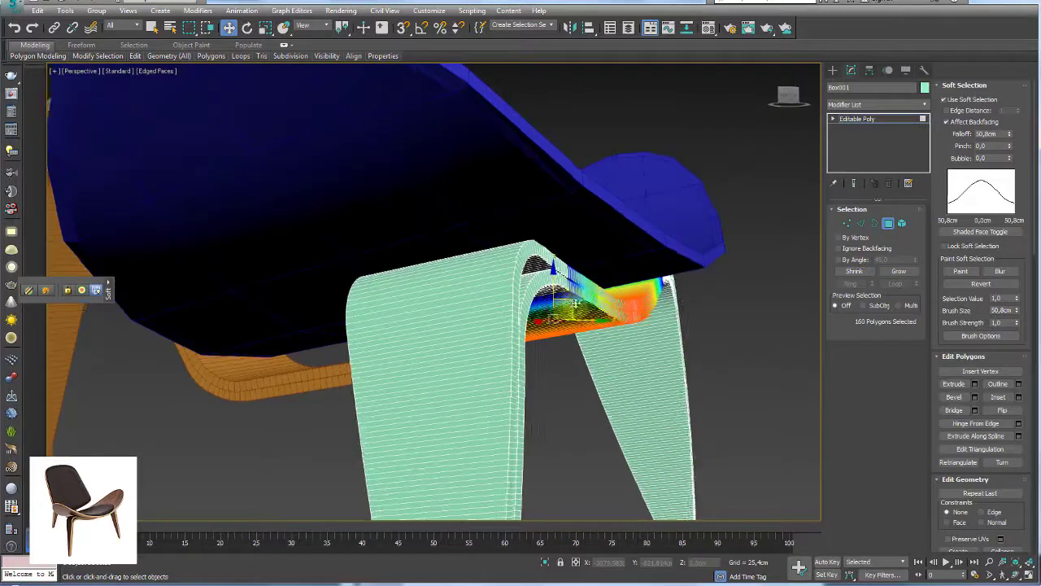
drag(571, 302, 572, 298)
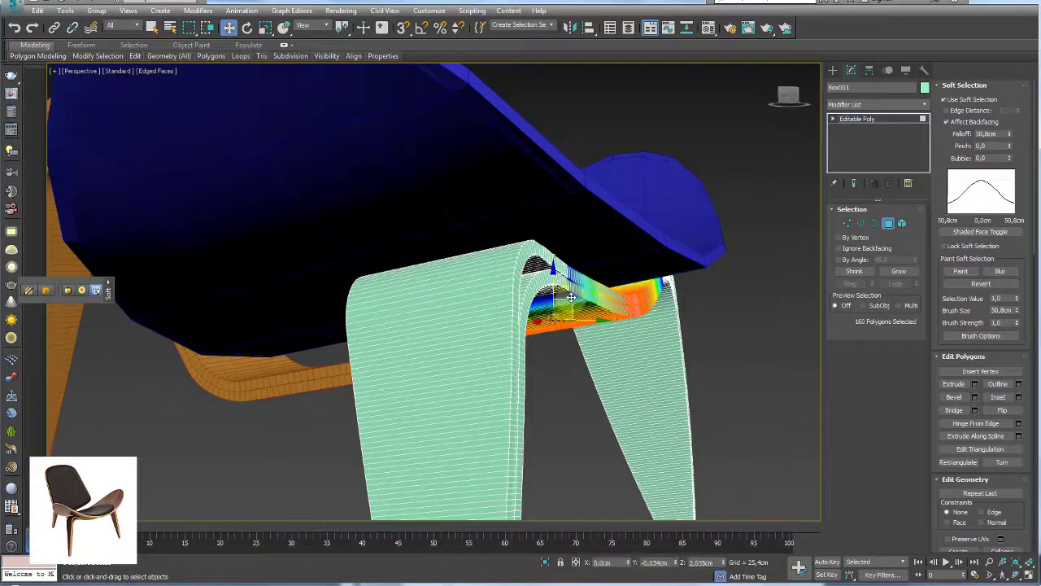
click(867, 277)
click(895, 272)
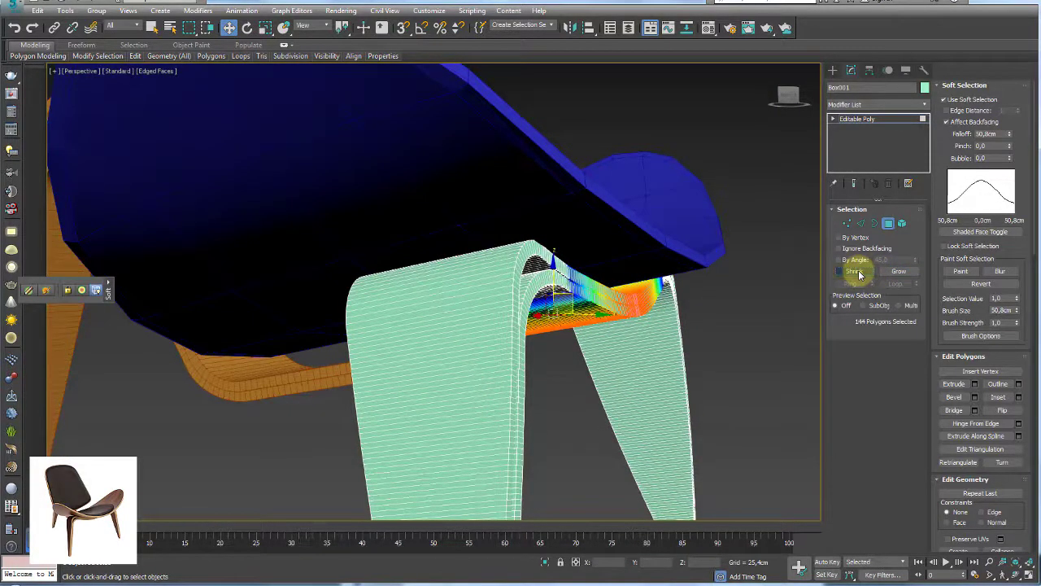
click(860, 273)
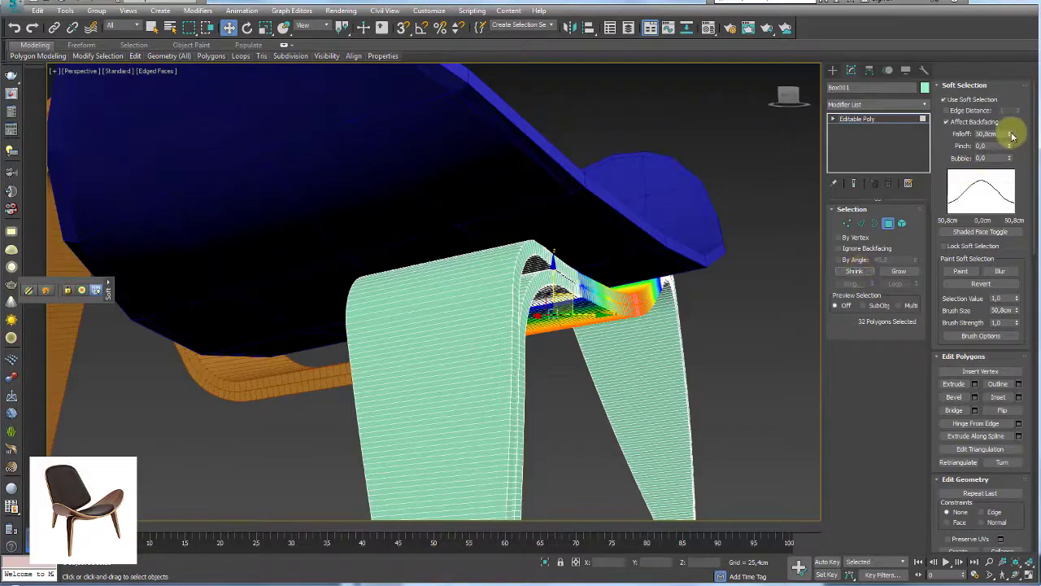
drag(1013, 136, 954, 174)
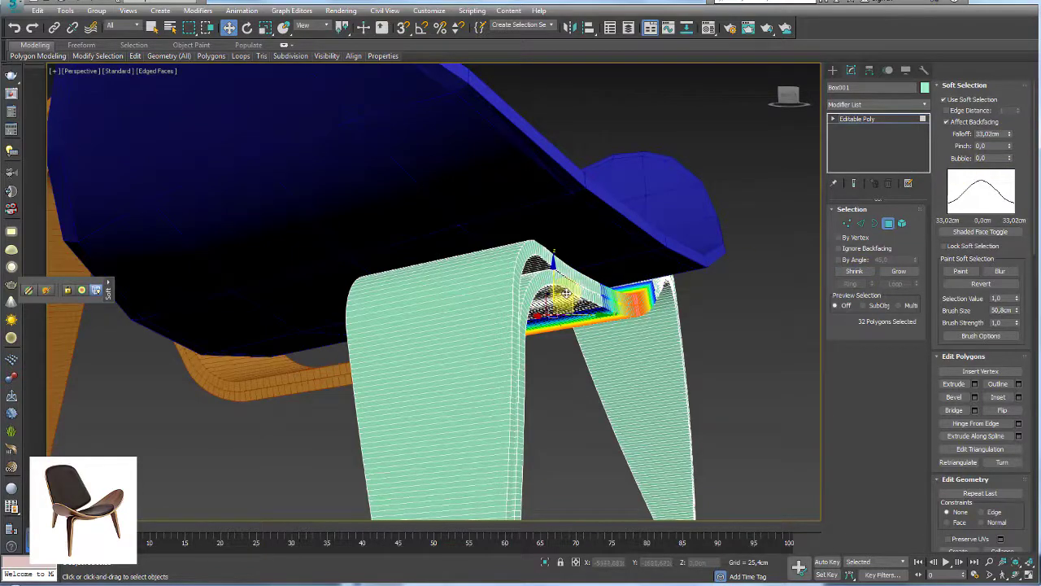
mouse_move(565, 289)
alt+middle_down()
mouse_move(621, 328)
mouse_move(577, 305)
mouse_move(558, 339)
mouse_move(575, 332)
mouse_move(276, 274)
alt+middle_up()
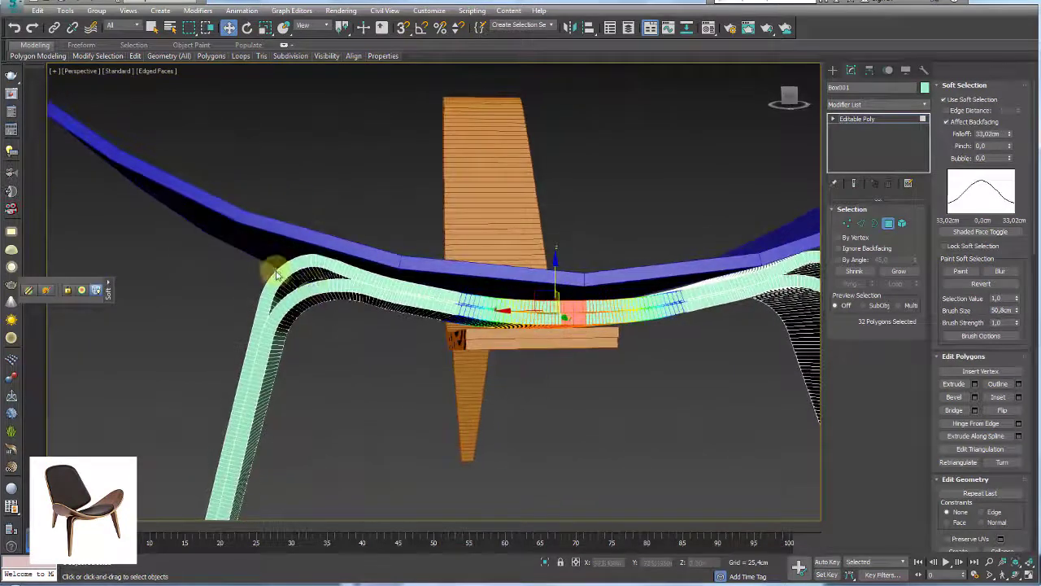
Select the blue seat shell (Plane006) and set its Bend angle to -100.
click(867, 119)
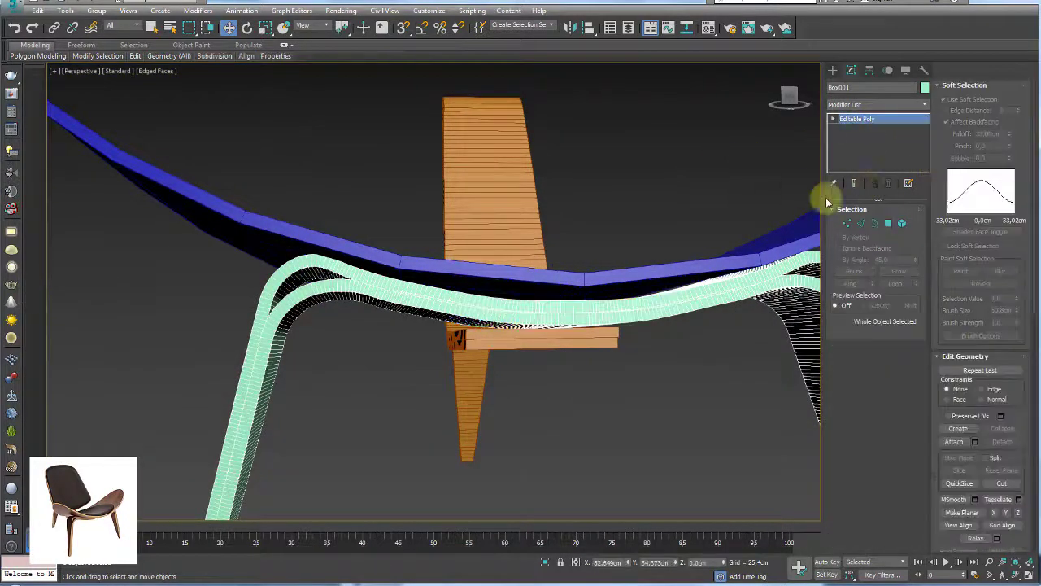
click(848, 224)
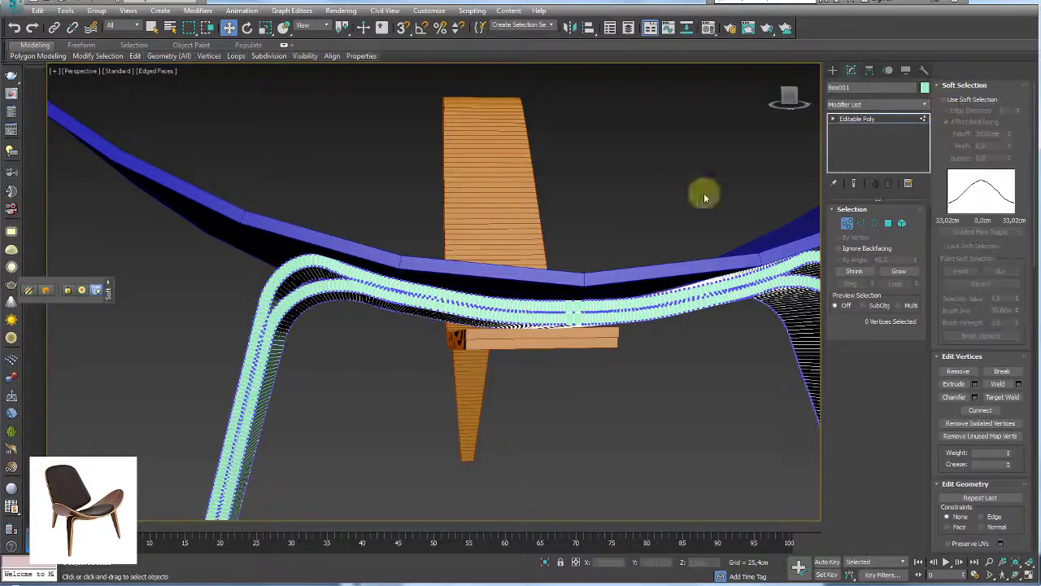
mouse_move(703, 193)
alt+middle_down()
mouse_move(664, 217)
mouse_move(767, 226)
alt+middle_up()
click(860, 119)
click(713, 226)
scroll(773, 261, up, 3)
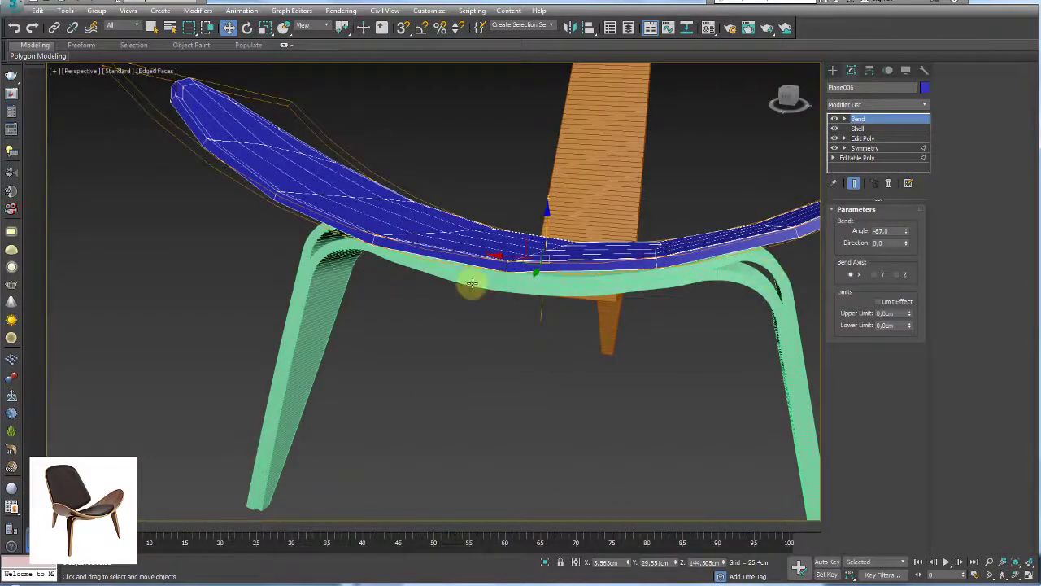
middle_drag(599, 291, 551, 298)
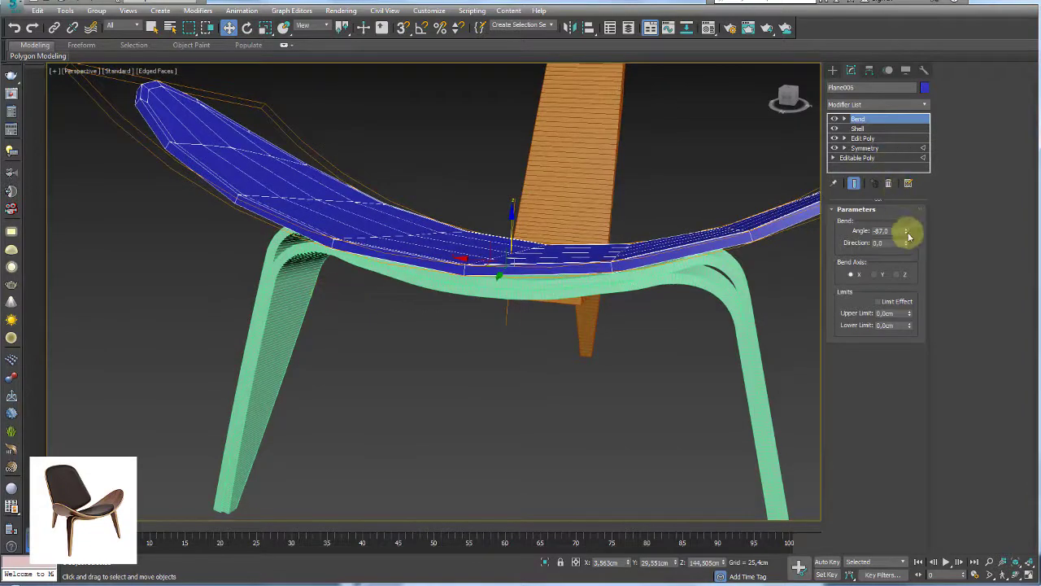
drag(909, 235, 906, 233)
mouse_move(592, 285)
alt+middle_down()
mouse_move(498, 229)
mouse_move(616, 307)
mouse_move(574, 372)
mouse_move(530, 275)
mouse_move(586, 251)
mouse_move(633, 301)
mouse_move(660, 158)
alt+middle_up()
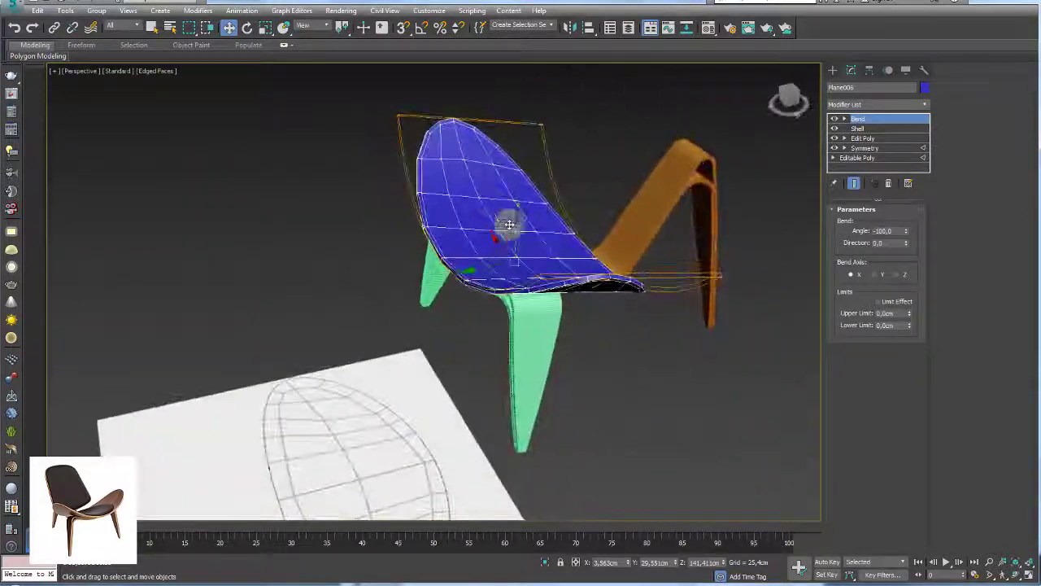
Drag the backrest image enconsto.jpg from Explorer onto the reference plane.
mouse_move(508, 224)
alt+middle_down()
mouse_move(640, 217)
mouse_move(553, 295)
mouse_move(642, 321)
mouse_move(609, 350)
mouse_move(459, 336)
mouse_move(510, 337)
alt+middle_up()
scroll(460, 337, down, 5)
scroll(460, 337, down, 3)
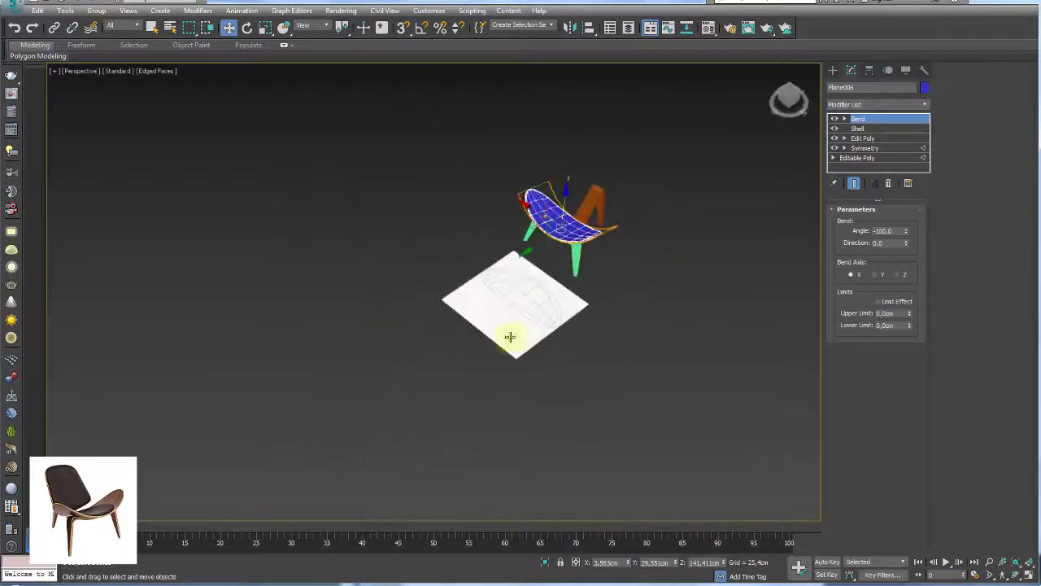
click(32, 583)
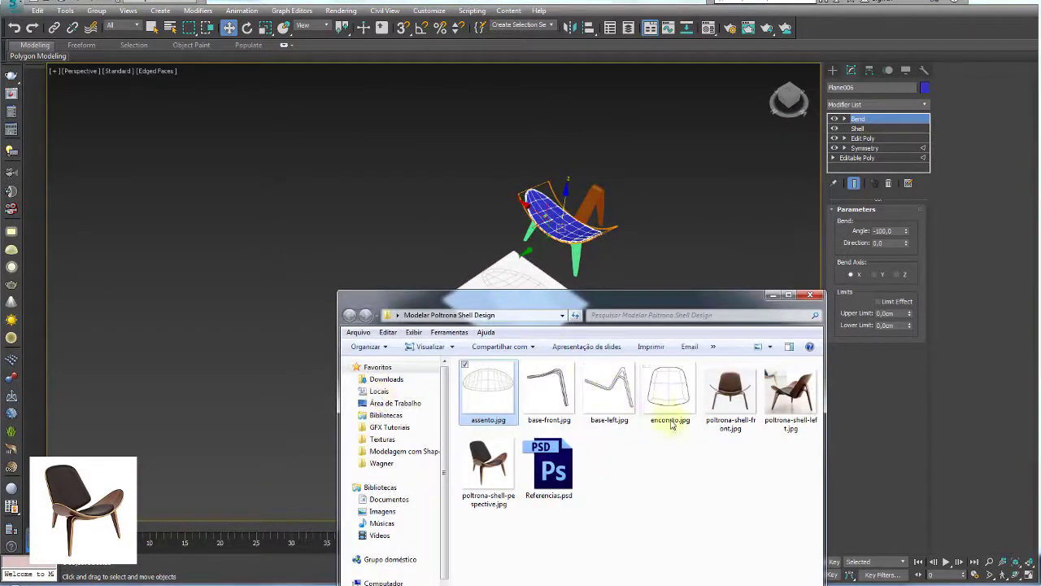
drag(670, 395, 514, 285)
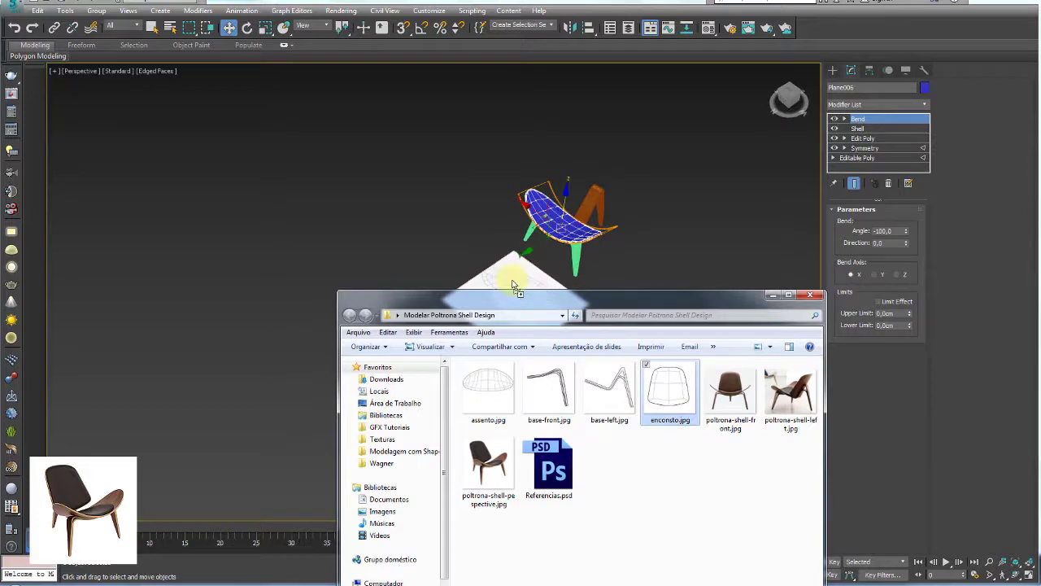
click(773, 295)
In Top view, draw a new plane, Plane007, over the backrest reference drawing.
alt+middle_drag(643, 291, 477, 220)
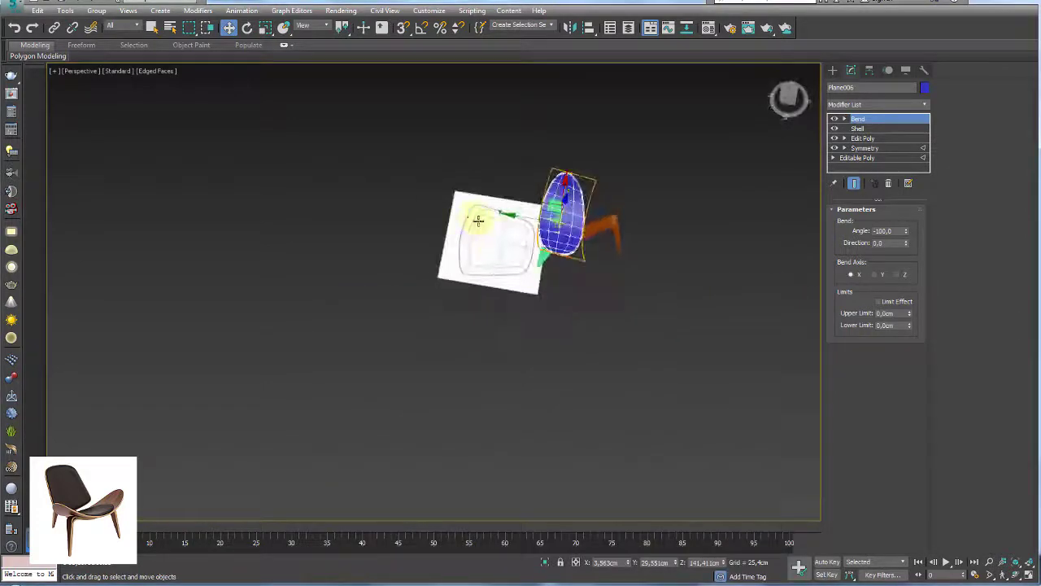
scroll(528, 244, up, 3)
scroll(562, 279, up, 2)
scroll(562, 279, down, 2)
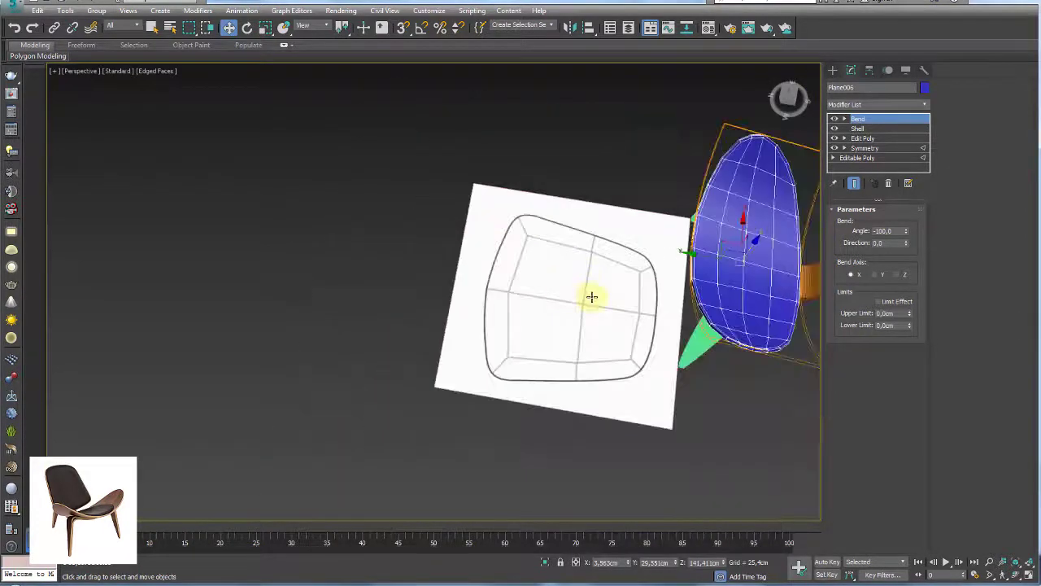
key(t)
mouse_move(592, 290)
middle_down()
mouse_move(535, 342)
mouse_move(537, 382)
middle_up()
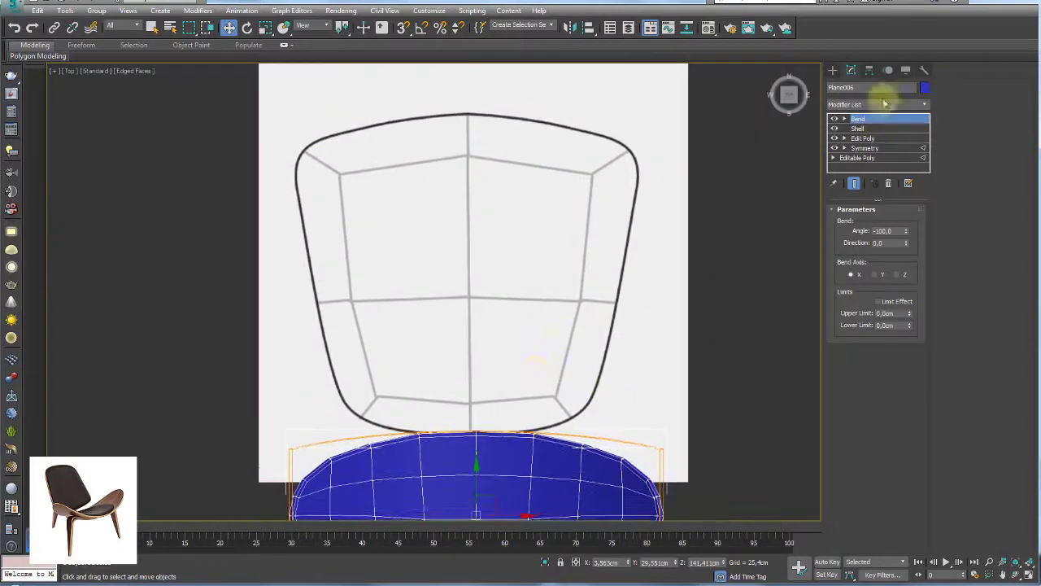
click(834, 73)
click(898, 188)
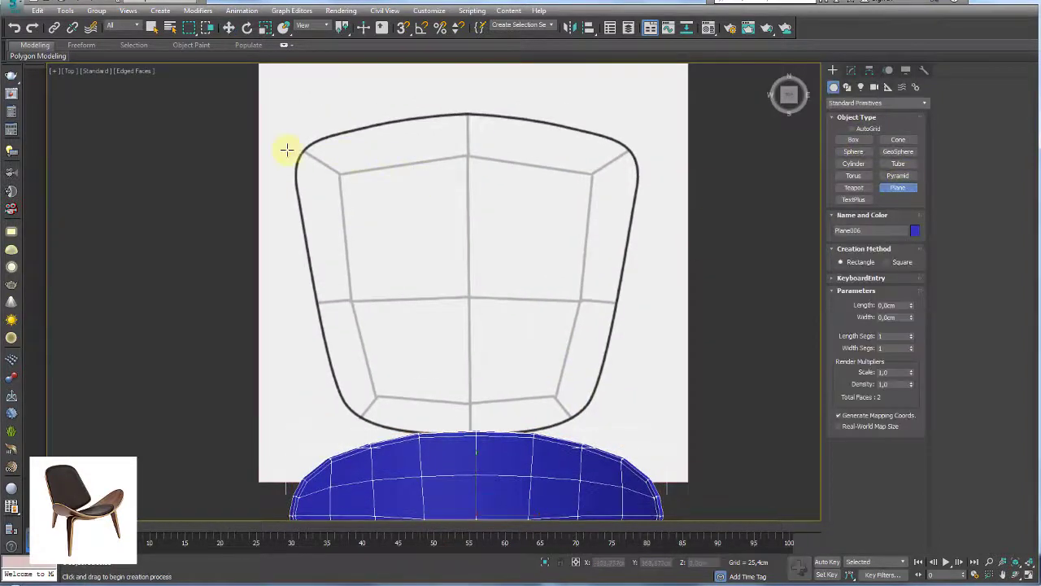
drag(298, 126, 640, 441)
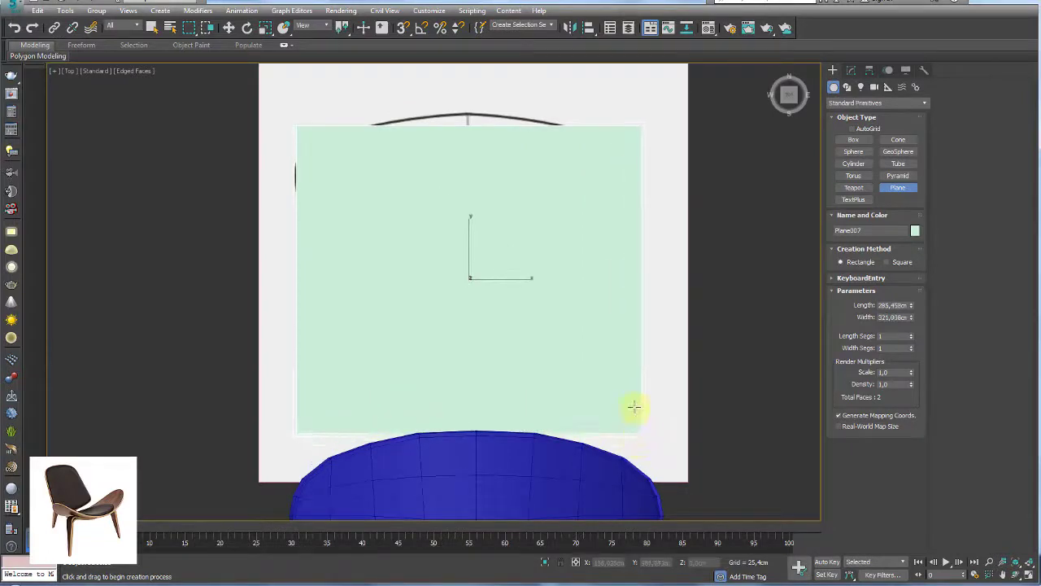
Make Plane007 blue and zoom out to show the plane and seat.
click(915, 231)
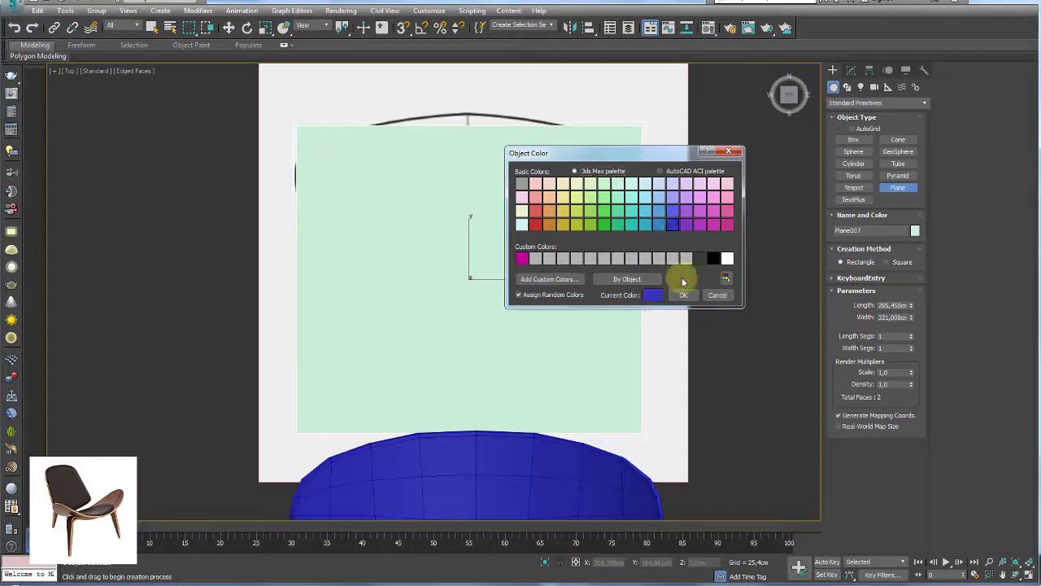
click(684, 296)
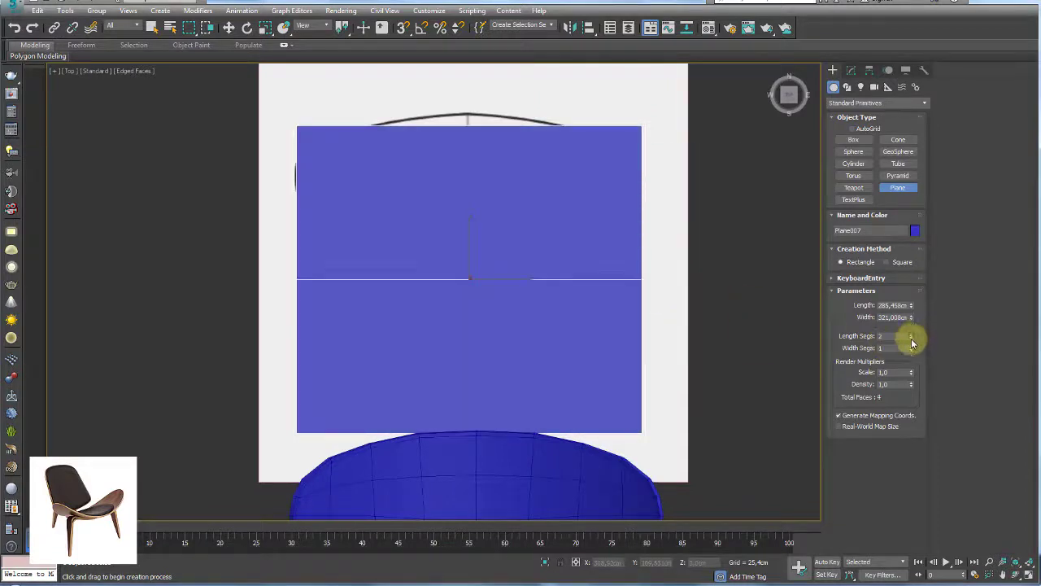
middle_drag(587, 299, 577, 252)
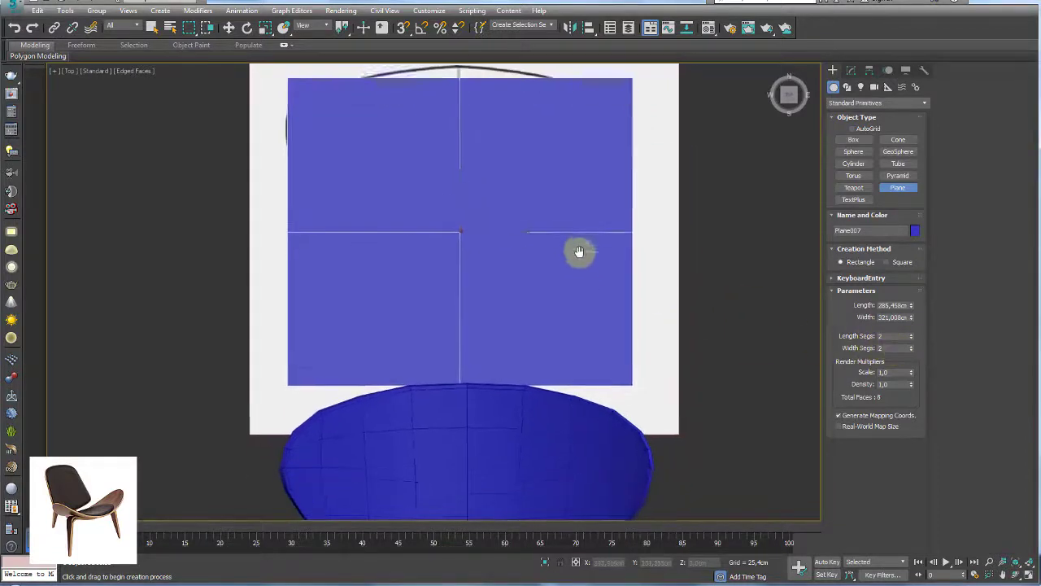
scroll(576, 251, down, 2)
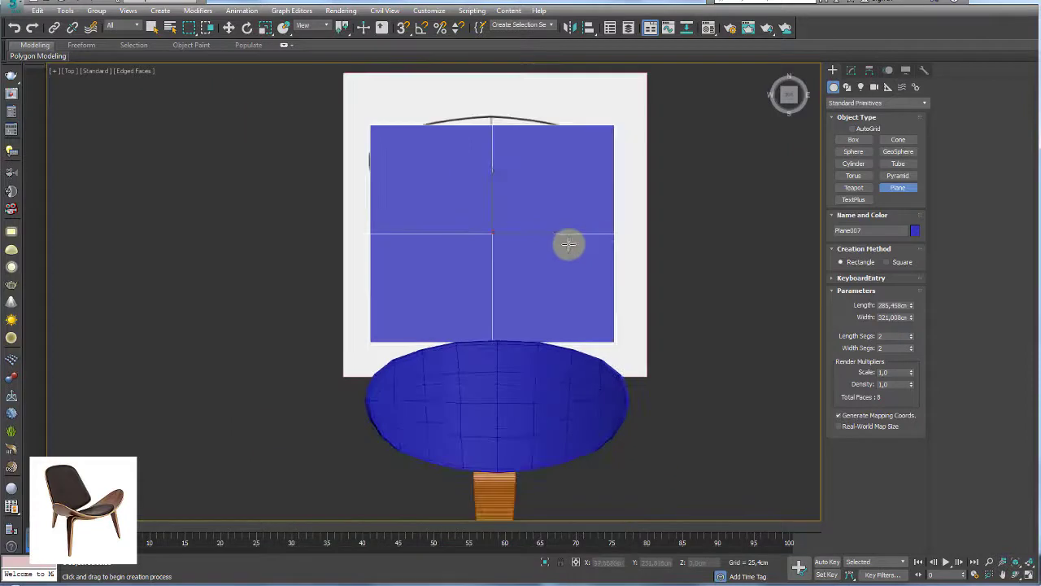
Convert Plane007 to an Editable Poly.
right_click(515, 190)
right_click(515, 190)
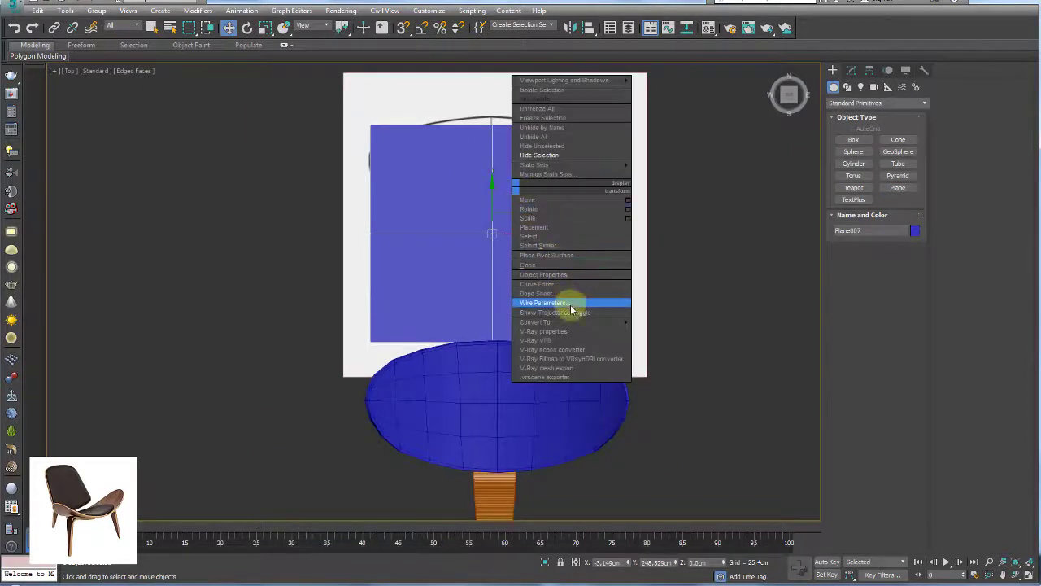
click(686, 330)
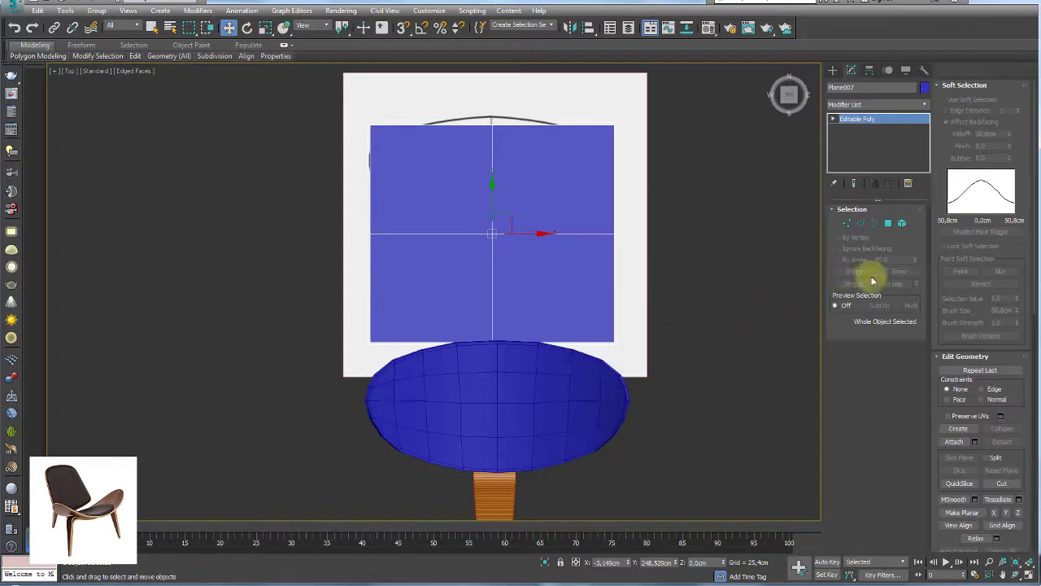
Delete the plane's right-half polygons, then select the top-middle vertex.
click(888, 223)
drag(553, 138, 593, 314)
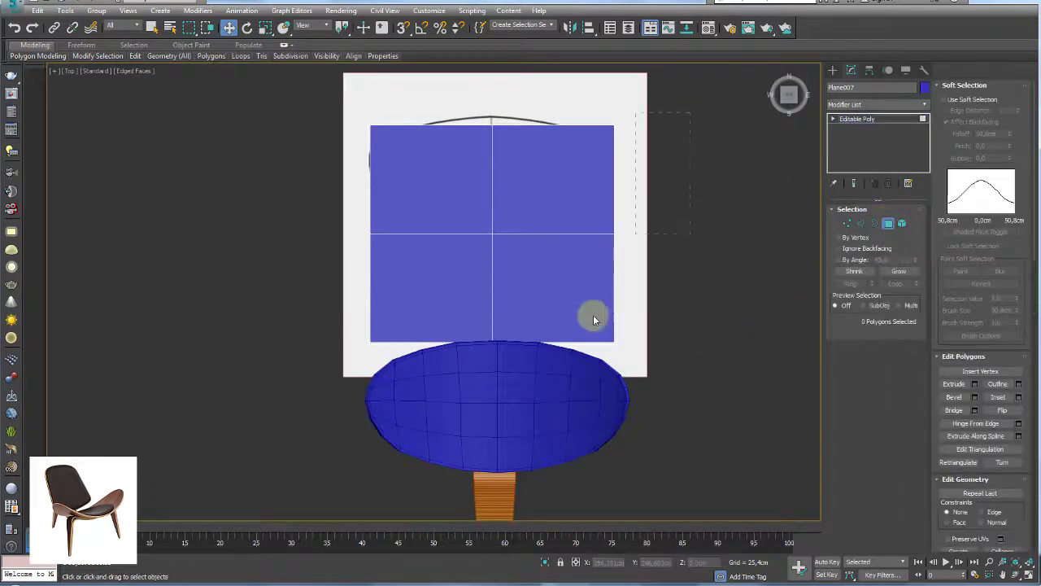
key(Delete)
click(847, 223)
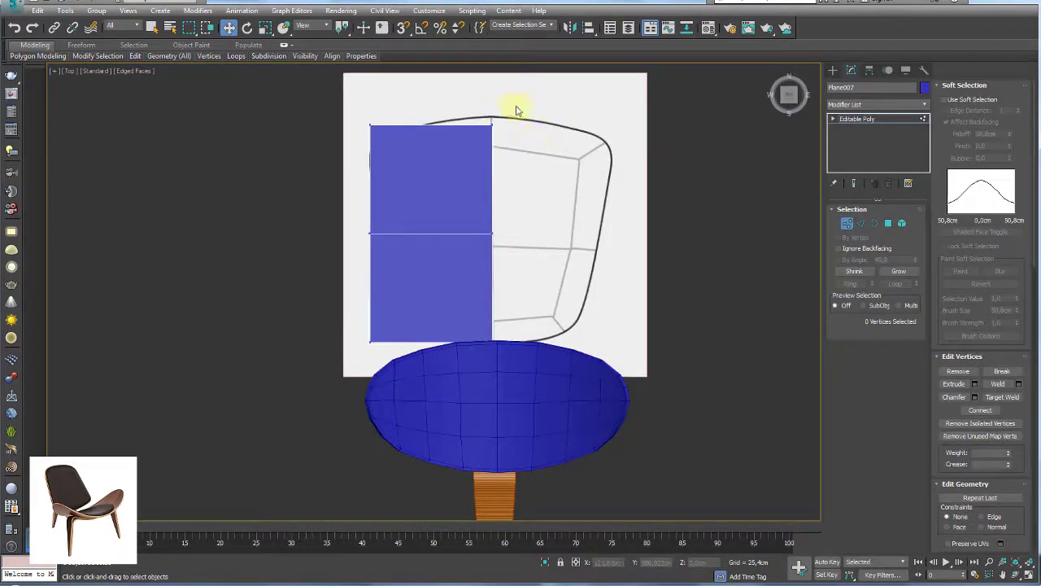
click(492, 124)
middle_drag(490, 99, 497, 132)
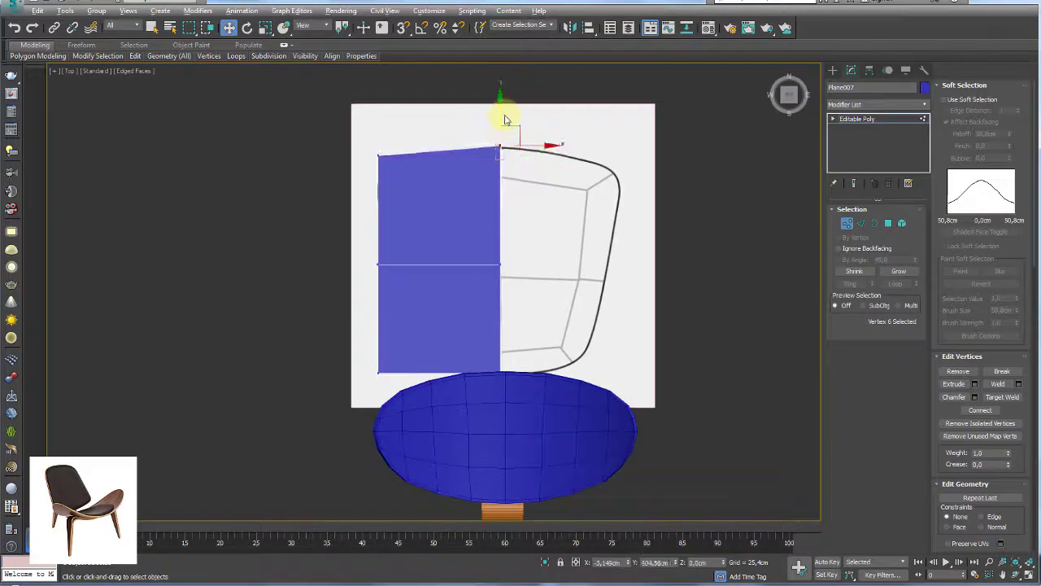
With See-Through on, snap the bottom-left vertex to the outline and connect a vertical edge.
key(alt+x)
scroll(384, 154, up, 2)
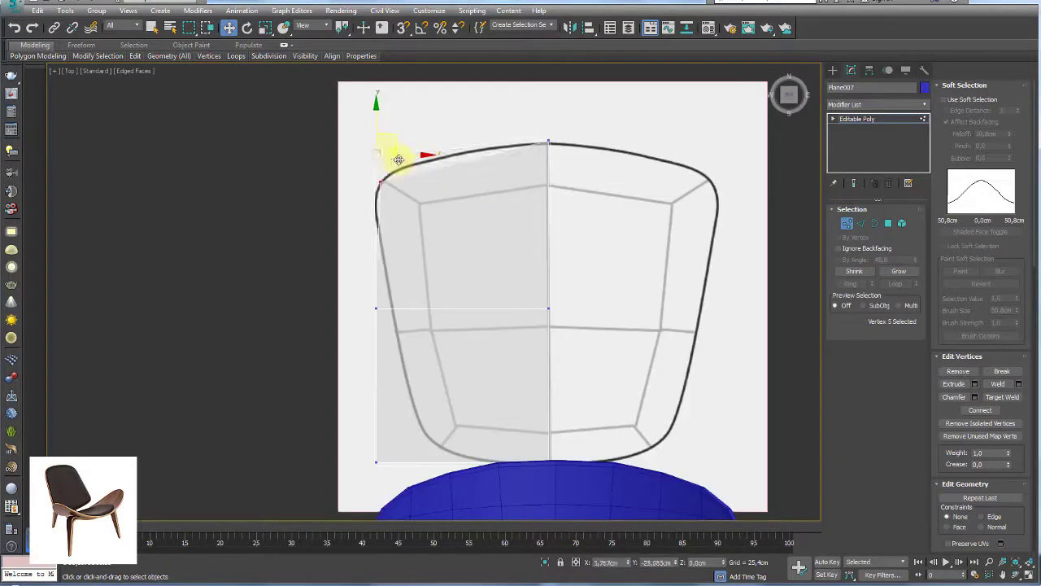
middle_drag(433, 404, 444, 355)
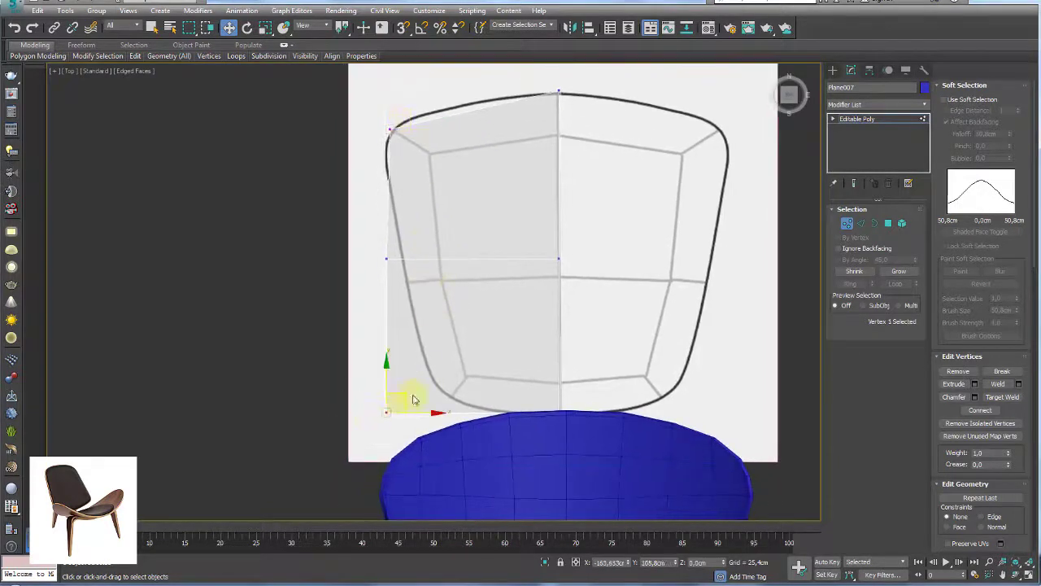
drag(406, 396, 466, 379)
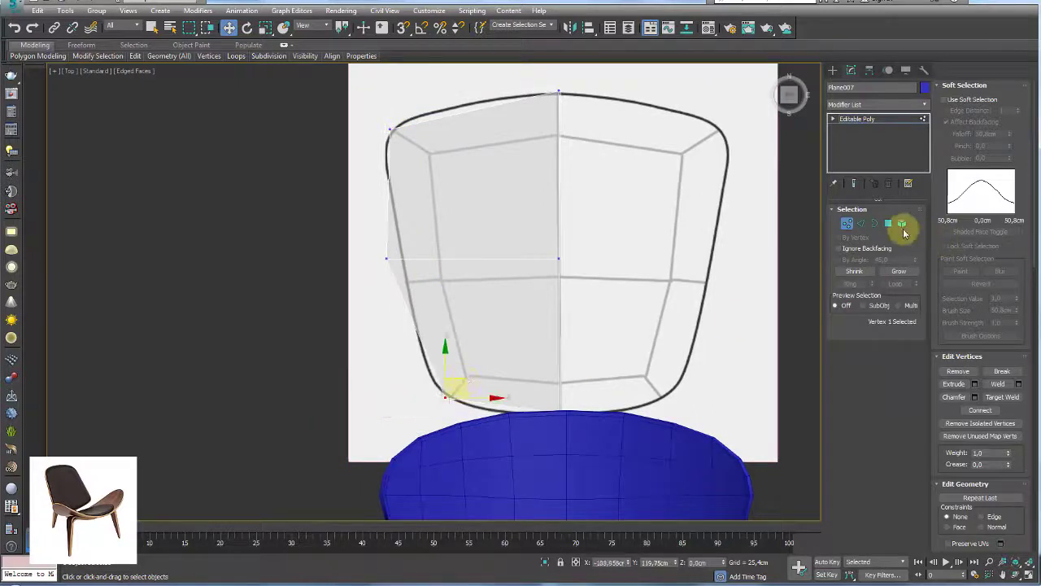
click(861, 223)
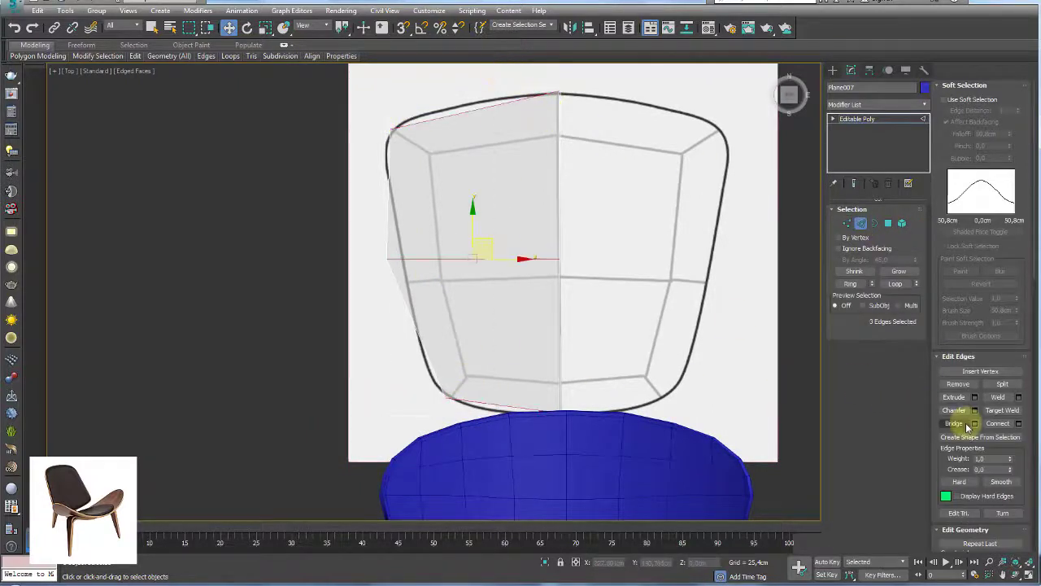
click(1006, 426)
Shift the new edge's top vertex, add horizontal edges, and fit left-side vertices to the outline.
key(alt+x)
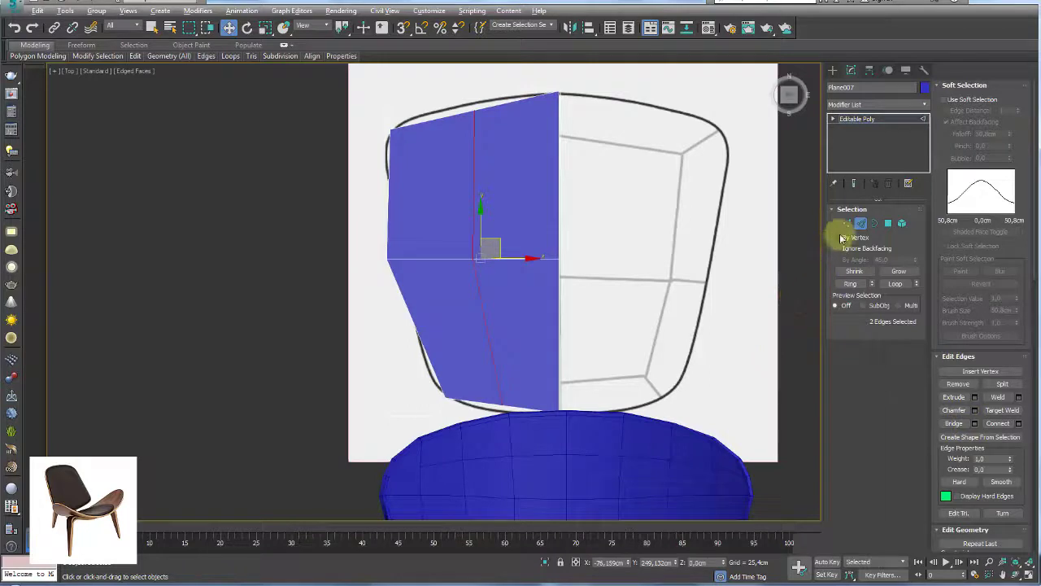
click(847, 223)
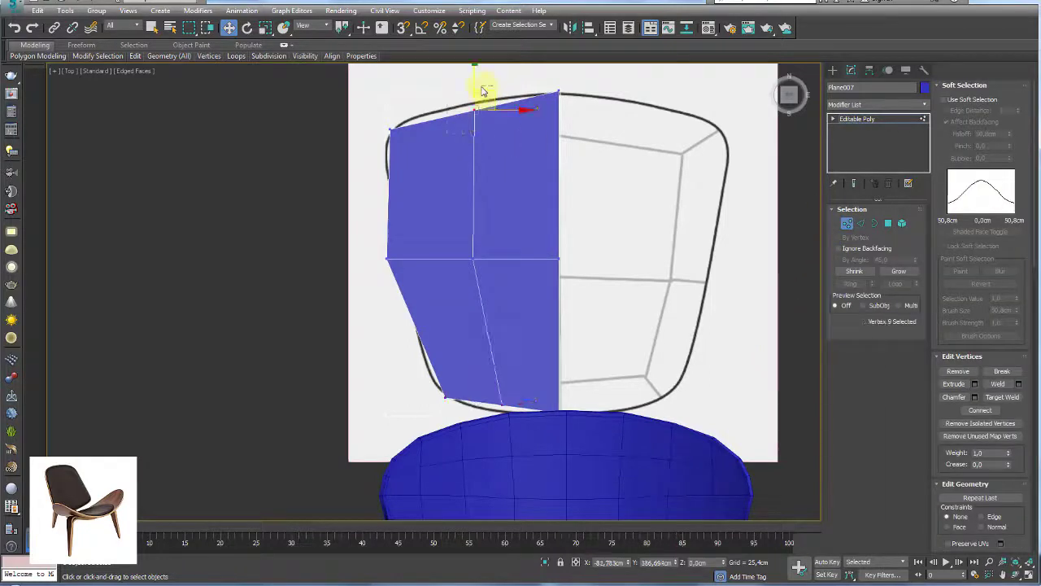
drag(492, 94, 475, 87)
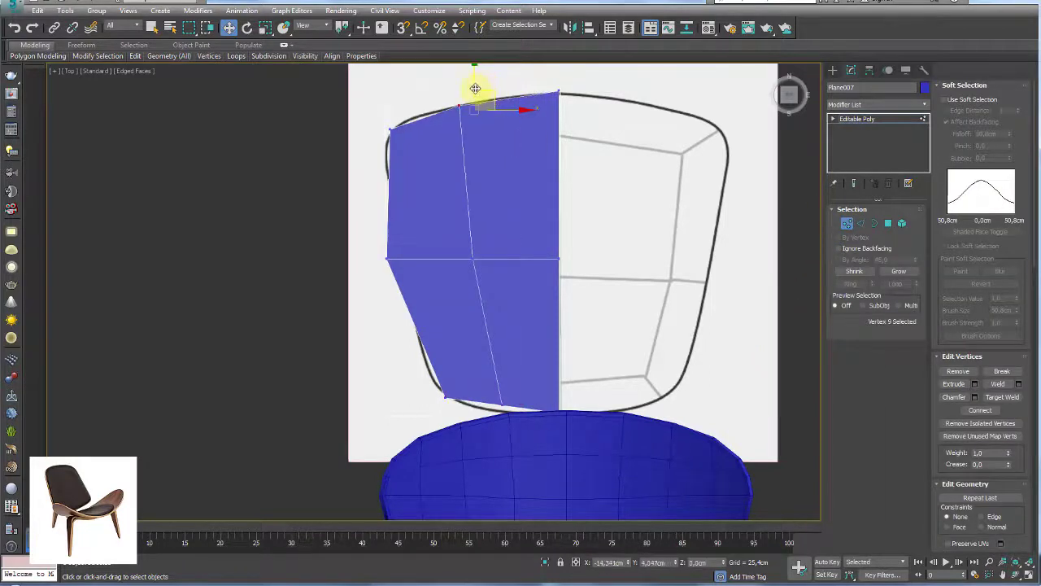
click(499, 412)
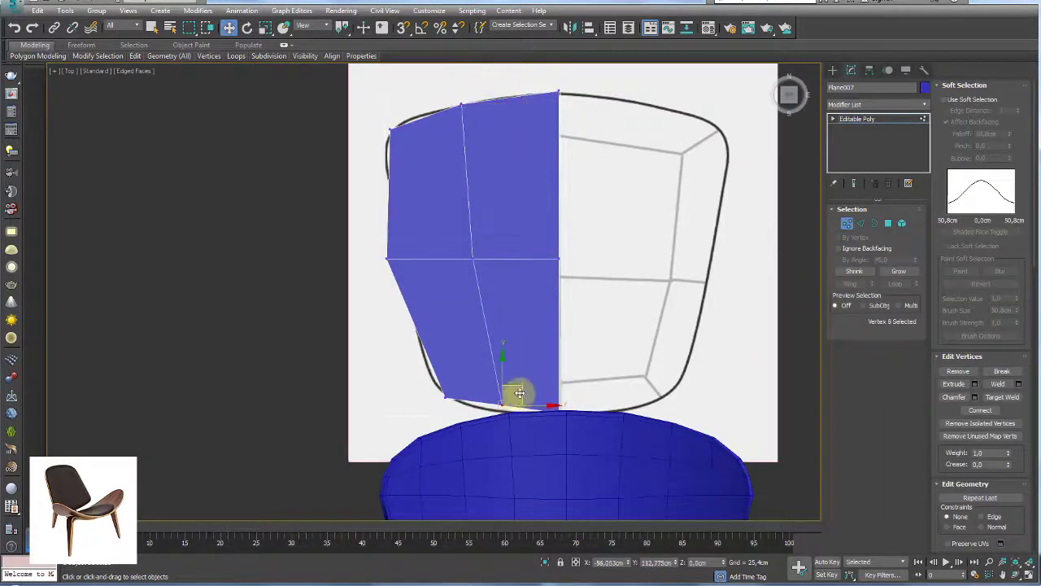
click(861, 223)
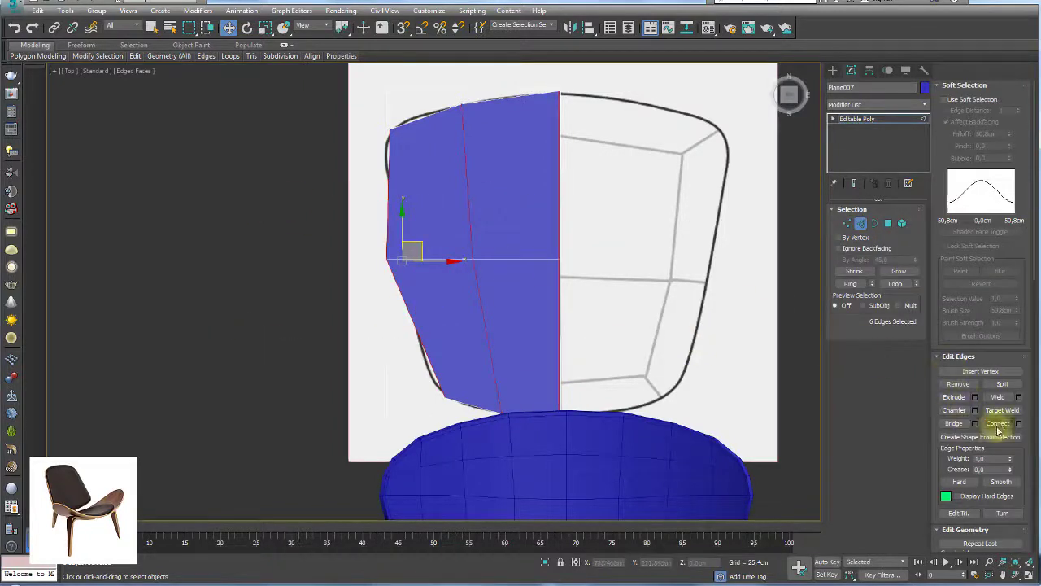
click(999, 424)
click(847, 223)
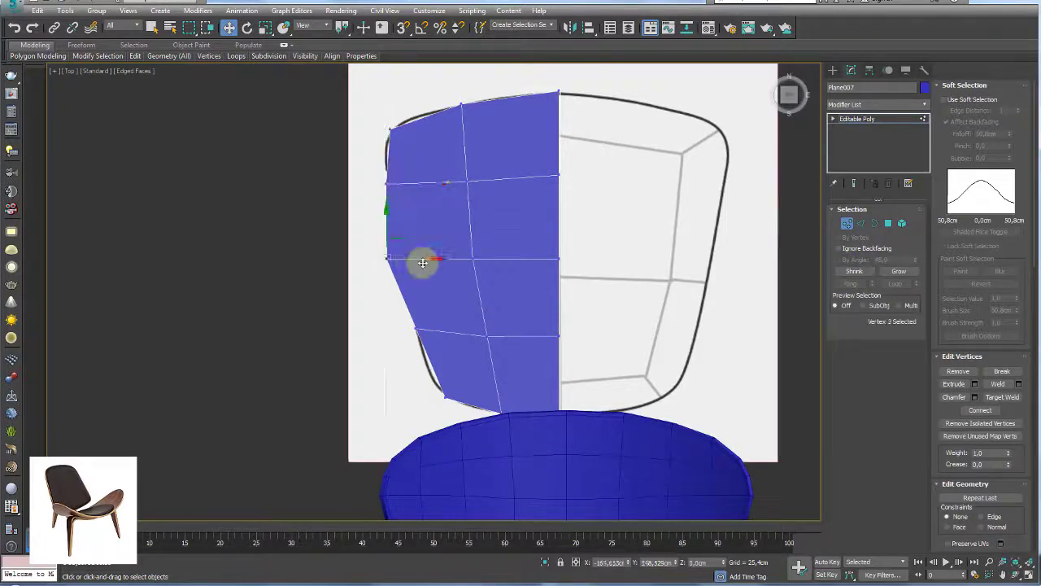
mouse_move(422, 263)
mouse_down()
mouse_move(452, 262)
mouse_move(443, 270)
mouse_up()
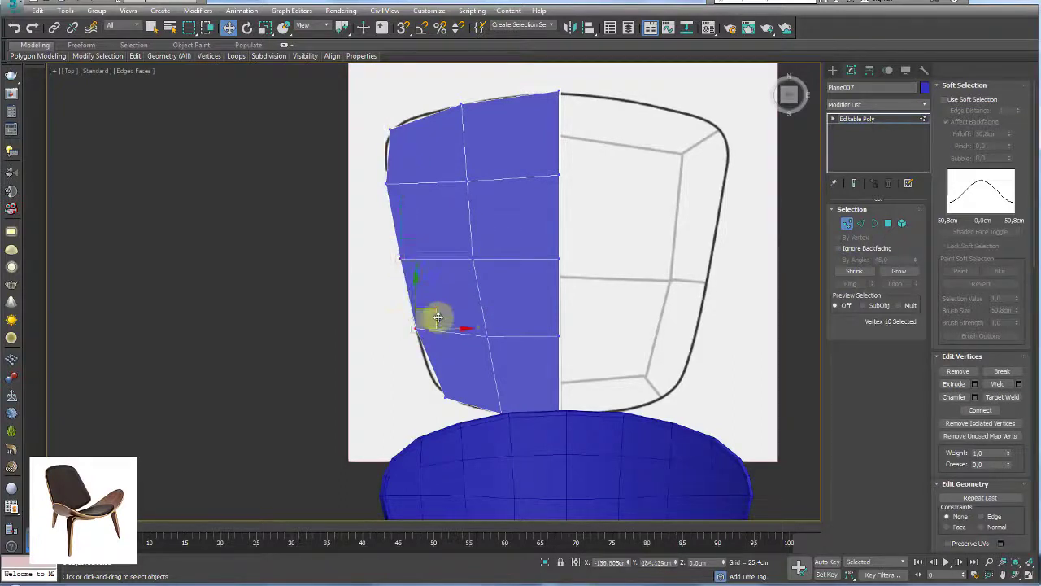
drag(447, 322, 449, 338)
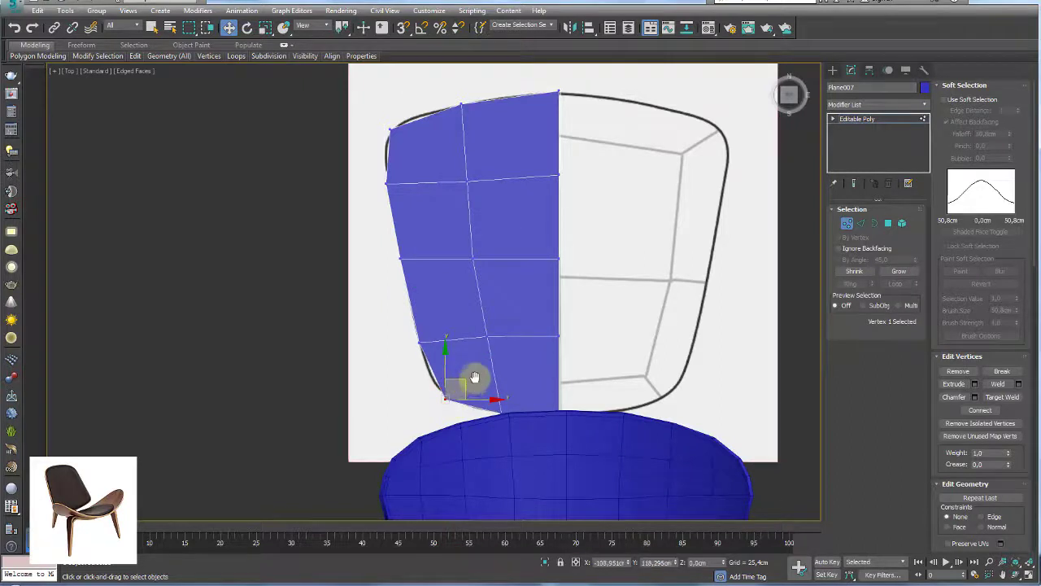
Select the lower vertices near the seat, then the centre vertical edge loop.
middle_drag(475, 377, 507, 365)
click(511, 351)
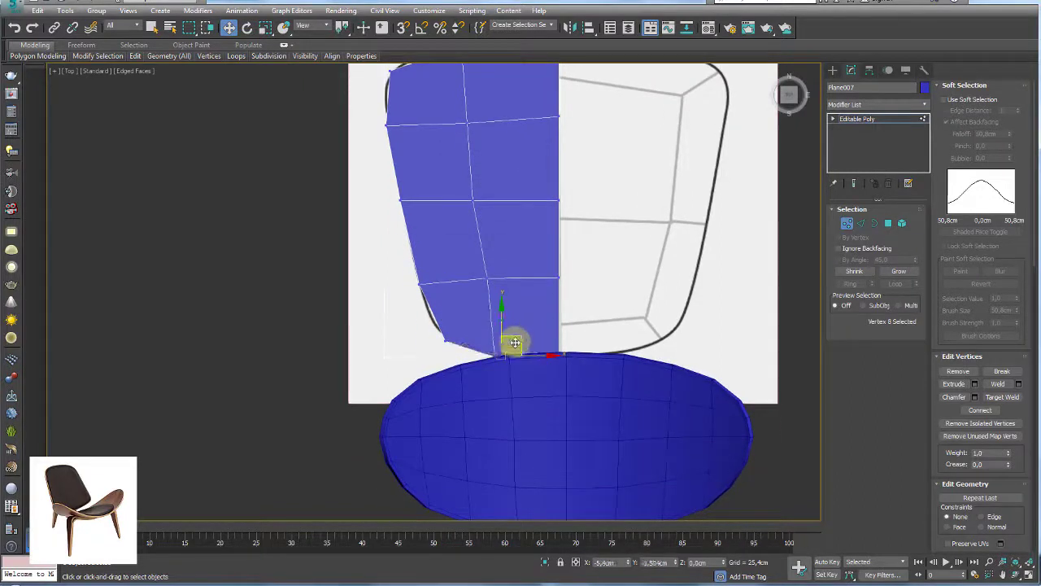
click(487, 277)
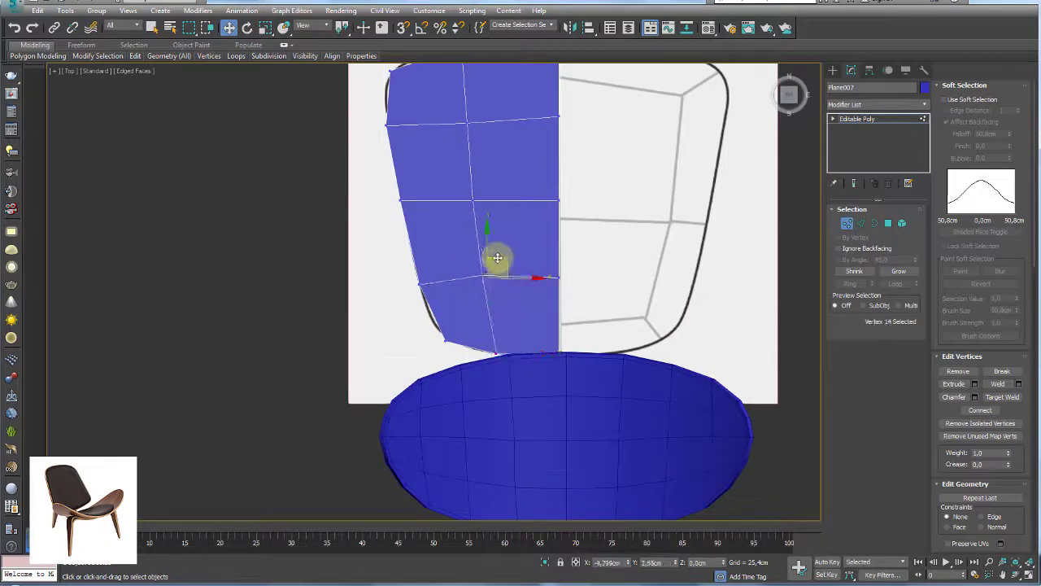
scroll(498, 260, down, 4)
scroll(488, 228, up, 2)
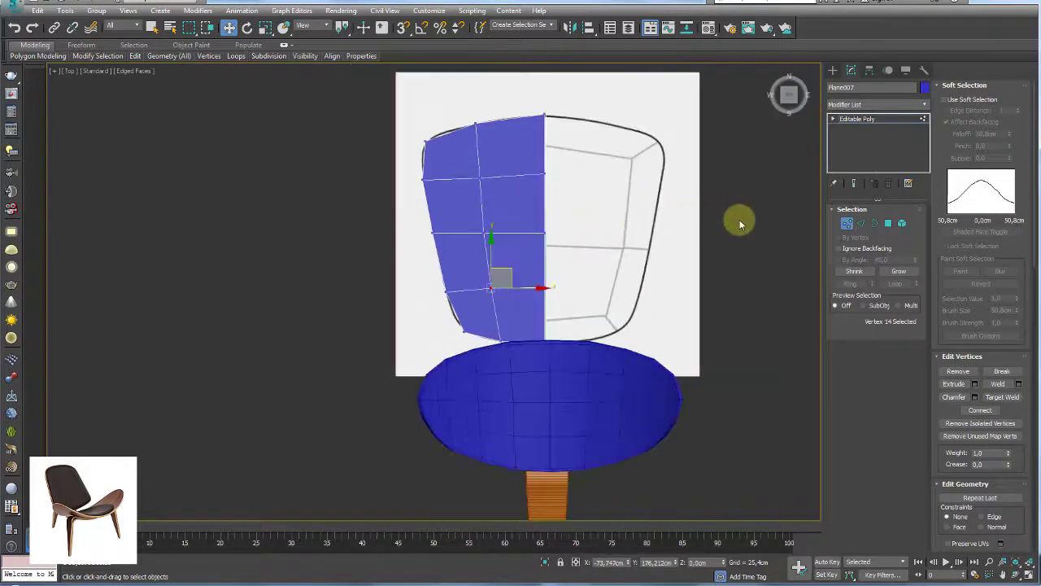
click(862, 224)
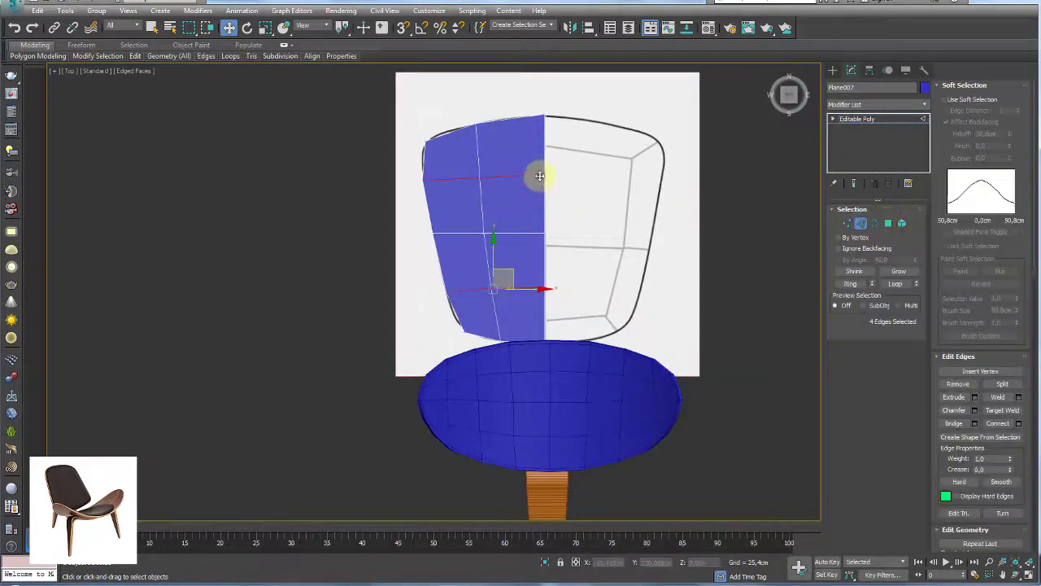
double_click(543, 160)
Mirror the backrest with a flipped Symmetry modifier and collapse it to Editable Poly.
click(924, 104)
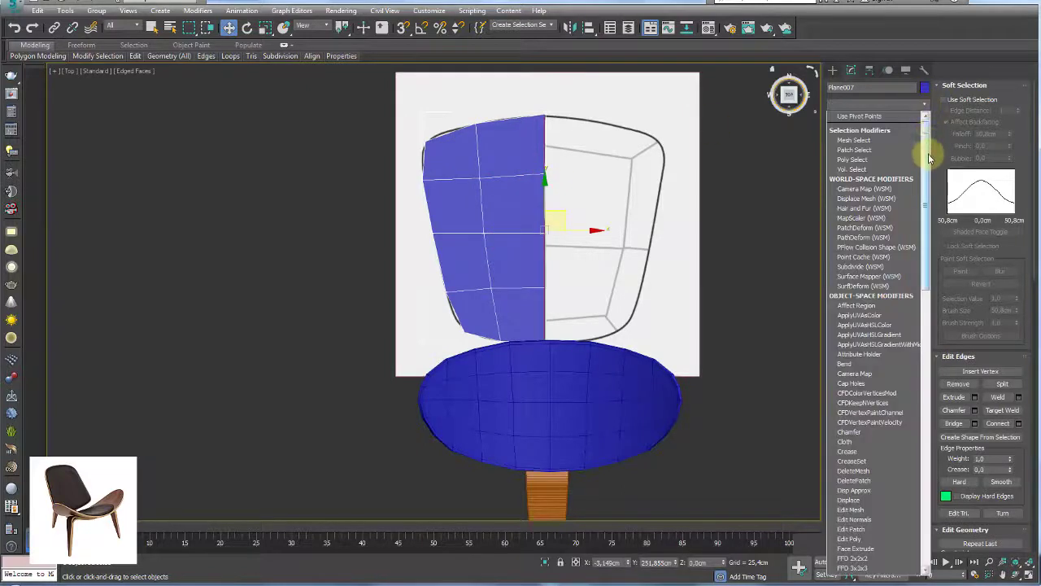
scroll(913, 446, down, 10)
click(861, 369)
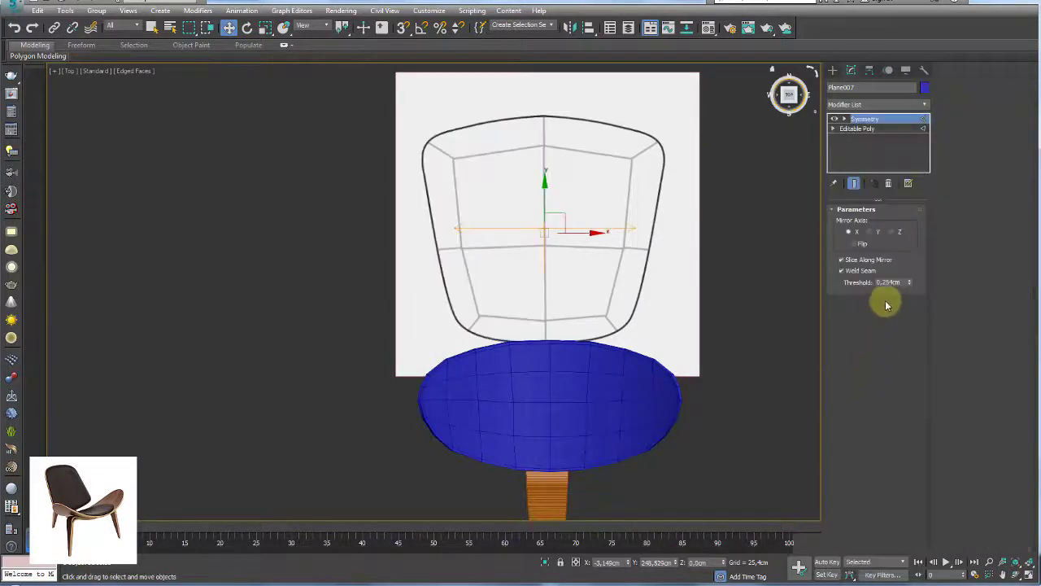
click(862, 244)
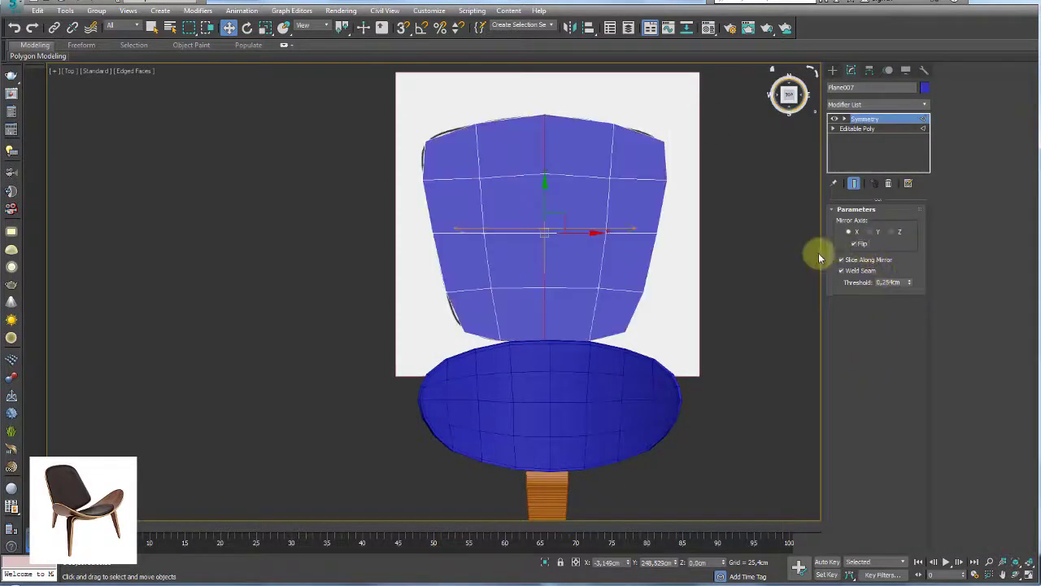
right_click(581, 202)
click(755, 343)
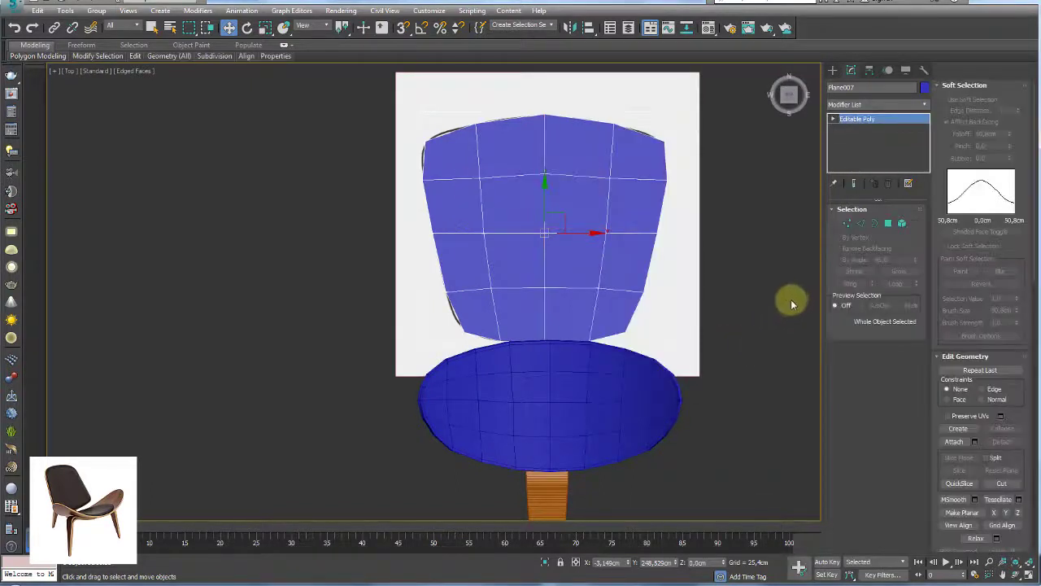
Select the whole backrest element and inset all its faces to form a border.
click(901, 222)
click(571, 270)
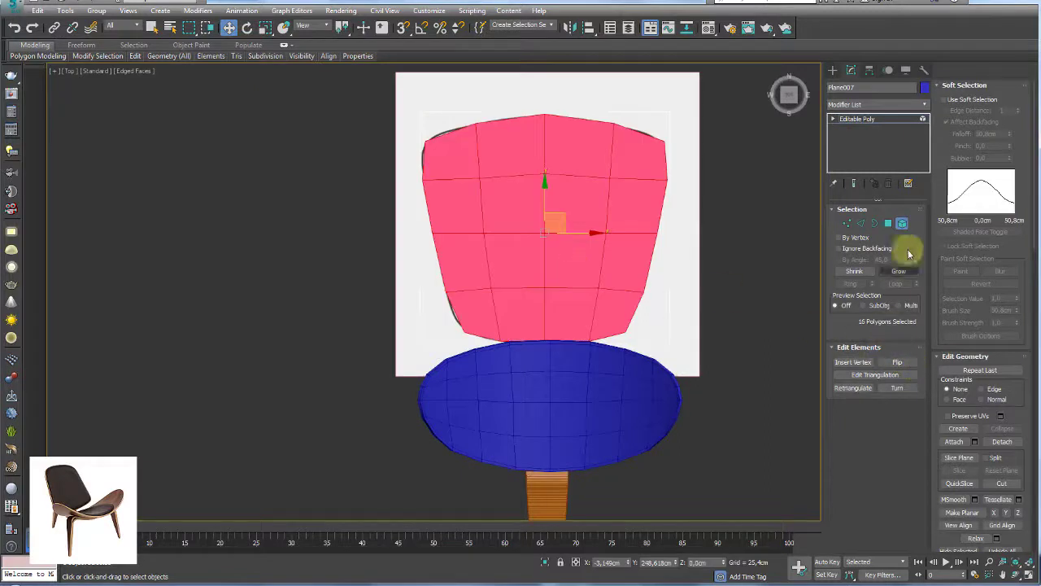
click(890, 227)
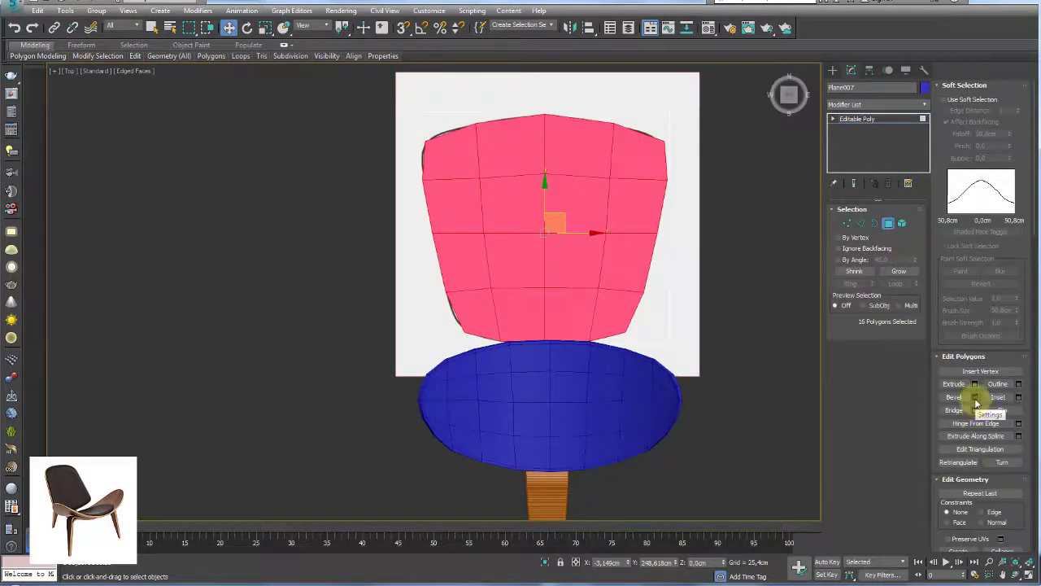
click(1018, 397)
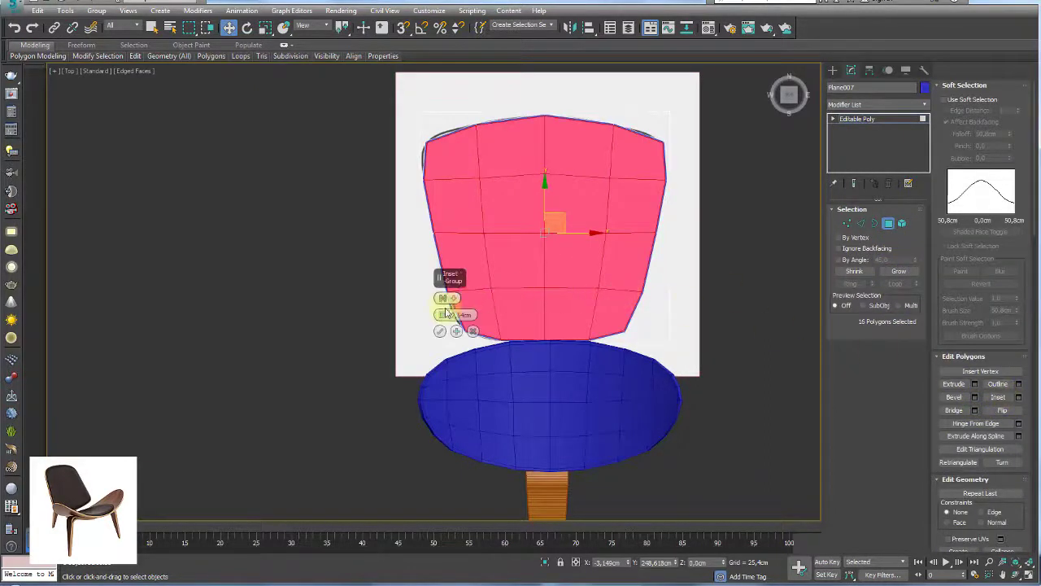
drag(446, 312, 446, 309)
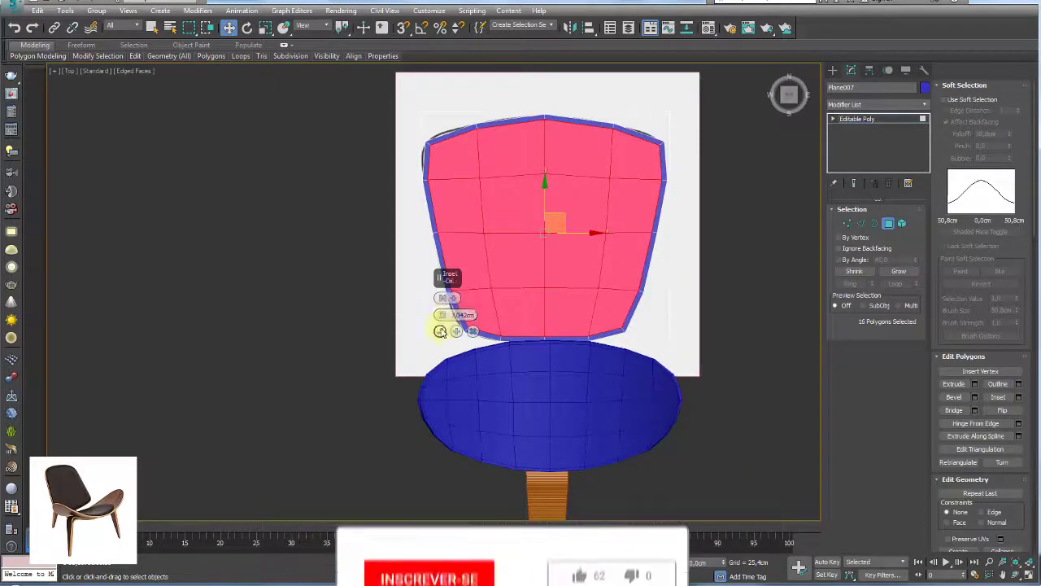
click(440, 331)
click(885, 120)
Add a Shell modifier with a 3.937 cm outer amount and orbit to check the thickness.
click(926, 105)
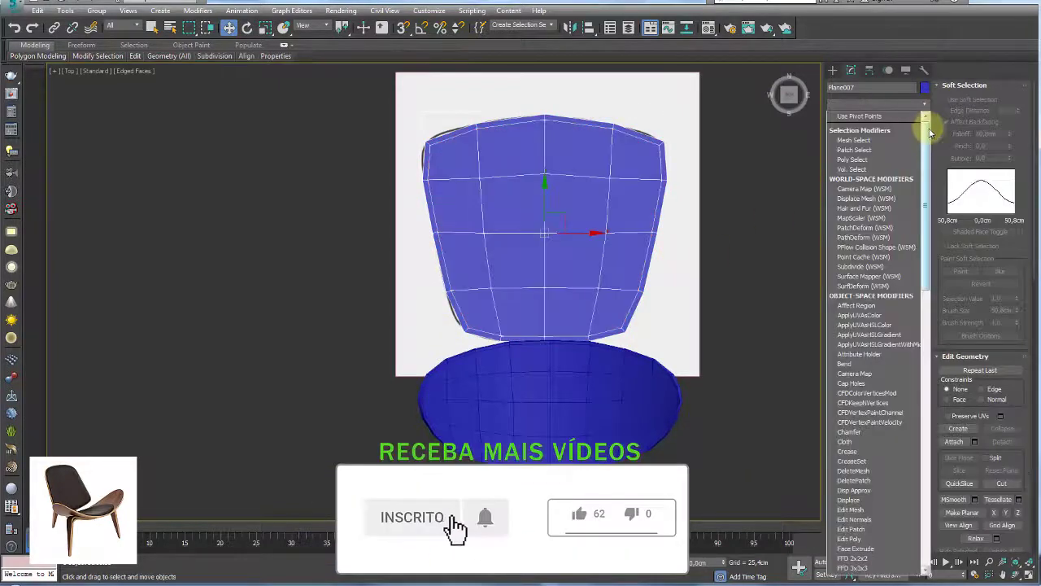
drag(925, 128, 925, 441)
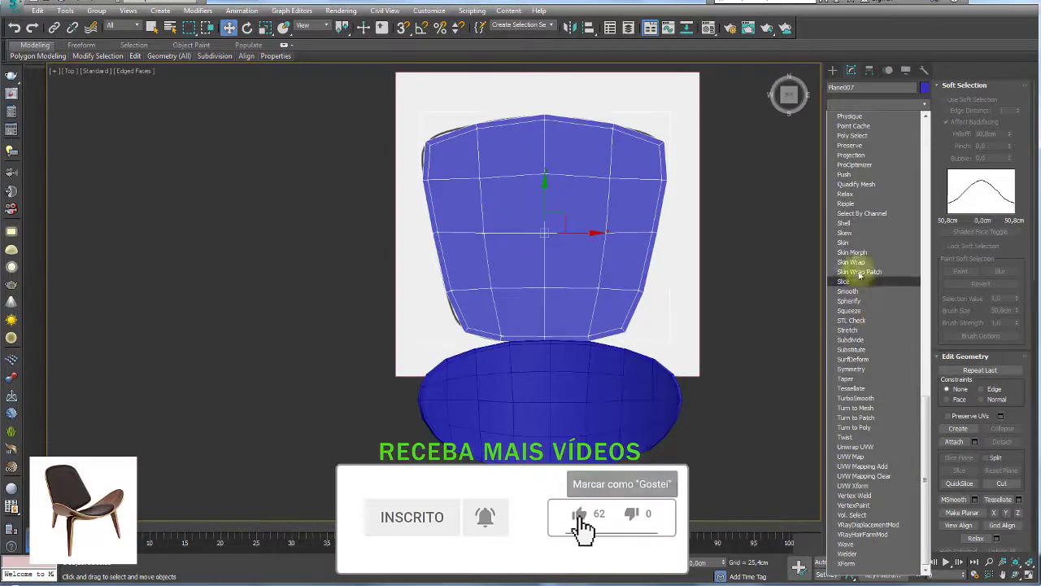
click(846, 223)
mouse_move(662, 235)
alt+middle_down()
mouse_move(658, 242)
mouse_move(565, 170)
mouse_move(554, 260)
mouse_move(571, 272)
alt+middle_up()
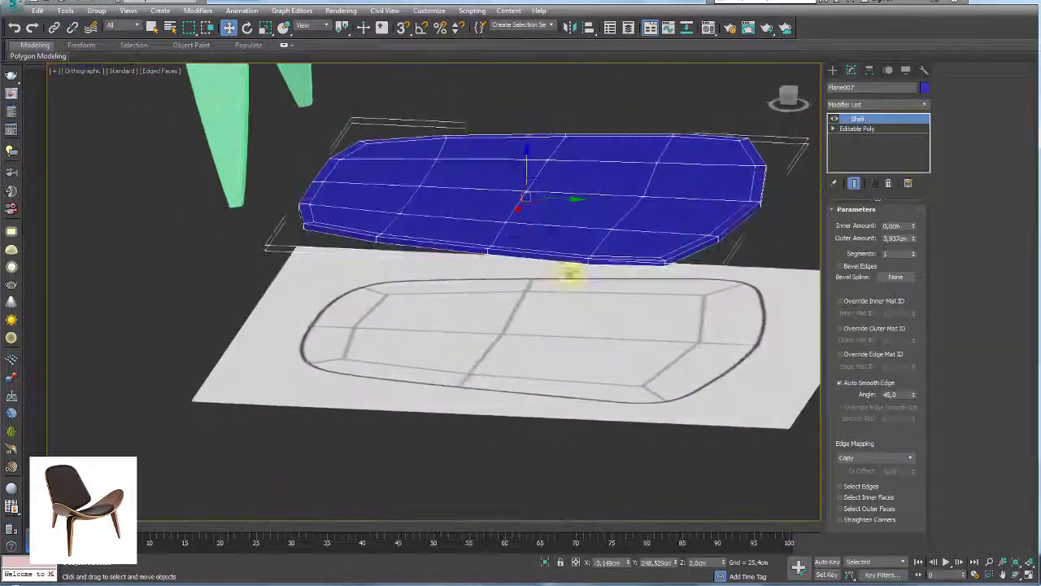
click(835, 119)
click(835, 119)
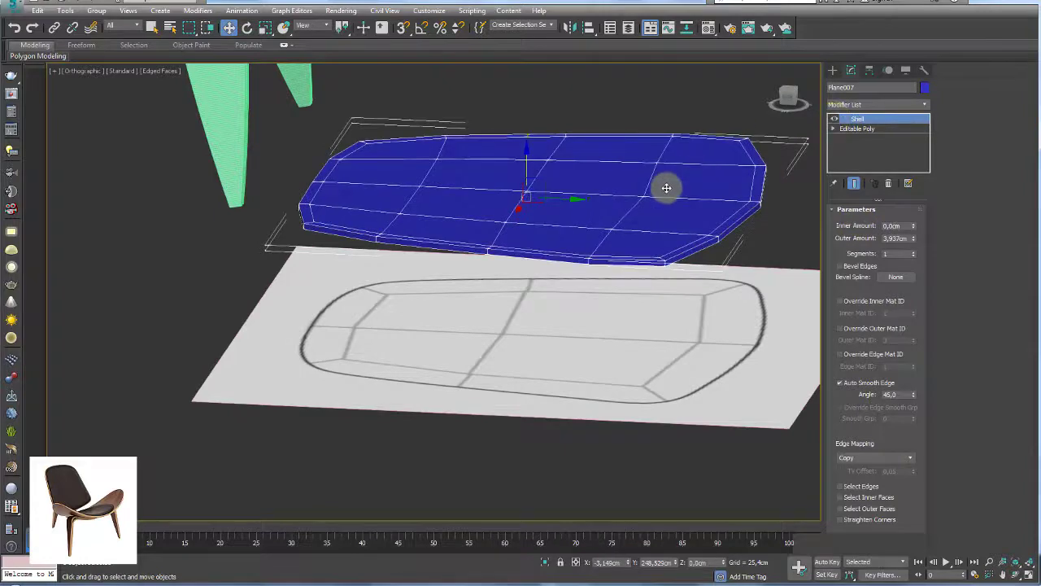
mouse_move(604, 200)
alt+middle_down()
mouse_move(669, 236)
mouse_move(620, 204)
mouse_move(554, 204)
mouse_move(554, 195)
mouse_move(571, 273)
alt+middle_up()
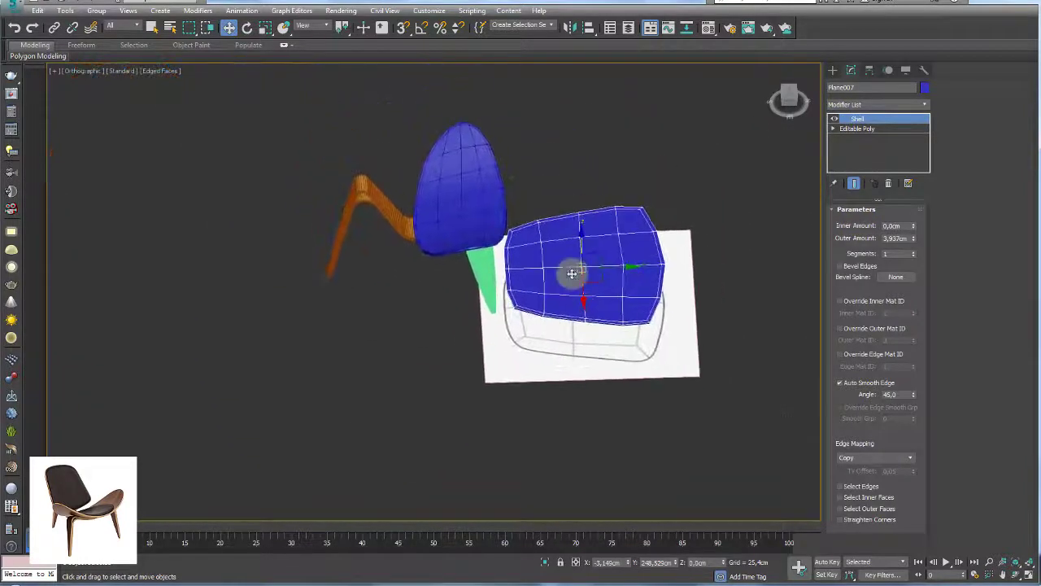
Rotate the backrest 90° upright, move it toward the rear legs, and scale it down.
key(e)
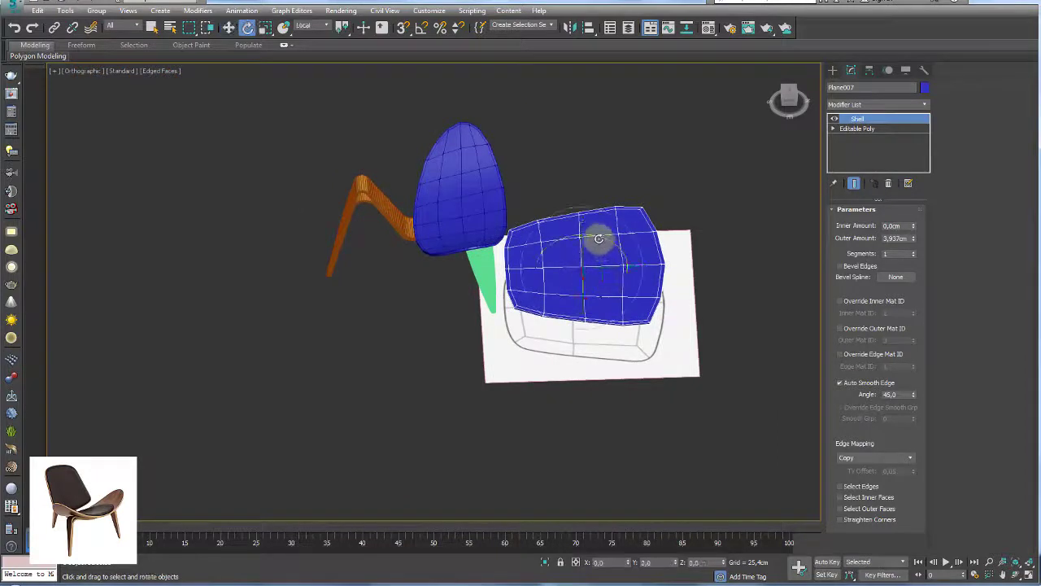
drag(602, 242, 674, 273)
mouse_move(674, 273)
alt+middle_down()
mouse_move(623, 293)
mouse_move(600, 247)
alt+middle_up()
key(w)
mouse_move(599, 246)
mouse_down()
mouse_move(413, 93)
mouse_move(387, 90)
mouse_up()
mouse_move(386, 90)
alt+middle_down()
mouse_move(426, 147)
mouse_move(458, 249)
alt+middle_up()
key(r)
drag(407, 210, 447, 263)
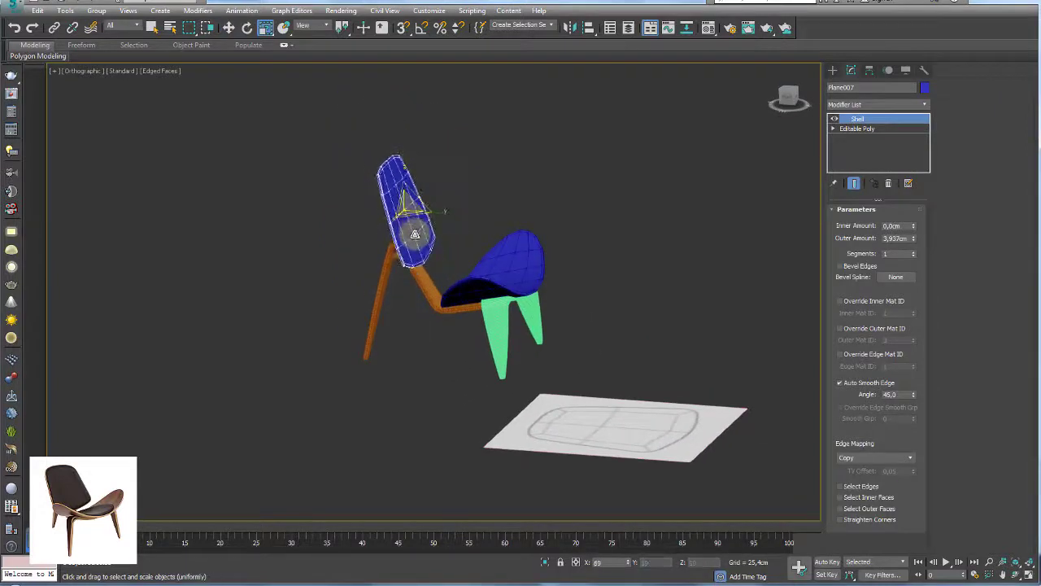
alt+middle_drag(446, 263, 458, 255)
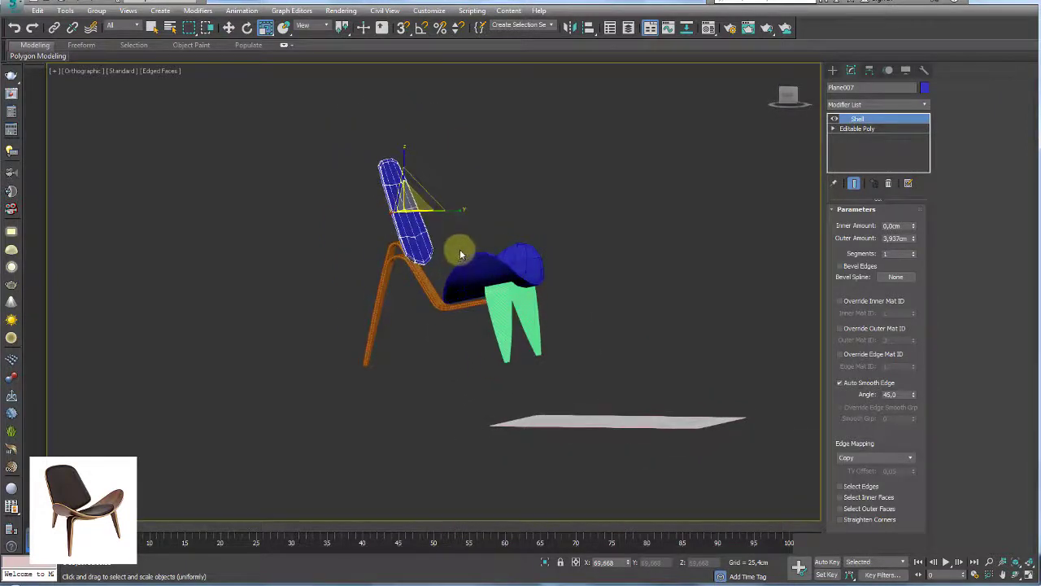
In Left wireframe view, slide and tilt the backrest onto the rear legs, then return to Perspective.
key(l)
key(F3)
scroll(440, 229, down, 3)
middle_drag(537, 189, 510, 285)
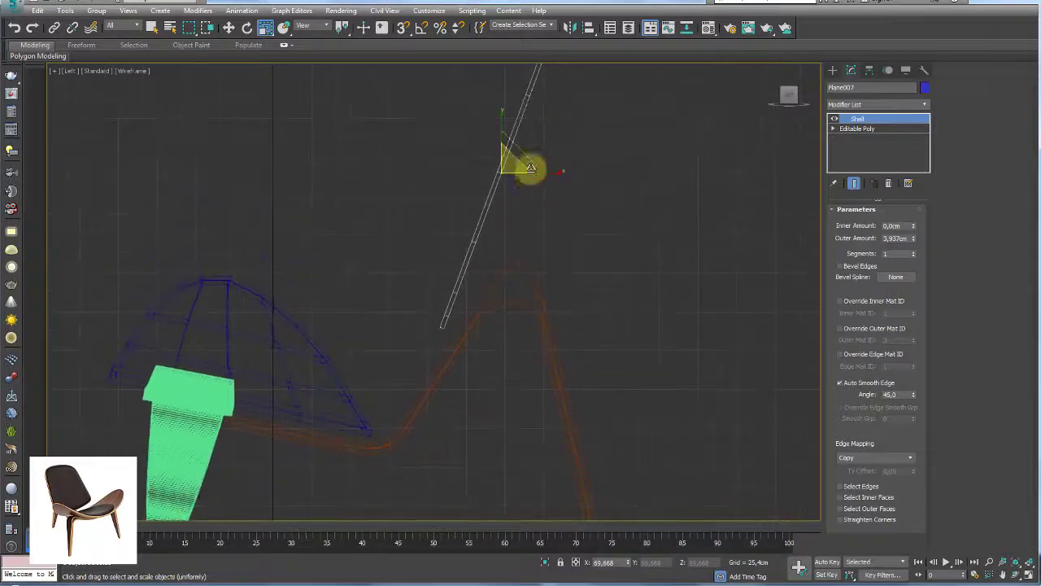
key(w)
mouse_move(515, 158)
mouse_down()
mouse_move(493, 244)
mouse_move(512, 264)
mouse_up()
key(e)
key(w)
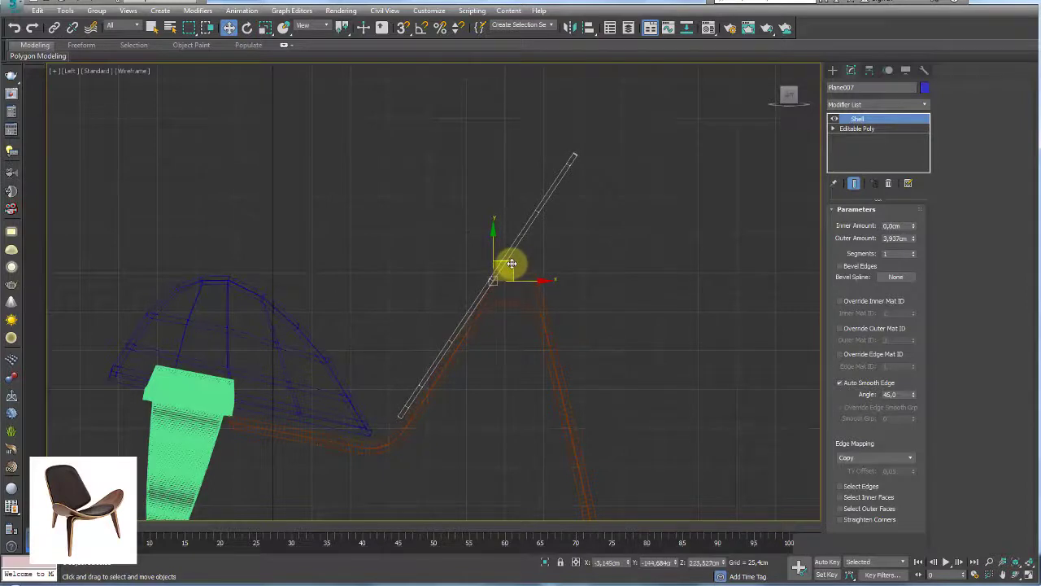
key(p)
mouse_move(529, 274)
alt+middle_down()
mouse_move(639, 302)
mouse_move(672, 274)
mouse_move(632, 271)
mouse_move(620, 235)
alt+middle_up()
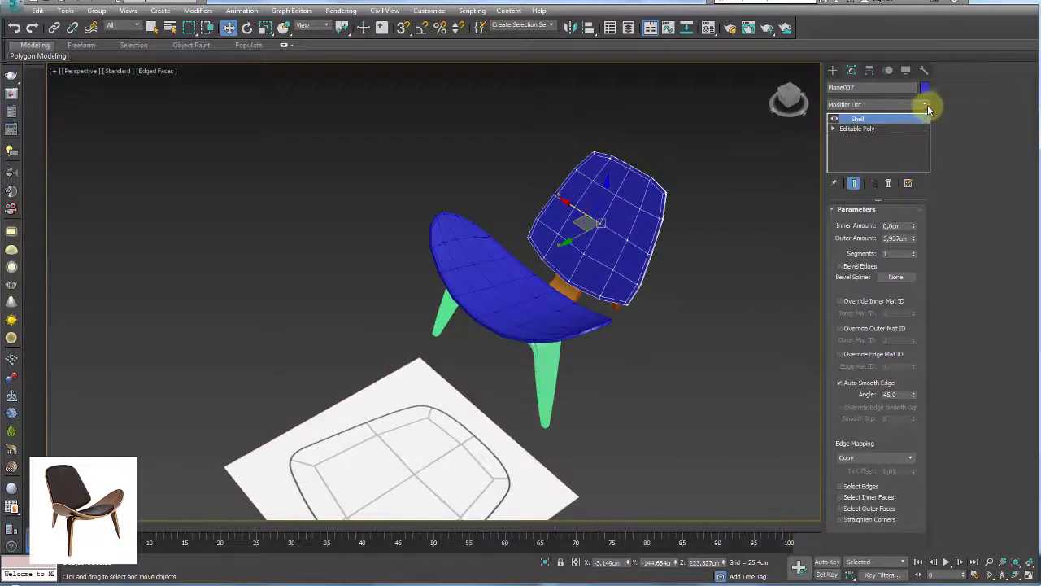
Add a Bend modifier to the backrest with a 35.5° angle.
click(925, 105)
drag(925, 128, 925, 174)
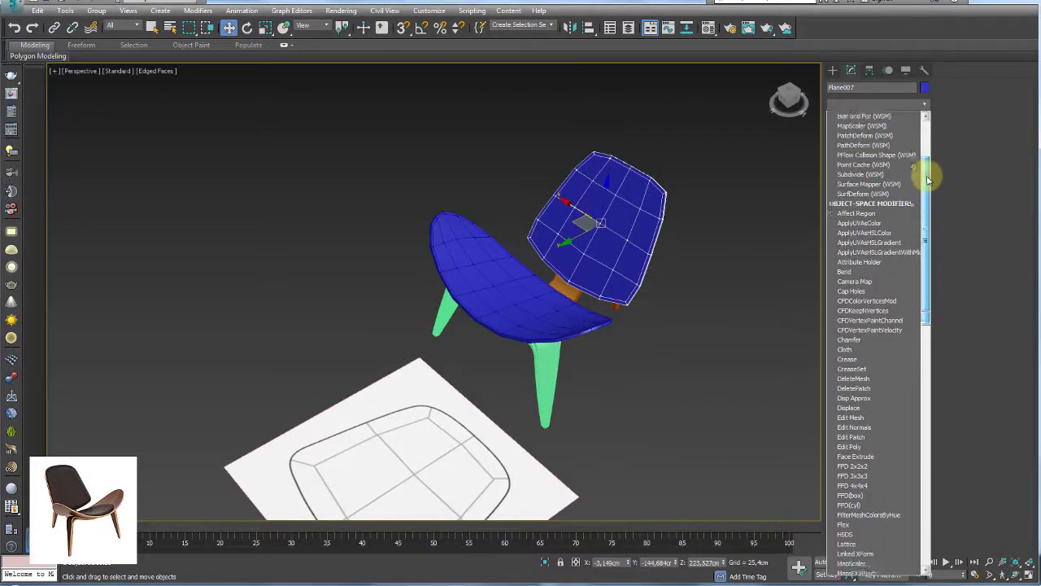
click(869, 276)
alt+middle_drag(684, 269, 707, 259)
mouse_move(907, 234)
mouse_down()
mouse_move(906, 182)
mouse_move(908, 201)
mouse_up()
Set the Bend axis to X and reverse the angle to -49.5.
click(877, 276)
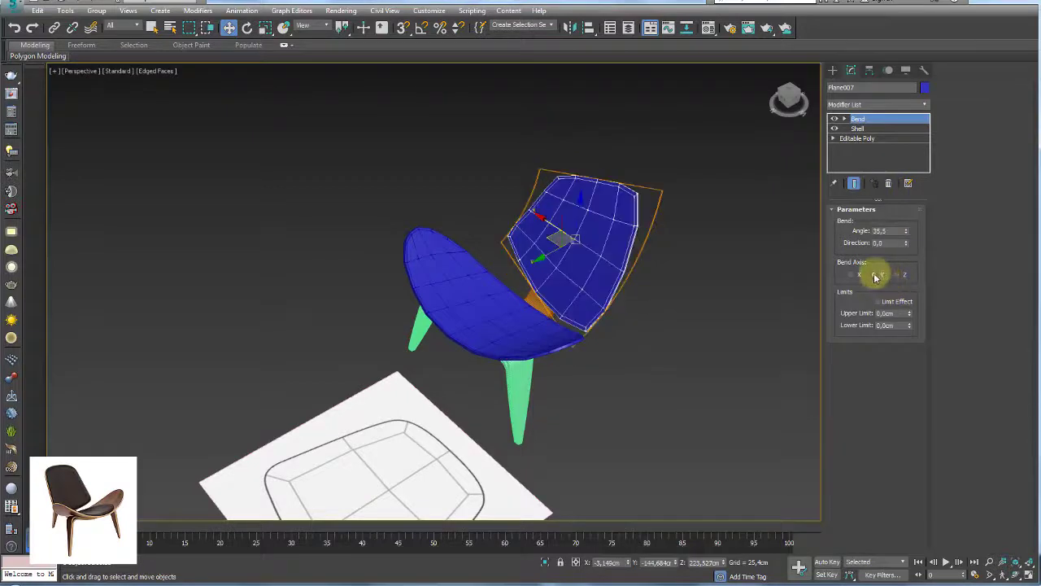
click(855, 276)
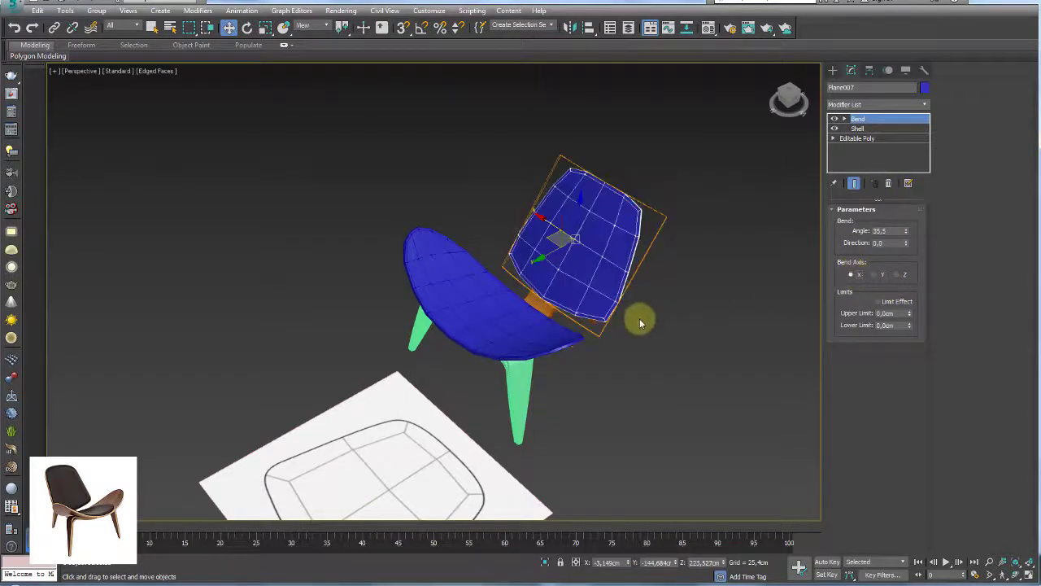
alt+middle_drag(639, 318, 605, 302)
drag(909, 235, 909, 322)
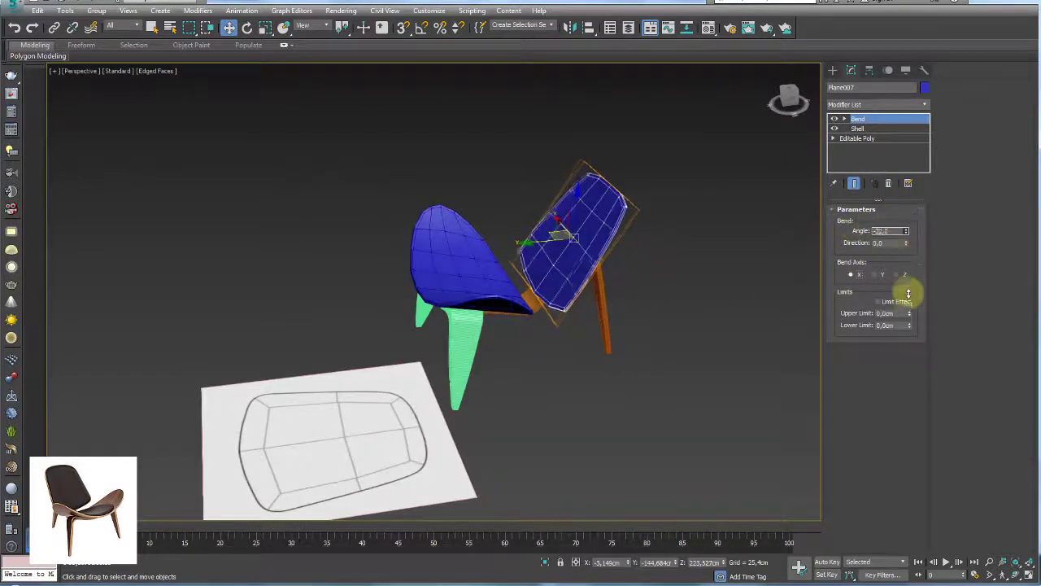
alt+middle_drag(530, 297, 553, 239)
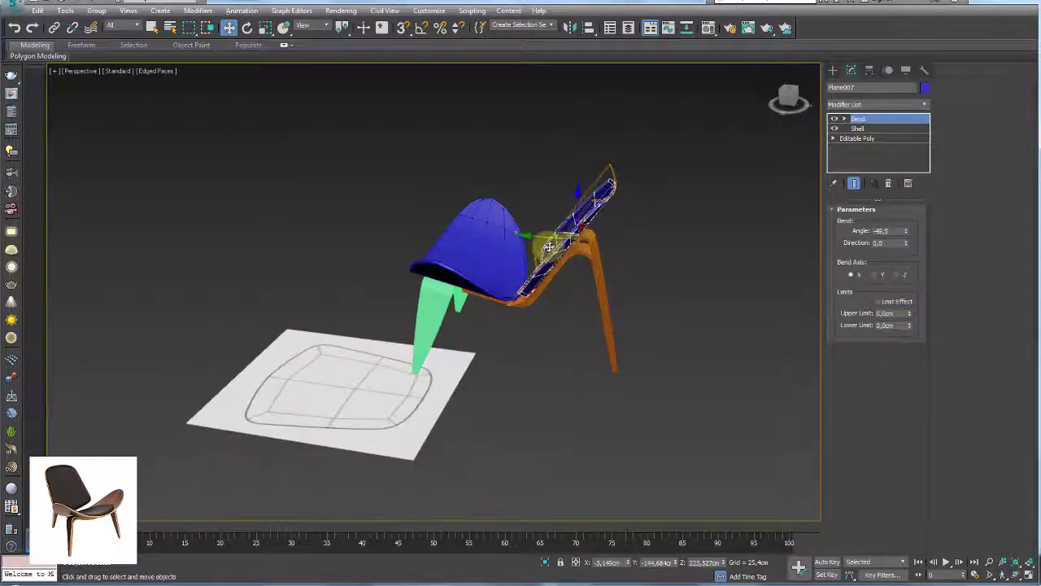
scroll(553, 239, up, 3)
scroll(570, 263, up, 3)
scroll(536, 228, up, 3)
mouse_move(588, 209)
alt+middle_down()
mouse_move(600, 232)
mouse_move(561, 220)
alt+middle_up()
mouse_move(505, 239)
alt+middle_down()
mouse_move(588, 225)
mouse_move(635, 288)
alt+middle_up()
scroll(635, 288, down, 4)
mouse_move(662, 379)
middle_down()
mouse_move(414, 281)
mouse_move(360, 286)
mouse_move(365, 297)
mouse_move(379, 295)
mouse_move(468, 260)
middle_up()
scroll(390, 267, up, 3)
scroll(388, 268, up, 3)
click(433, 294)
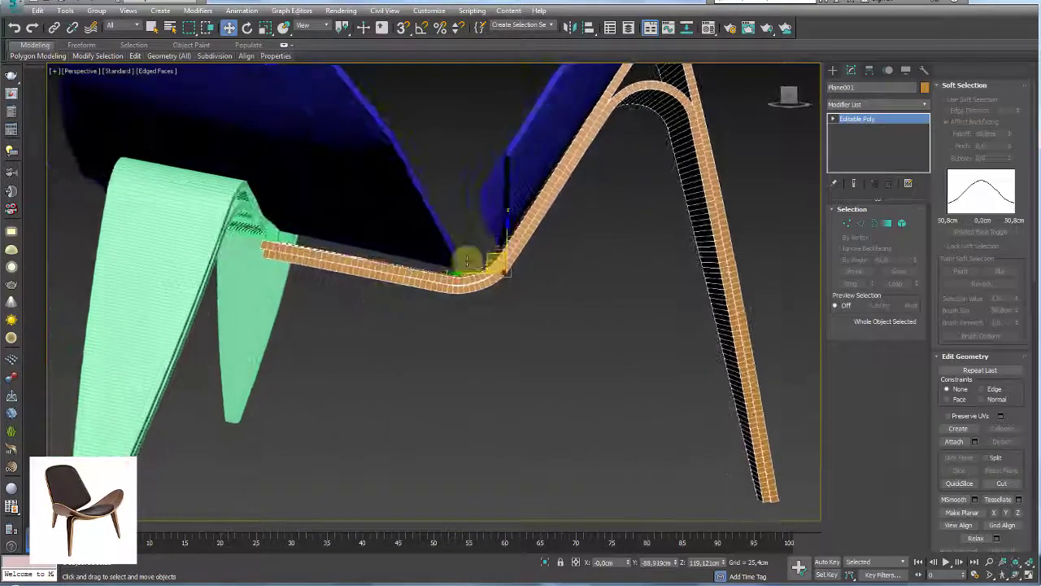
click(553, 146)
alt+middle_drag(550, 146, 554, 131)
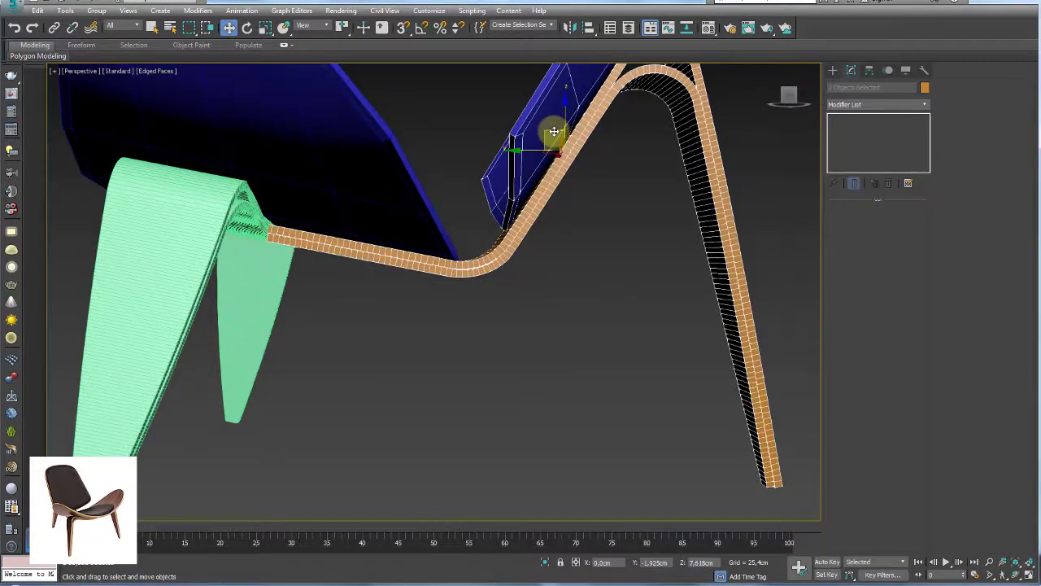